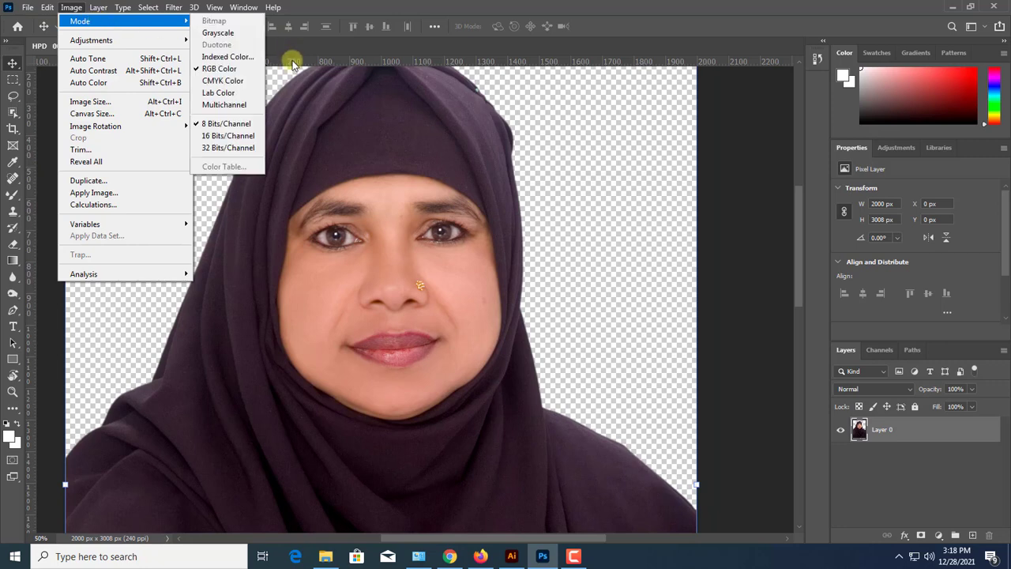
Convert the portrait's colour mode to Grayscale
{"action": "left_click", "coordinate": [227, 38]}
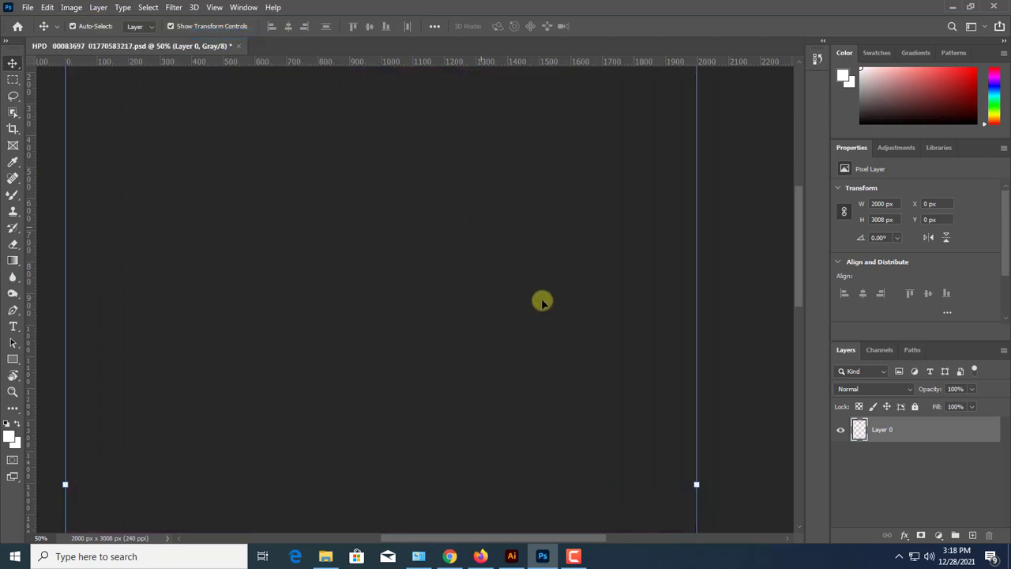
{"action": "key", "text": "ctrl+plus"}
{"action": "scroll", "coordinate": [473, 336], "scroll_direction": "up", "scroll_amount": 1}
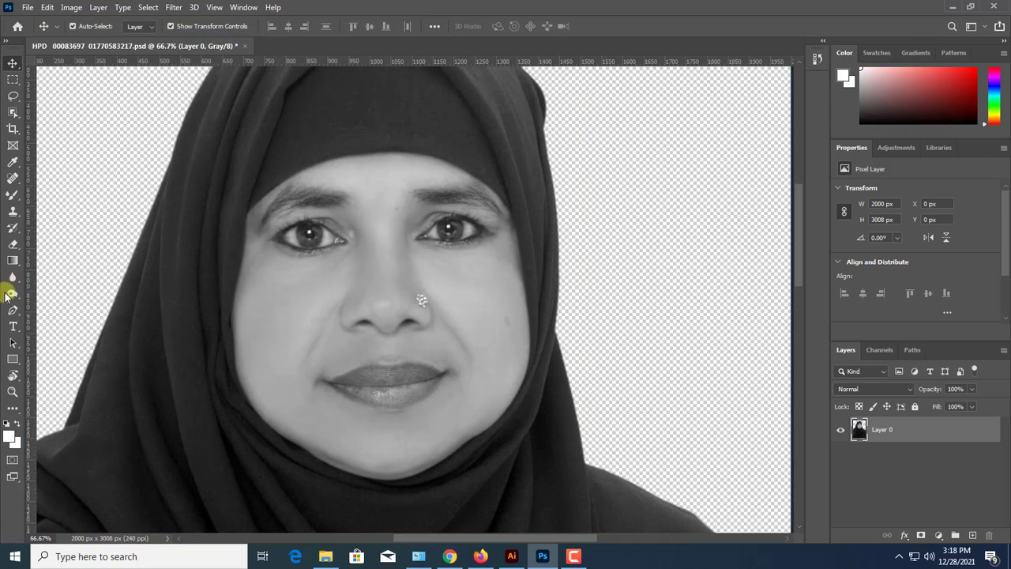
Start a Pen tool path at the forehead's hijab edge and trace it around the temple on the image's right side
{"action": "left_click", "coordinate": [13, 309]}
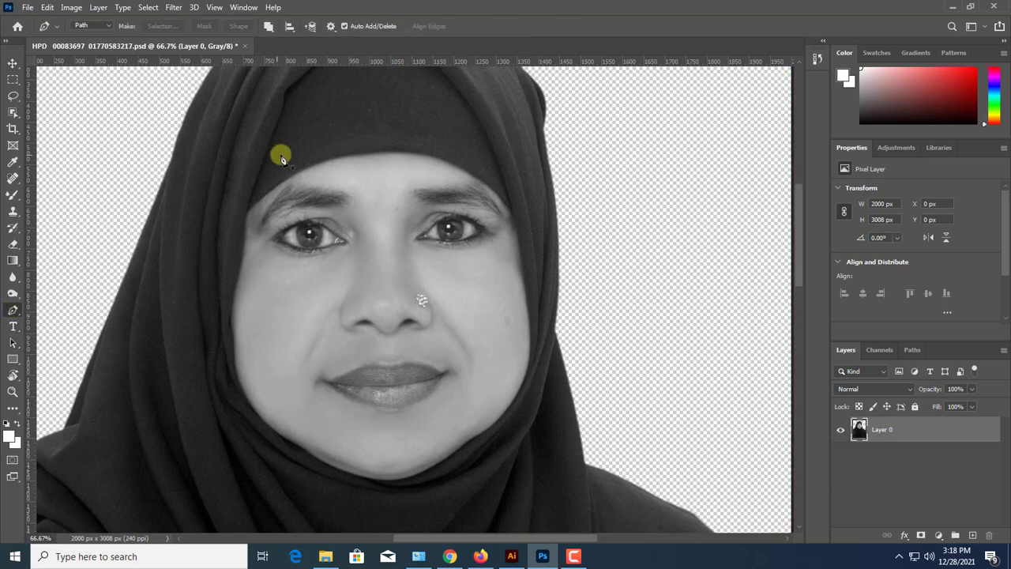
{"action": "left_click", "coordinate": [336, 159]}
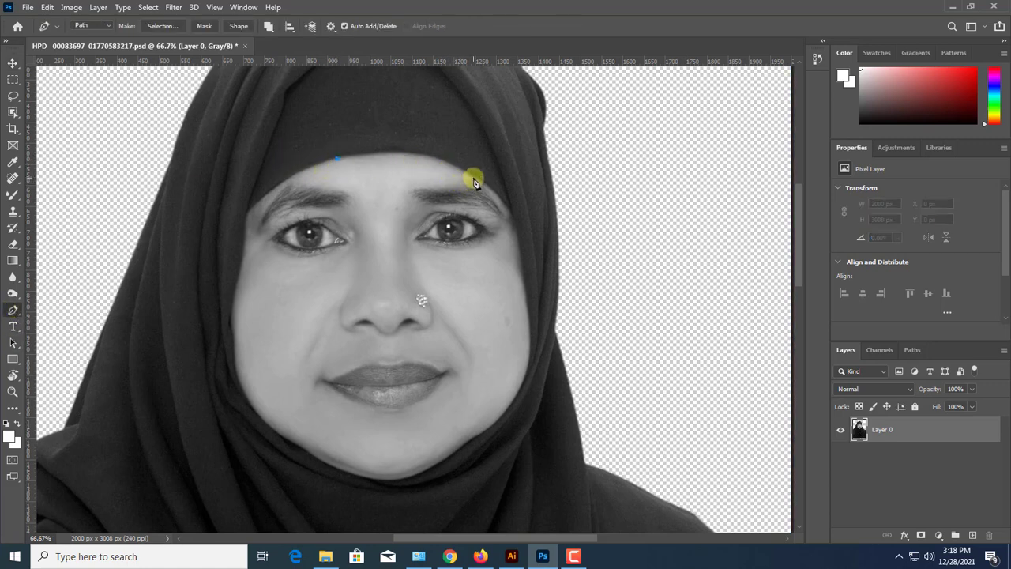
{"action": "left_click_drag", "start_coordinate": [473, 178], "coordinate": [534, 220]}
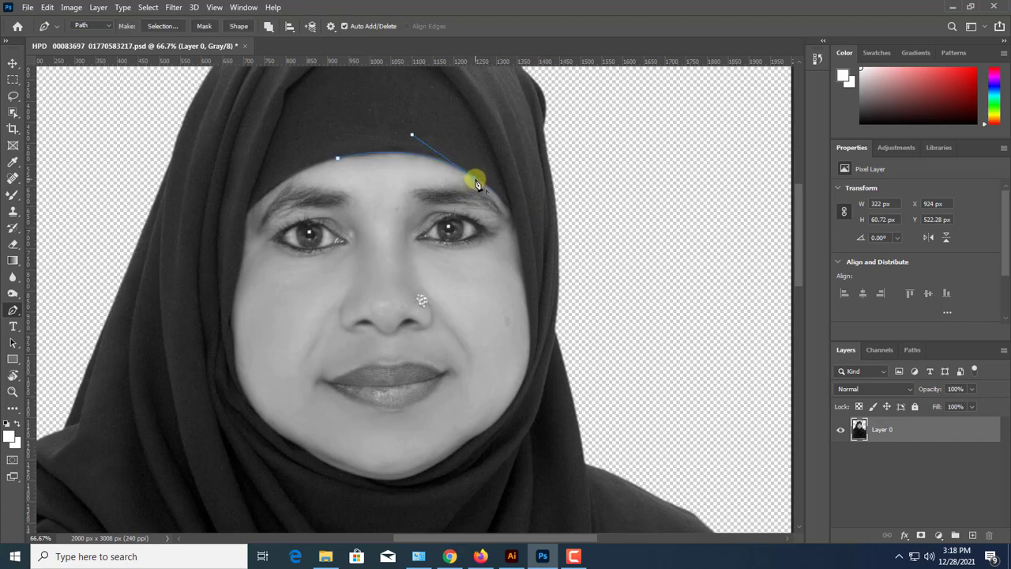
{"action": "key", "text": "ctrl+plus"}
{"action": "left_click_drag", "start_coordinate": [558, 169], "coordinate": [577, 254]}
{"action": "left_click", "coordinate": [559, 170]}
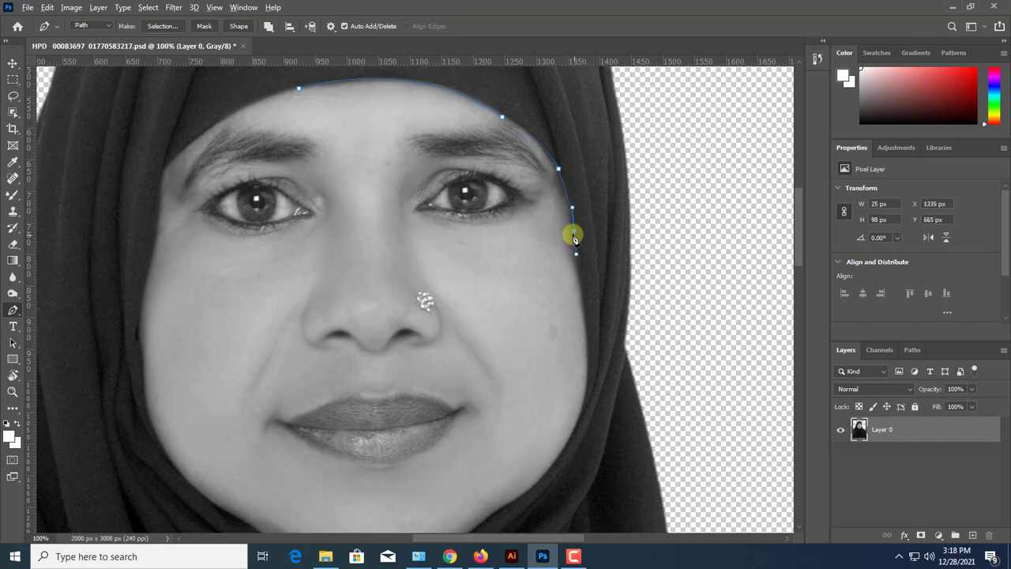
Continue the path down the cheek and jaw on the image's right side to the bottom of the chin
{"action": "scroll", "coordinate": [576, 261], "scroll_direction": "down", "scroll_amount": 2}
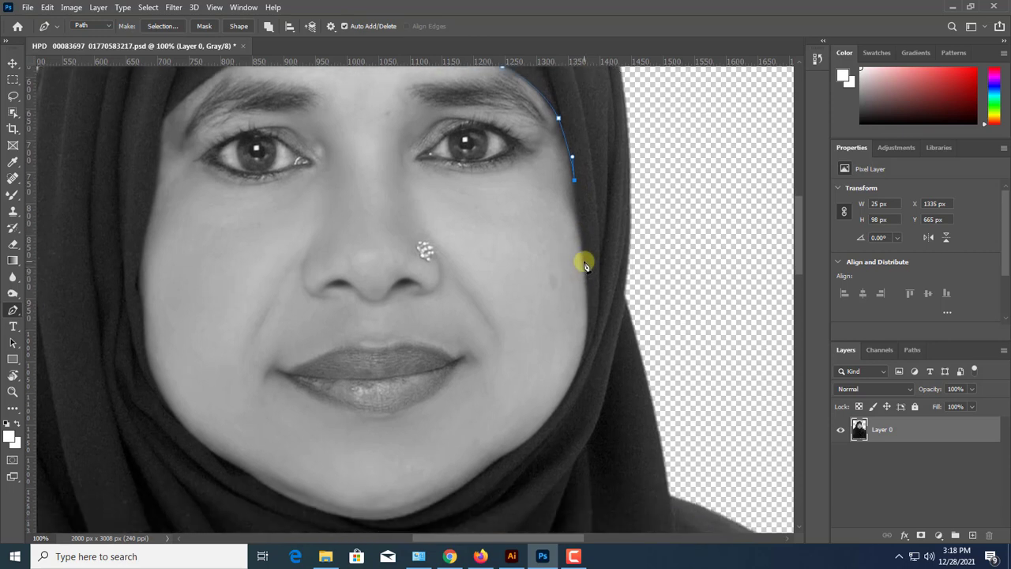
{"action": "left_click", "coordinate": [585, 264]}
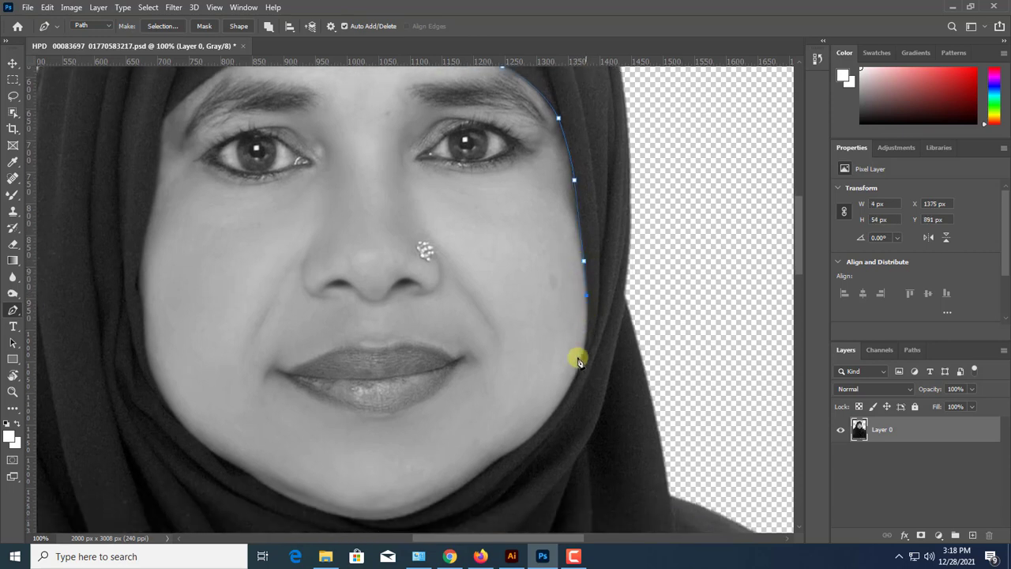
{"action": "scroll", "coordinate": [600, 316], "scroll_direction": "down", "scroll_amount": 3}
{"action": "mouse_move", "coordinate": [598, 323]}
{"action": "left_mouse_down"}
{"action": "mouse_move", "coordinate": [544, 378]}
{"action": "mouse_move", "coordinate": [580, 322]}
{"action": "left_mouse_up"}
{"action": "left_click", "coordinate": [597, 325], "text": "alt"}
{"action": "left_click", "coordinate": [572, 310]}
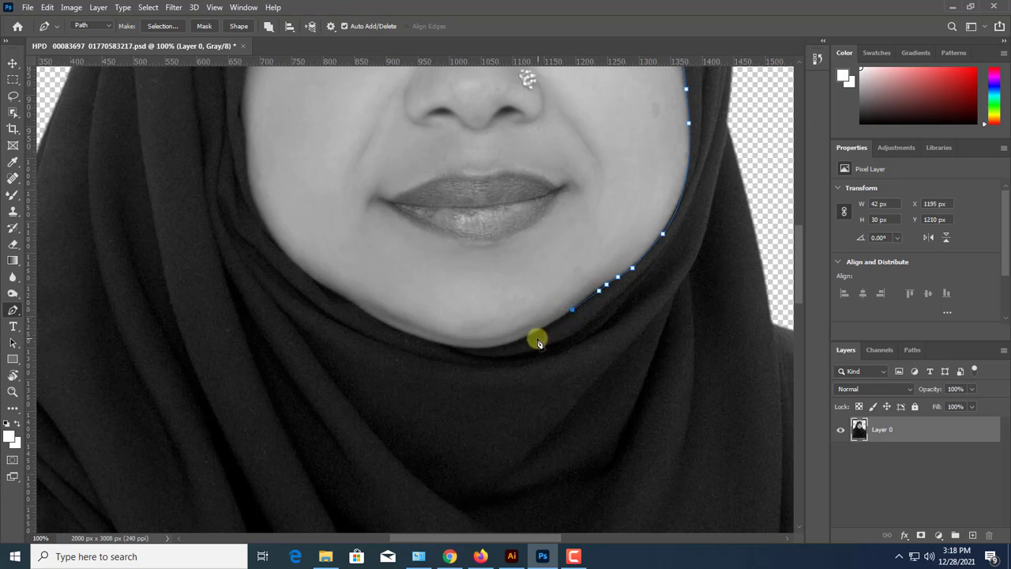
{"action": "left_click", "coordinate": [520, 342]}
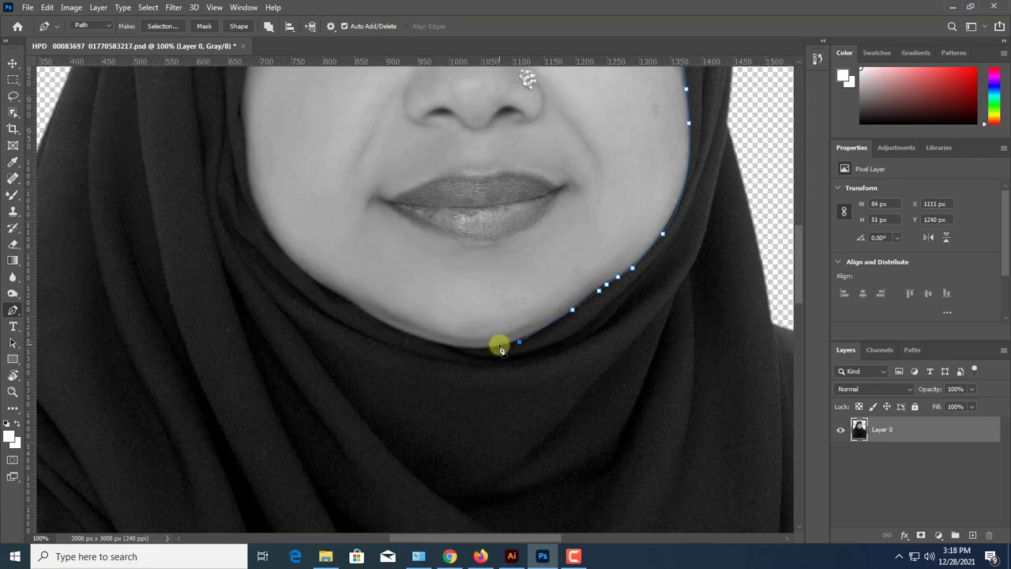
Extend the path from the chin along the jaw and up the cheek on the image's left side
{"action": "left_click_drag", "start_coordinate": [433, 341], "coordinate": [292, 387]}
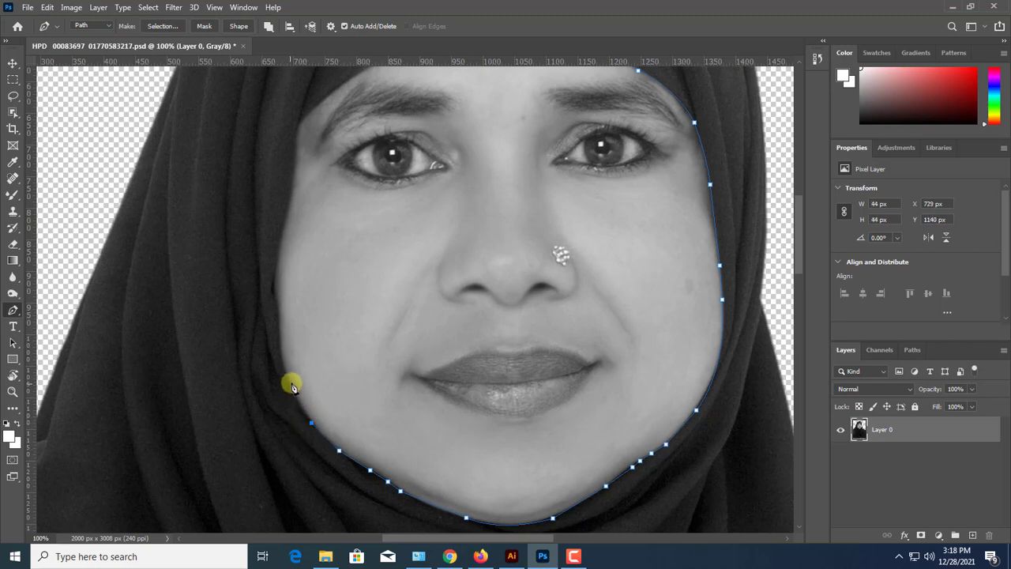
{"action": "left_click", "coordinate": [290, 383]}
{"action": "left_click_drag", "start_coordinate": [281, 351], "coordinate": [281, 347]}
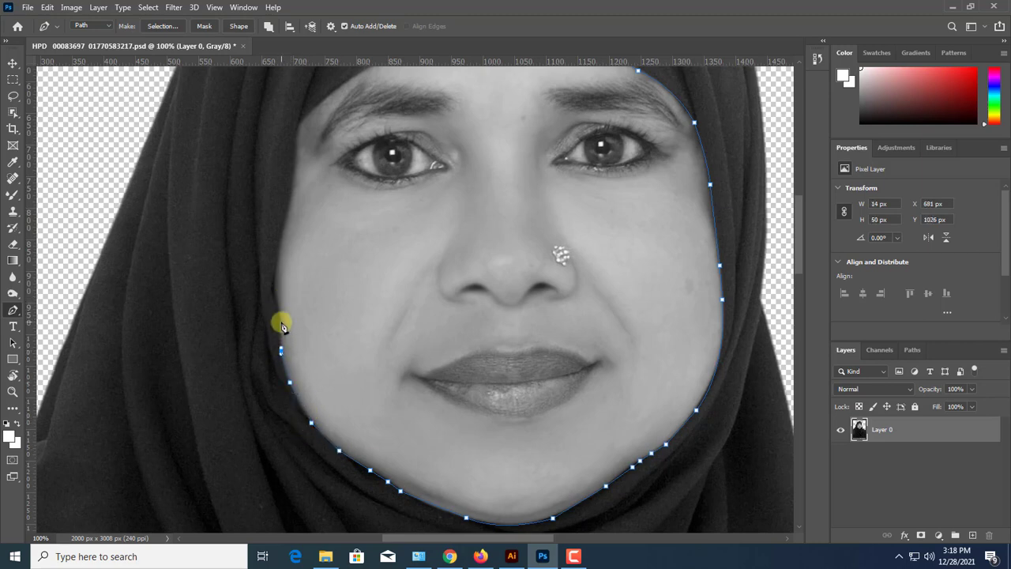
{"action": "left_click", "coordinate": [278, 301]}
{"action": "left_click", "coordinate": [273, 289]}
{"action": "left_click", "coordinate": [280, 273]}
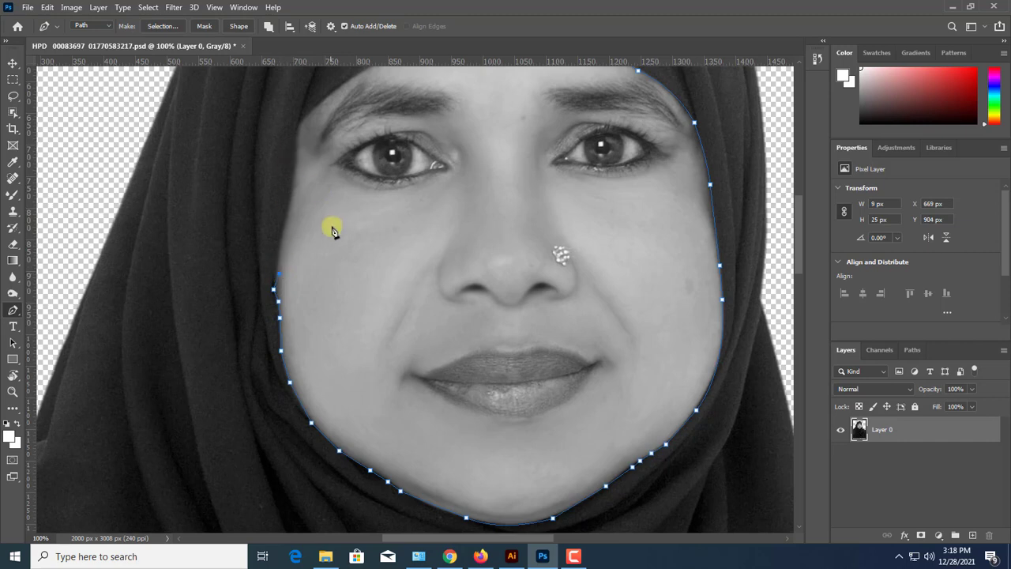
Trace the path up the temple on the image's left side and close it at the forehead starting point
{"action": "scroll", "coordinate": [303, 350], "scroll_direction": "up", "scroll_amount": 5}
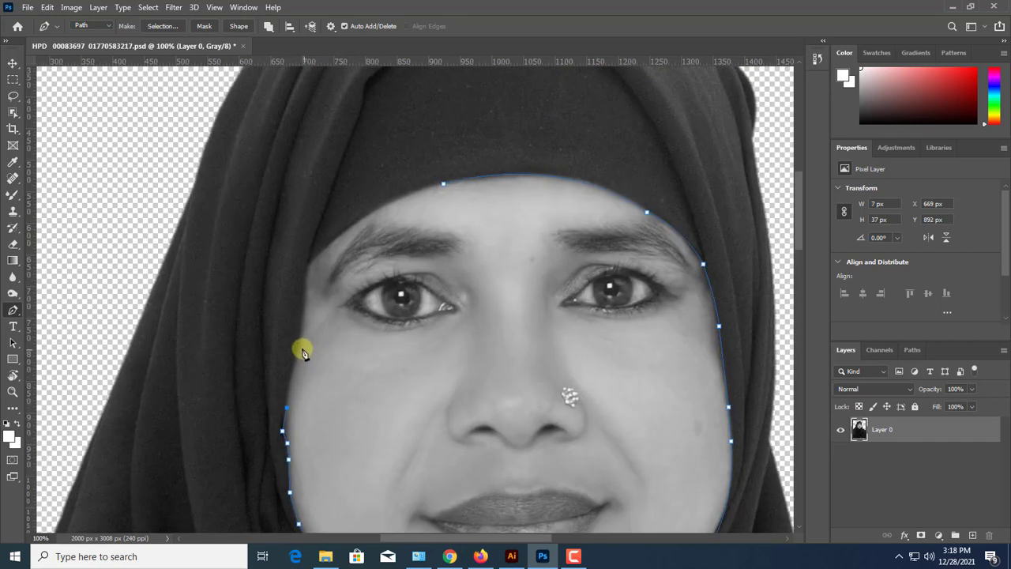
{"action": "left_click", "coordinate": [297, 343]}
{"action": "left_click", "coordinate": [304, 315]}
{"action": "left_click", "coordinate": [303, 290]}
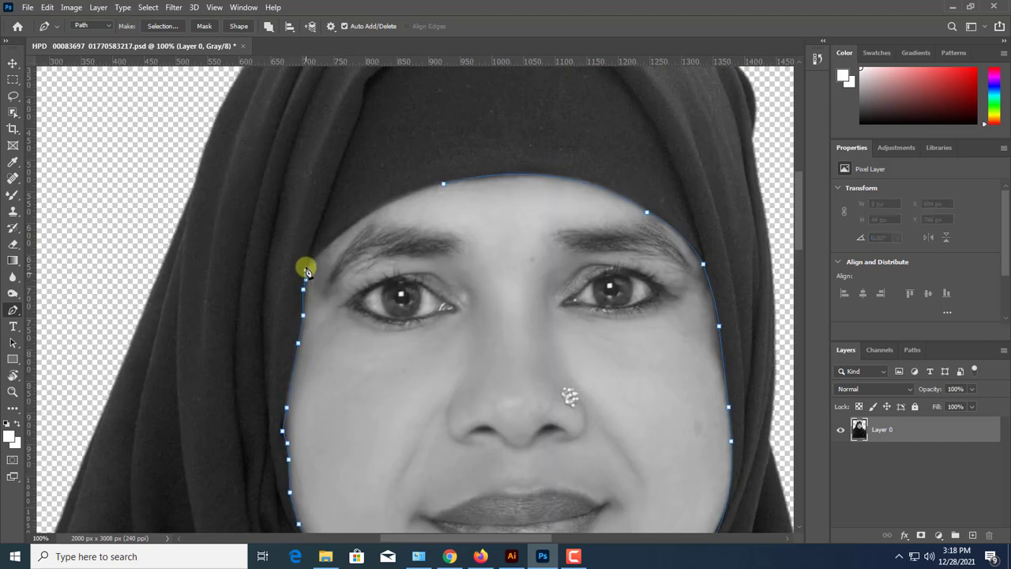
{"action": "left_click", "coordinate": [305, 268]}
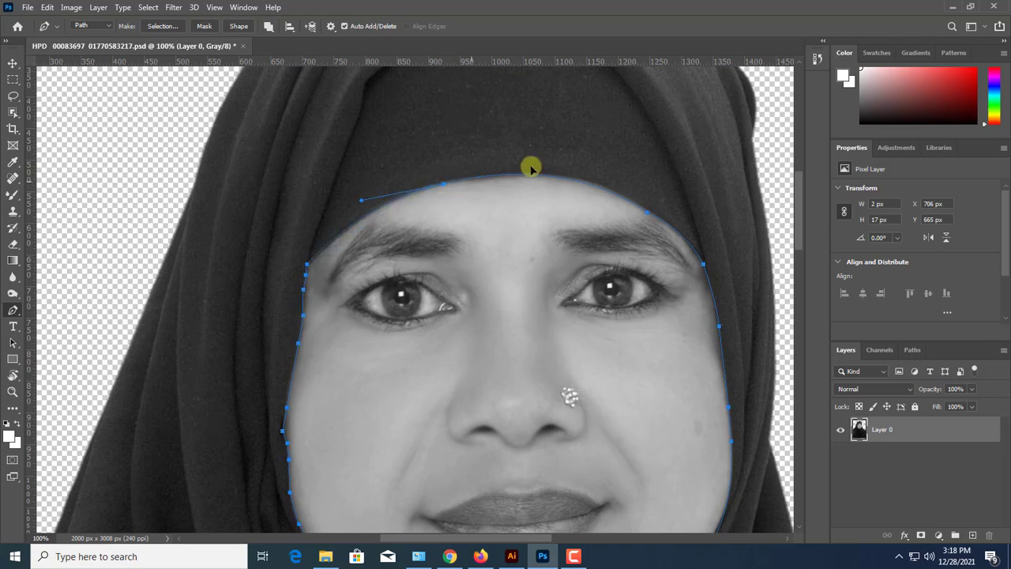
Convert the face path into a selection and feather its edge
{"action": "key", "text": "ctrl+Return"}
{"action": "key", "text": "ctrl+minus"}
{"action": "key", "text": "ctrl+minus"}
{"action": "key", "text": "ctrl+minus"}
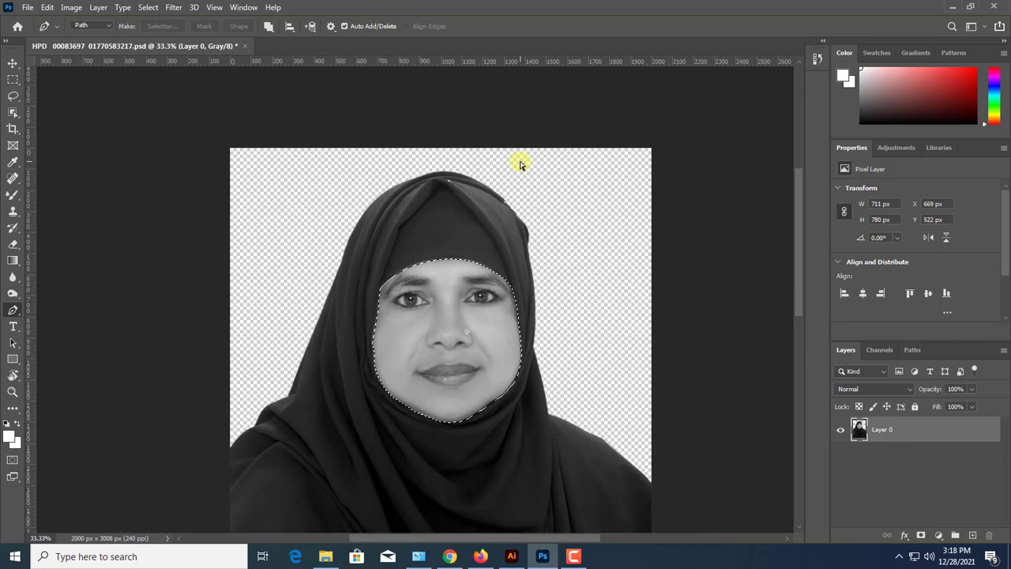
{"action": "key", "text": "shift+F6"}
{"action": "key", "text": "Return"}
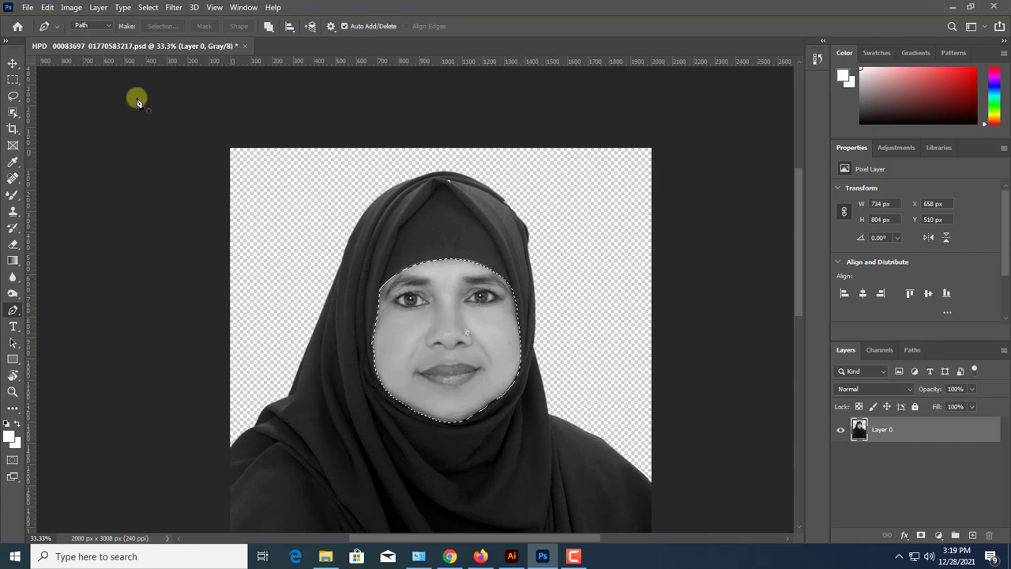
Apply Levels to the selected face with input black at 22 and input white at 187
{"action": "left_click", "coordinate": [69, 8]}
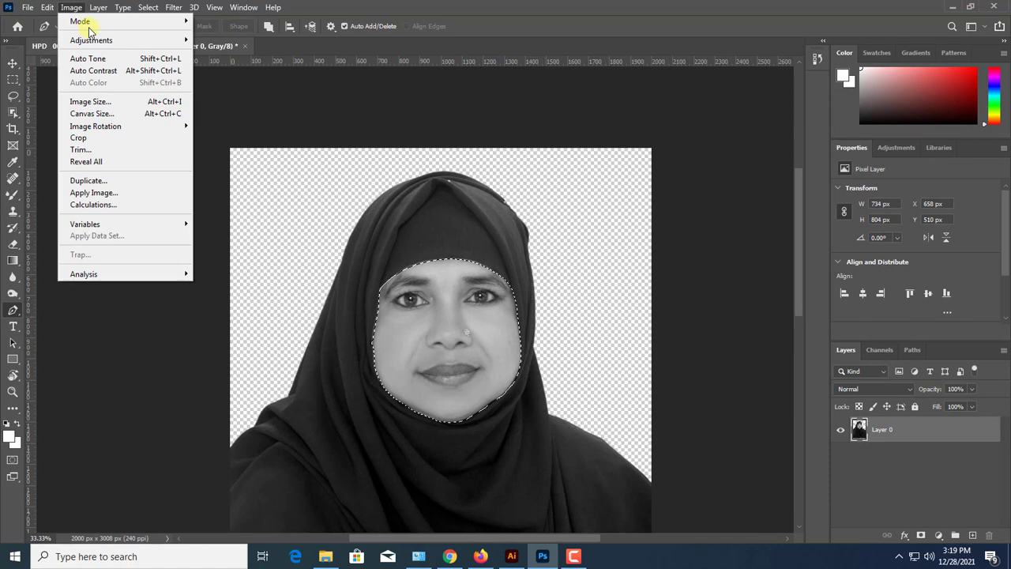
{"action": "mouse_move", "coordinate": [94, 38]}
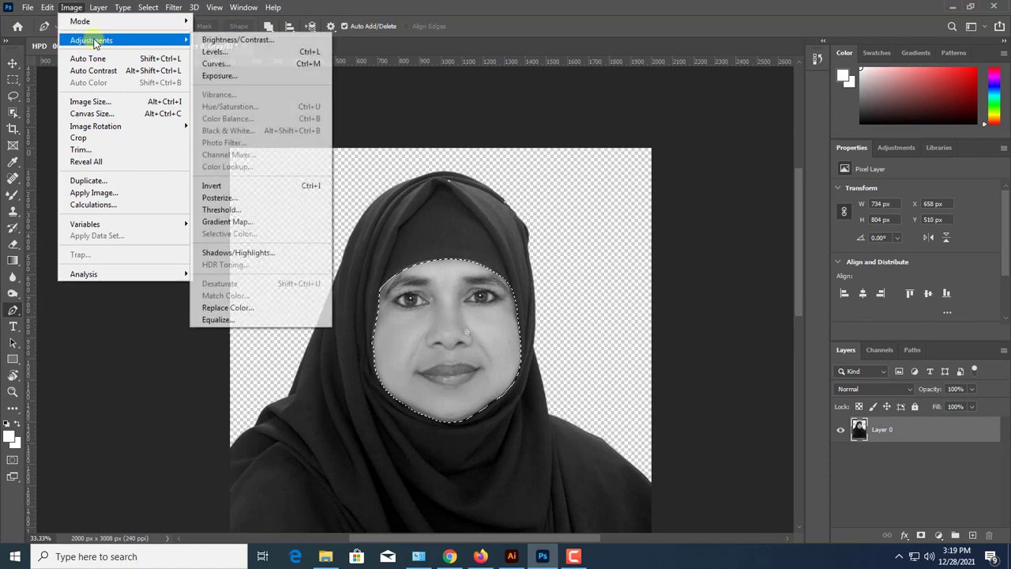
{"action": "left_click", "coordinate": [259, 55]}
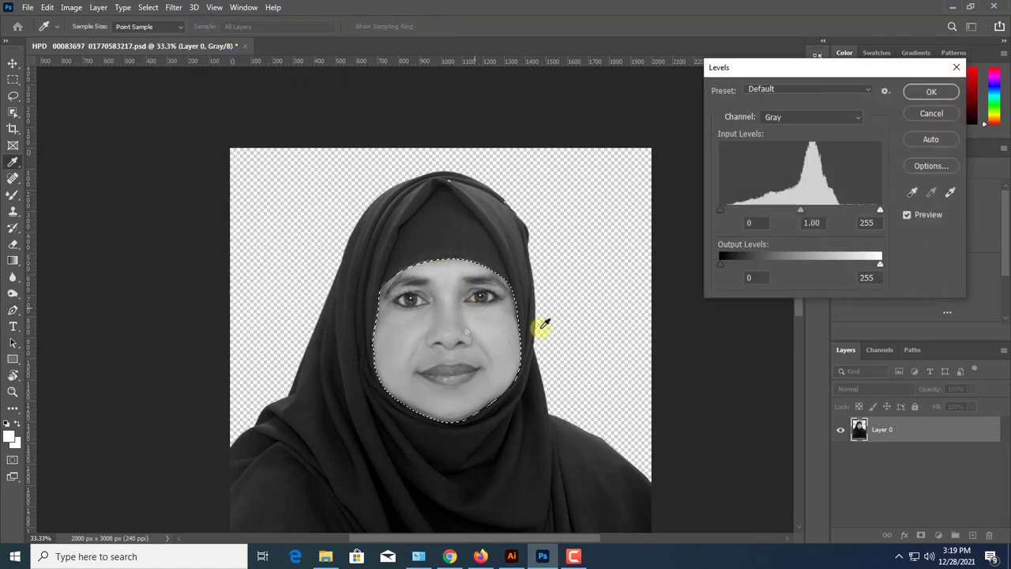
{"action": "left_click_drag", "start_coordinate": [831, 75], "coordinate": [698, 187]}
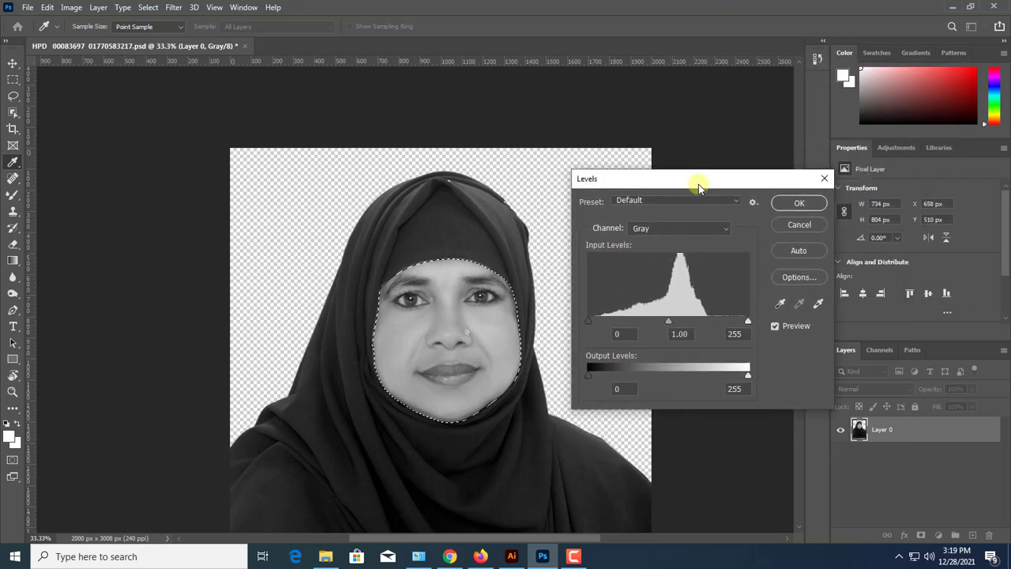
{"action": "key", "text": "ctrl+plus"}
{"action": "left_click_drag", "start_coordinate": [548, 285], "coordinate": [377, 331]}
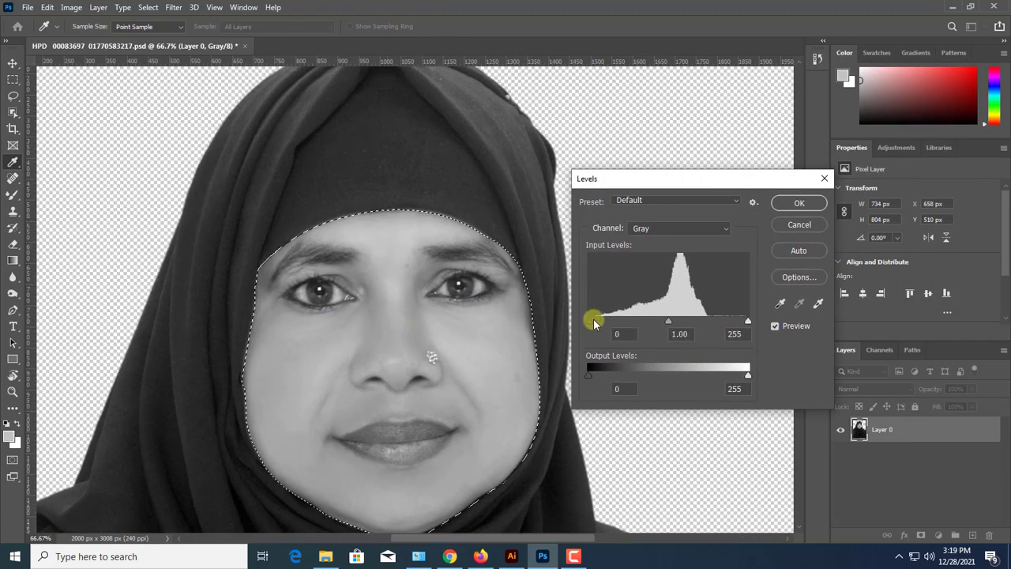
{"action": "left_click_drag", "start_coordinate": [595, 324], "coordinate": [604, 326]}
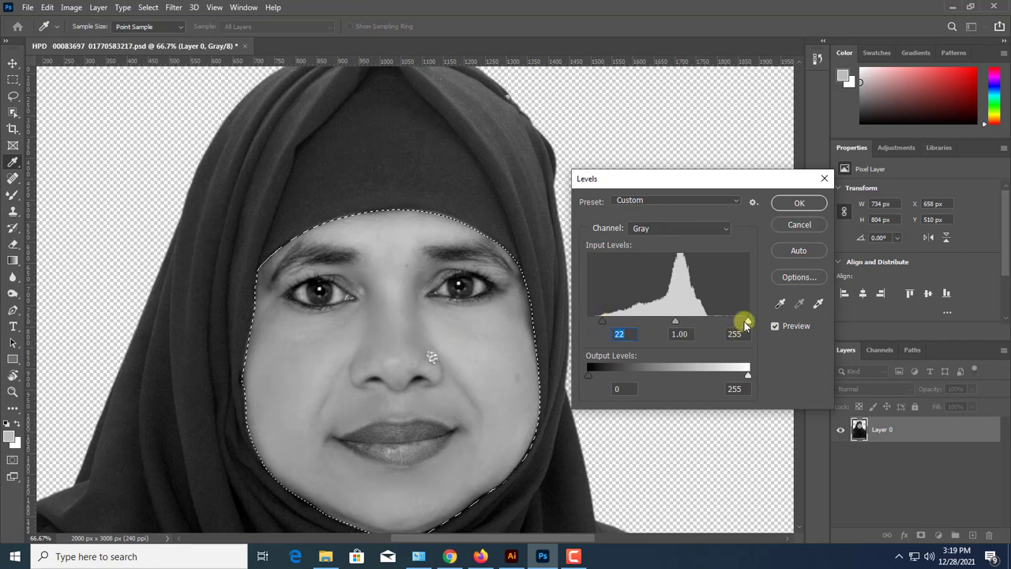
{"action": "left_click_drag", "start_coordinate": [747, 322], "coordinate": [709, 320]}
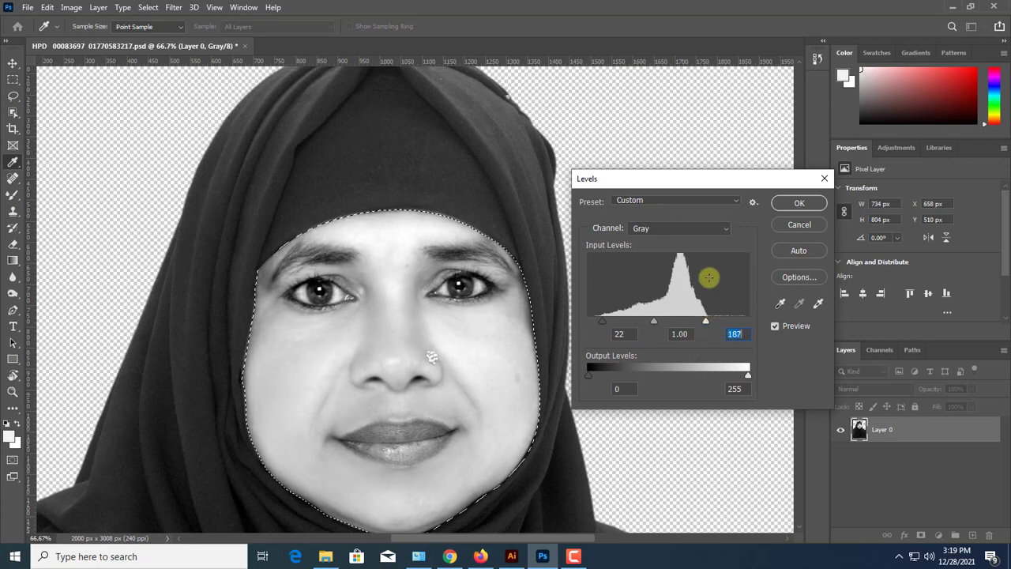
{"action": "left_click", "coordinate": [794, 205]}
Brighten the selected face further with a Brightness/Contrast adjustment, raising only the brightness
{"action": "key", "text": "p"}
{"action": "key", "text": "ctrl+minus"}
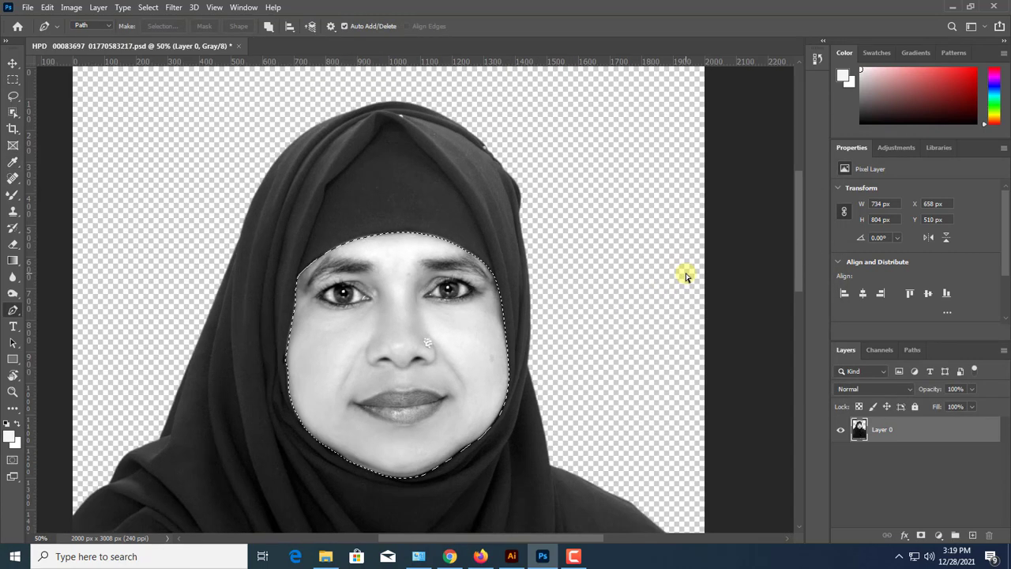
{"action": "key", "text": "ctrl+minus"}
{"action": "key", "text": "ctrl+plus"}
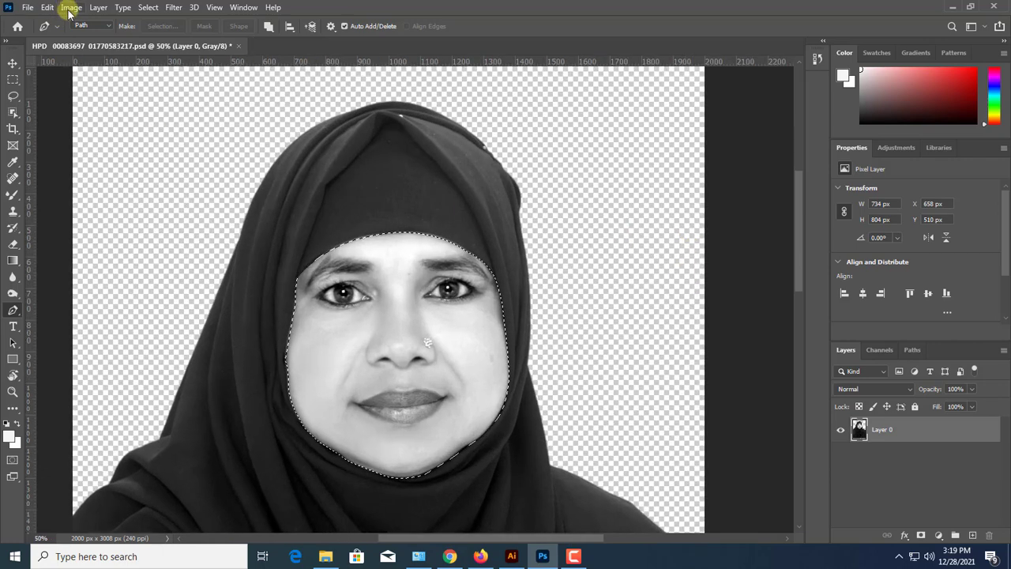
{"action": "left_click", "coordinate": [71, 7]}
{"action": "mouse_move", "coordinate": [86, 28]}
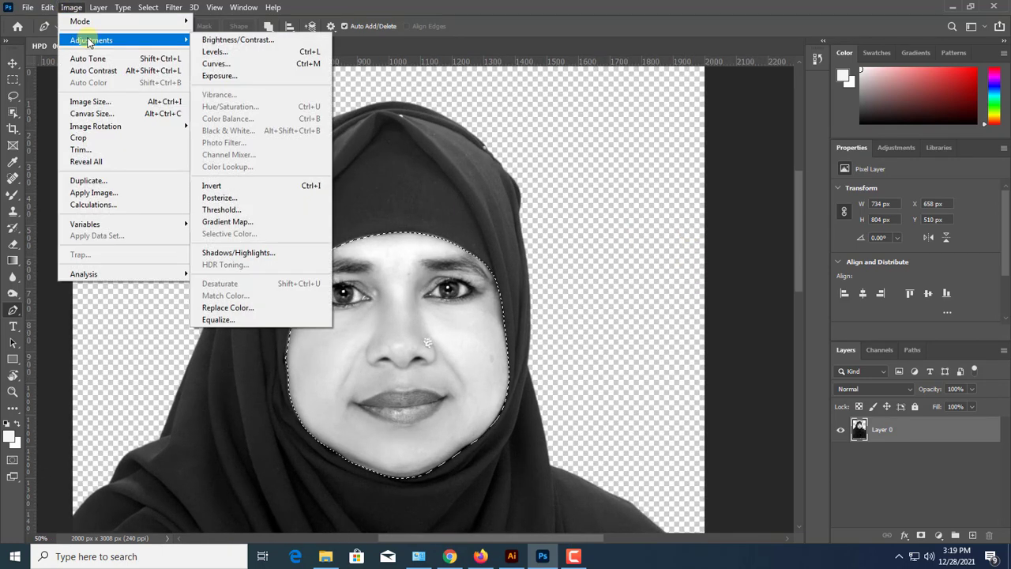
{"action": "left_click", "coordinate": [206, 39]}
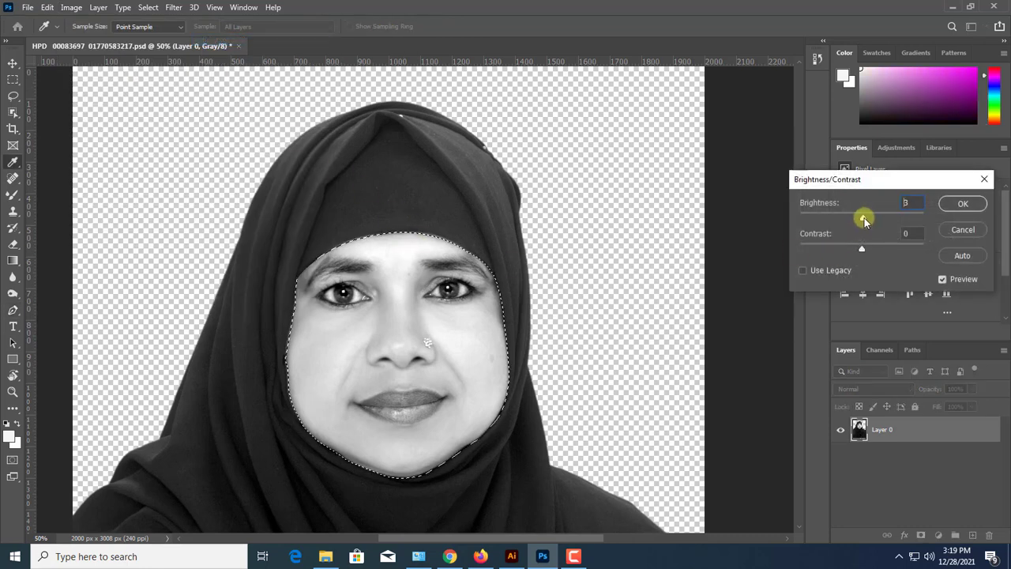
{"action": "mouse_move", "coordinate": [864, 216]}
{"action": "left_mouse_down"}
{"action": "mouse_move", "coordinate": [874, 220]}
{"action": "mouse_move", "coordinate": [860, 250]}
{"action": "mouse_move", "coordinate": [883, 220]}
{"action": "left_mouse_up"}
{"action": "key", "text": "Return"}
Deselect the face and show the whole portrait
{"action": "key", "text": "p"}
{"action": "key", "text": "ctrl+minus"}
{"action": "key", "text": "ctrl+minus"}
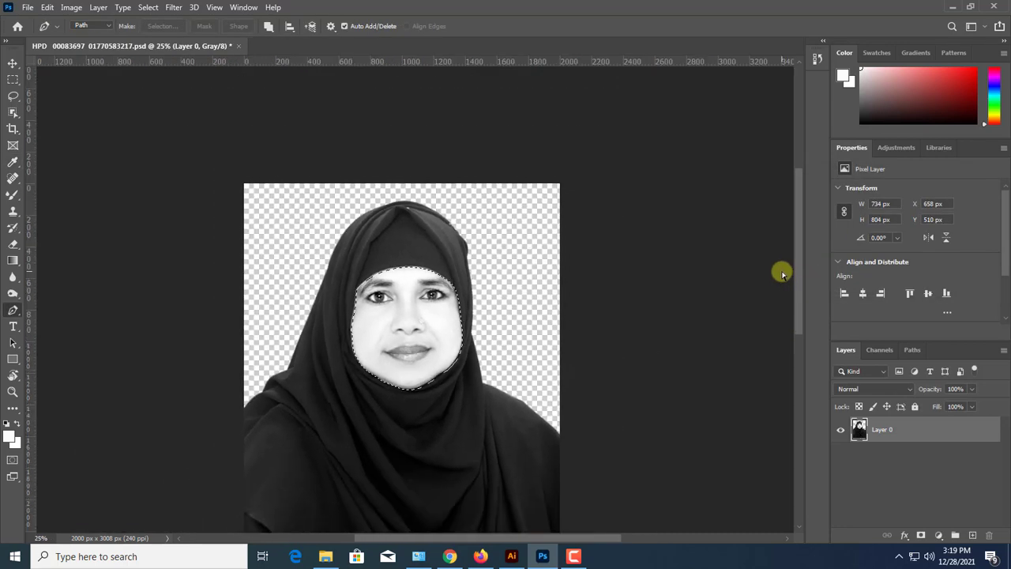
{"action": "key", "text": "ctrl+d"}
{"action": "key", "text": "ctrl+minus"}
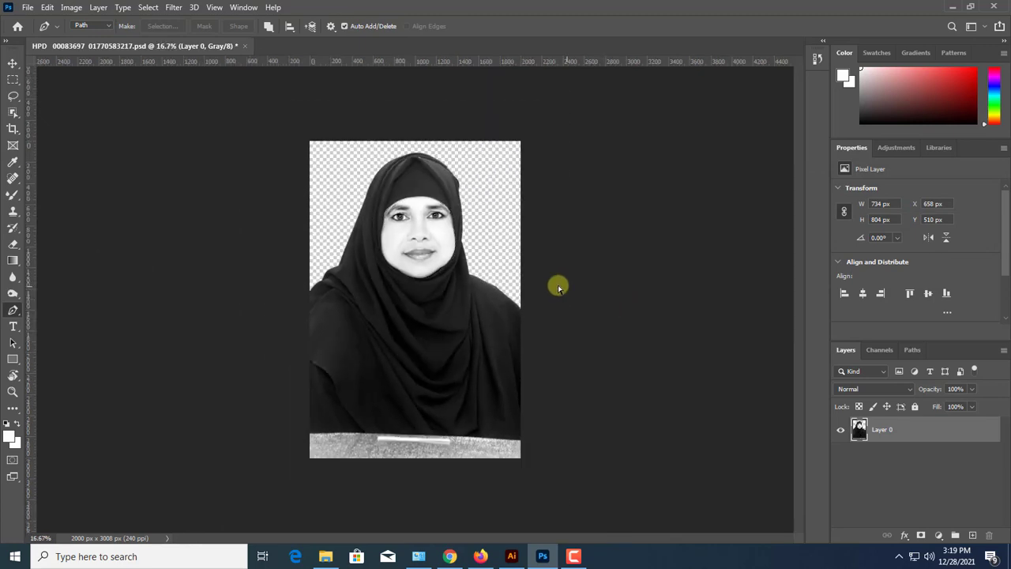
Scale the portrait layer down to about 83% and move it to about X 48 px, Y 78 px on the canvas
{"action": "key", "text": "v"}
{"action": "key", "text": "ctrl+plus"}
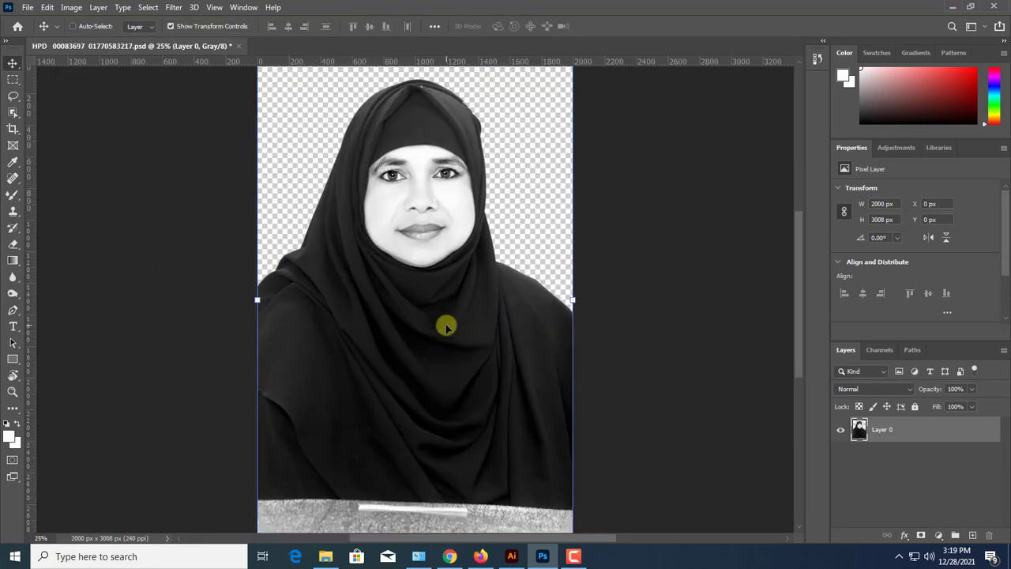
{"action": "key", "text": "ctrl+plus"}
{"action": "key", "text": "ctrl+plus"}
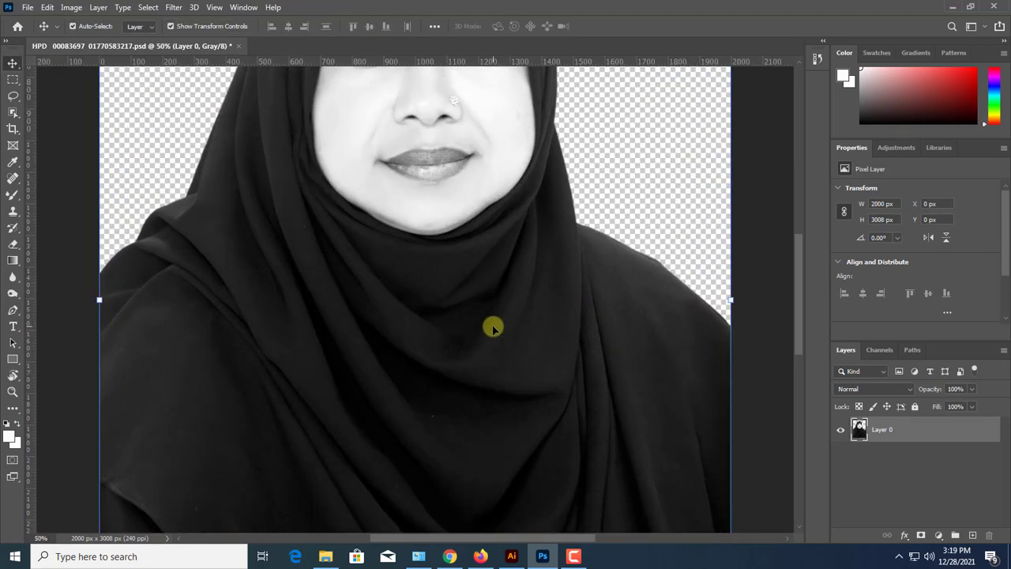
{"action": "key", "text": "ctrl+minus"}
{"action": "key", "text": "ctrl+minus"}
{"action": "key", "text": "ctrl+minus"}
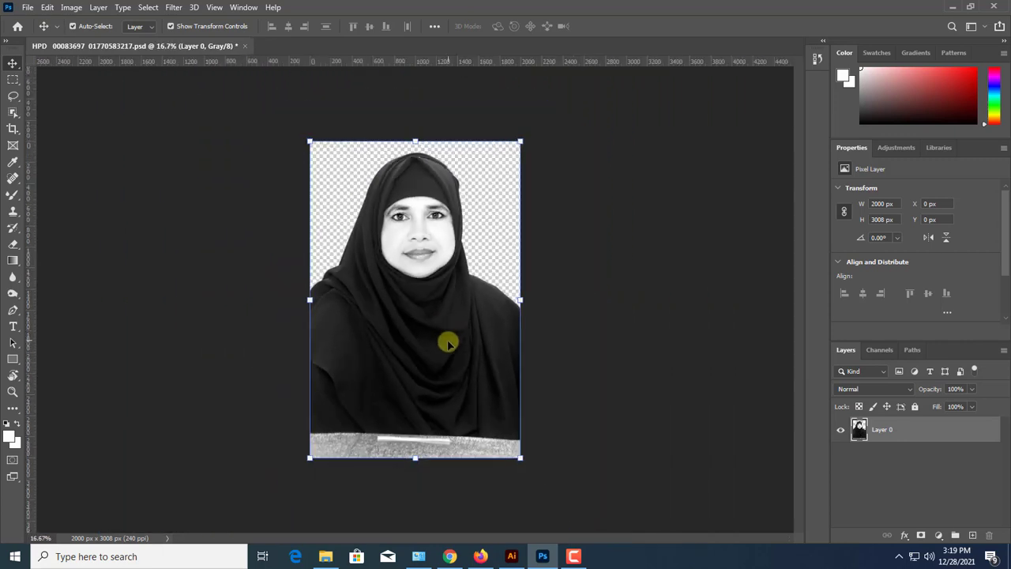
{"action": "left_click_drag", "start_coordinate": [492, 412], "coordinate": [484, 405]}
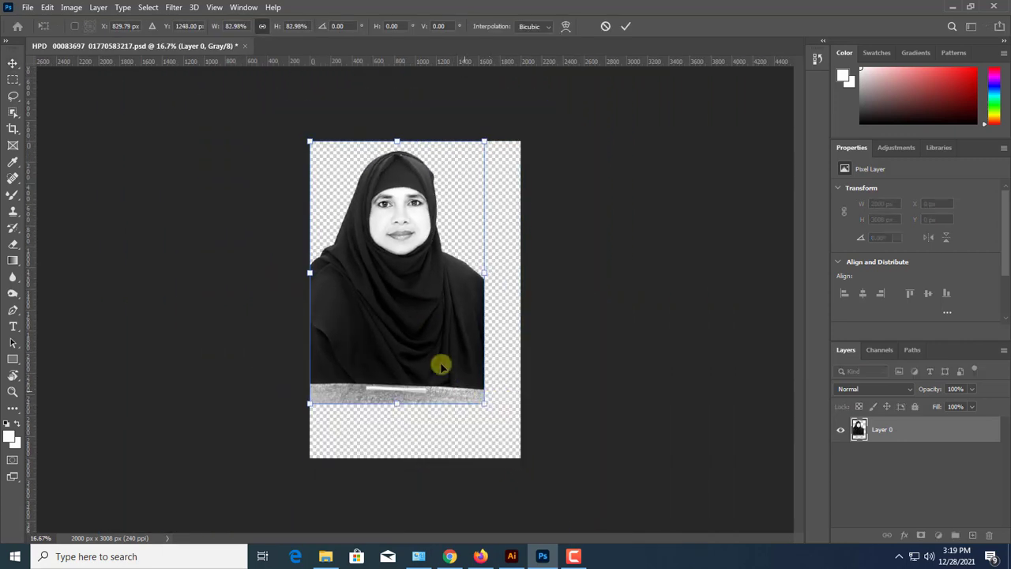
{"action": "mouse_move", "coordinate": [441, 365]}
{"action": "left_mouse_down"}
{"action": "mouse_move", "coordinate": [451, 373]}
{"action": "mouse_move", "coordinate": [422, 362]}
{"action": "left_mouse_up"}
{"action": "key", "text": "Return"}
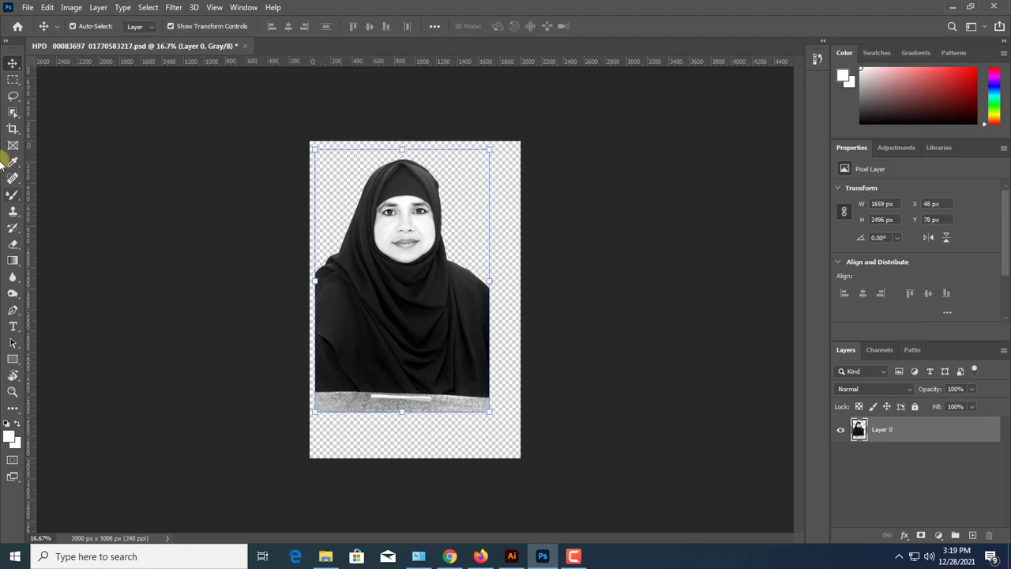
Erase the pale strip along the portrait's lower edge using a soft eraser enlarged to 700 px
{"action": "left_click", "coordinate": [13, 243]}
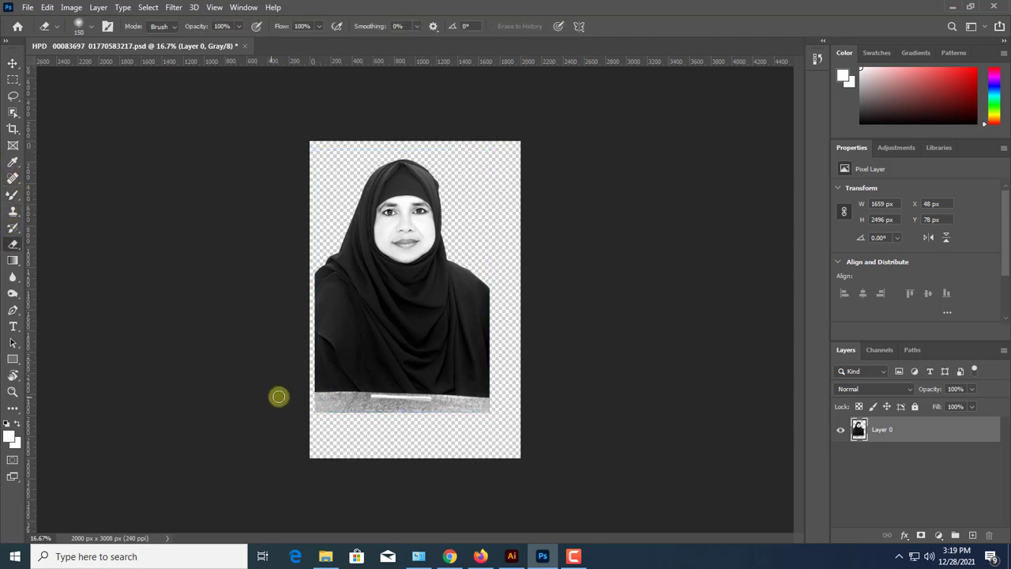
{"action": "key", "text": "bracketright"}
{"action": "key", "text": "bracketright"}
{"action": "key", "text": "bracketright"}
{"action": "mouse_move", "coordinate": [515, 423]}
{"action": "left_mouse_down"}
{"action": "mouse_move", "coordinate": [257, 404]}
{"action": "mouse_move", "coordinate": [571, 392]}
{"action": "mouse_move", "coordinate": [309, 418]}
{"action": "left_mouse_up"}
{"action": "key", "text": "ctrl+plus"}
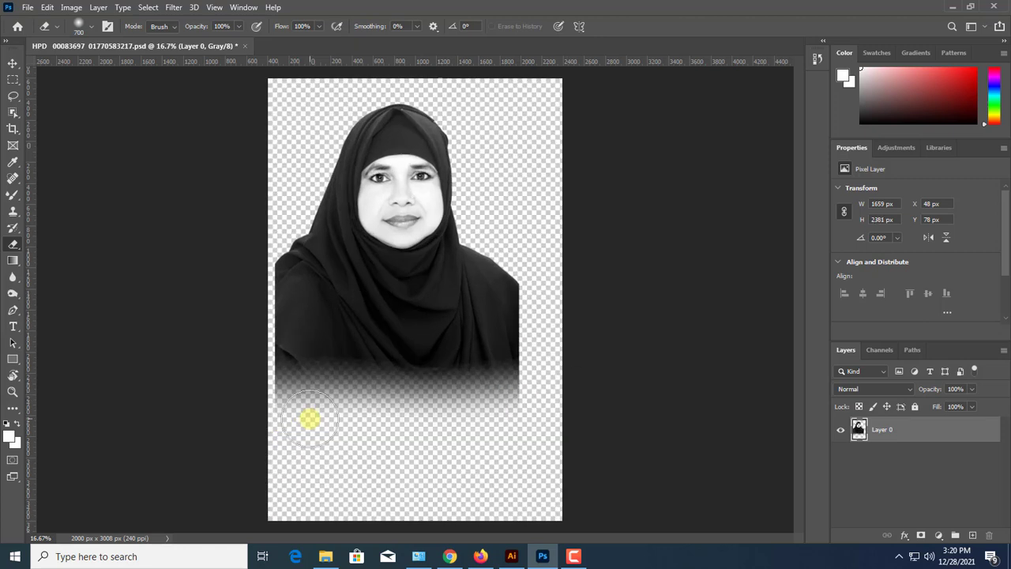
Fade the portrait's lower and outer right edges with a smaller soft eraser, undoing a bad stroke along the way
{"action": "key", "text": "bracketleft"}
{"action": "key", "text": "bracketleft"}
{"action": "key", "text": "bracketleft"}
{"action": "key", "text": "bracketleft"}
{"action": "mouse_move", "coordinate": [237, 425]}
{"action": "left_mouse_down"}
{"action": "mouse_move", "coordinate": [330, 431]}
{"action": "mouse_move", "coordinate": [573, 386]}
{"action": "mouse_move", "coordinate": [577, 375]}
{"action": "mouse_move", "coordinate": [513, 427]}
{"action": "mouse_move", "coordinate": [573, 366]}
{"action": "mouse_move", "coordinate": [513, 411]}
{"action": "mouse_move", "coordinate": [552, 290]}
{"action": "mouse_move", "coordinate": [548, 272]}
{"action": "mouse_move", "coordinate": [545, 358]}
{"action": "mouse_move", "coordinate": [552, 341]}
{"action": "mouse_move", "coordinate": [529, 397]}
{"action": "left_mouse_up"}
{"action": "key", "text": "ctrl+z"}
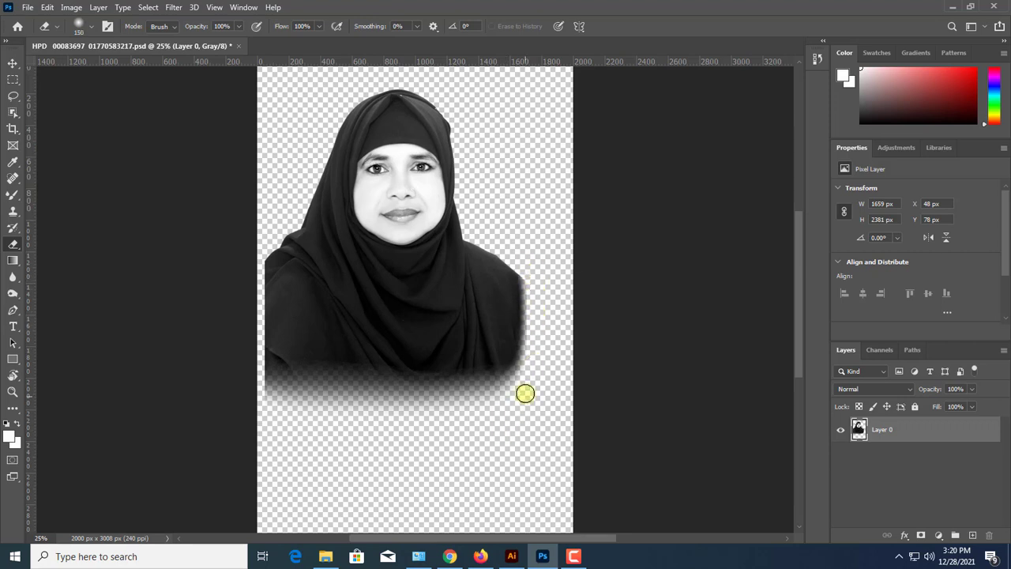
{"action": "mouse_move", "coordinate": [234, 393]}
{"action": "left_mouse_down"}
{"action": "mouse_move", "coordinate": [335, 406]}
{"action": "mouse_move", "coordinate": [470, 419]}
{"action": "left_mouse_up"}
Move the portrait layer to X 0 px, flush against the canvas edge
{"action": "key", "text": "v"}
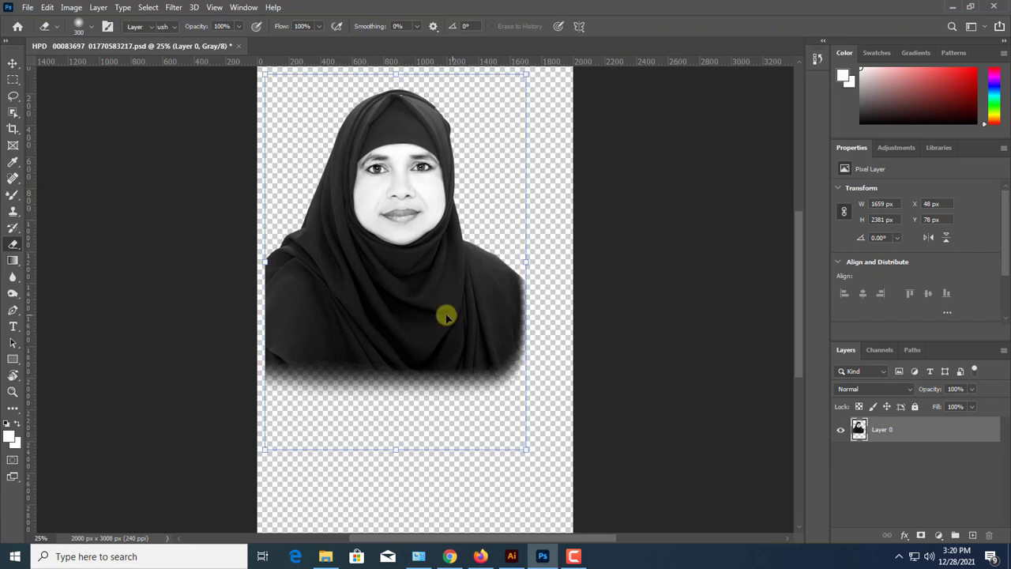
{"action": "mouse_move", "coordinate": [445, 318]}
{"action": "left_mouse_down"}
{"action": "mouse_move", "coordinate": [431, 341]}
{"action": "mouse_move", "coordinate": [415, 332]}
{"action": "left_mouse_up"}
{"action": "key", "text": "ctrl+minus"}
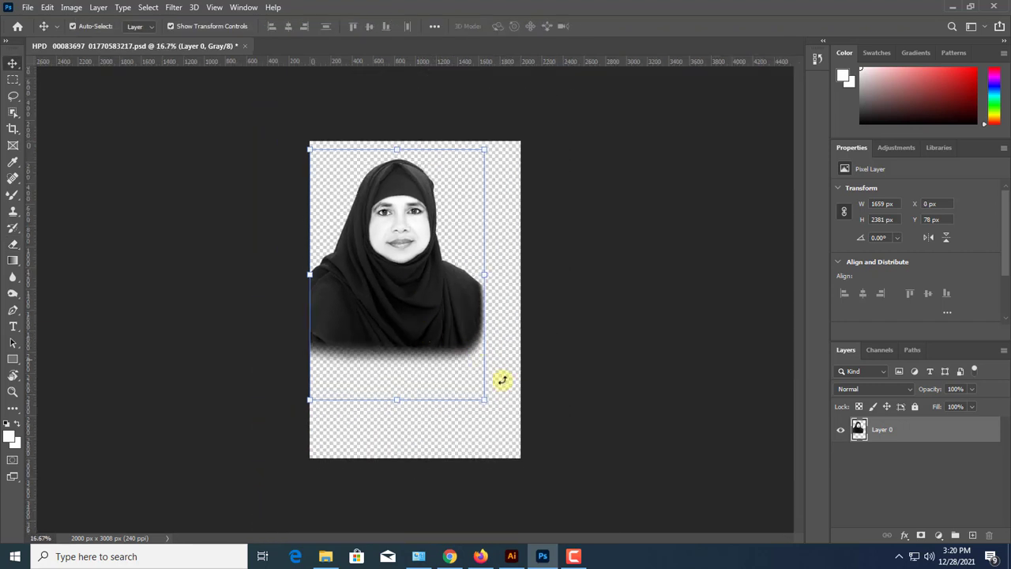
Select a rectangle around the portrait and crop the canvas to it, about 1695 x 2248 px
{"action": "left_click", "coordinate": [13, 80]}
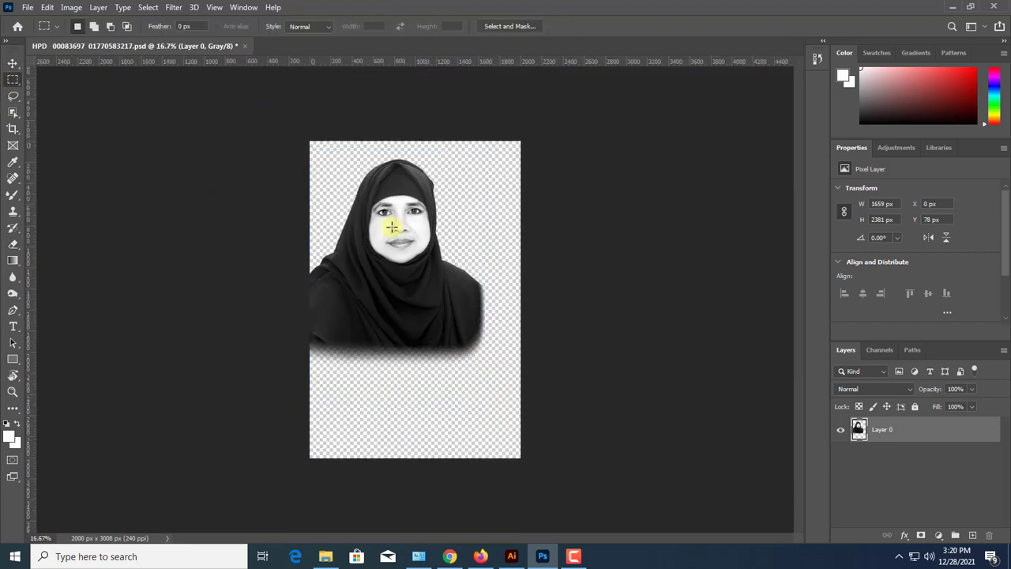
{"action": "left_click_drag", "start_coordinate": [309, 165], "coordinate": [490, 378]}
{"action": "left_click", "coordinate": [48, 7]}
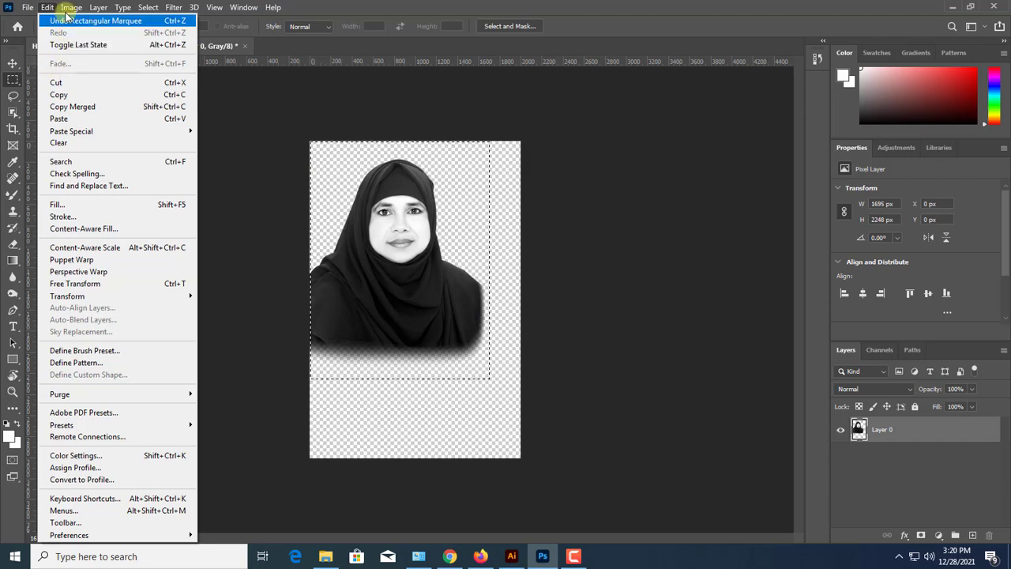
{"action": "mouse_move", "coordinate": [72, 7]}
{"action": "left_click", "coordinate": [81, 138]}
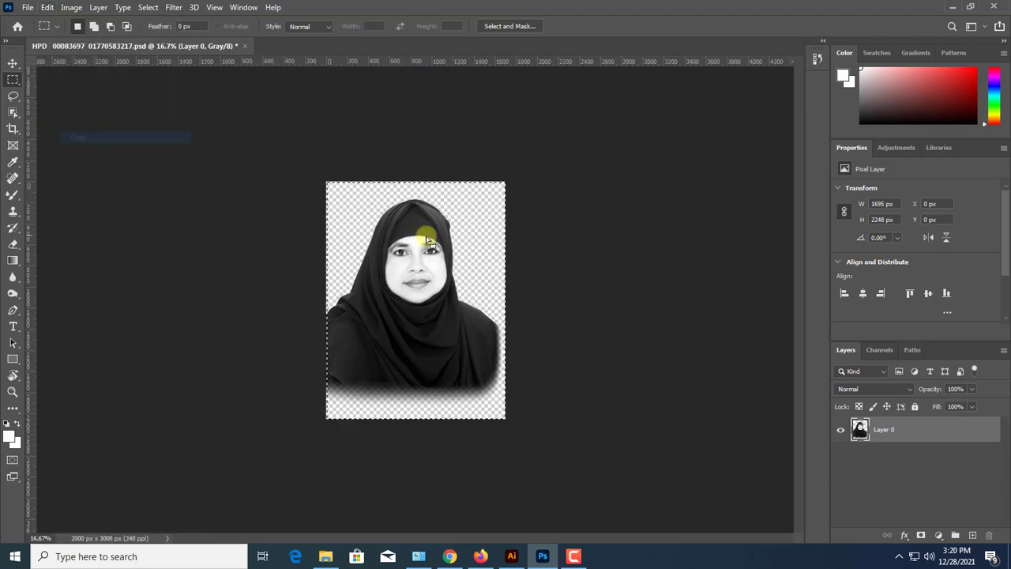
{"action": "key", "text": "ctrl+t"}
{"action": "key", "text": "v"}
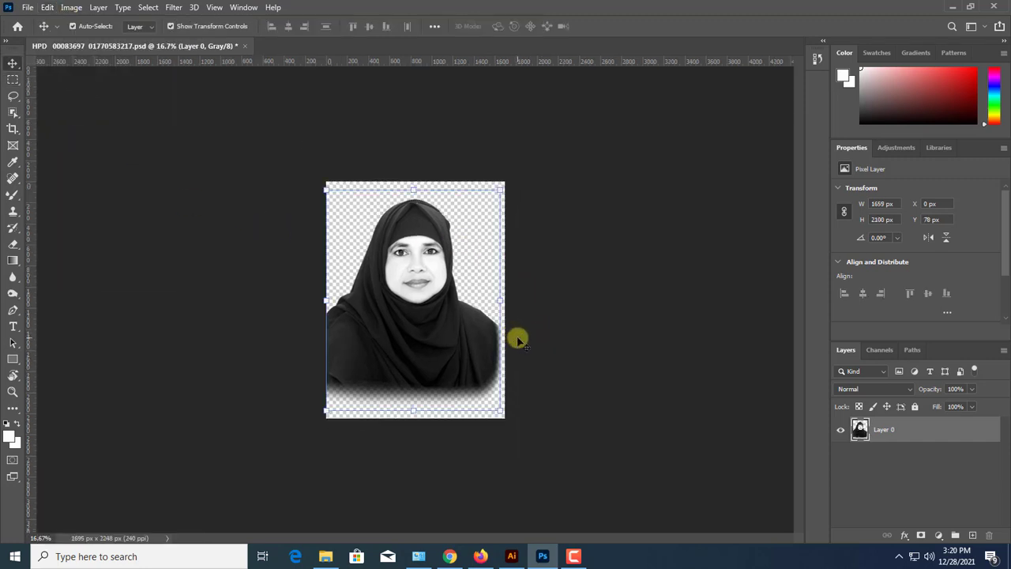
Save the cropped portrait as a Photoshop file named okkk in Documents, keeping Maximize Compatibility on
{"action": "key", "text": "ctrl+plus"}
{"action": "key", "text": "ctrl+plus"}
{"action": "key", "text": "ctrl+minus"}
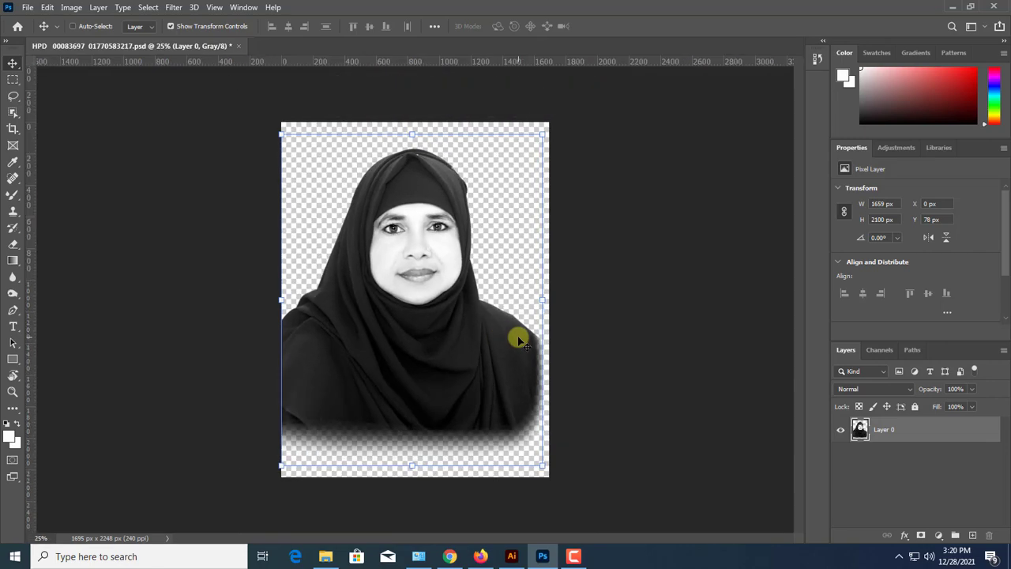
{"action": "key", "text": "ctrl+shift+s"}
{"action": "left_click", "coordinate": [567, 390]}
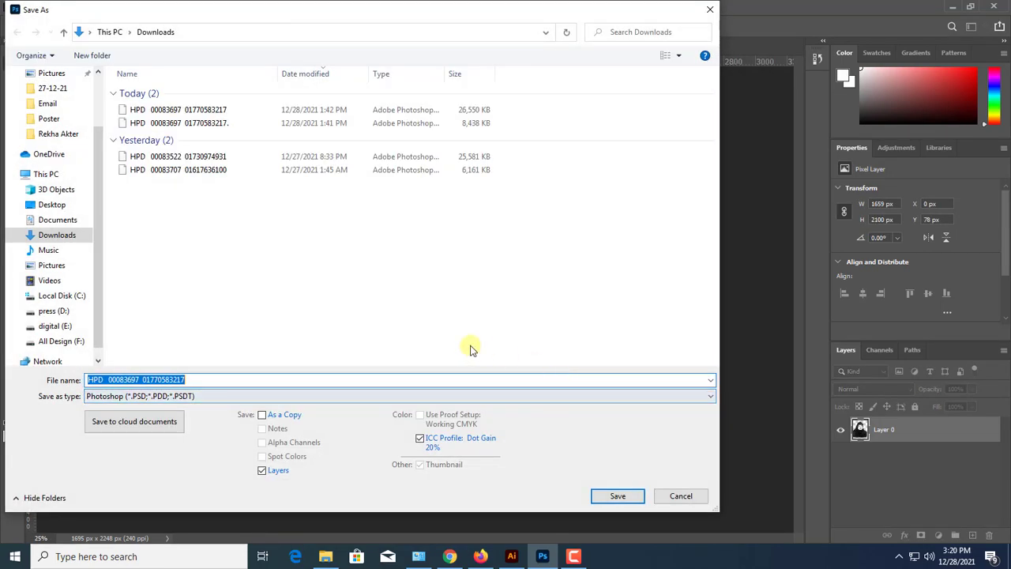
{"action": "left_click", "coordinate": [62, 221]}
{"action": "left_click", "coordinate": [195, 380]}
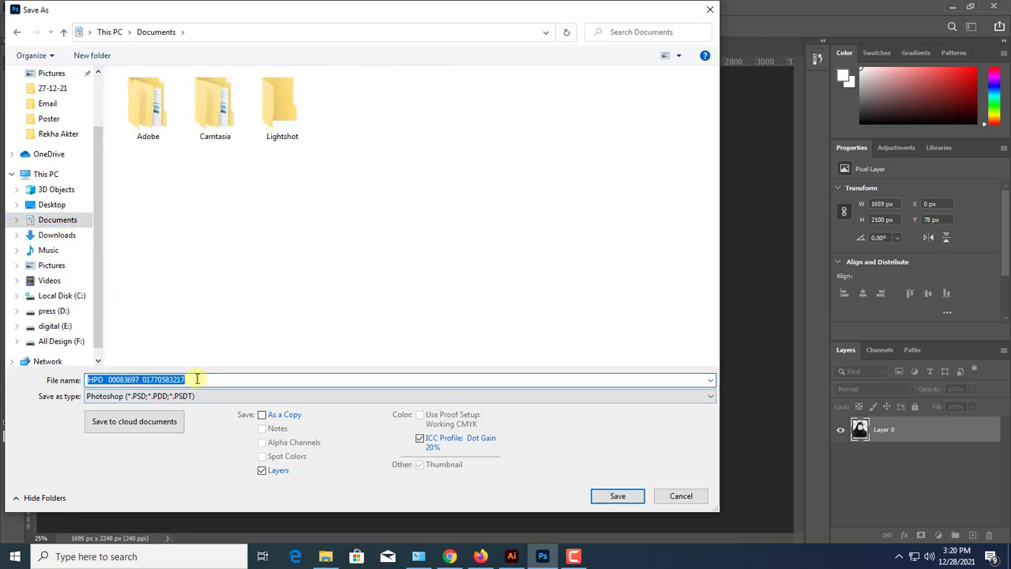
{"action": "type", "text": "okkk"}
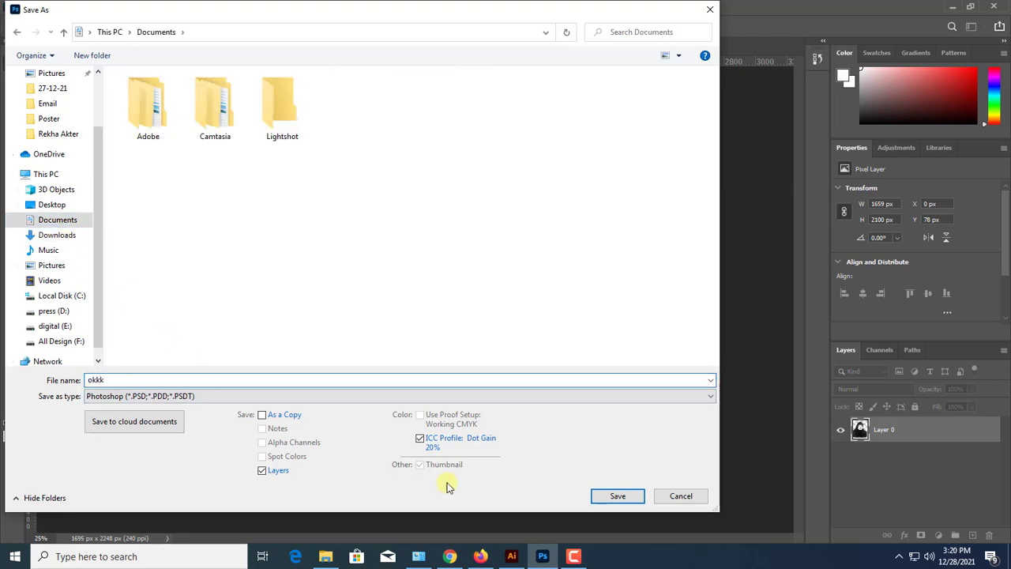
{"action": "left_click", "coordinate": [618, 497]}
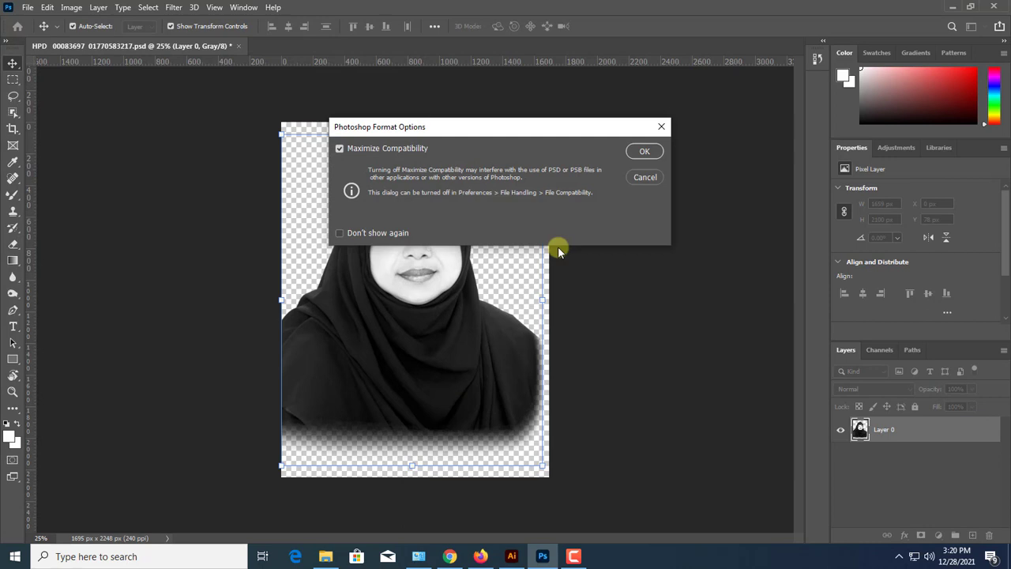
{"action": "left_click", "coordinate": [643, 153]}
Switch to Illustrator and move all the text and football artwork upward, clear of the artboard
{"action": "left_click", "coordinate": [499, 550]}
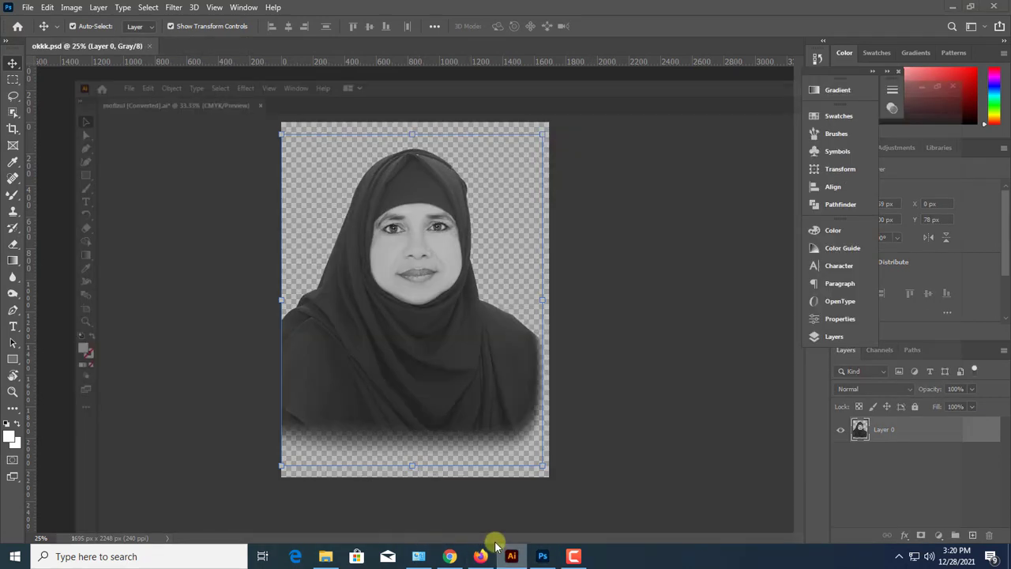
{"action": "scroll", "coordinate": [449, 362], "scroll_direction": "up", "scroll_amount": 3}
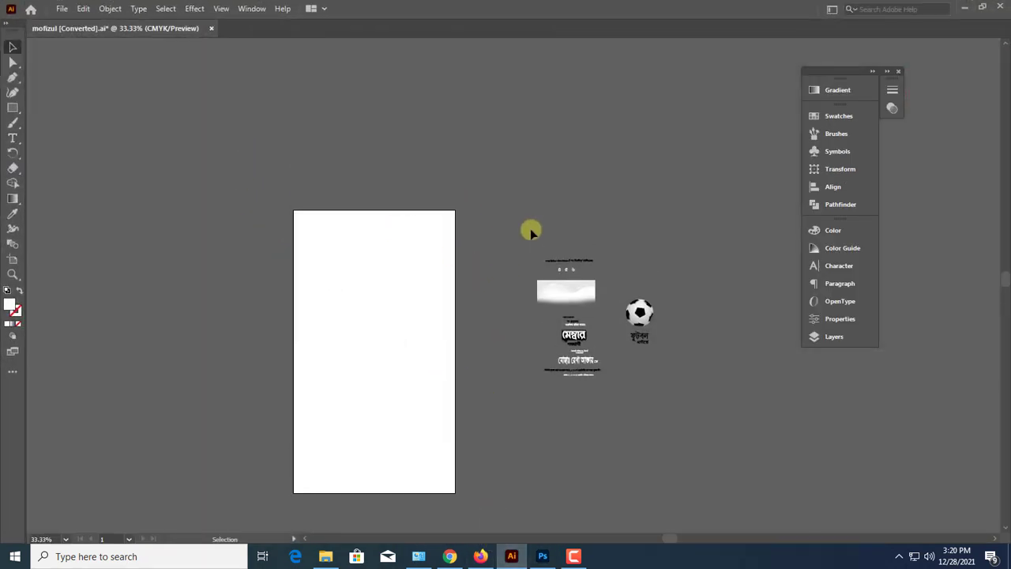
{"action": "left_click_drag", "start_coordinate": [530, 229], "coordinate": [655, 379]}
{"action": "left_click_drag", "start_coordinate": [573, 289], "coordinate": [520, 120]}
{"action": "left_click", "coordinate": [514, 300]}
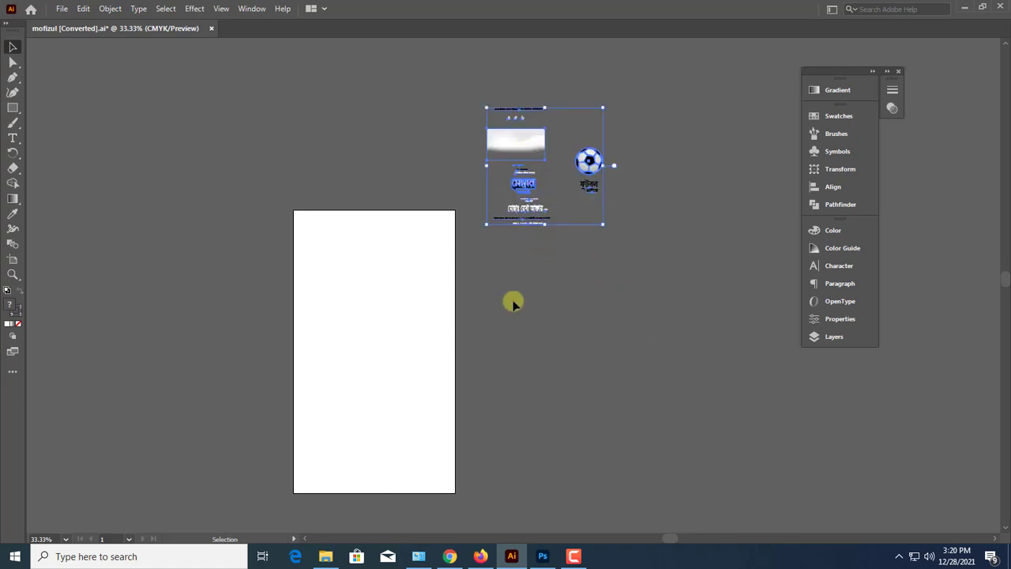
Create a rectangle 17 in wide and 22 in high
{"action": "left_click", "coordinate": [12, 107]}
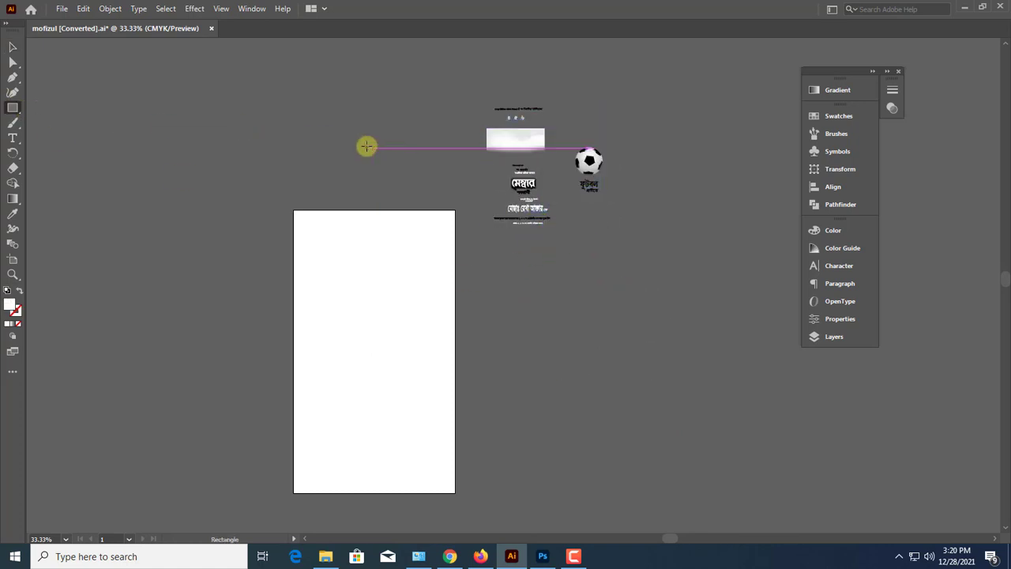
{"action": "left_click", "coordinate": [361, 144]}
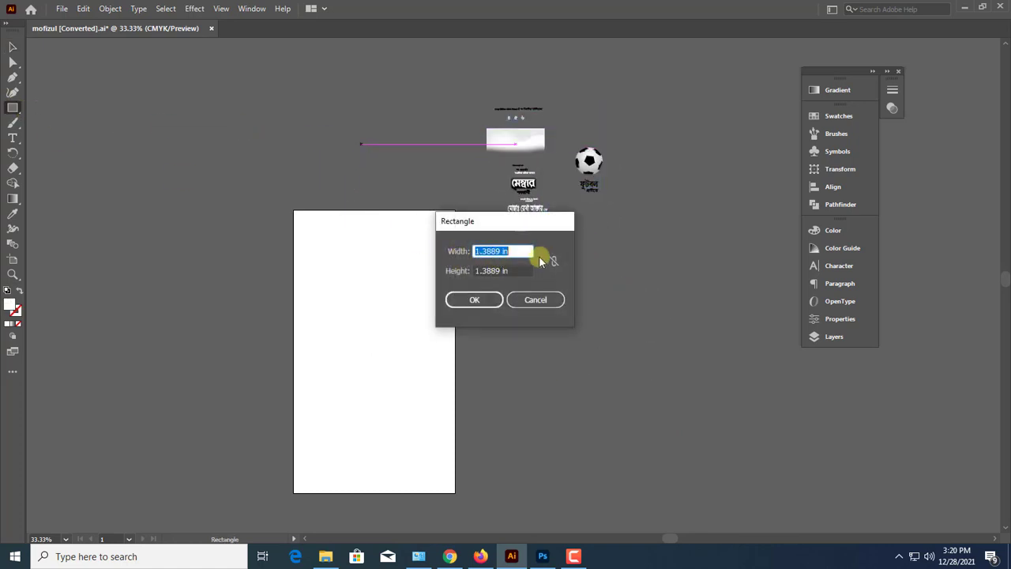
{"action": "type", "text": "17"}
{"action": "key", "text": "Tab"}
{"action": "type", "text": "22"}
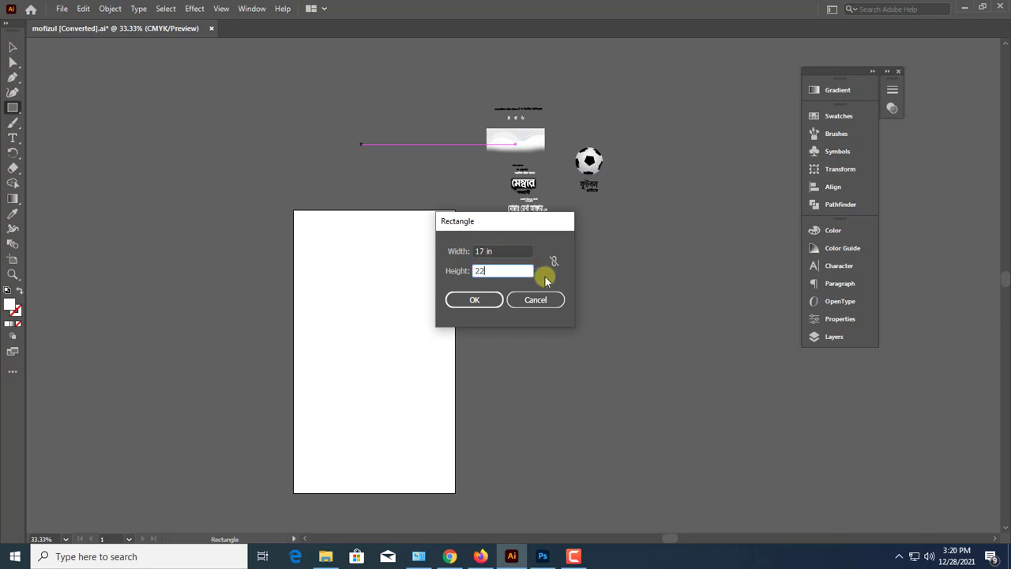
{"action": "key", "text": "Return"}
Move the new rectangle to empty space above and left of the artboard, away from the artwork
{"action": "key", "text": "v"}
{"action": "key", "text": "ctrl+minus"}
{"action": "key", "text": "ctrl+minus"}
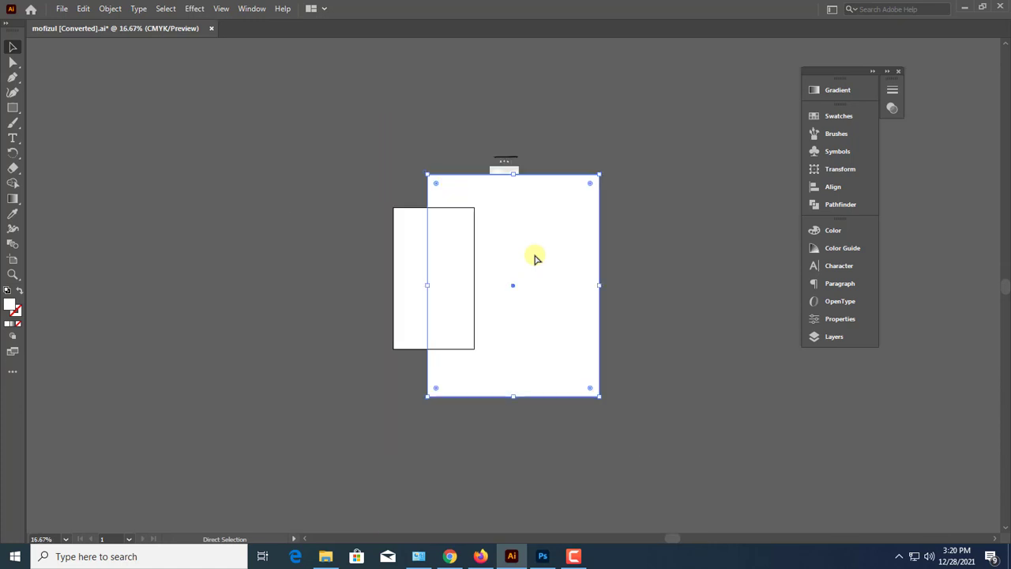
{"action": "left_click_drag", "start_coordinate": [534, 268], "coordinate": [368, 182]}
{"action": "scroll", "coordinate": [374, 212], "scroll_direction": "up", "scroll_amount": 2}
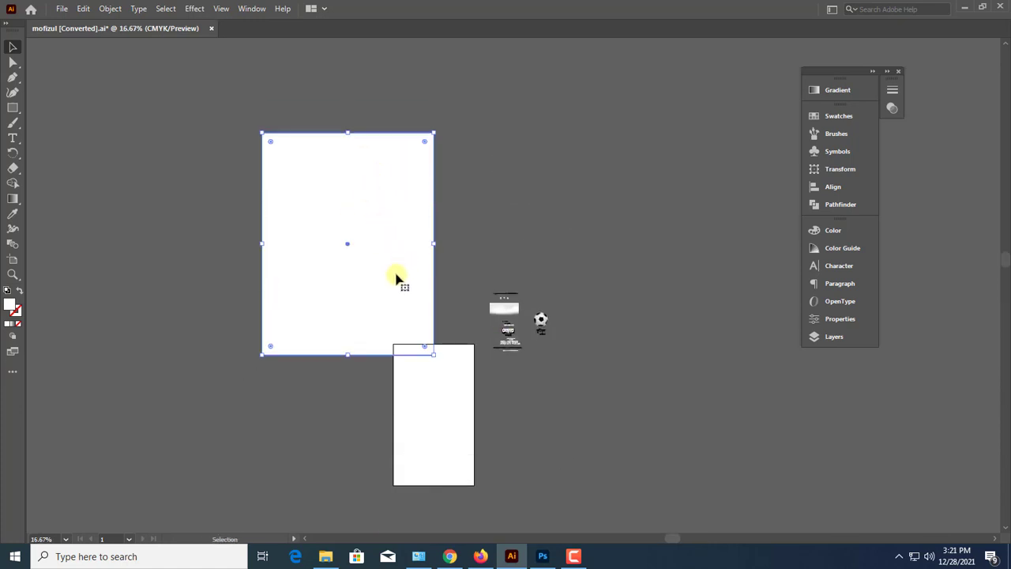
{"action": "left_click_drag", "start_coordinate": [398, 276], "coordinate": [418, 253]}
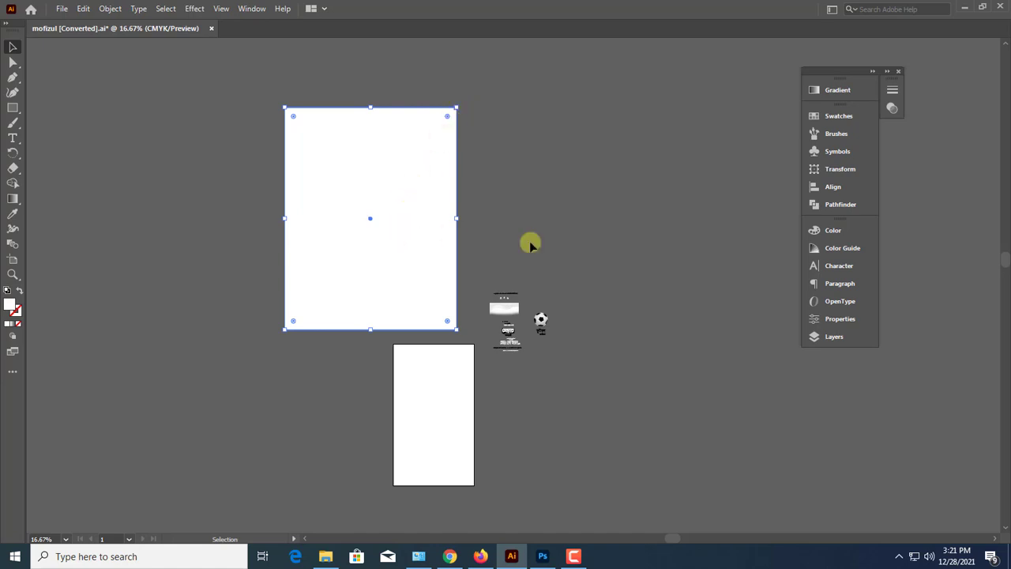
{"action": "left_click_drag", "start_coordinate": [400, 231], "coordinate": [650, 279]}
{"action": "left_click_drag", "start_coordinate": [635, 276], "coordinate": [333, 222]}
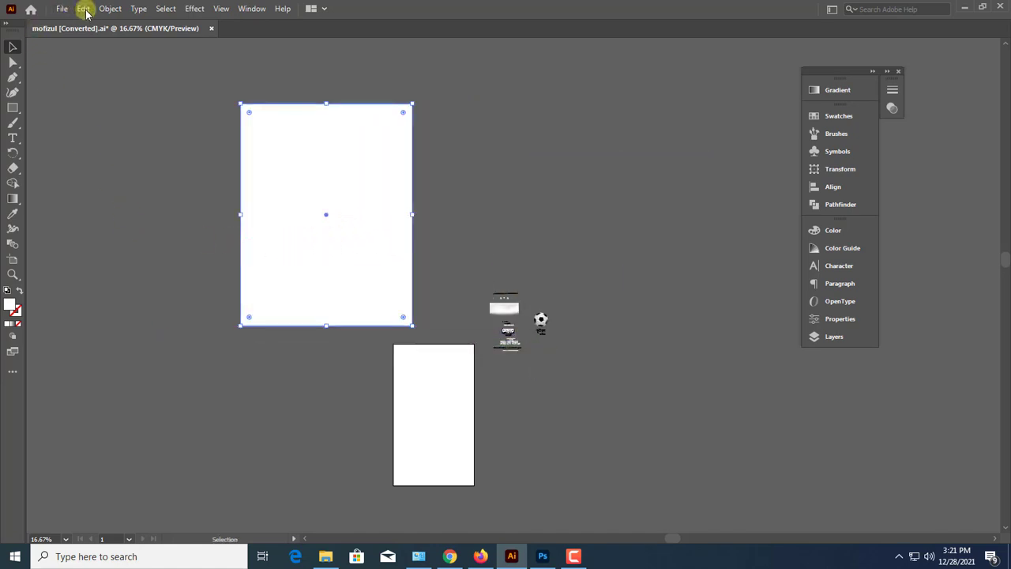
Offset the rectangle's path slightly outward to form a border, and move both rectangles to just above the artboard's upper-left corner
{"action": "left_click", "coordinate": [109, 9]}
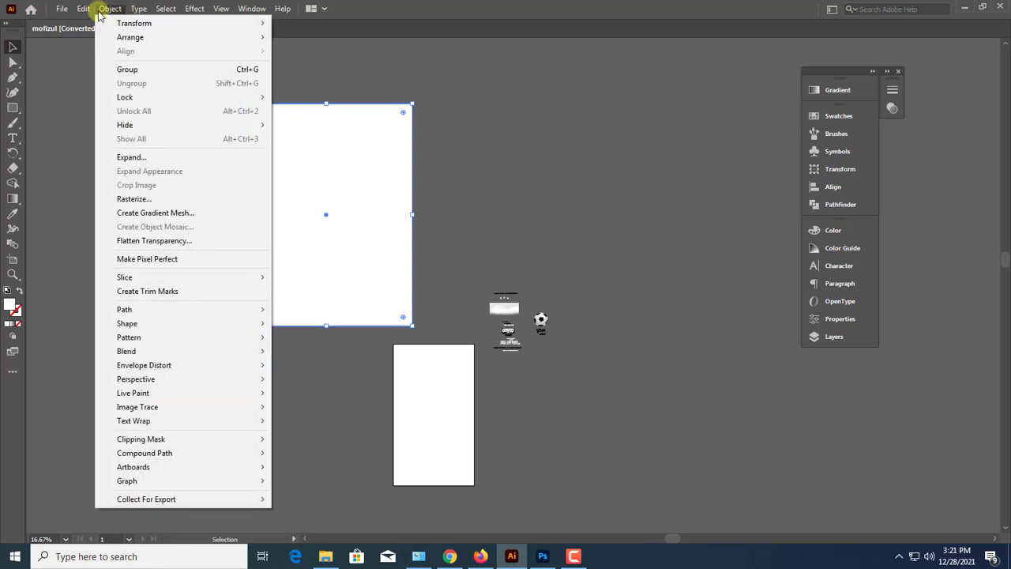
{"action": "mouse_move", "coordinate": [129, 313]}
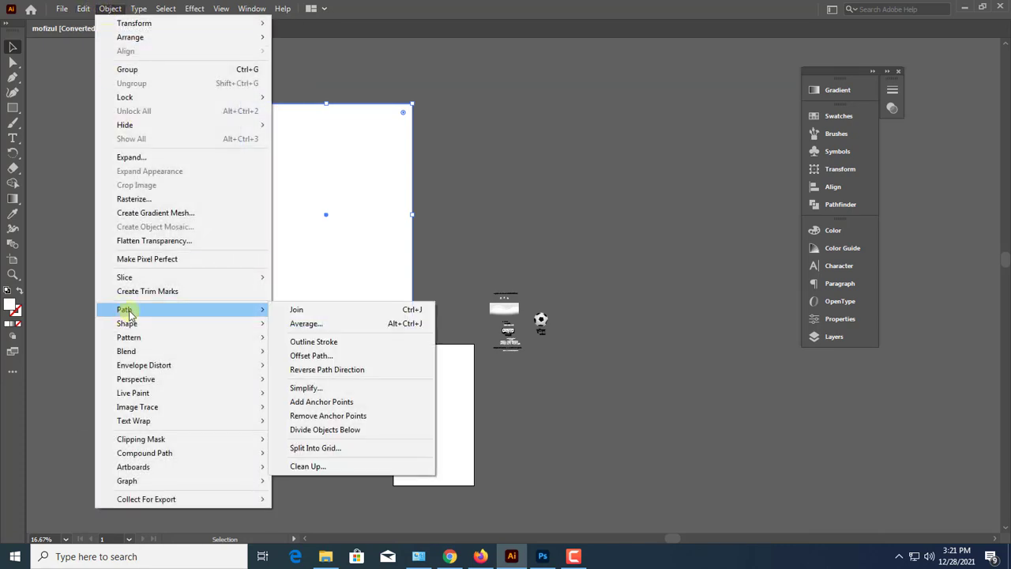
{"action": "left_click", "coordinate": [332, 355]}
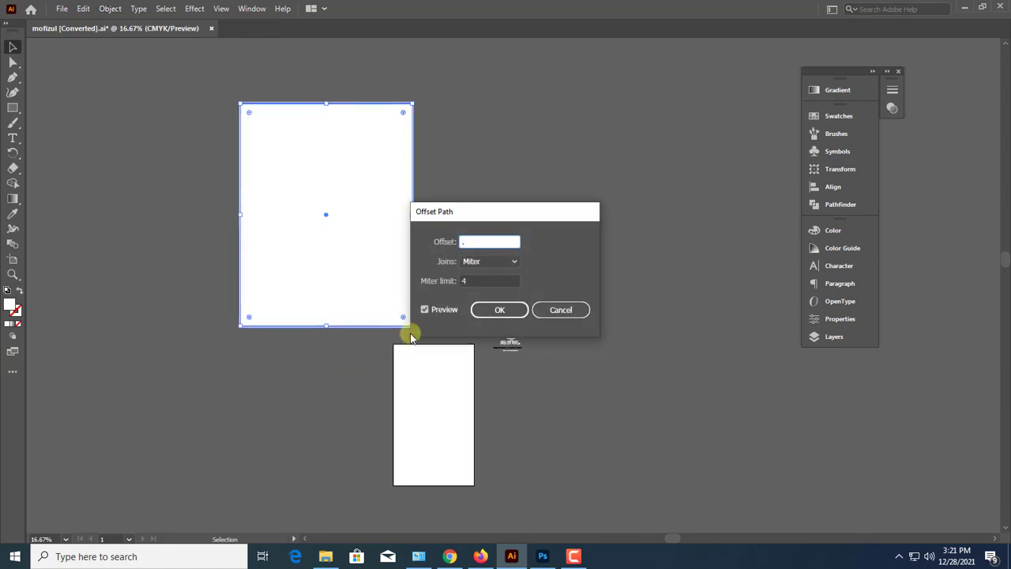
{"action": "key", "text": "Return"}
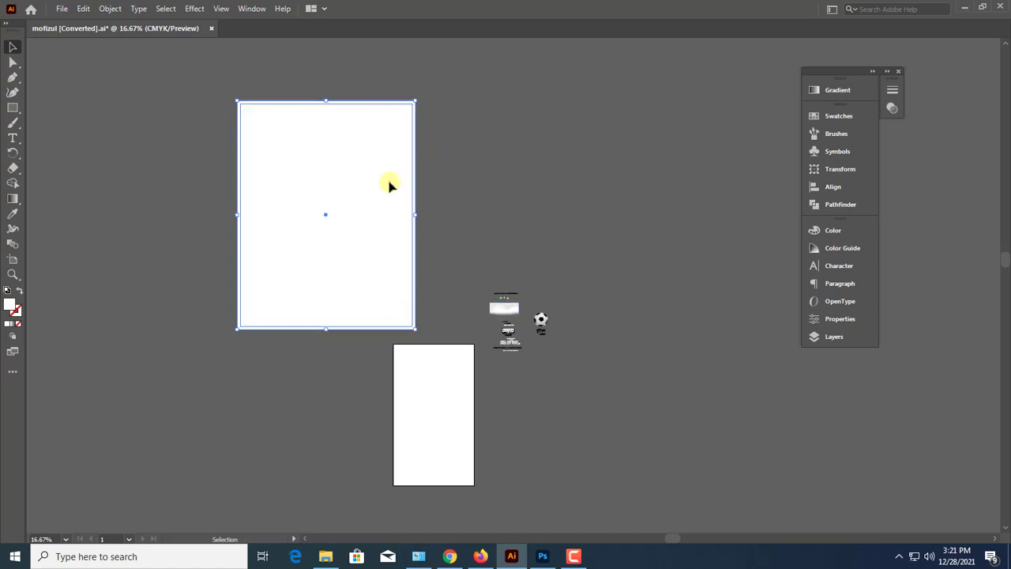
{"action": "left_click_drag", "start_coordinate": [374, 175], "coordinate": [364, 236]}
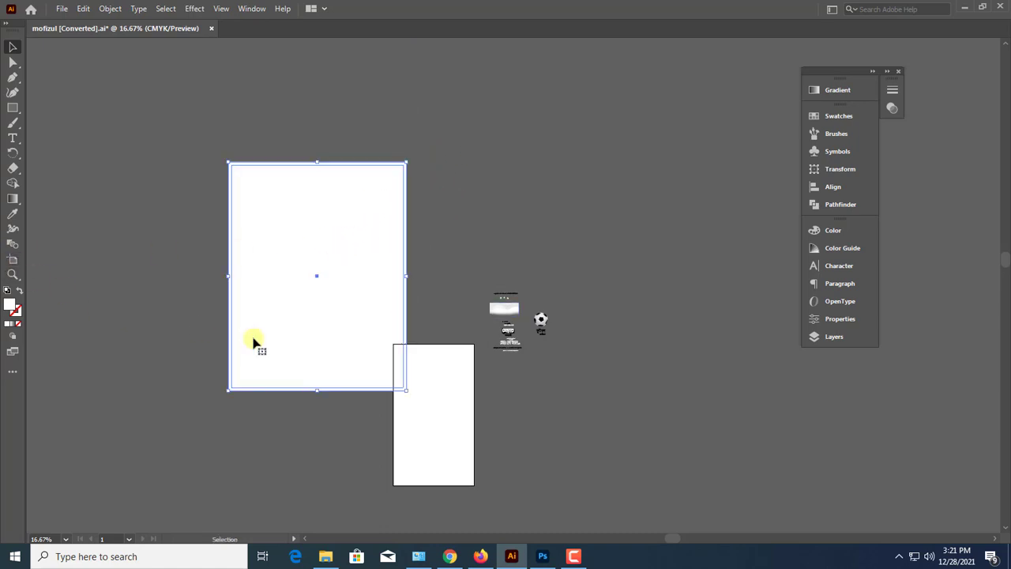
{"action": "left_click_drag", "start_coordinate": [252, 342], "coordinate": [239, 294]}
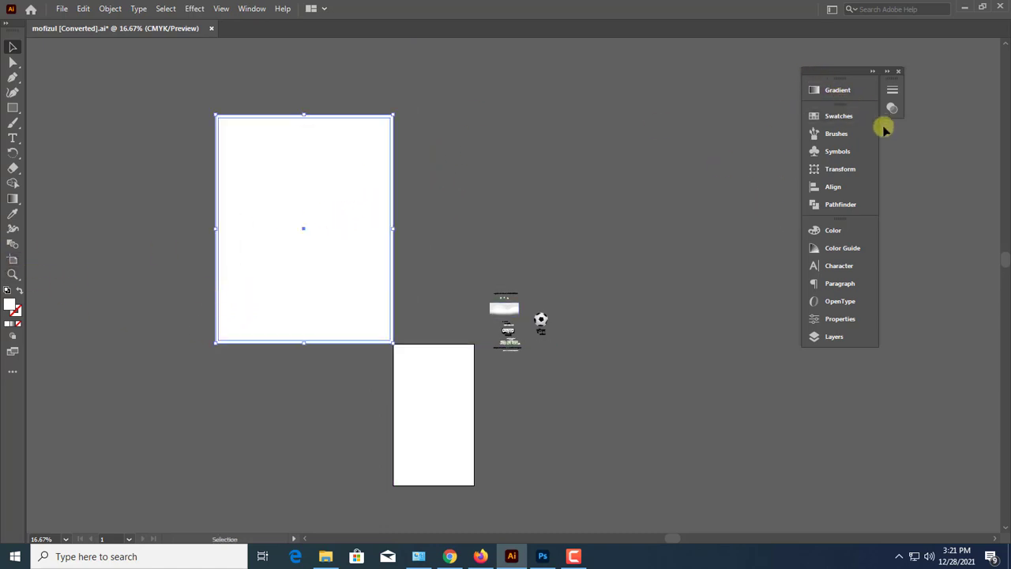
Divide the two overlapping rectangles with Pathfinder and ungroup the resulting pieces
{"action": "left_click", "coordinate": [839, 204]}
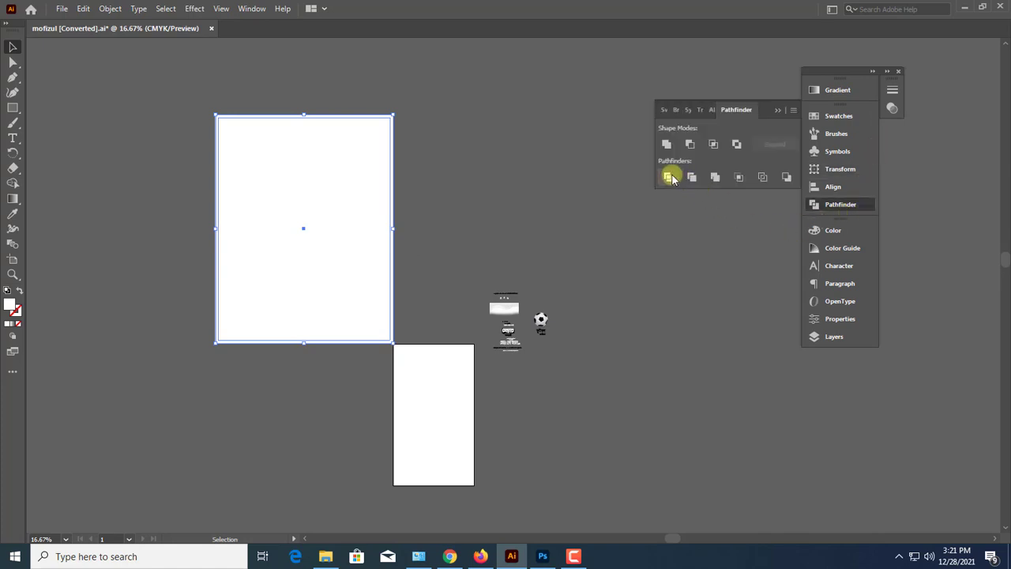
{"action": "right_click", "coordinate": [345, 181]}
{"action": "left_click", "coordinate": [475, 199]}
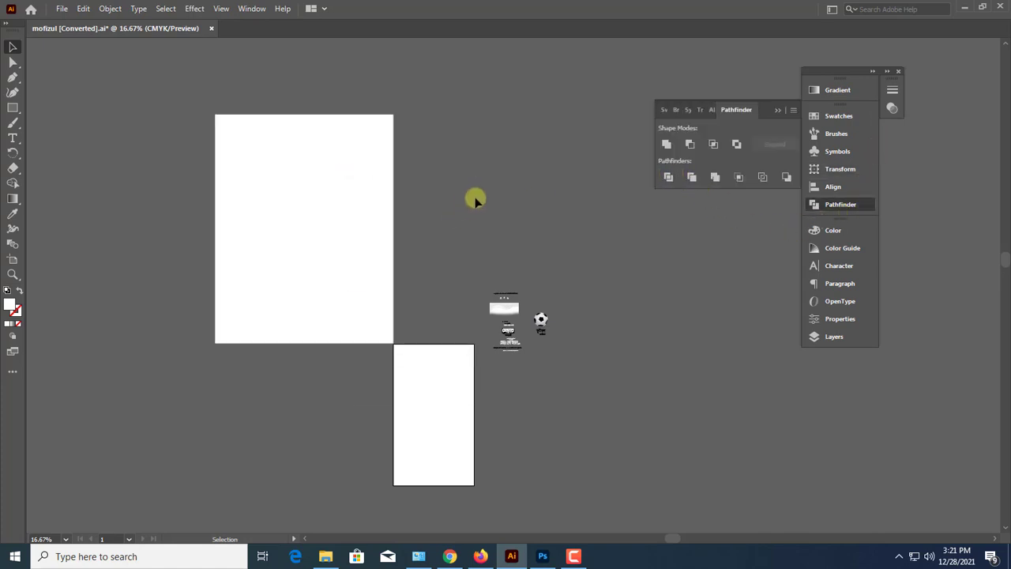
Fill the outer border frame with a gray of 37% black
{"action": "left_click", "coordinate": [392, 117]}
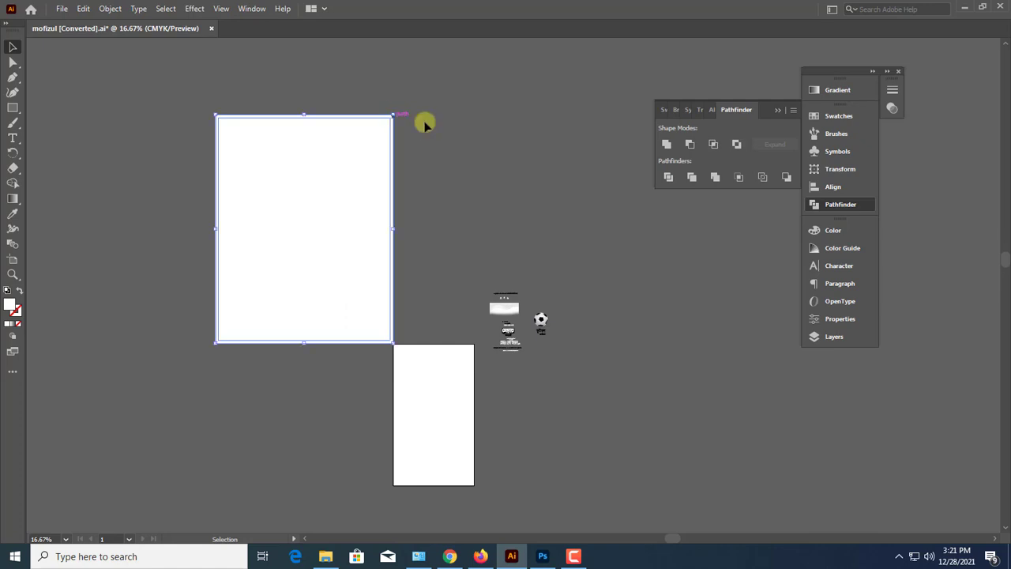
{"action": "left_click", "coordinate": [780, 114]}
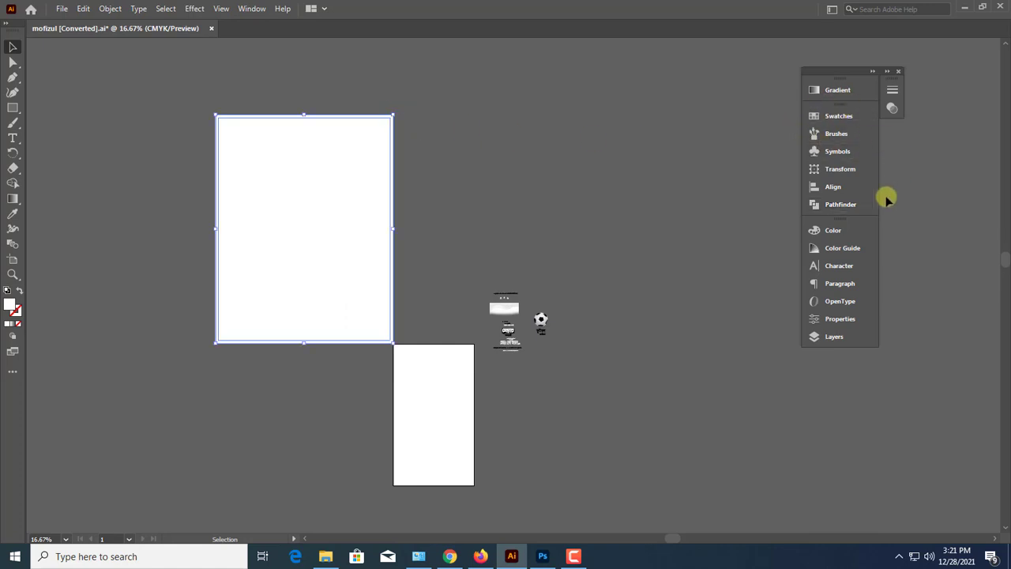
{"action": "left_click", "coordinate": [834, 230]}
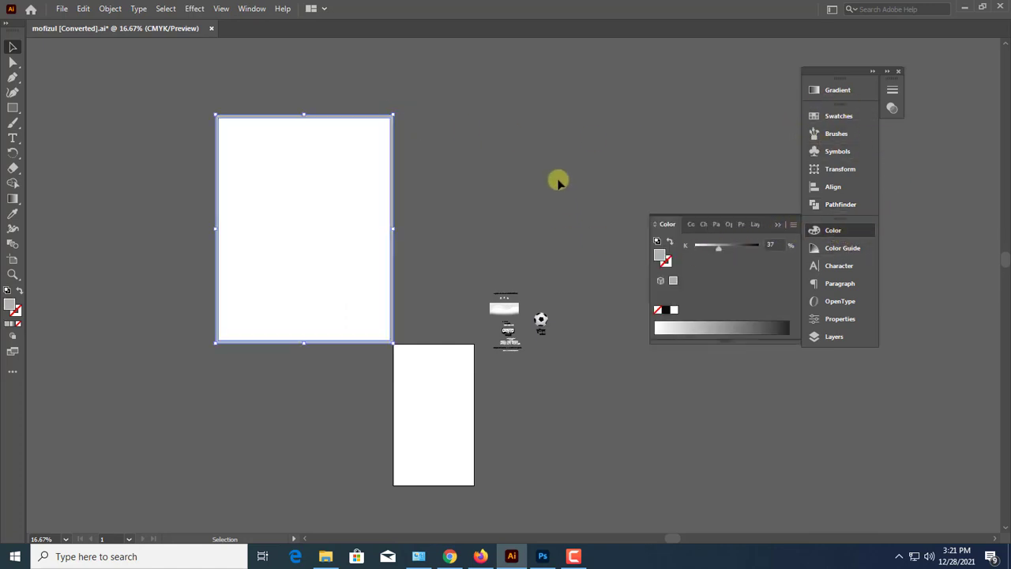
Move the bordered poster frame to the empty space beside the text artwork and scale it down
{"action": "left_click_drag", "start_coordinate": [365, 263], "coordinate": [596, 411]}
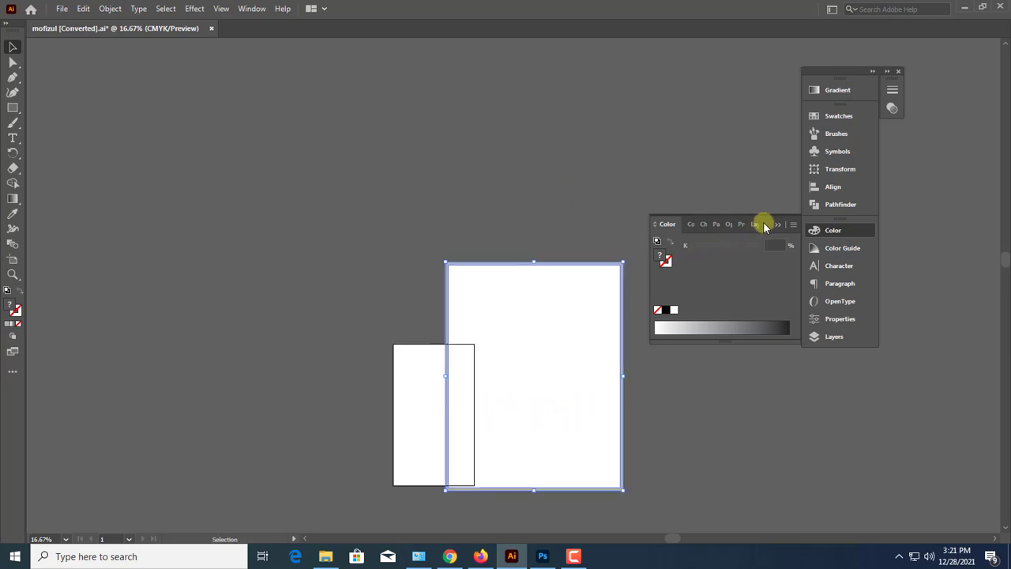
{"action": "left_click_drag", "start_coordinate": [572, 358], "coordinate": [658, 312]}
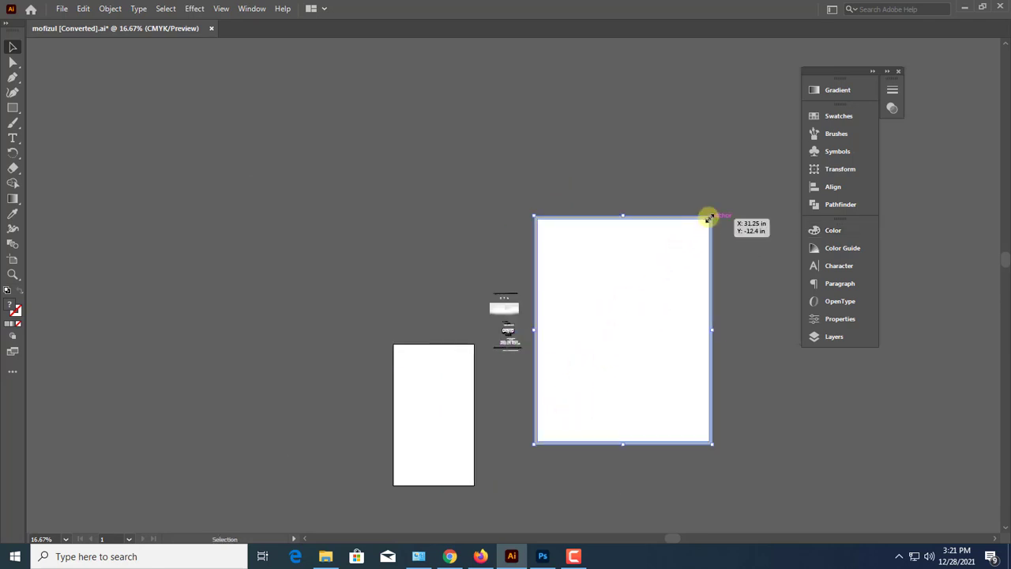
{"action": "left_click_drag", "start_coordinate": [710, 218], "coordinate": [614, 341]}
{"action": "left_click_drag", "start_coordinate": [570, 370], "coordinate": [570, 313]}
{"action": "key", "text": "ctrl+plus"}
{"action": "key", "text": "ctrl+plus"}
{"action": "key", "text": "ctrl+plus"}
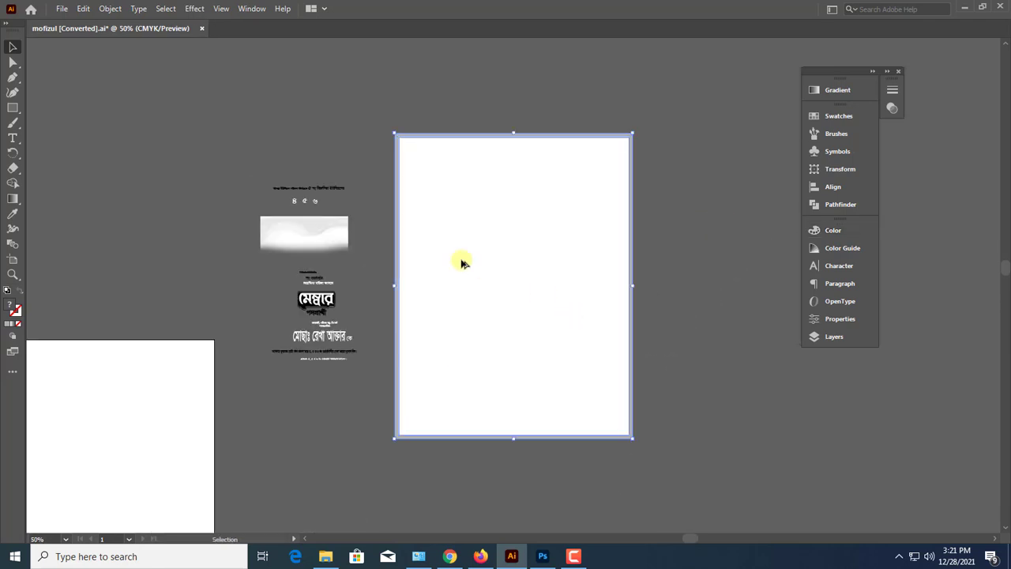
Scale the poster frame down further and place it on the other side of the text artwork, above the artboard
{"action": "left_click_drag", "start_coordinate": [462, 263], "coordinate": [647, 319]}
{"action": "left_click_drag", "start_coordinate": [662, 339], "coordinate": [198, 278]}
{"action": "left_click_drag", "start_coordinate": [353, 128], "coordinate": [240, 273]}
{"action": "left_click_drag", "start_coordinate": [198, 332], "coordinate": [355, 280]}
{"action": "left_click", "coordinate": [349, 162]}
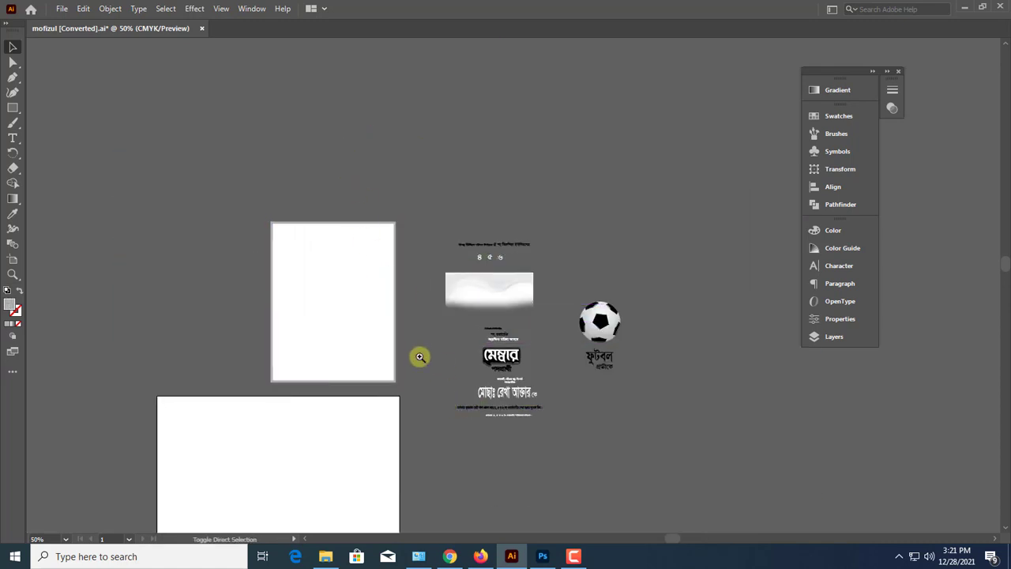
{"action": "left_click_drag", "start_coordinate": [420, 357], "coordinate": [549, 406]}
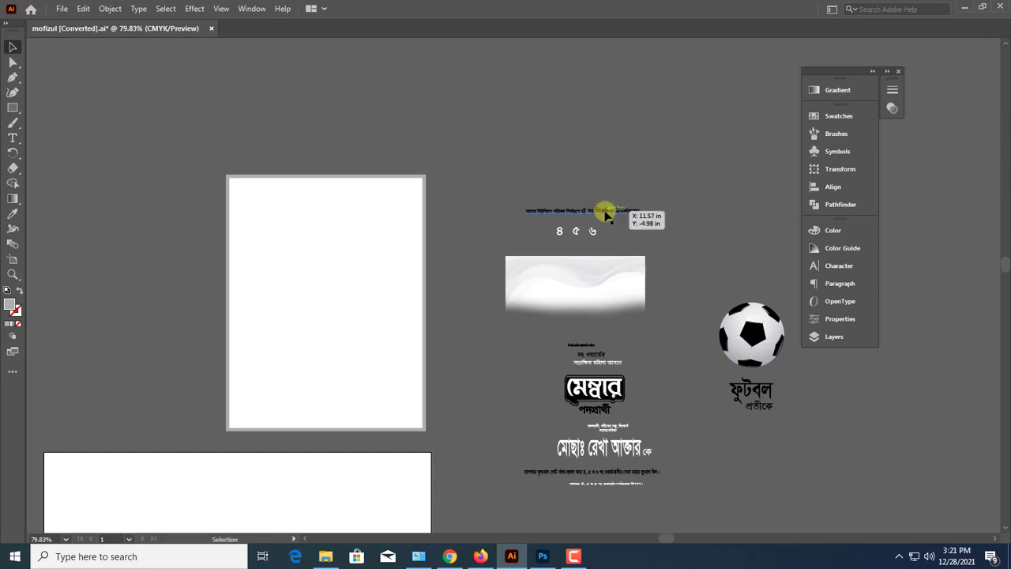
Move the election headline onto the poster, break it into two lines before "৫ নং", and place it near the upper-right corner
{"action": "left_click_drag", "start_coordinate": [605, 213], "coordinate": [440, 226]}
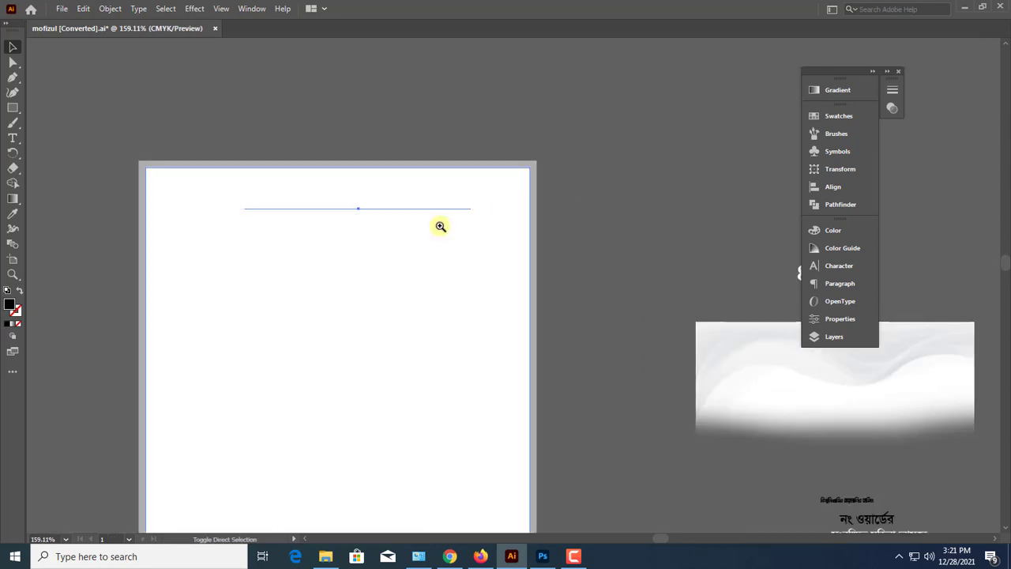
{"action": "double_click", "coordinate": [356, 210]}
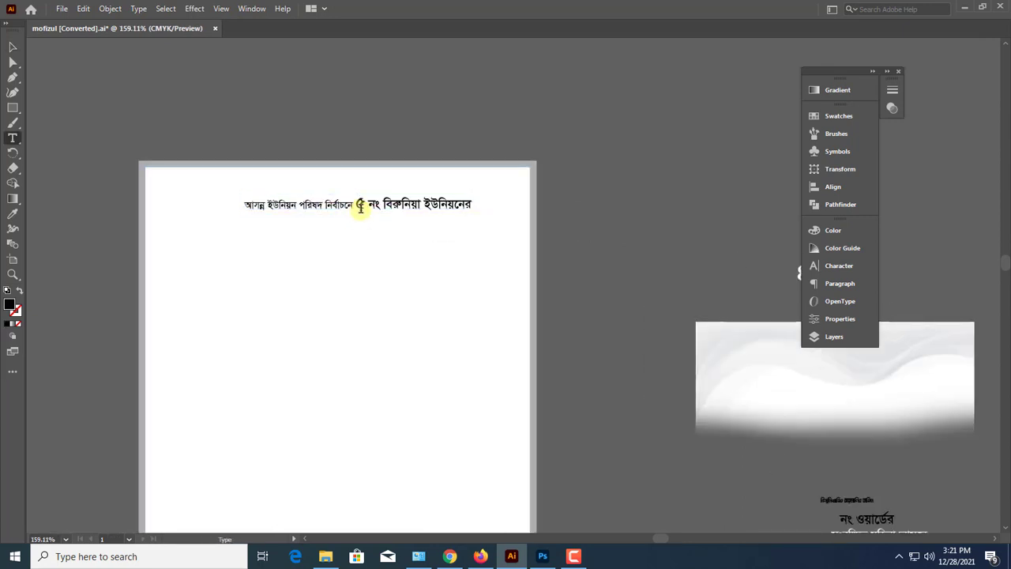
{"action": "key", "text": "Return"}
{"action": "key", "text": "Escape"}
{"action": "left_click_drag", "start_coordinate": [387, 222], "coordinate": [411, 204]}
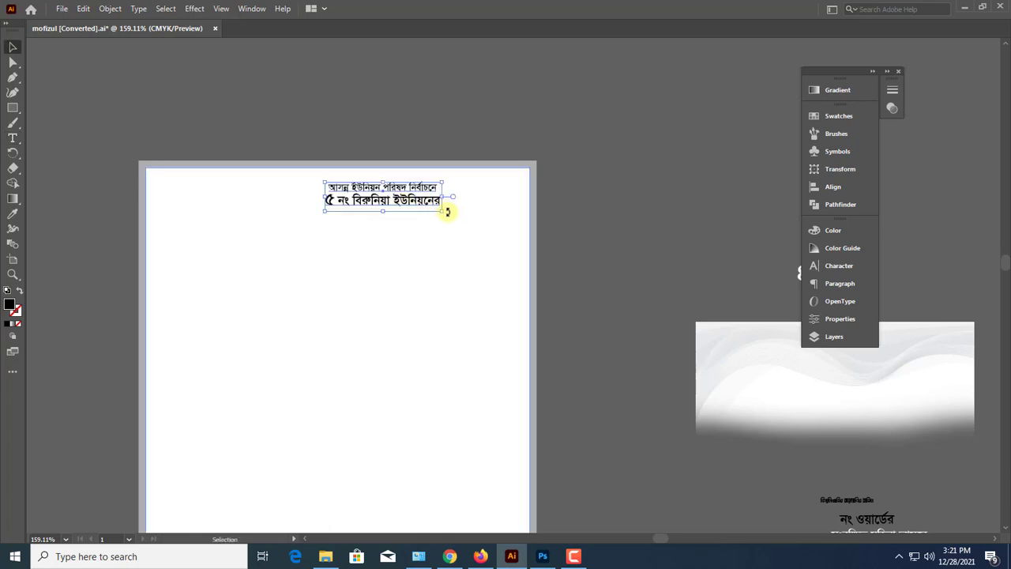
{"action": "left_click_drag", "start_coordinate": [498, 235], "coordinate": [522, 224]}
{"action": "key", "text": "ctrl+1"}
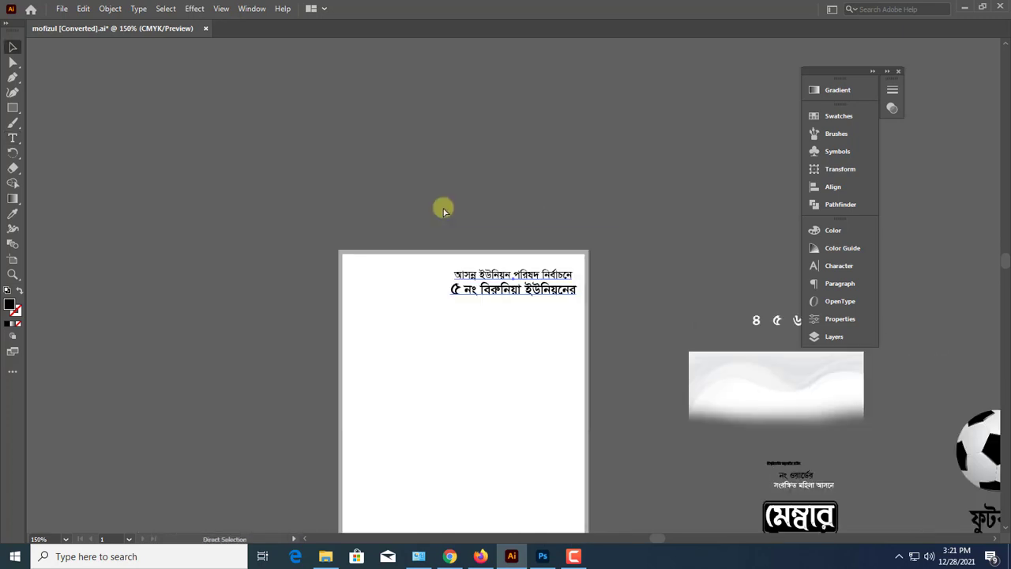
Move the small Bismillah line from the text artwork to the poster's top edge above the headline and enlarge it
{"action": "left_click_drag", "start_coordinate": [651, 293], "coordinate": [513, 234]}
{"action": "left_click", "coordinate": [513, 235]}
{"action": "scroll", "coordinate": [544, 349], "scroll_direction": "down", "scroll_amount": 2}
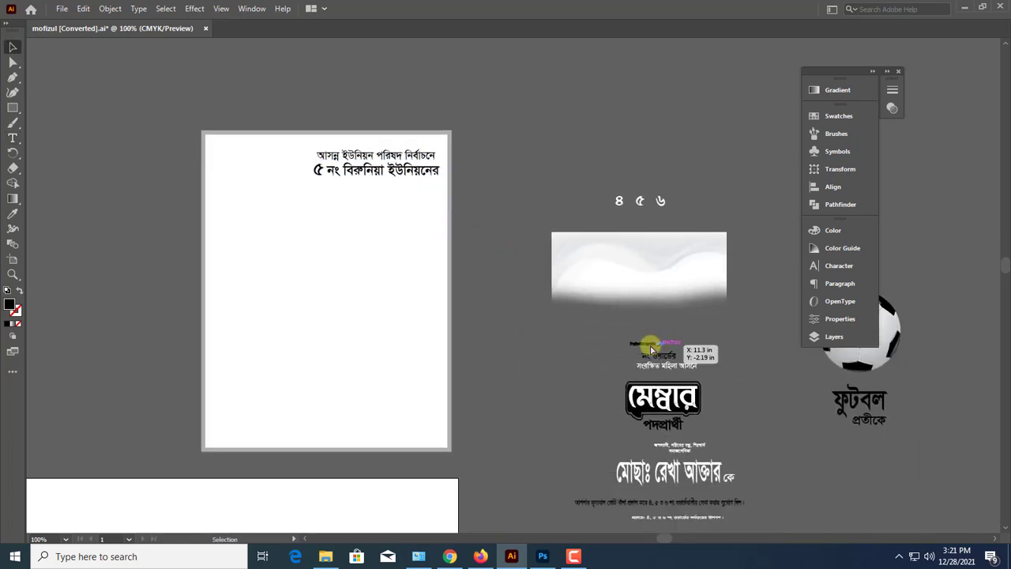
{"action": "left_click_drag", "start_coordinate": [651, 348], "coordinate": [494, 181]}
{"action": "scroll", "coordinate": [296, 131], "scroll_direction": "up", "scroll_amount": 3}
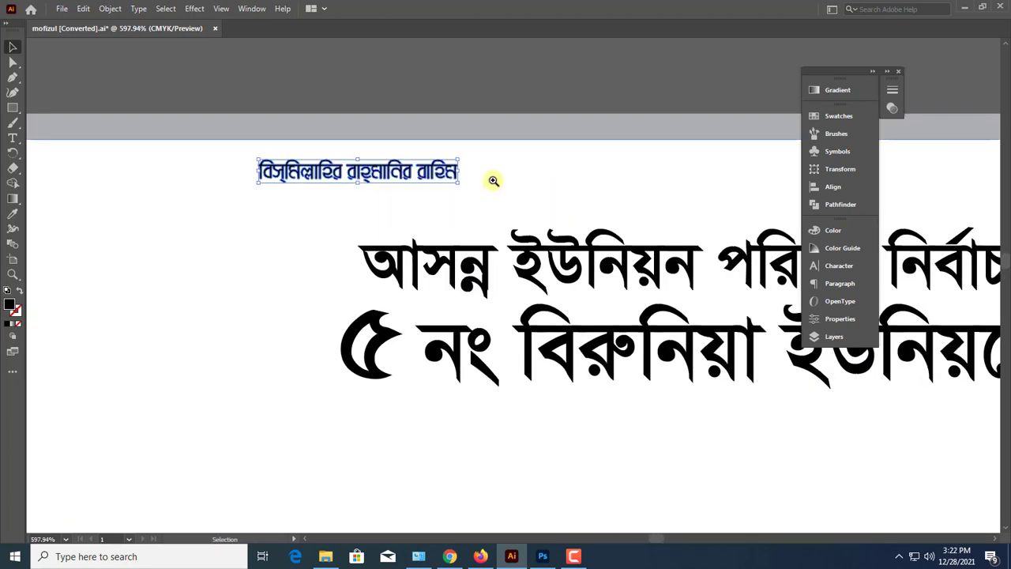
{"action": "left_click_drag", "start_coordinate": [403, 176], "coordinate": [584, 180]}
{"action": "left_click", "coordinate": [400, 108]}
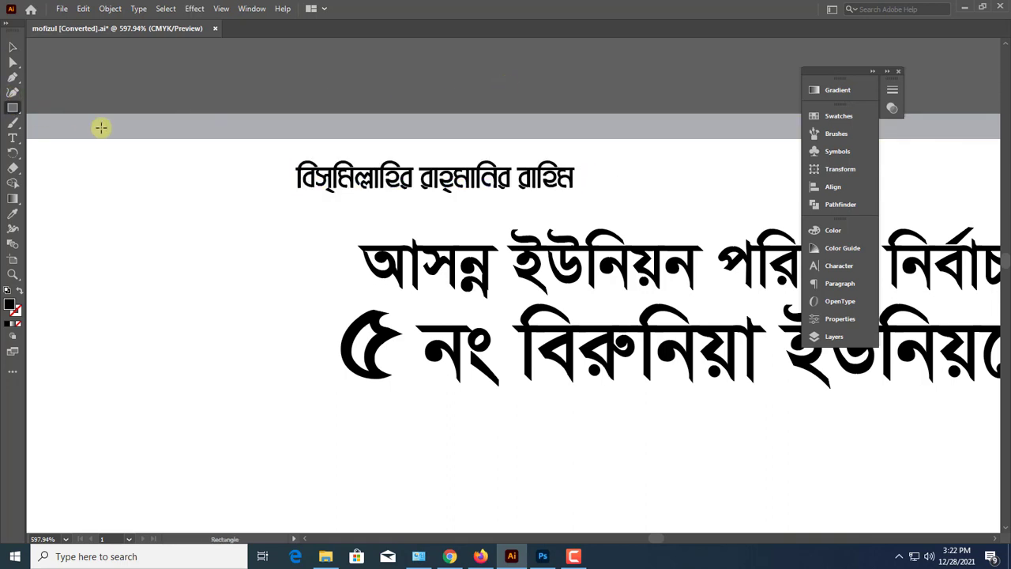
Draw a rectangle covering the Bismillah line and round only its two lower corners
{"action": "left_click_drag", "start_coordinate": [267, 159], "coordinate": [599, 199]}
{"action": "left_click", "coordinate": [272, 89]}
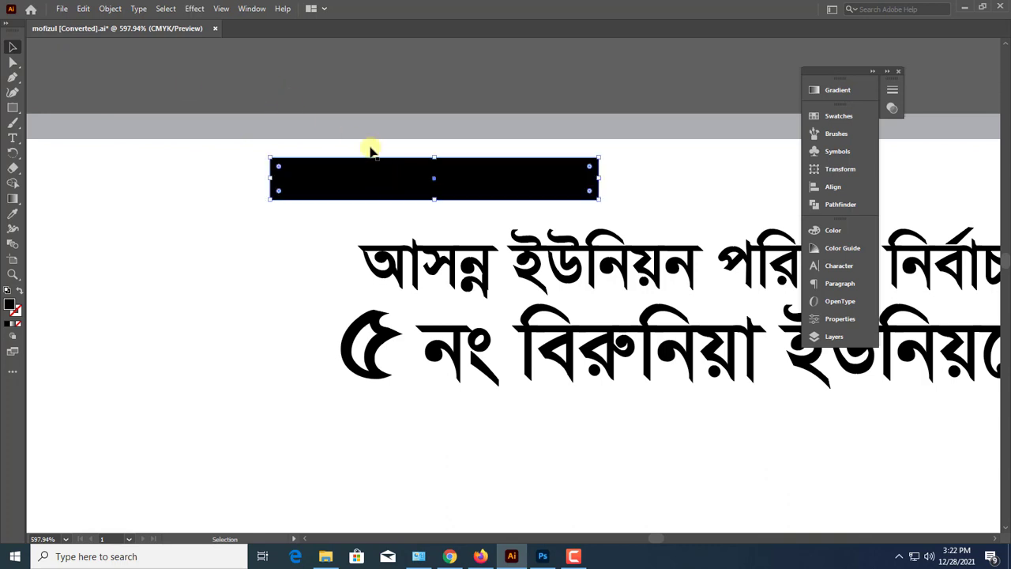
{"action": "left_click", "coordinate": [13, 62]}
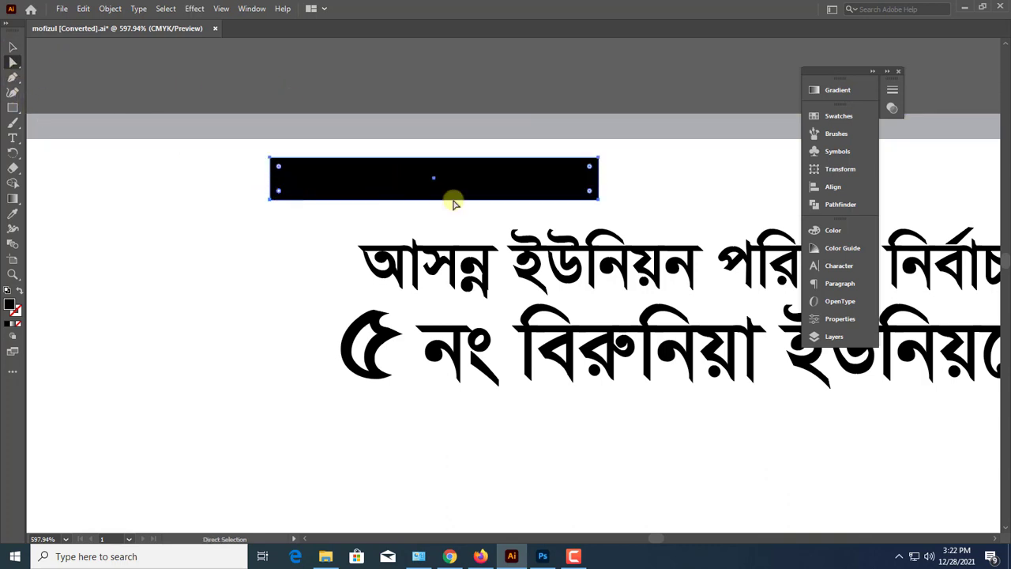
{"action": "key", "text": "ctrl"}
{"action": "left_click_drag", "start_coordinate": [582, 192], "coordinate": [572, 188]}
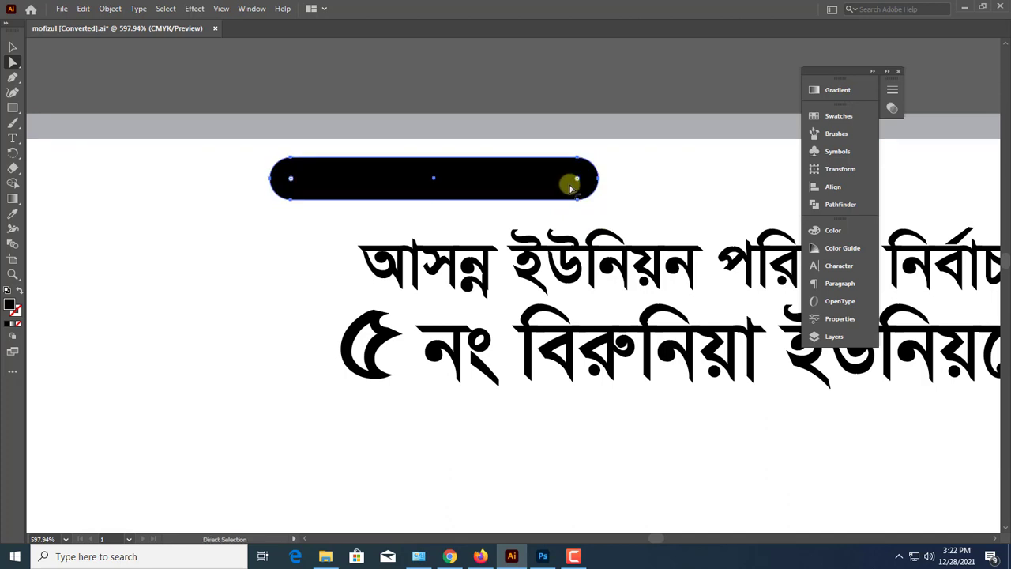
{"action": "key", "text": "ctrl+z"}
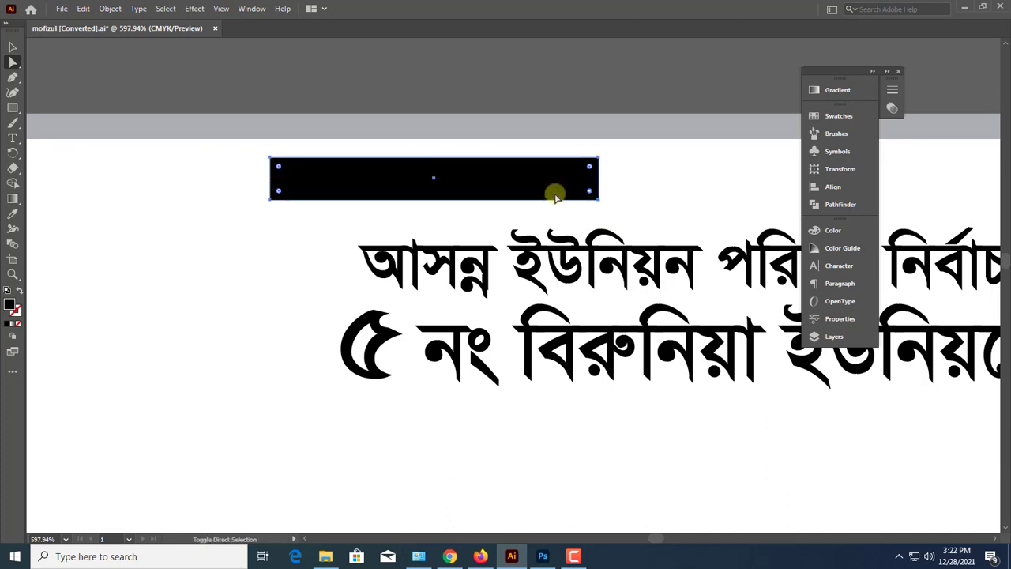
{"action": "left_click_drag", "start_coordinate": [279, 193], "coordinate": [282, 183]}
{"action": "left_click", "coordinate": [13, 47]}
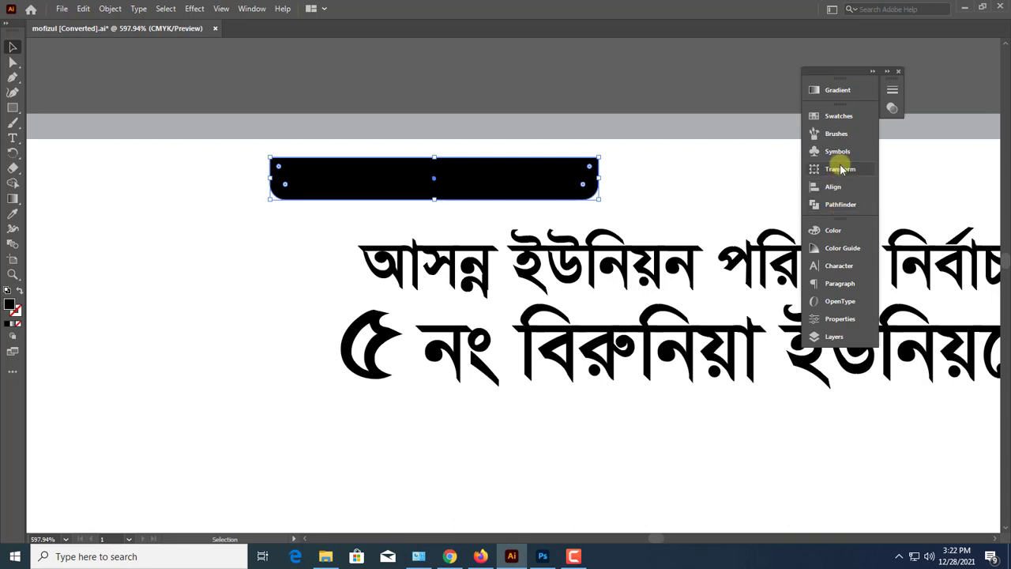
Fill the rounded rectangle with 37% black and extend it upward to join the poster's top border as a tab
{"action": "left_click", "coordinate": [834, 231]}
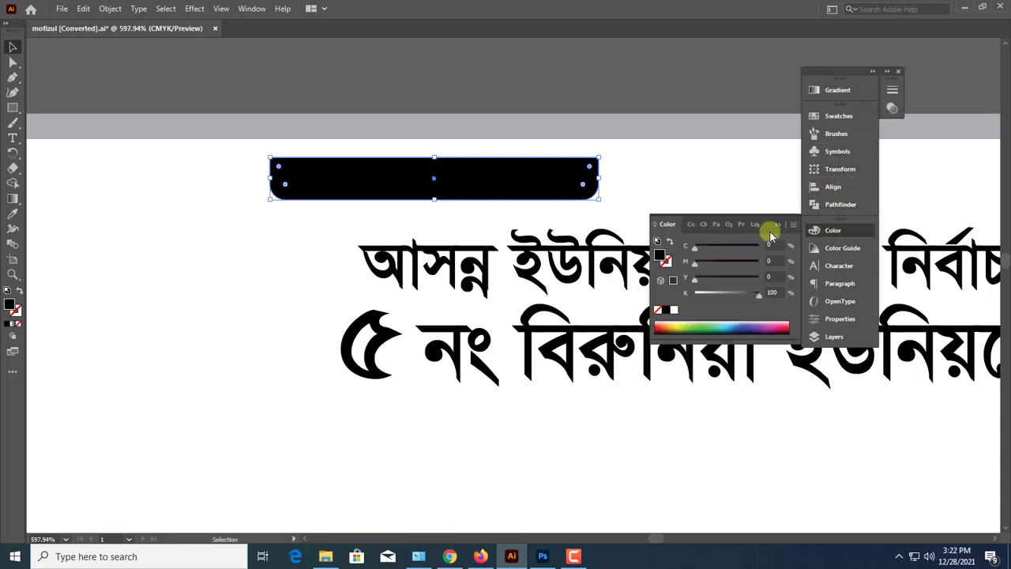
{"action": "left_click_drag", "start_coordinate": [726, 294], "coordinate": [719, 297]}
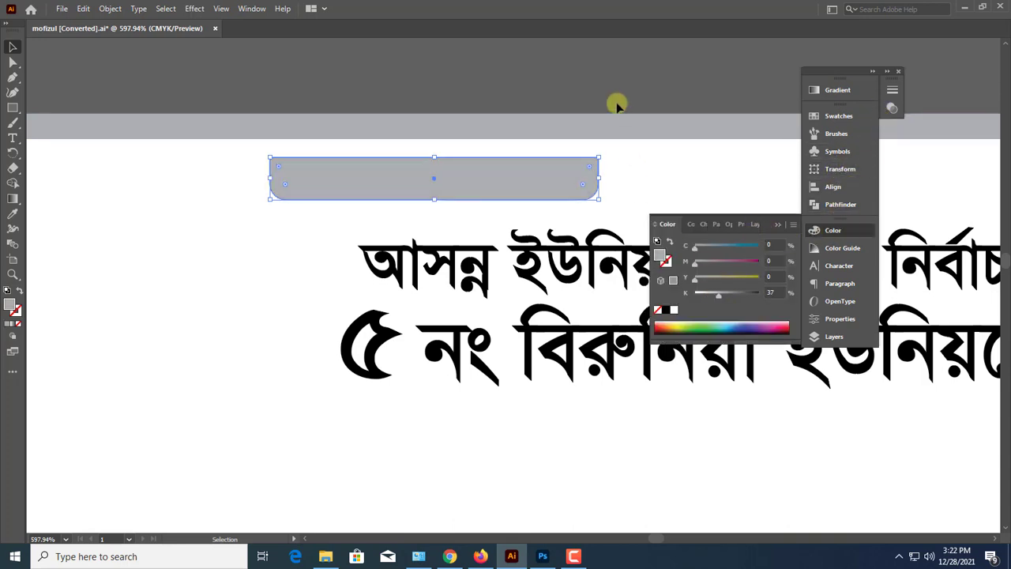
{"action": "left_click_drag", "start_coordinate": [434, 157], "coordinate": [456, 165]}
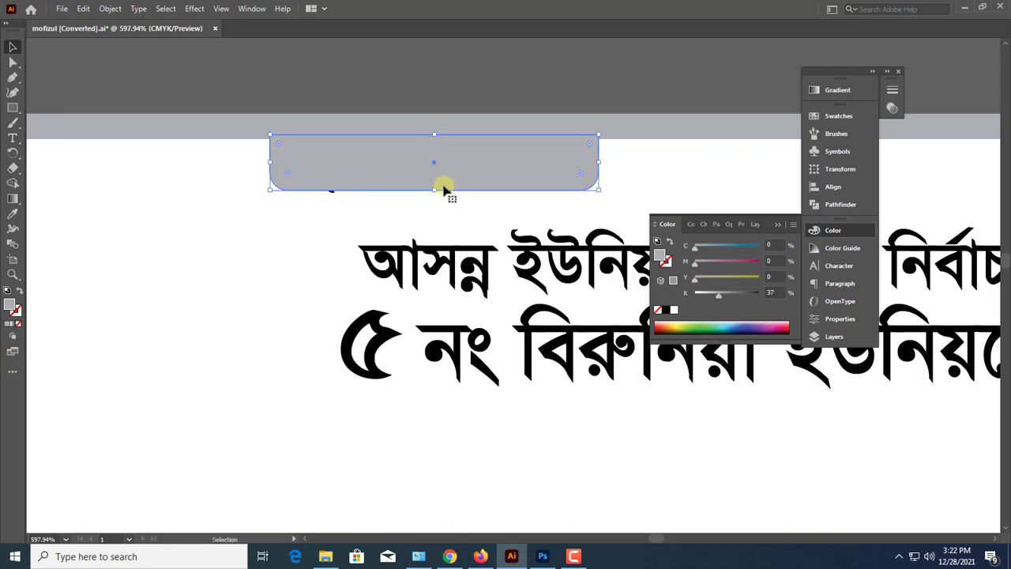
Bring the Bismillah line in front of the gray tab, enlarge it slightly and center it there
{"action": "left_click", "coordinate": [439, 207]}
{"action": "left_click", "coordinate": [451, 191]}
{"action": "left_click", "coordinate": [452, 196]}
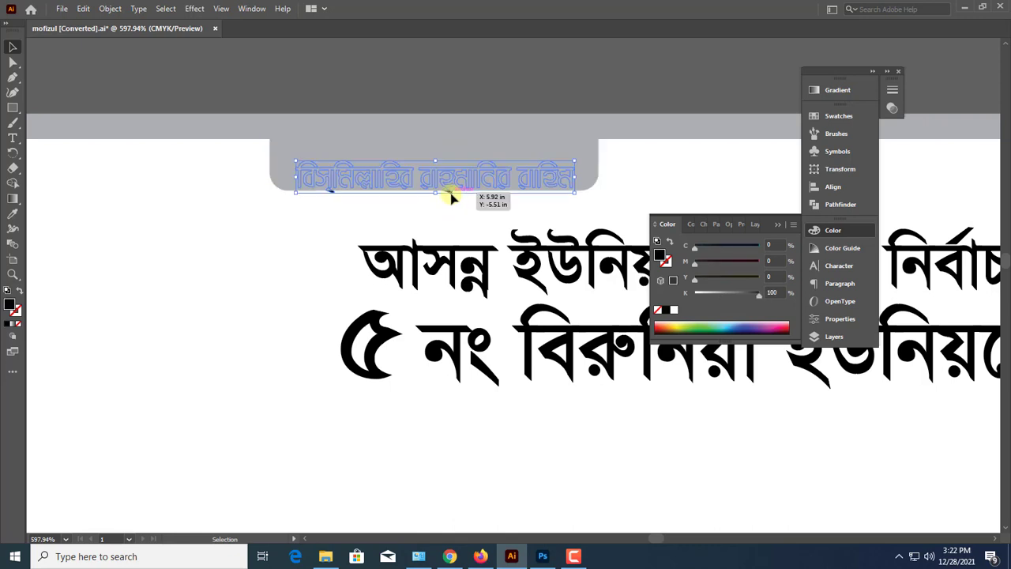
{"action": "key", "text": "ctrl+shift+]"}
{"action": "left_click_drag", "start_coordinate": [468, 166], "coordinate": [462, 151]}
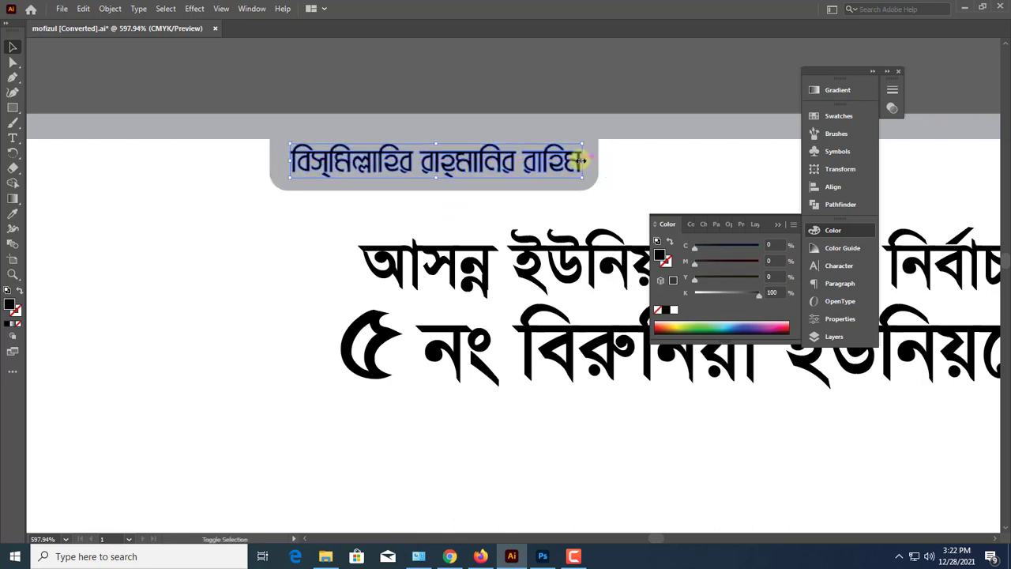
{"action": "key", "text": "ctrl+minus"}
{"action": "key", "text": "ctrl+minus"}
{"action": "key", "text": "ctrl+minus"}
{"action": "key", "text": "ctrl+minus"}
{"action": "left_click", "coordinate": [776, 226]}
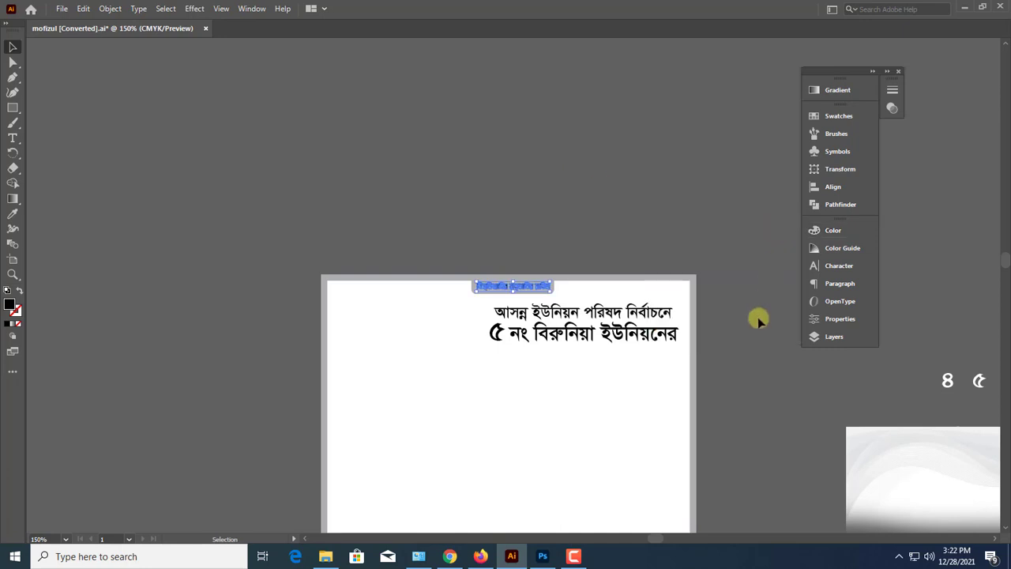
Open the portrait file okkk from the Documents folder
{"action": "left_click_drag", "start_coordinate": [755, 435], "coordinate": [632, 228]}
{"action": "left_click", "coordinate": [633, 228]}
{"action": "key", "text": "ctrl+minus"}
{"action": "scroll", "coordinate": [445, 203], "scroll_direction": "down", "scroll_amount": 1}
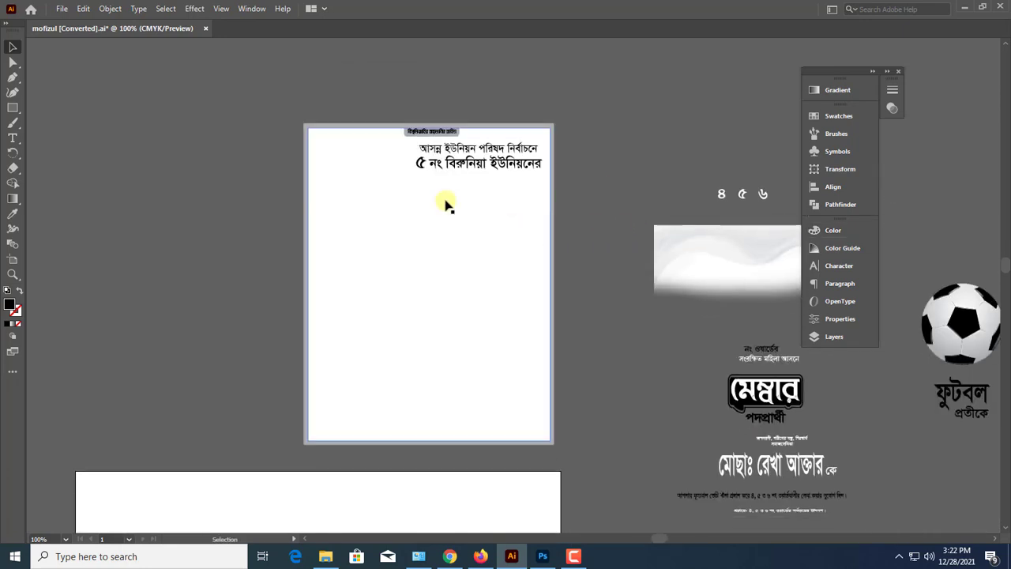
{"action": "left_click", "coordinate": [57, 11]}
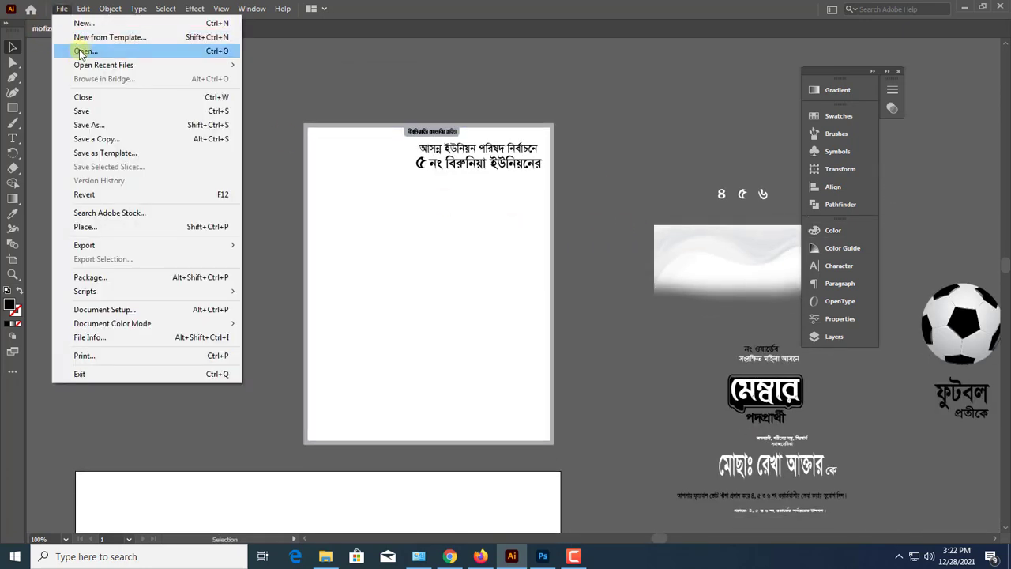
{"action": "left_click", "coordinate": [87, 51]}
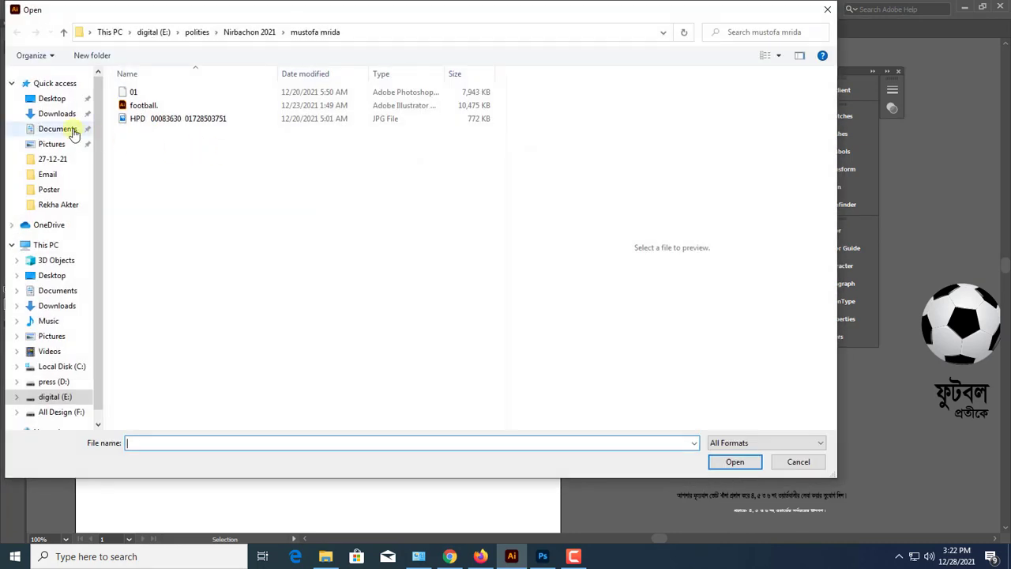
{"action": "left_click", "coordinate": [61, 114]}
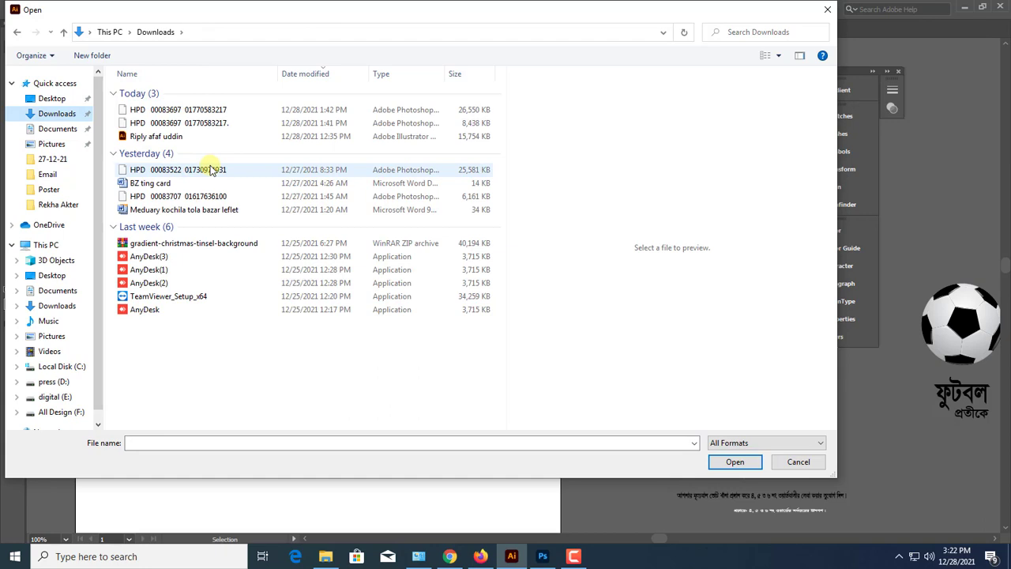
{"action": "left_click", "coordinate": [60, 130]}
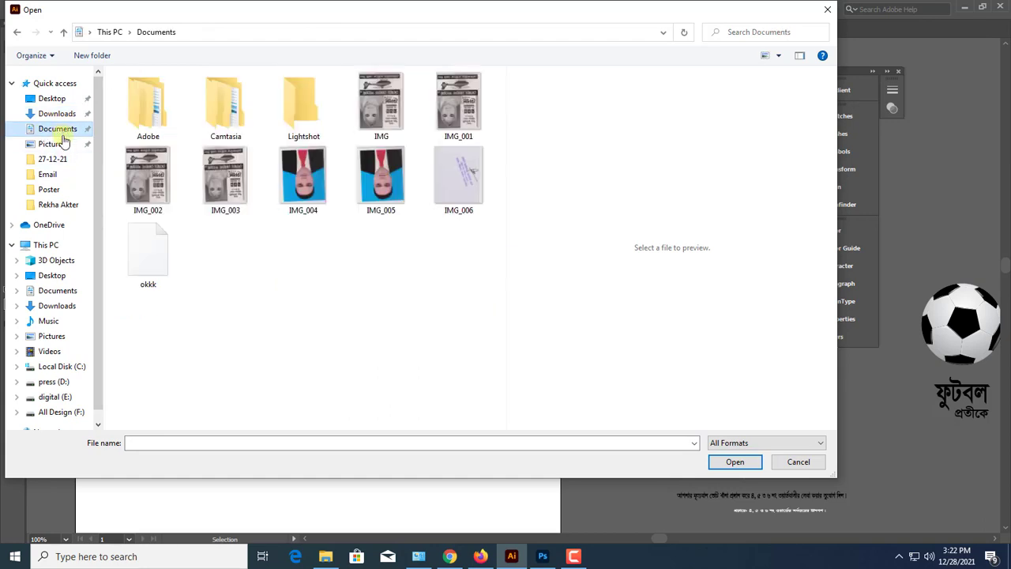
{"action": "left_click", "coordinate": [148, 255]}
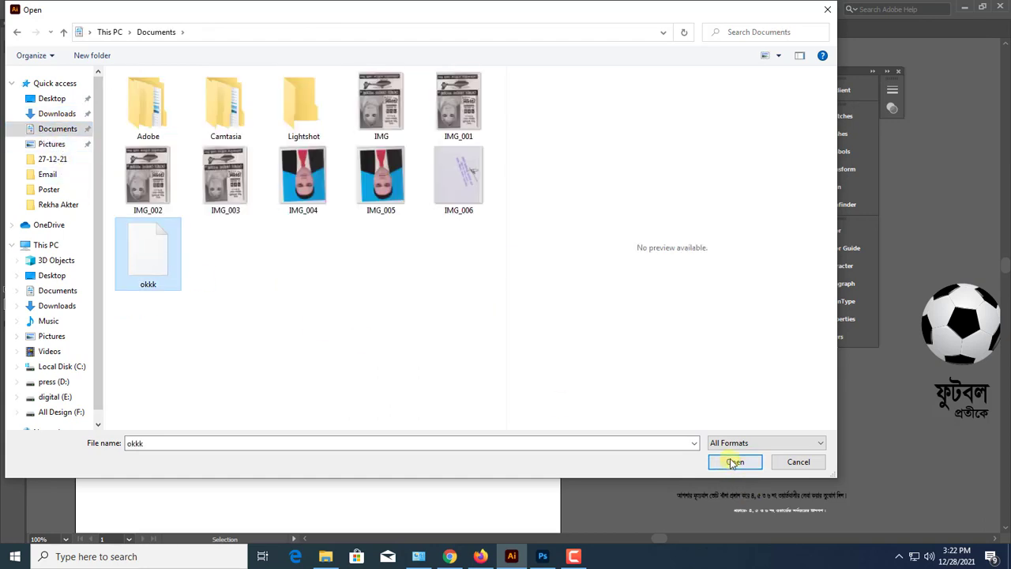
{"action": "left_click", "coordinate": [733, 463]}
{"action": "left_click", "coordinate": [521, 459]}
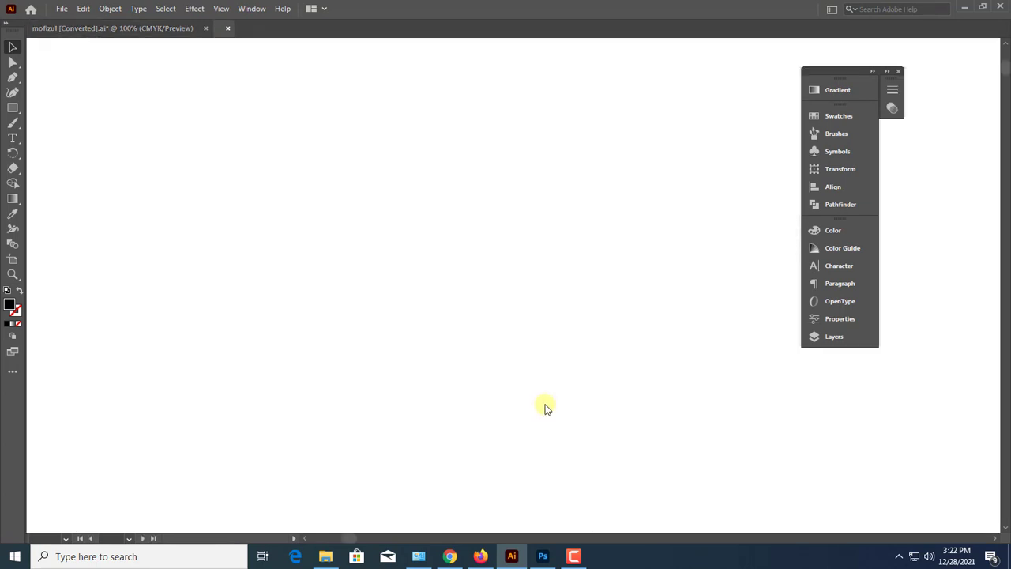
Close okkk.psd without saving changes and paste its portrait into the poster document
{"action": "key", "text": "ctrl+w"}
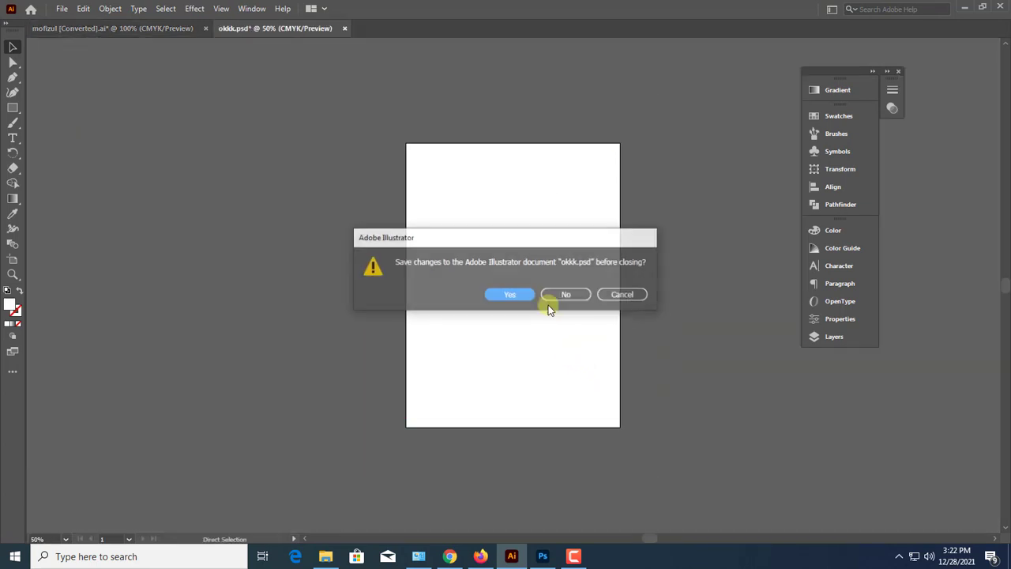
{"action": "left_click", "coordinate": [557, 293]}
{"action": "key", "text": "ctrl+v"}
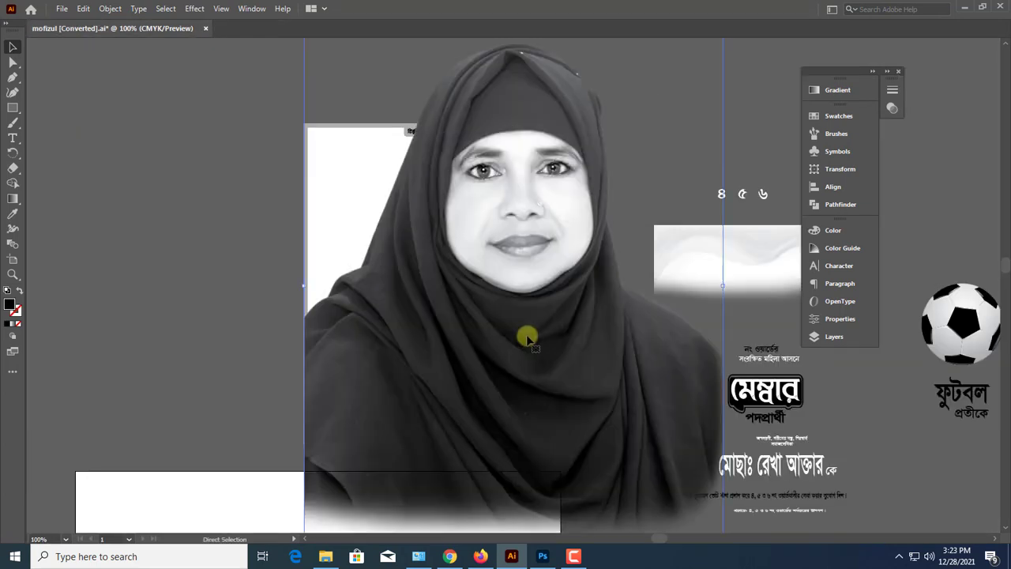
Scale the portrait down and position it along the poster's left side, beside the headline
{"action": "left_click_drag", "start_coordinate": [523, 249], "coordinate": [491, 233]}
{"action": "left_click_drag", "start_coordinate": [393, 325], "coordinate": [380, 302]}
{"action": "mouse_move", "coordinate": [386, 310]}
{"action": "left_mouse_down"}
{"action": "mouse_move", "coordinate": [386, 298]}
{"action": "mouse_move", "coordinate": [367, 312]}
{"action": "left_mouse_up"}
{"action": "left_click_drag", "start_coordinate": [373, 315], "coordinate": [379, 310]}
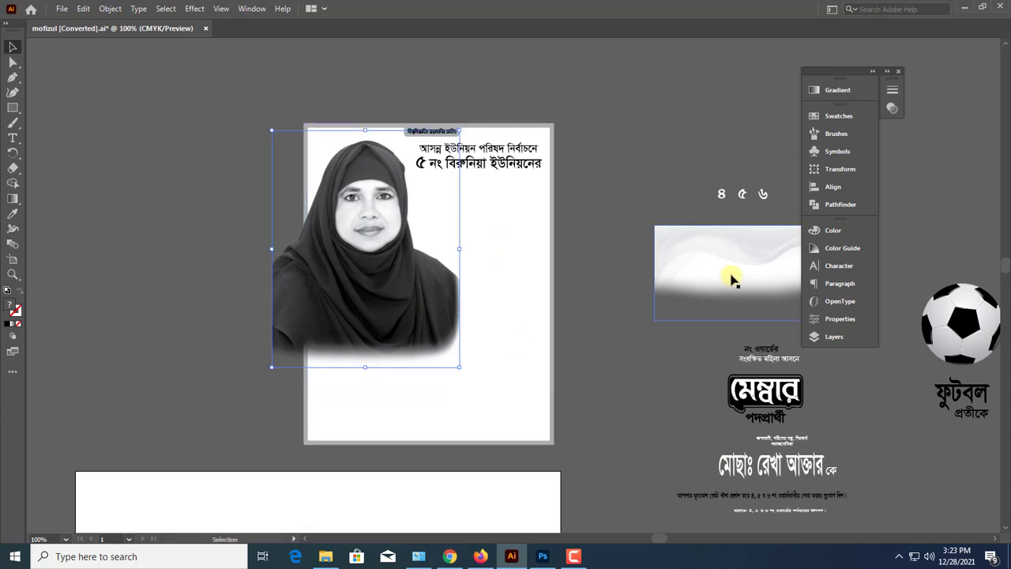
Move the gray wave background onto the poster, bring it to front, and scale it to span the inner panel's full width
{"action": "left_click_drag", "start_coordinate": [731, 276], "coordinate": [408, 219]}
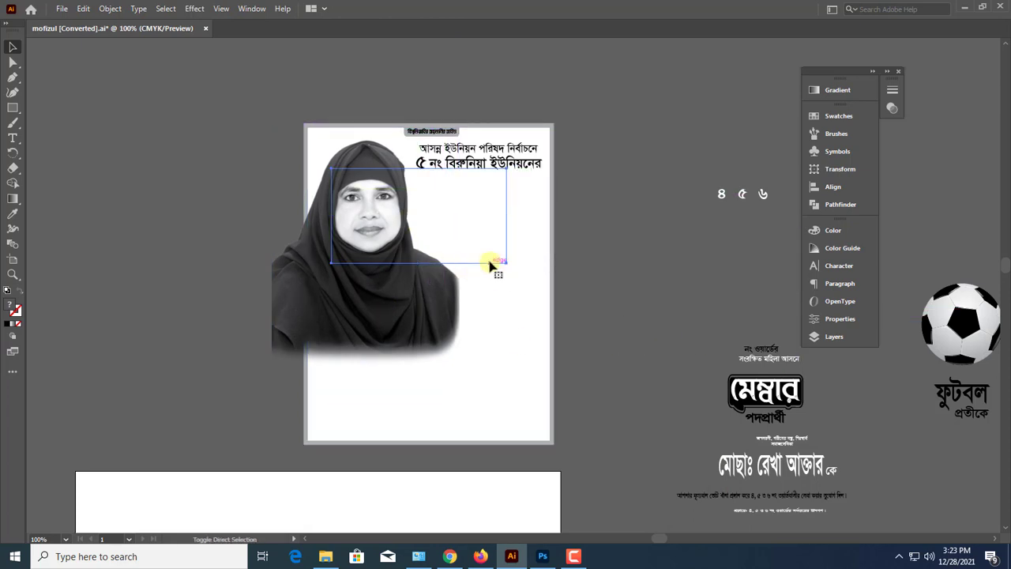
{"action": "key", "text": "ctrl+shift+]"}
{"action": "left_click_drag", "start_coordinate": [486, 194], "coordinate": [391, 157]}
{"action": "left_click_drag", "start_coordinate": [534, 301], "coordinate": [683, 382]}
{"action": "left_click", "coordinate": [628, 461]}
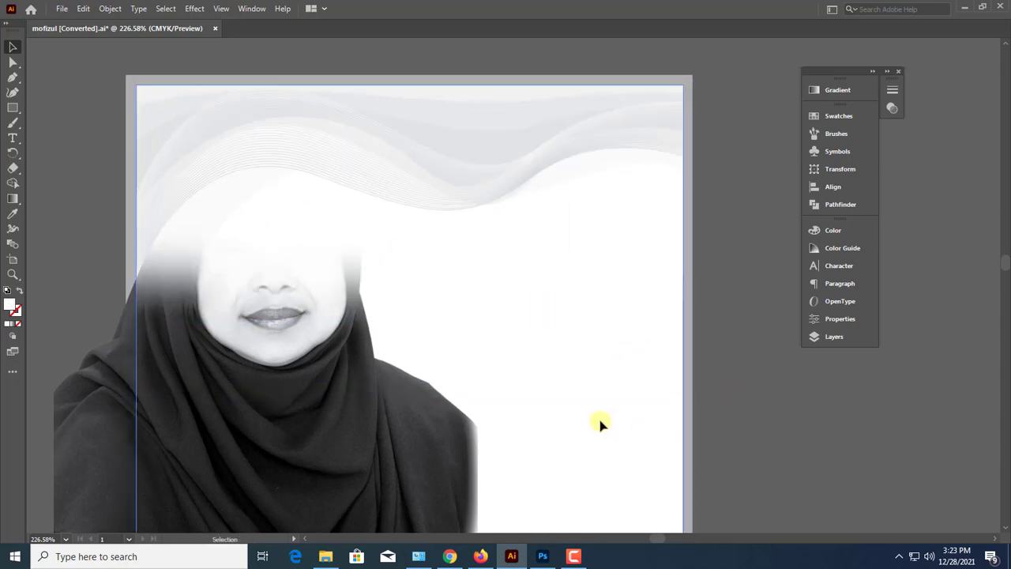
Bring the portrait in front of the gray wave background
{"action": "left_click_drag", "start_coordinate": [600, 424], "coordinate": [680, 428]}
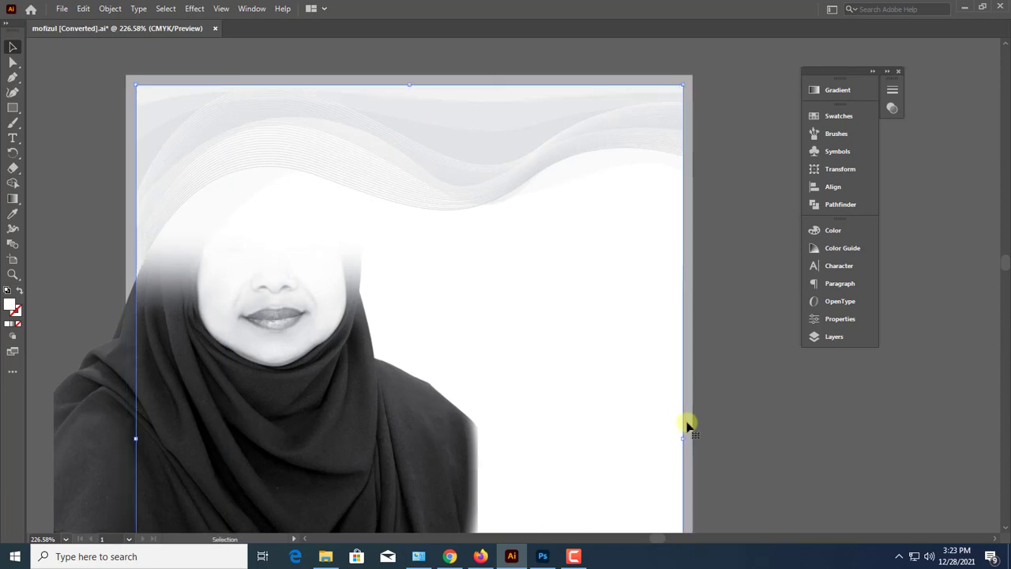
{"action": "left_click", "coordinate": [317, 443]}
{"action": "key", "text": "ctrl+shift+bracketright"}
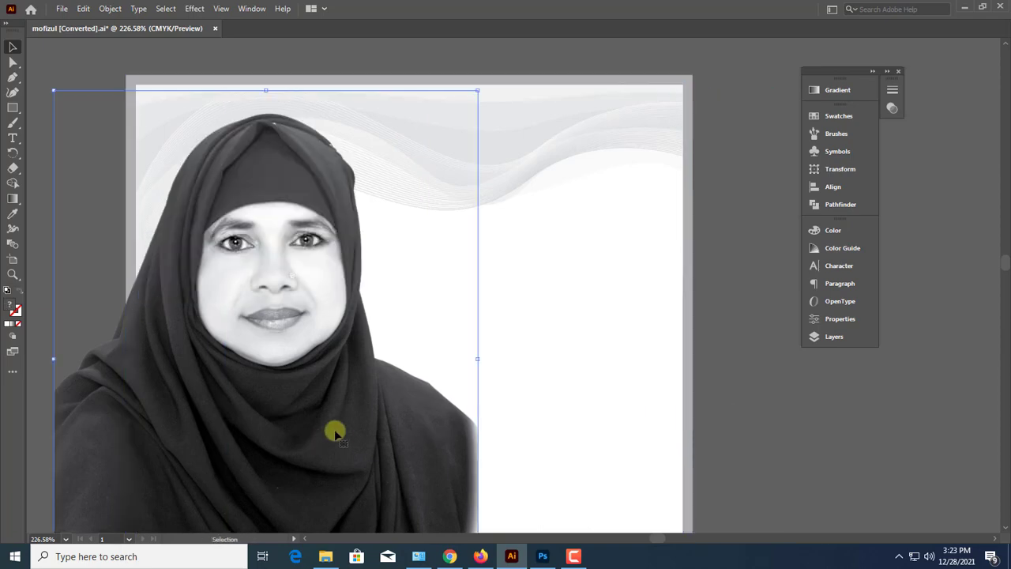
Arrange the gray wave background behind the headline and Bismillah tab, keeping it above the white panel
{"action": "scroll", "coordinate": [339, 346], "scroll_direction": "down", "scroll_amount": 2}
{"action": "key", "text": "ctrl+minus"}
{"action": "key", "text": "ctrl+minus"}
{"action": "left_click_drag", "start_coordinate": [658, 355], "coordinate": [454, 330]}
{"action": "left_click", "coordinate": [658, 358]}
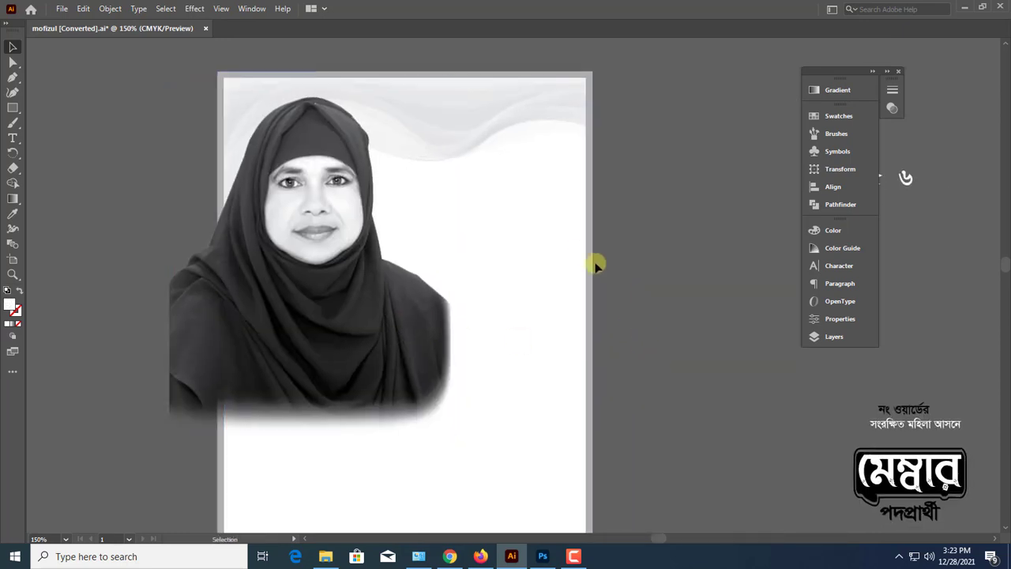
{"action": "left_click", "coordinate": [535, 136]}
{"action": "key", "text": "Delete"}
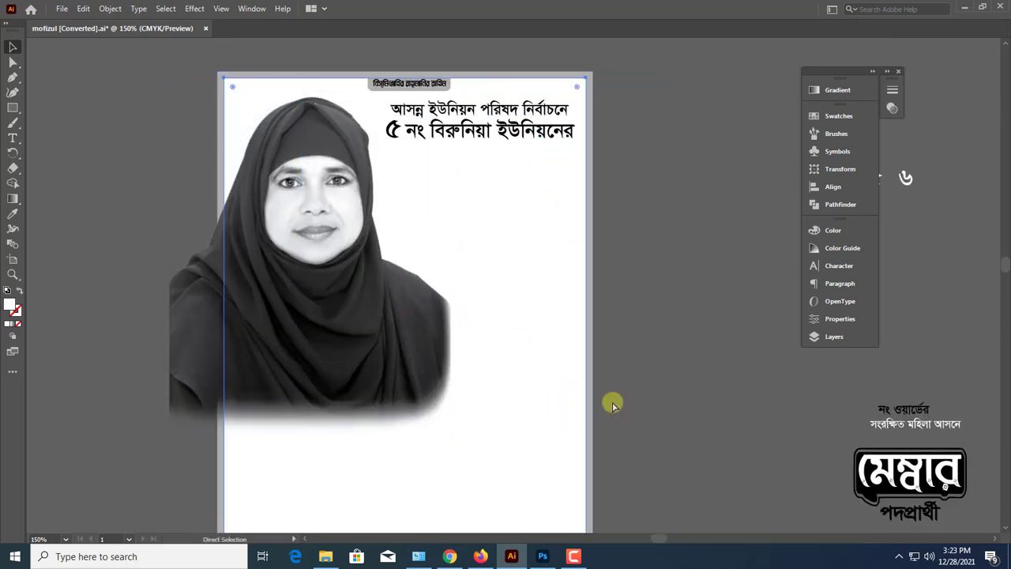
{"action": "key", "text": "ctrl+z"}
{"action": "left_click", "coordinate": [656, 378]}
{"action": "scroll", "coordinate": [632, 290], "scroll_direction": "up", "scroll_amount": 2}
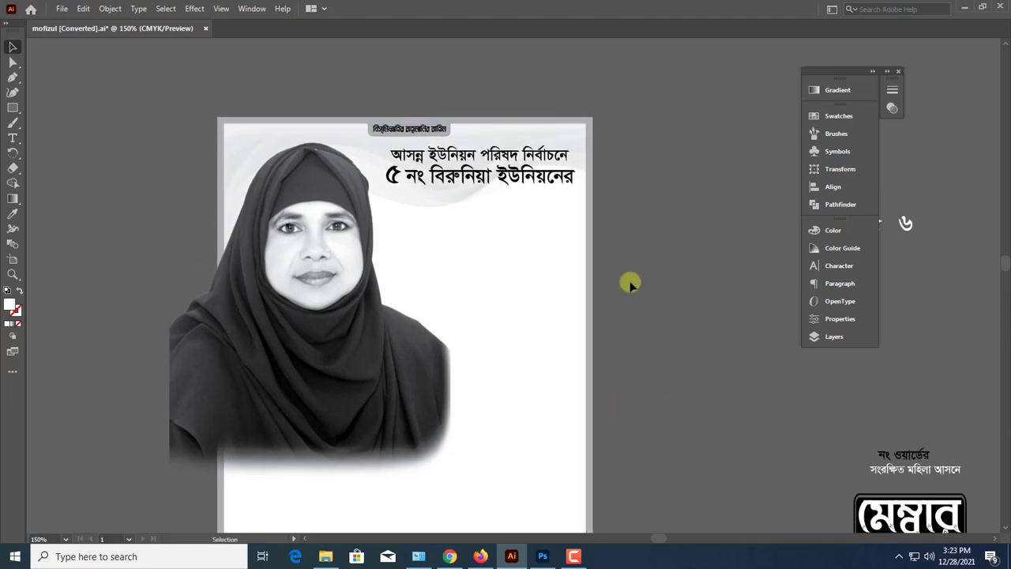
Stretch the two-line headline slightly taller and wider, shifting it a little toward the portrait
{"action": "left_click_drag", "start_coordinate": [452, 121], "coordinate": [556, 196]}
{"action": "left_click", "coordinate": [573, 237]}
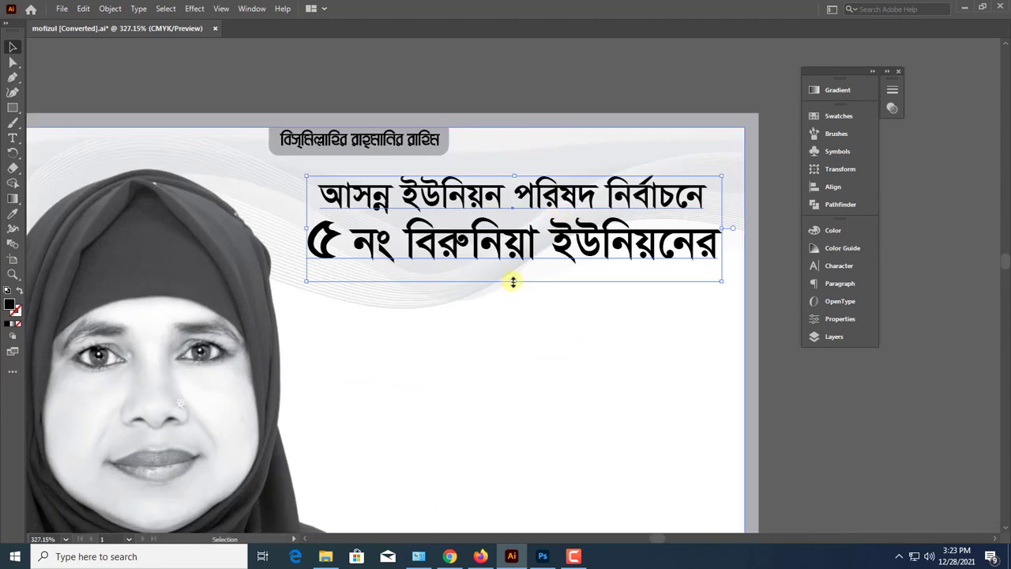
{"action": "left_click_drag", "start_coordinate": [513, 282], "coordinate": [516, 292]}
{"action": "left_click_drag", "start_coordinate": [579, 235], "coordinate": [574, 235]}
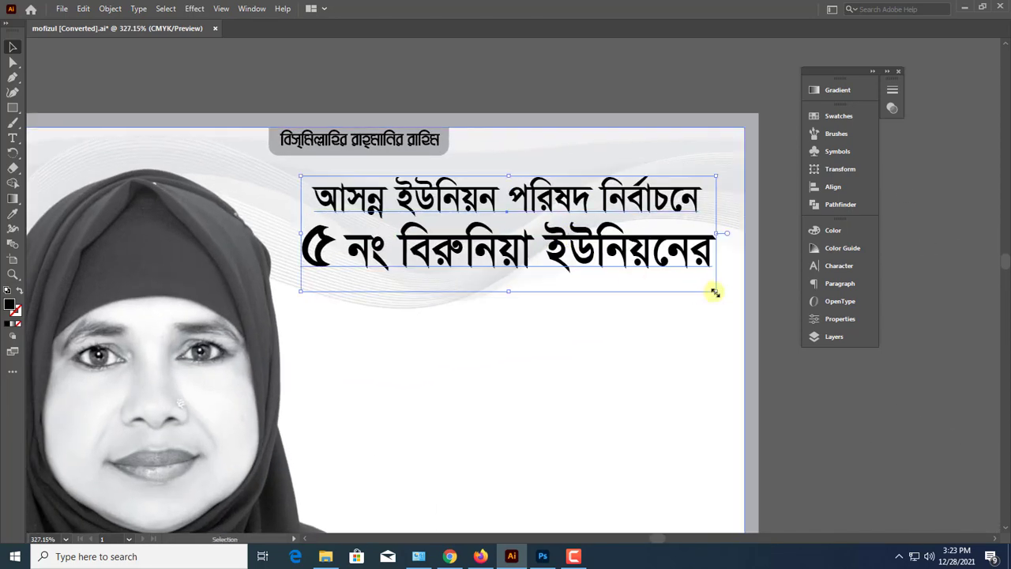
{"action": "left_click_drag", "start_coordinate": [714, 292], "coordinate": [726, 295]}
{"action": "left_click", "coordinate": [807, 372]}
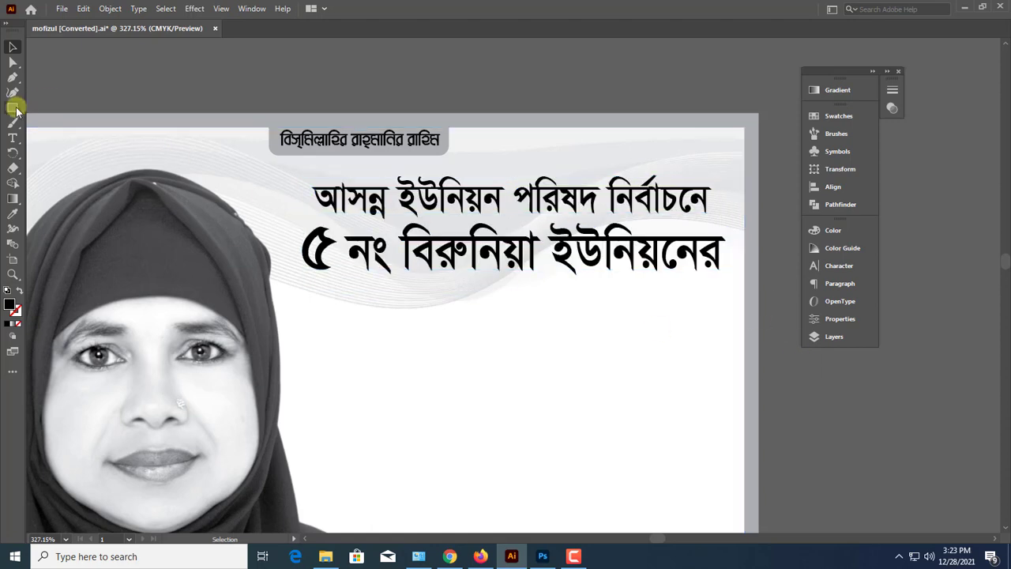
Draw a rectangle covering the two-line headline and round all of its corners
{"action": "left_click_drag", "start_coordinate": [299, 171], "coordinate": [728, 303]}
{"action": "left_click", "coordinate": [12, 47]}
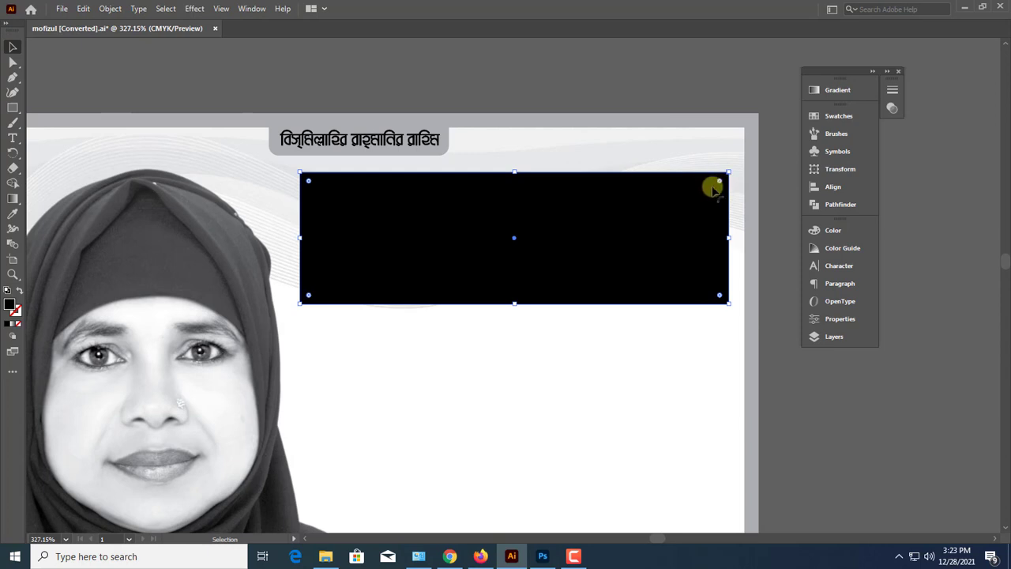
{"action": "left_click_drag", "start_coordinate": [713, 187], "coordinate": [686, 203]}
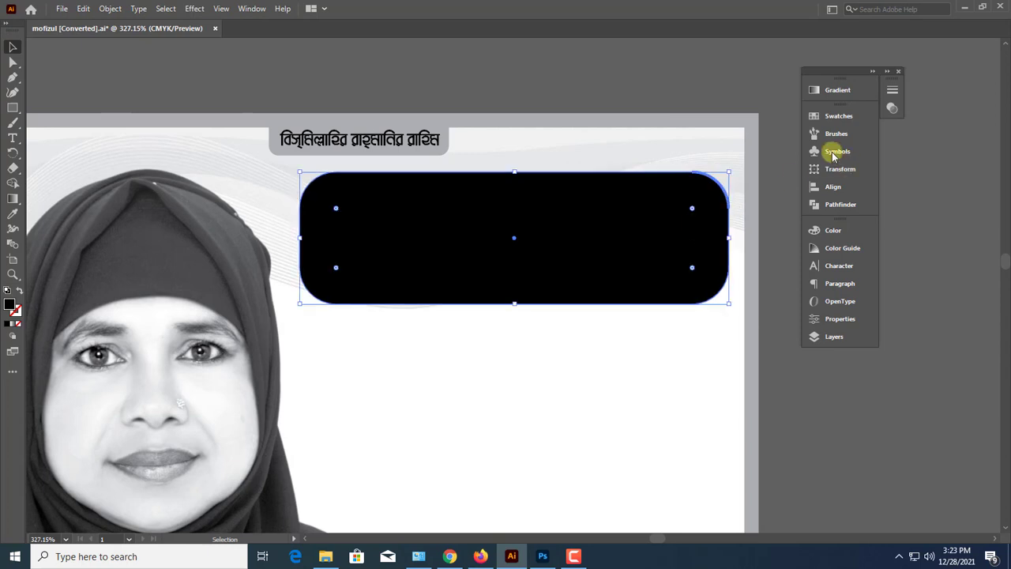
Fill the rounded rectangle over the headline with white and set its opacity to 60%
{"action": "left_click", "coordinate": [837, 231]}
{"action": "left_click_drag", "start_coordinate": [724, 296], "coordinate": [678, 294]}
{"action": "left_click", "coordinate": [778, 226]}
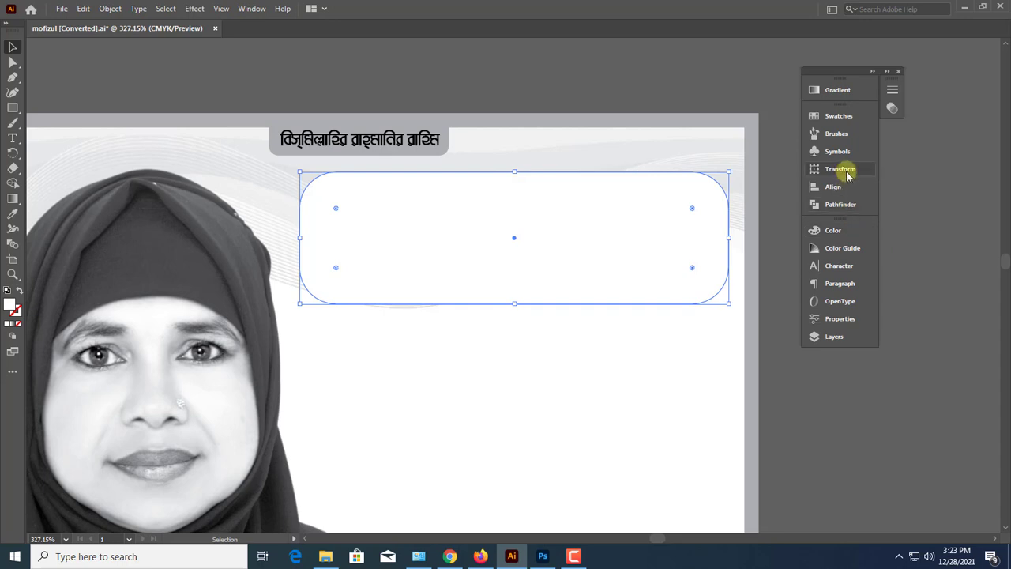
{"action": "key", "text": "ctrl+shift+F10"}
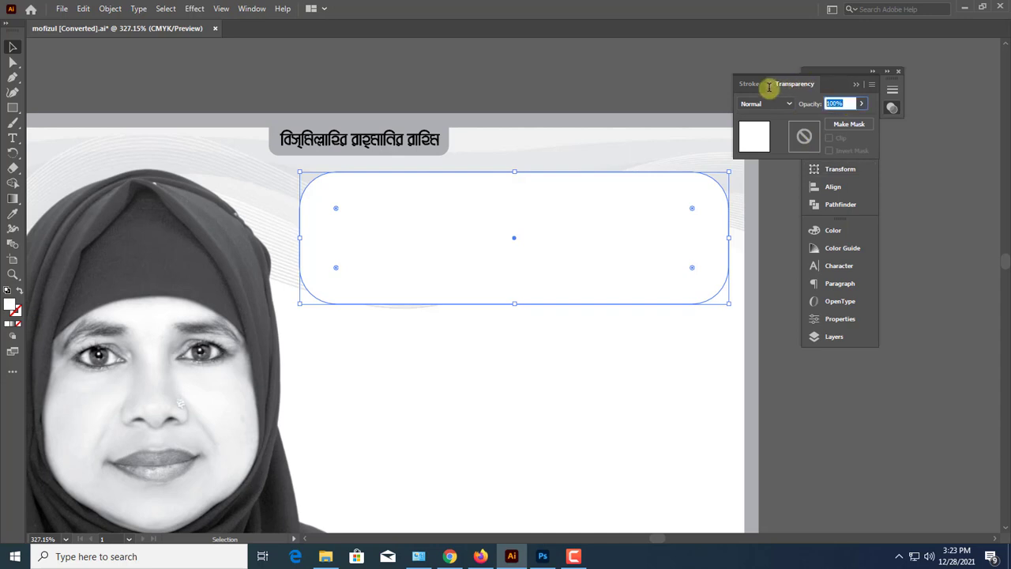
{"action": "key", "text": "Return"}
{"action": "left_click", "coordinate": [799, 388]}
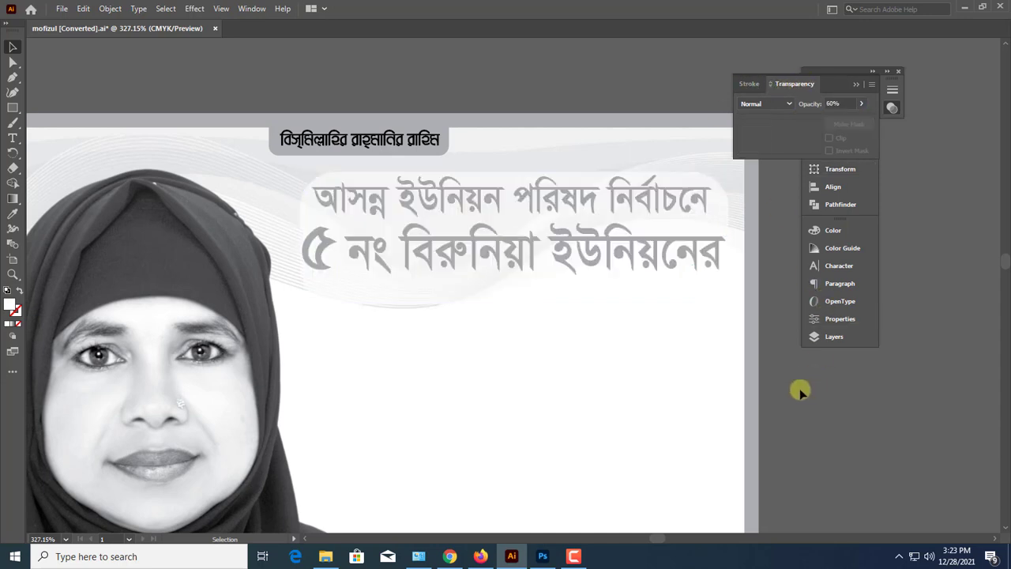
Bring the headline text in front of the translucent rectangle, then nudge and narrow it to sit centered inside
{"action": "left_click", "coordinate": [641, 269]}
{"action": "key", "text": "ctrl+y"}
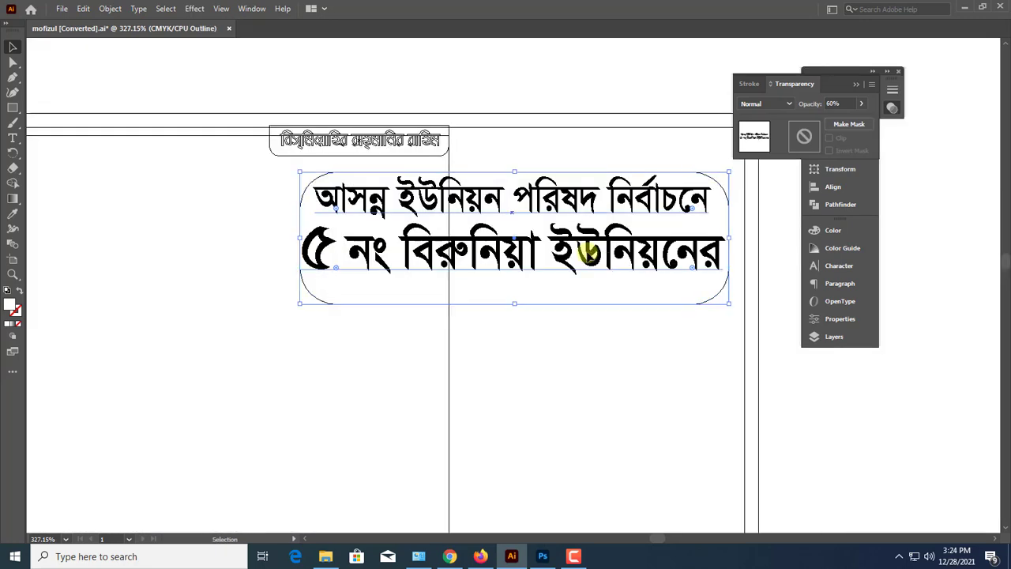
{"action": "left_click", "coordinate": [586, 253]}
{"action": "key", "text": "ctrl+y"}
{"action": "left_click_drag", "start_coordinate": [587, 255], "coordinate": [589, 262]}
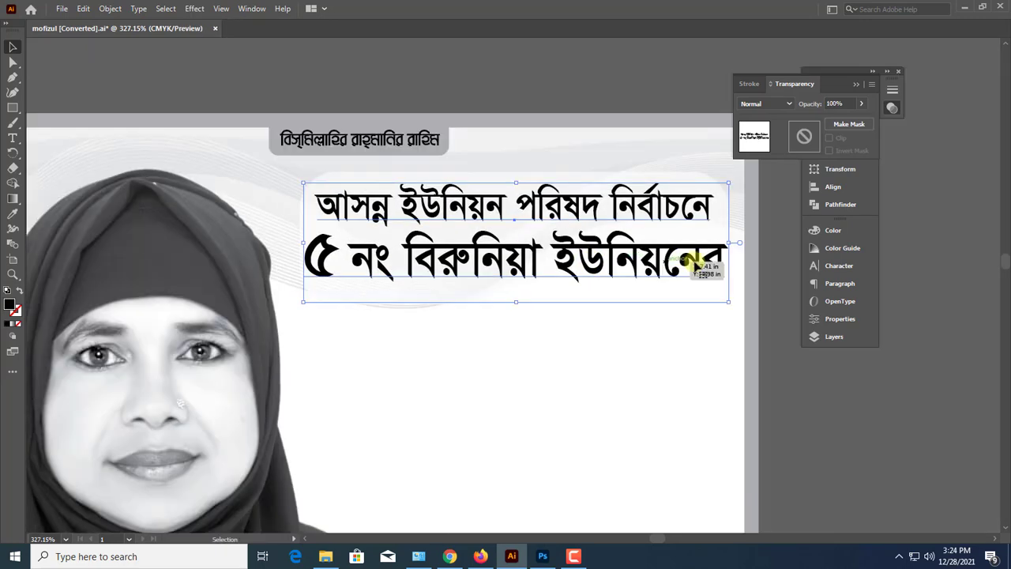
{"action": "left_click_drag", "start_coordinate": [729, 242], "coordinate": [718, 243]}
{"action": "key", "text": "ctrl+minus"}
{"action": "key", "text": "ctrl+minus"}
{"action": "key", "text": "ctrl+minus"}
{"action": "key", "text": "ctrl+minus"}
{"action": "key", "text": "ctrl+minus"}
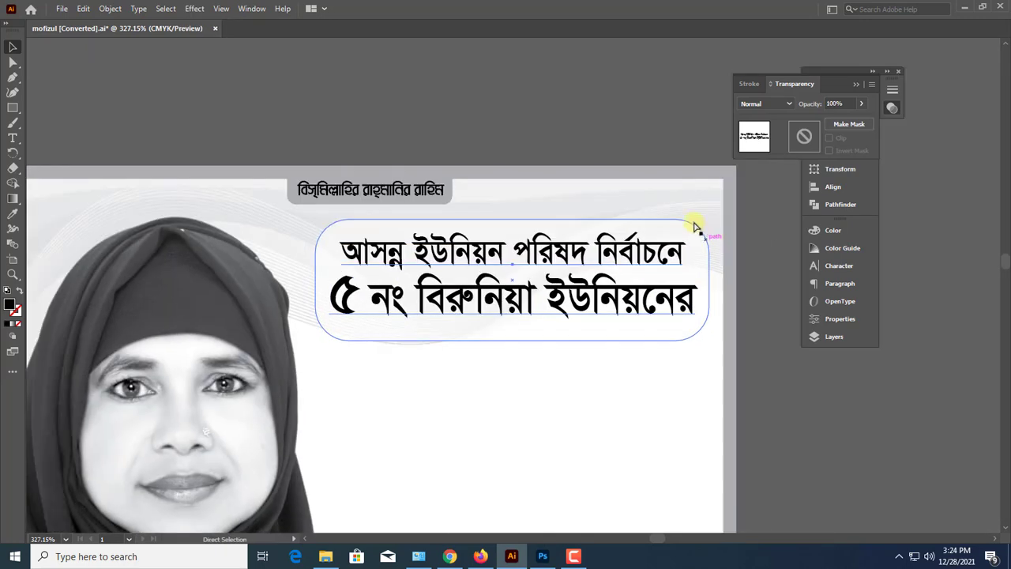
Draw a hexagon with the Polygon tool over the white numeral ৪ above the poster
{"action": "left_click_drag", "start_coordinate": [816, 406], "coordinate": [725, 372]}
{"action": "left_click_drag", "start_coordinate": [565, 229], "coordinate": [433, 164]}
{"action": "left_click", "coordinate": [530, 207]}
{"action": "left_click_drag", "start_coordinate": [405, 131], "coordinate": [495, 204]}
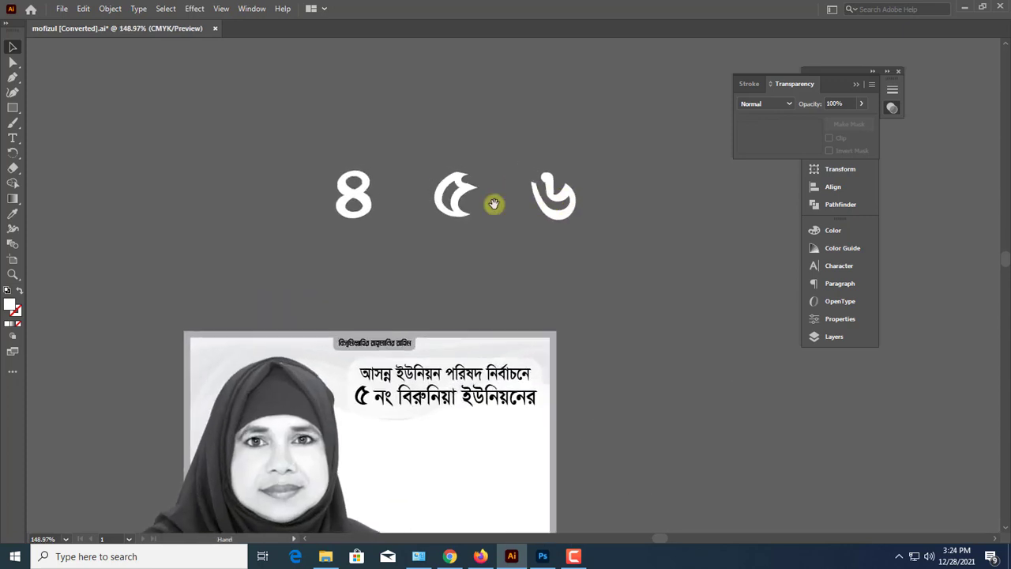
{"action": "left_click_drag", "start_coordinate": [13, 110], "coordinate": [41, 134]}
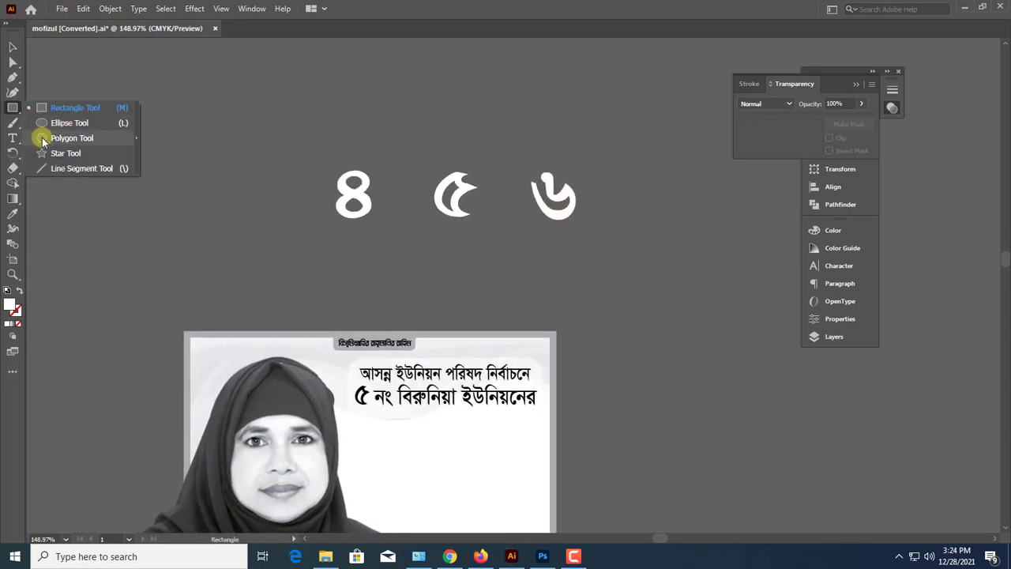
{"action": "left_click_drag", "start_coordinate": [359, 205], "coordinate": [397, 235]}
{"action": "key", "text": "v"}
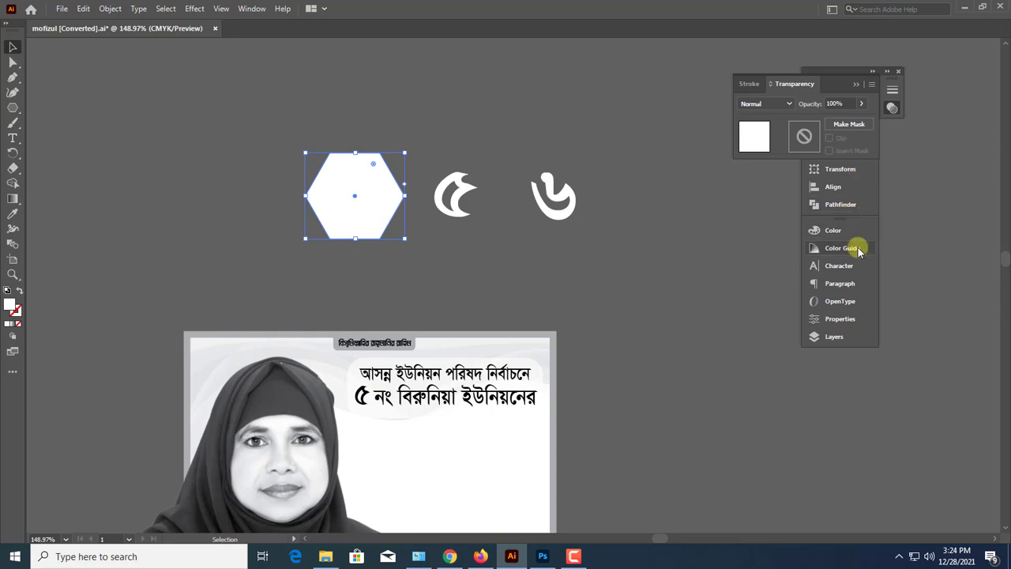
Fill the hexagon with black and send it behind the numeral ৪
{"action": "left_click", "coordinate": [836, 230]}
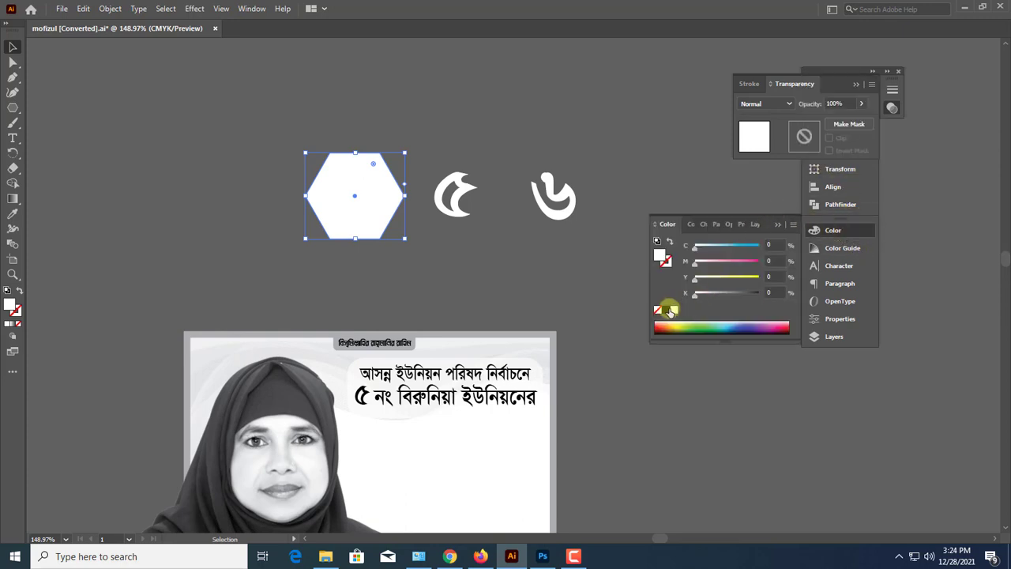
{"action": "left_click", "coordinate": [667, 310]}
{"action": "left_click", "coordinate": [777, 225]}
{"action": "left_click_drag", "start_coordinate": [349, 168], "coordinate": [419, 206]}
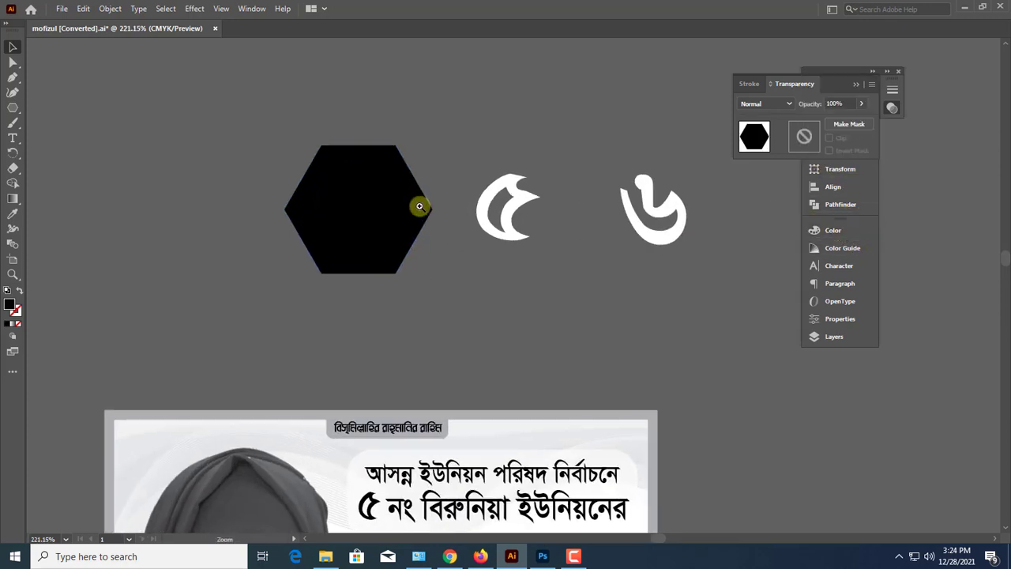
{"action": "key", "text": "ctrl+shift+bracketleft"}
{"action": "left_click", "coordinate": [422, 200]}
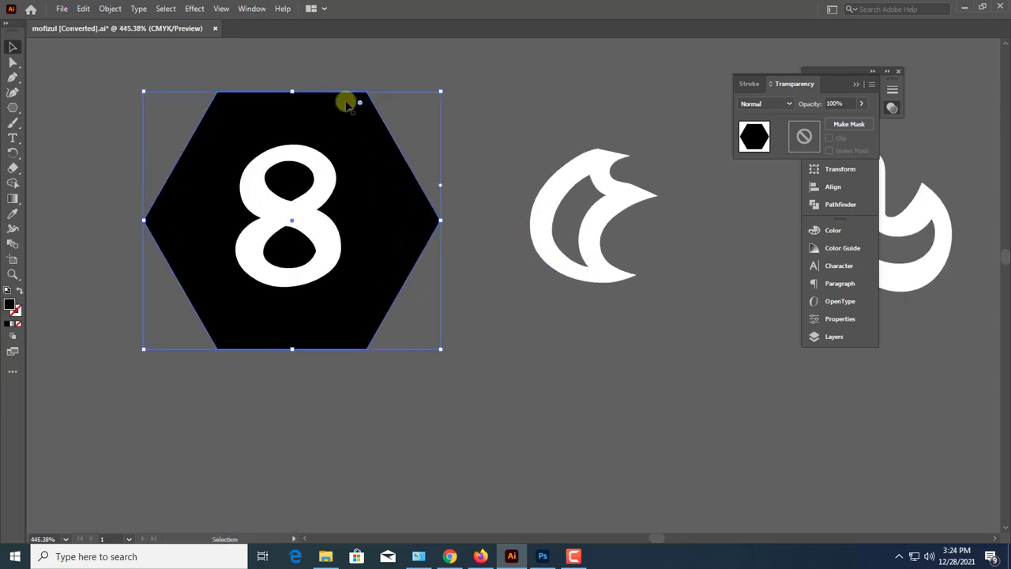
Scale the black hexagon down proportionally around the numeral ৪
{"action": "left_click_drag", "start_coordinate": [293, 101], "coordinate": [293, 109]}
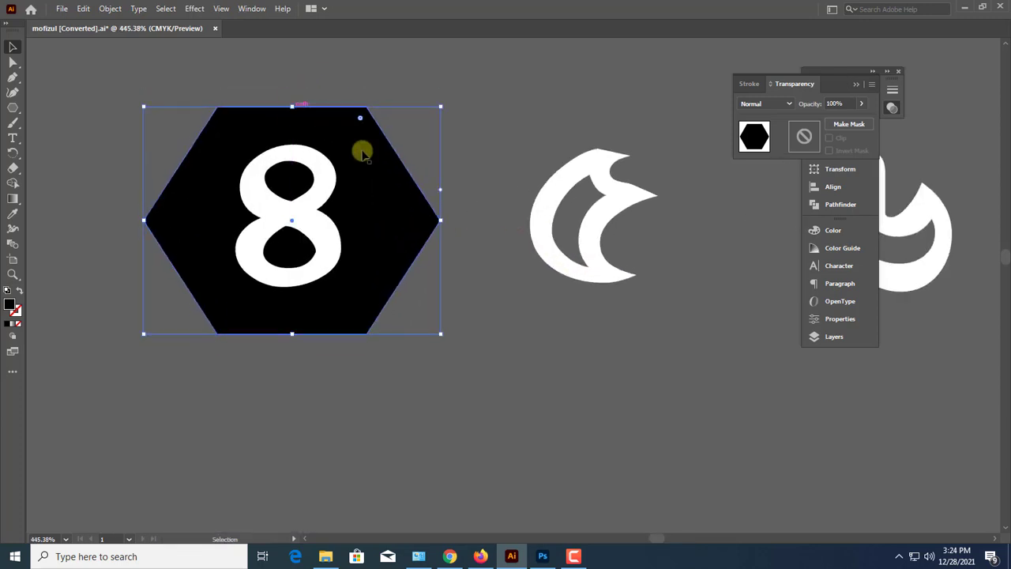
{"action": "key", "text": "ctrl+z"}
{"action": "left_click_drag", "start_coordinate": [441, 221], "coordinate": [416, 218]}
Create an Offset Path copy of the hexagon with an offset of .01 and scale the copy down inside the original
{"action": "left_click", "coordinate": [110, 10]}
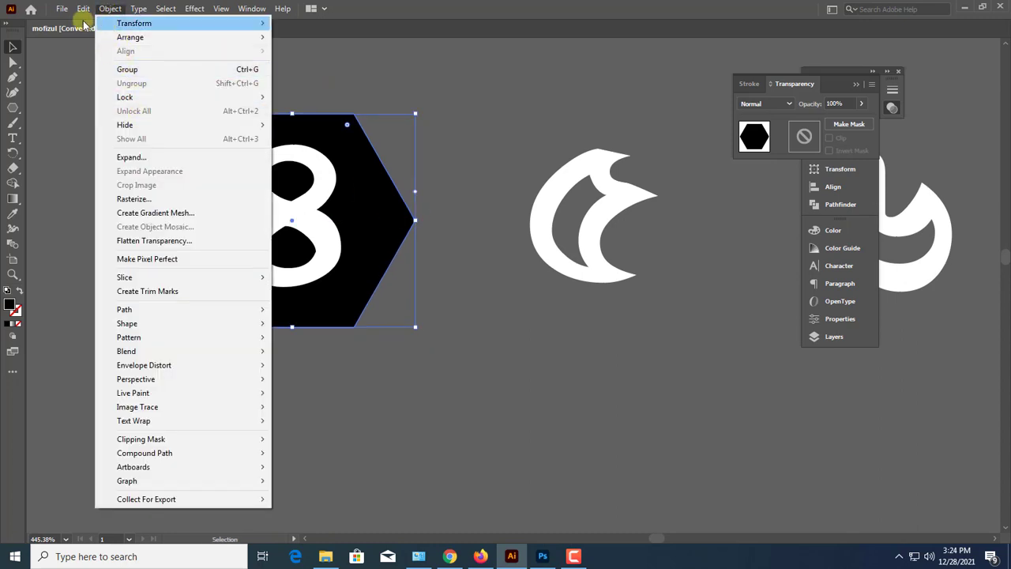
{"action": "mouse_move", "coordinate": [81, 9]}
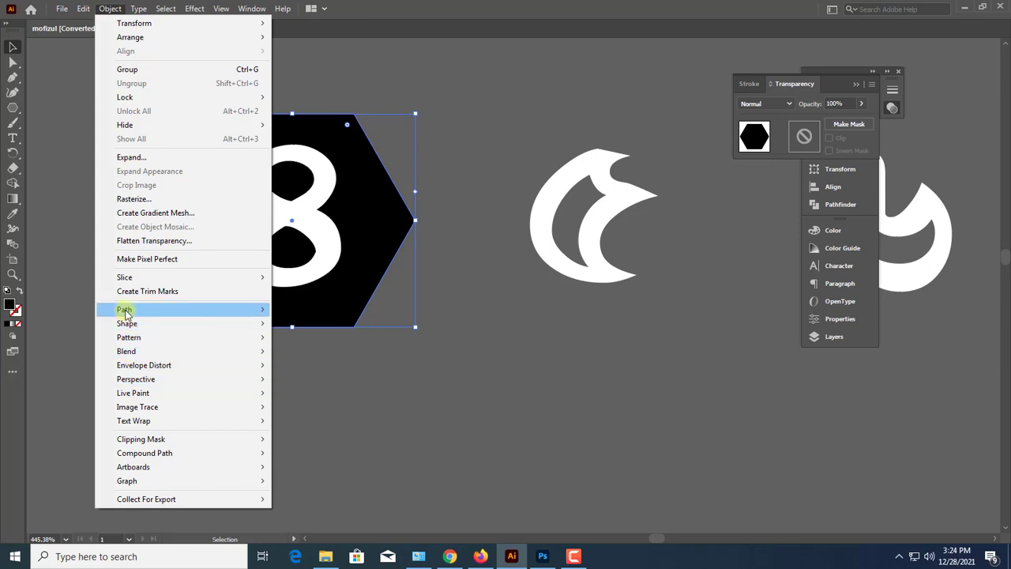
{"action": "mouse_move", "coordinate": [126, 311]}
{"action": "left_click", "coordinate": [340, 355]}
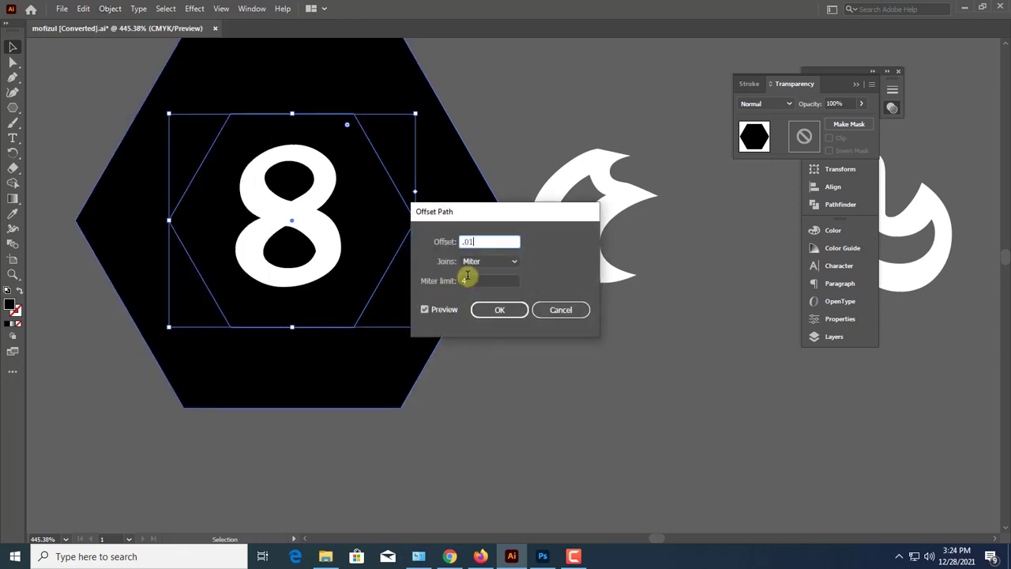
{"action": "type", "text": ".01"}
{"action": "key", "text": "Return"}
{"action": "left_click_drag", "start_coordinate": [416, 112], "coordinate": [395, 124]}
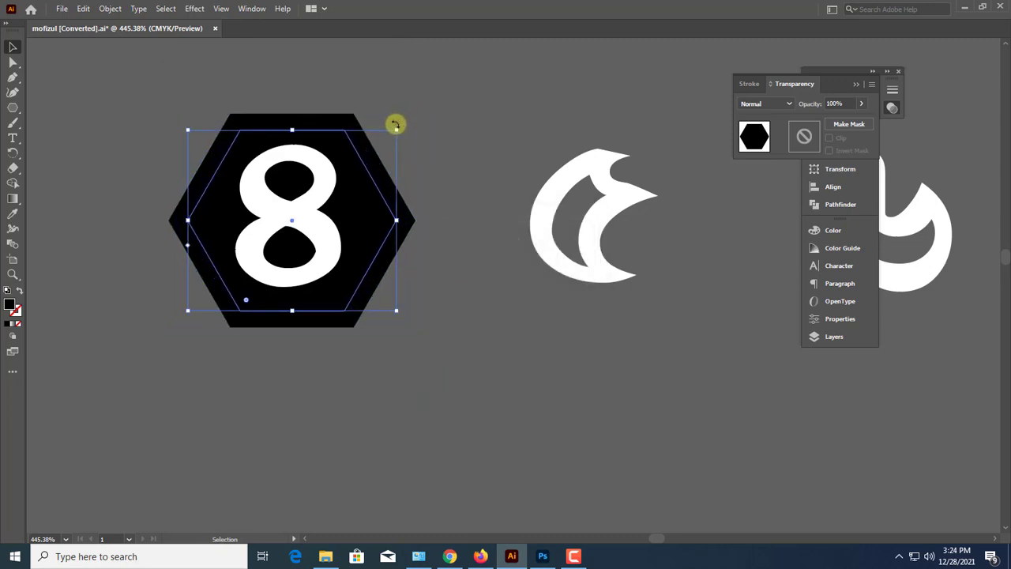
Give the smaller hexagon no fill and a white stroke
{"action": "left_click", "coordinate": [17, 310]}
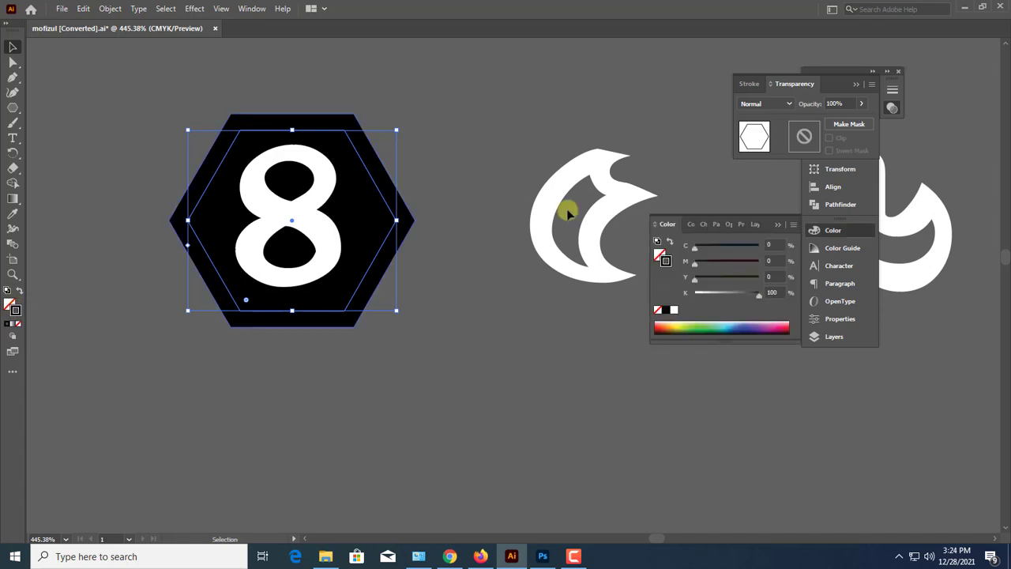
{"action": "left_click", "coordinate": [774, 226]}
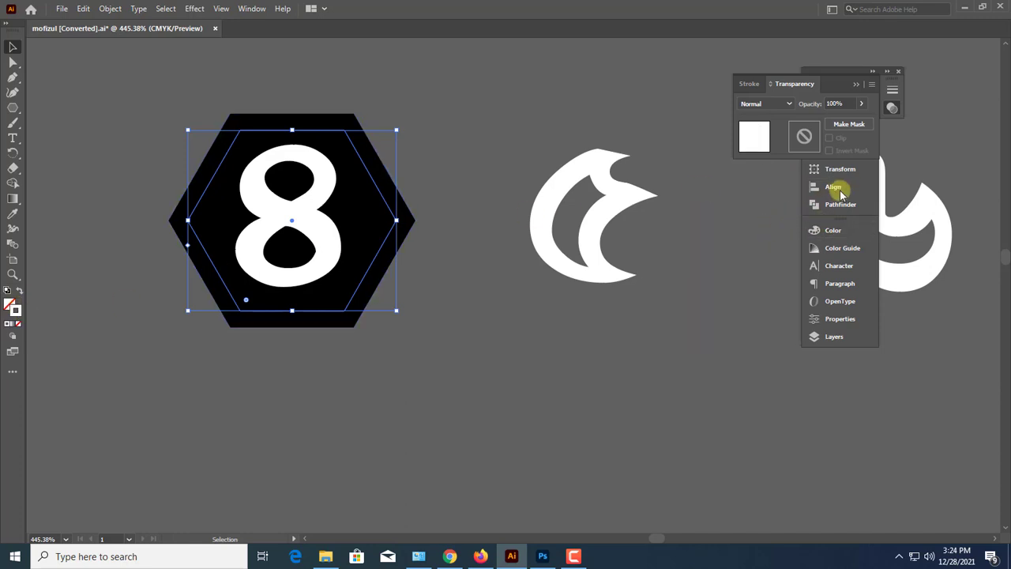
{"action": "left_click", "coordinate": [858, 84]}
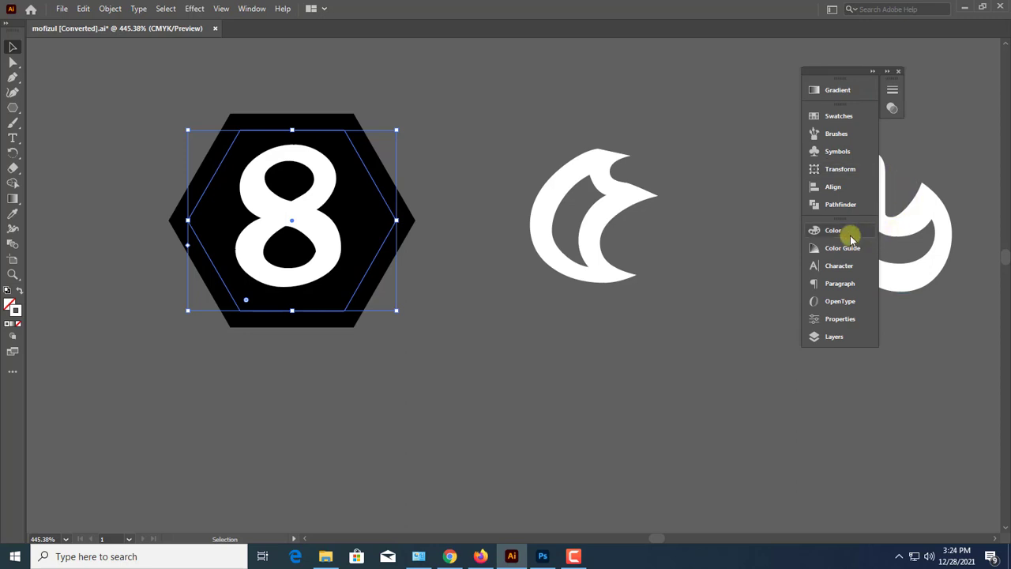
Raise the smaller hexagon's white stroke weight to 11 pt
{"action": "left_click", "coordinate": [245, 10]}
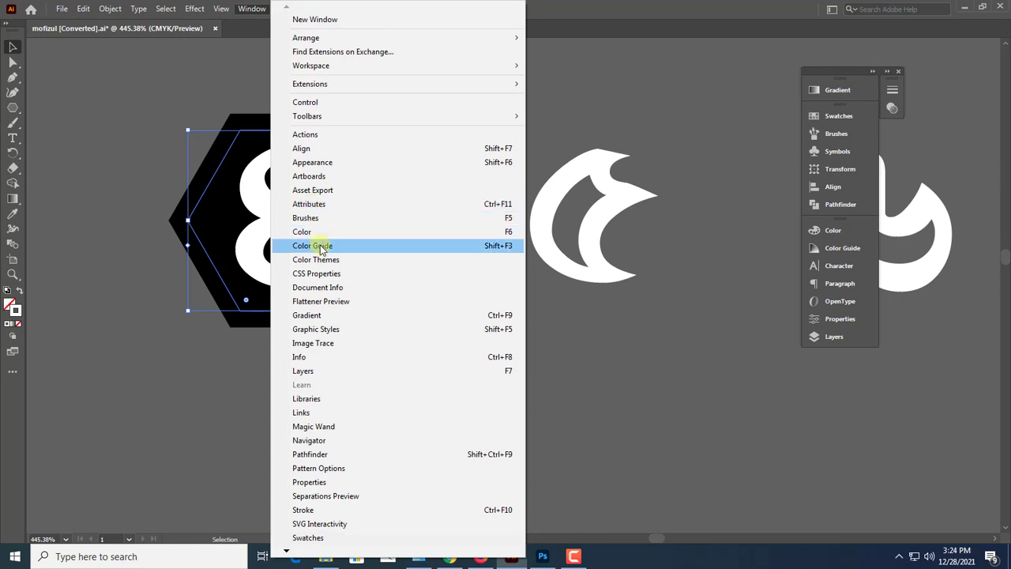
{"action": "left_click", "coordinate": [304, 510]}
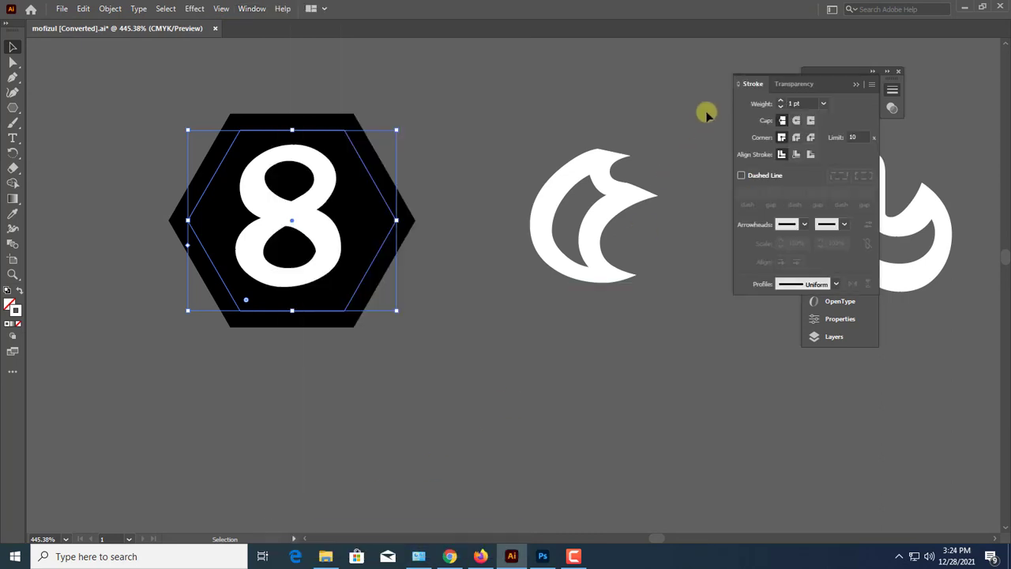
{"action": "mouse_move", "coordinate": [824, 84]}
{"action": "left_mouse_down"}
{"action": "mouse_move", "coordinate": [816, 111]}
{"action": "mouse_move", "coordinate": [751, 165]}
{"action": "mouse_move", "coordinate": [834, 88]}
{"action": "left_mouse_up"}
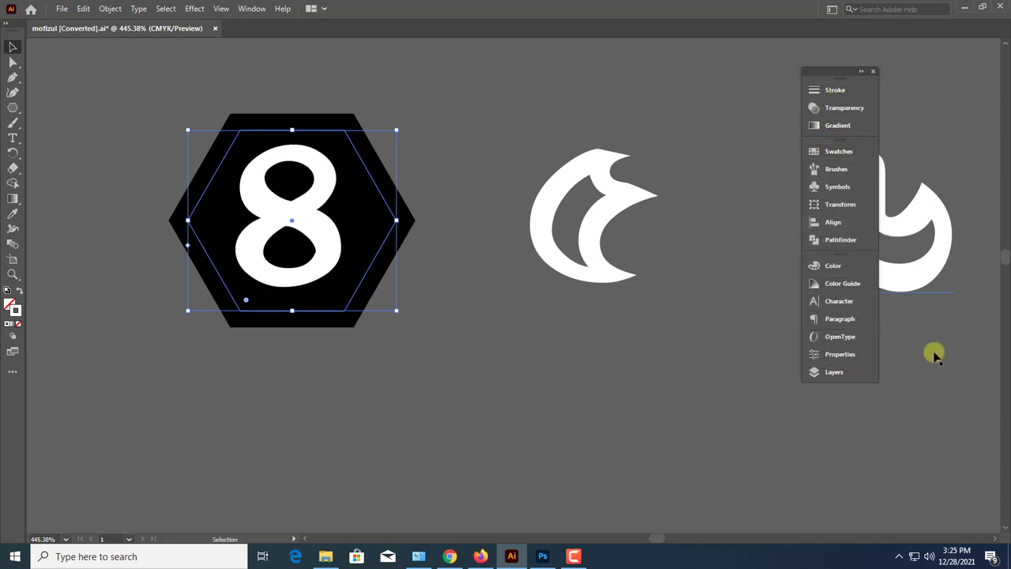
{"action": "left_click", "coordinate": [852, 93]}
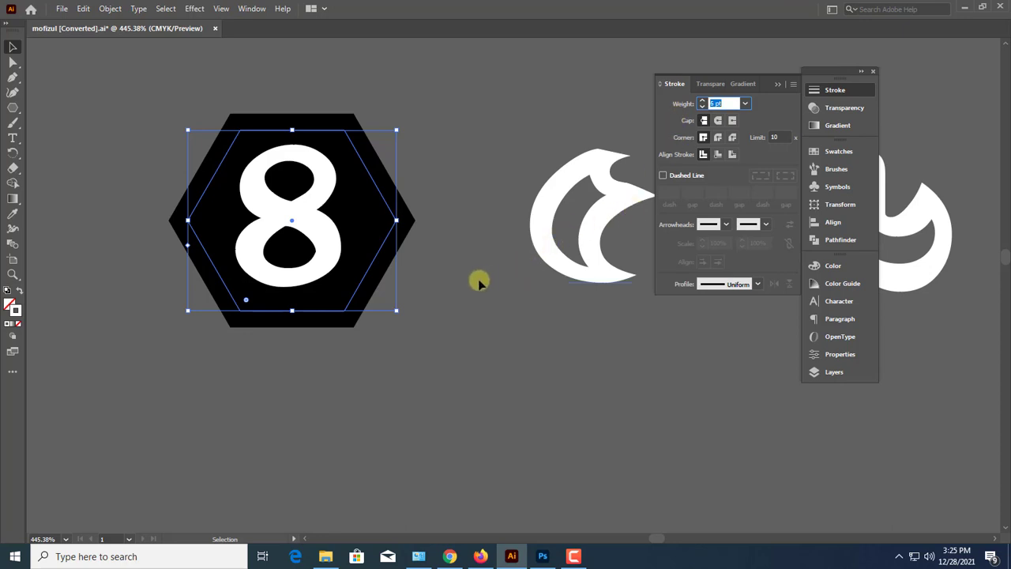
{"action": "key", "text": "Up"}
{"action": "key", "text": "Up"}
{"action": "key", "text": "Up"}
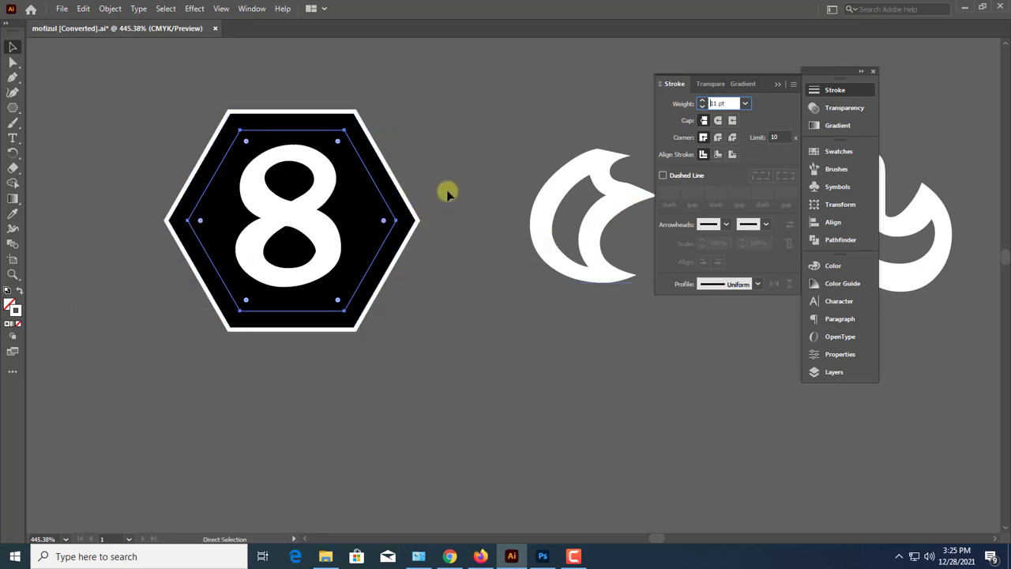
{"action": "left_click", "coordinate": [447, 193]}
{"action": "left_click", "coordinate": [414, 221]}
{"action": "left_click_drag", "start_coordinate": [361, 285], "coordinate": [438, 296]}
{"action": "key", "text": "ctrl+z"}
{"action": "left_click_drag", "start_coordinate": [356, 207], "coordinate": [530, 238]}
{"action": "key", "text": "ctrl+z"}
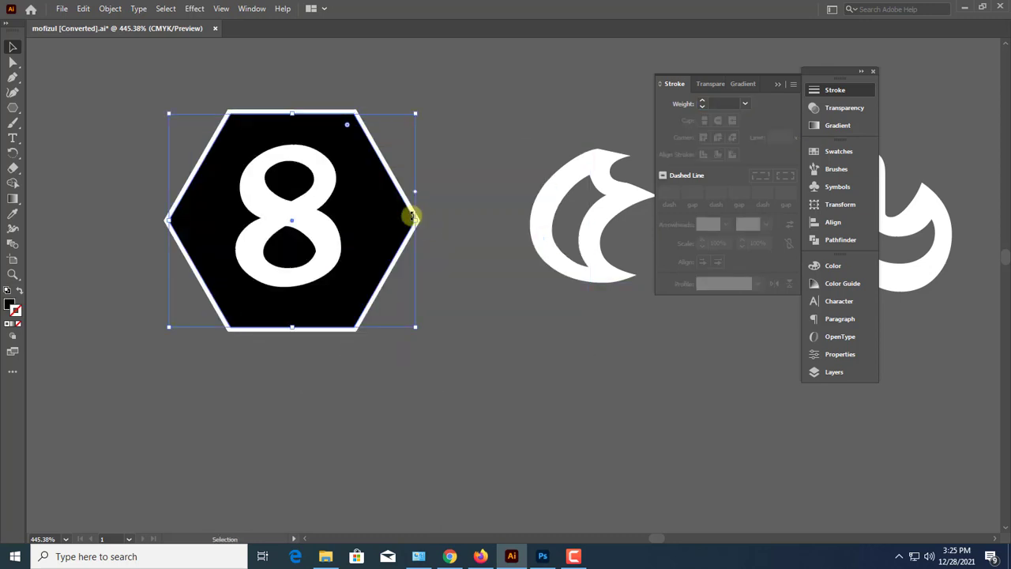
{"action": "key", "text": "ctrl+shift+["}
{"action": "key", "text": "ctrl+z"}
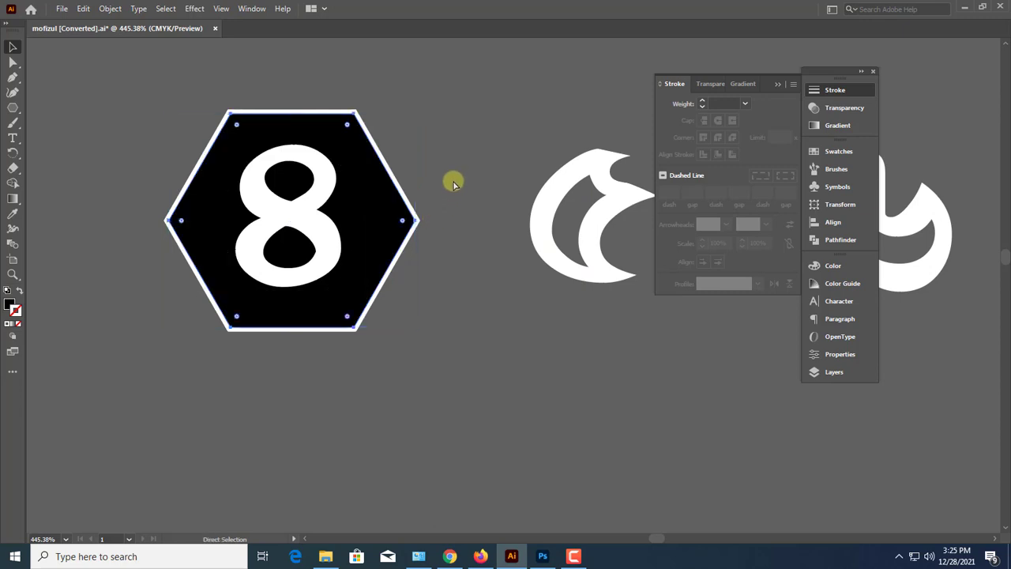
{"action": "left_click", "coordinate": [452, 181]}
{"action": "left_click_drag", "start_coordinate": [388, 214], "coordinate": [381, 293]}
{"action": "key", "text": "ctrl+z"}
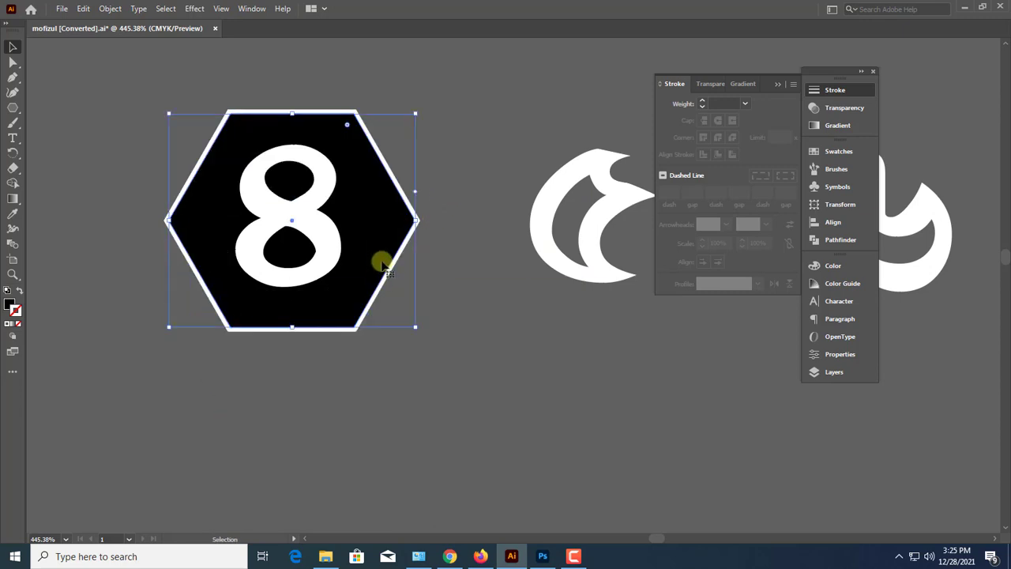
Move the black hexagon and its numeral off the thick white hexagon outline, delete that outline, and reposition the badge
{"action": "left_click", "coordinate": [434, 178]}
{"action": "left_click", "coordinate": [361, 238]}
{"action": "left_click", "coordinate": [387, 237], "text": "shift"}
{"action": "left_click_drag", "start_coordinate": [387, 240], "coordinate": [549, 387]}
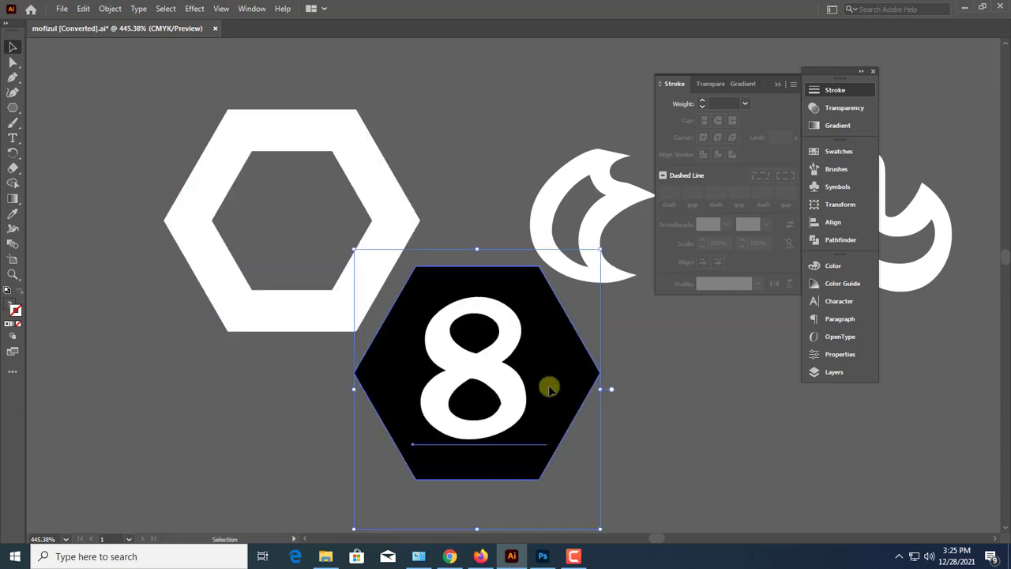
{"action": "left_click", "coordinate": [385, 151]}
{"action": "key", "text": "Delete"}
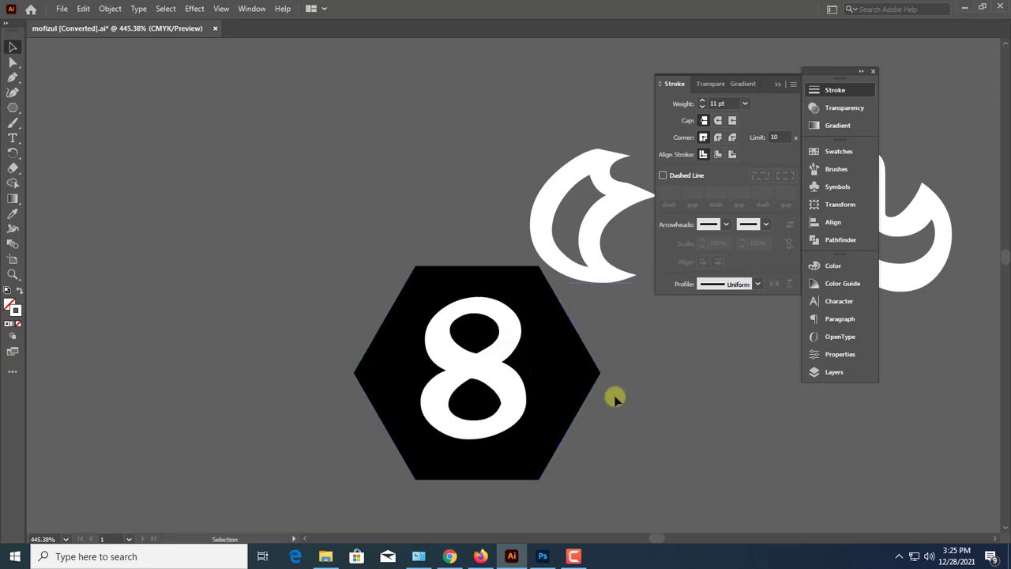
{"action": "left_click_drag", "start_coordinate": [615, 397], "coordinate": [340, 421]}
{"action": "left_click_drag", "start_coordinate": [433, 417], "coordinate": [261, 364]}
Add a smaller concentric copy of the black hexagon with no fill and a white stroke
{"action": "left_click", "coordinate": [521, 428]}
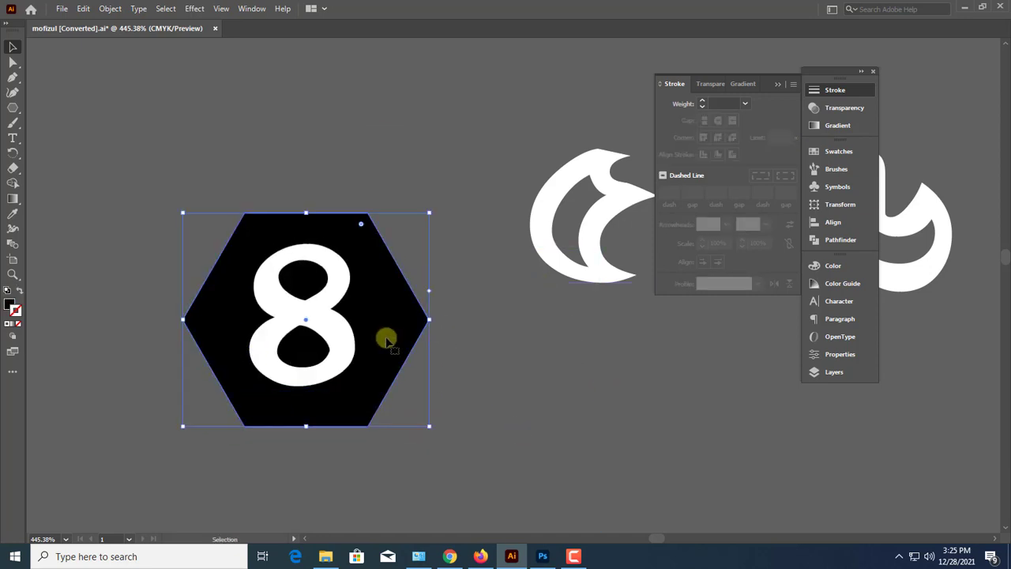
{"action": "key", "text": "v"}
{"action": "left_click_drag", "start_coordinate": [431, 212], "coordinate": [411, 228]}
{"action": "left_click", "coordinate": [21, 293]}
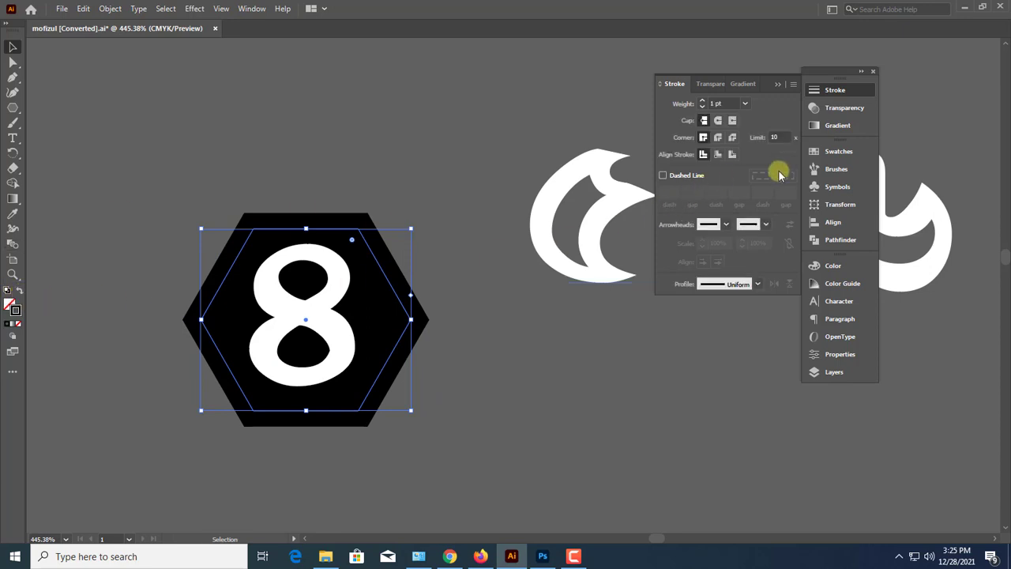
{"action": "left_click", "coordinate": [832, 266]}
{"action": "left_click", "coordinate": [696, 332]}
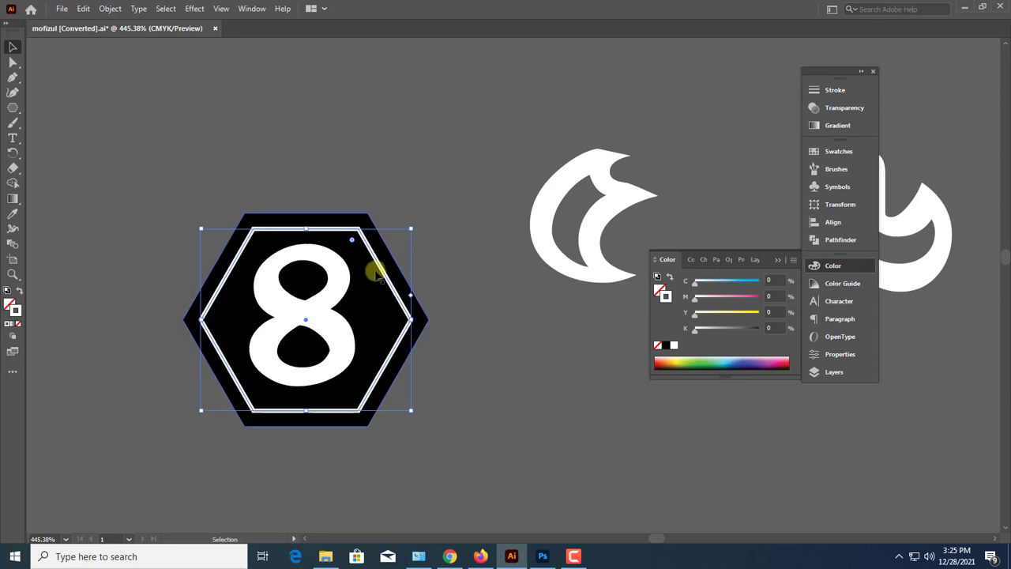
{"action": "left_click", "coordinate": [402, 219]}
{"action": "key", "text": "ctrl+minus"}
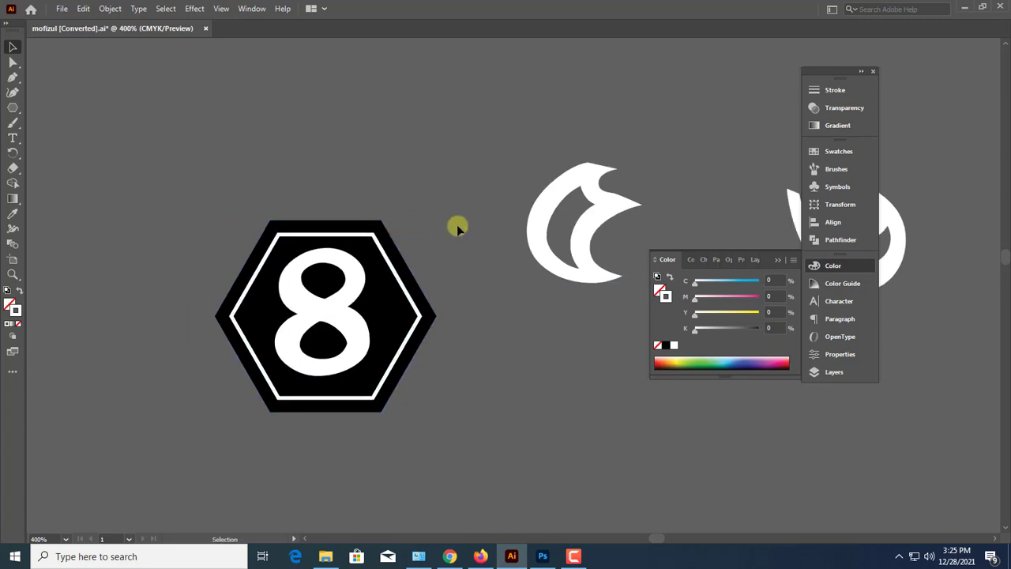
{"action": "left_click", "coordinate": [782, 261]}
Duplicate the hexagon badge twice to form a horizontal row of three touching badges
{"action": "left_click_drag", "start_coordinate": [302, 350], "coordinate": [521, 350]}
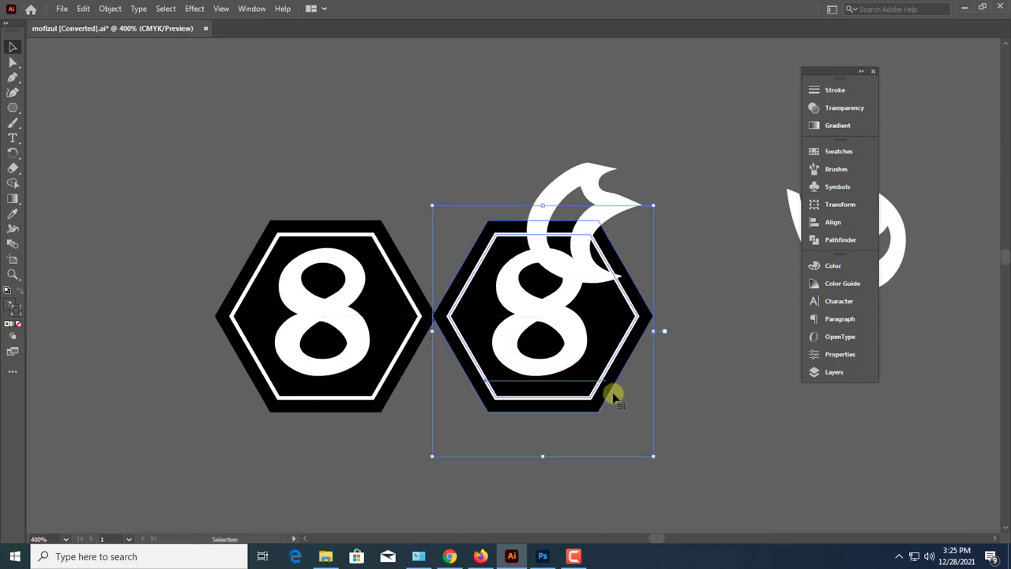
{"action": "left_click_drag", "start_coordinate": [722, 407], "coordinate": [543, 384]}
{"action": "key", "text": "ctrl+d"}
{"action": "key", "text": "ctrl+shift+a"}
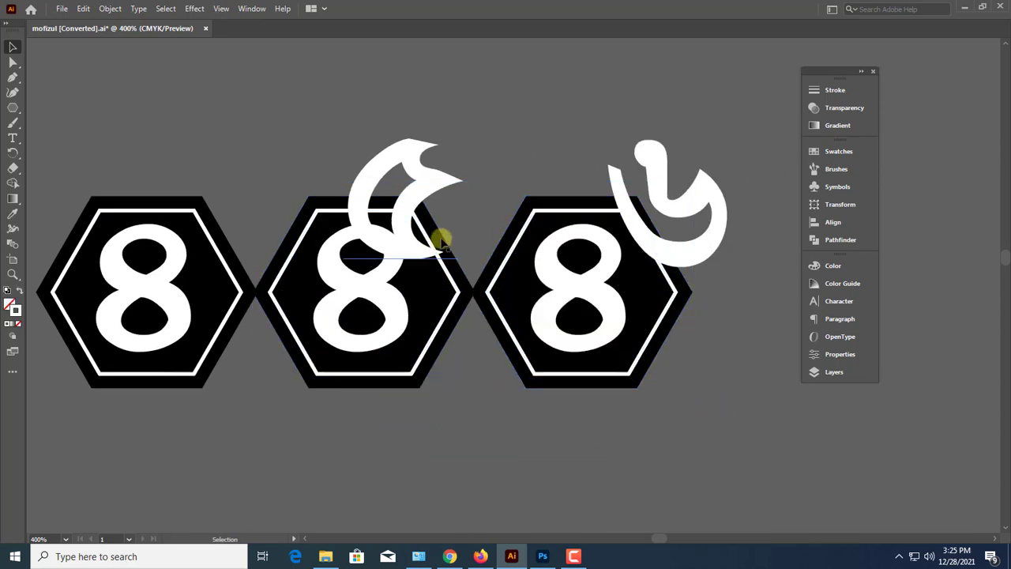
Delete the two loose numerals ৫ and ৬ overlapping the badge row
{"action": "left_click", "coordinate": [438, 165]}
{"action": "key", "text": "Delete"}
{"action": "left_click", "coordinate": [638, 210]}
{"action": "key", "text": "Delete"}
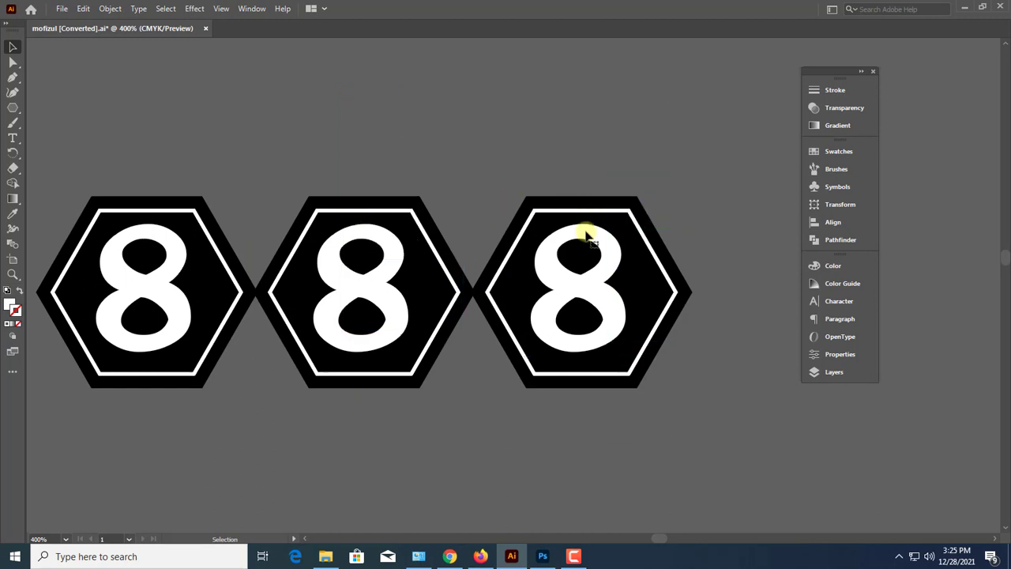
Change the middle badge's numeral to ৫ and the last badge's numeral to ৬
{"action": "double_click", "coordinate": [371, 291]}
{"action": "type", "text": "5"}
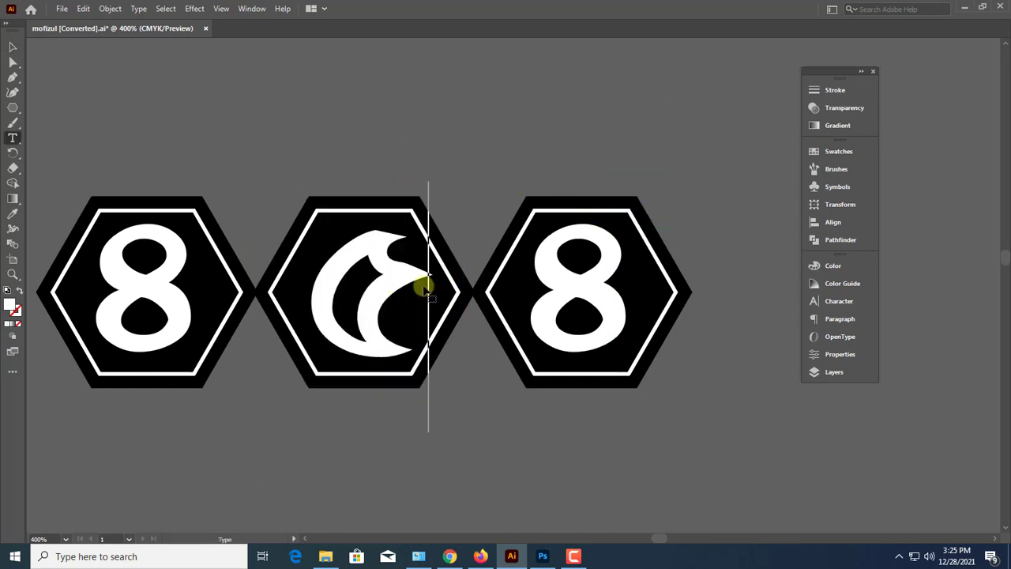
{"action": "key", "text": "Escape"}
{"action": "double_click", "coordinate": [553, 311]}
{"action": "type", "text": "6"}
{"action": "key", "text": "Escape"}
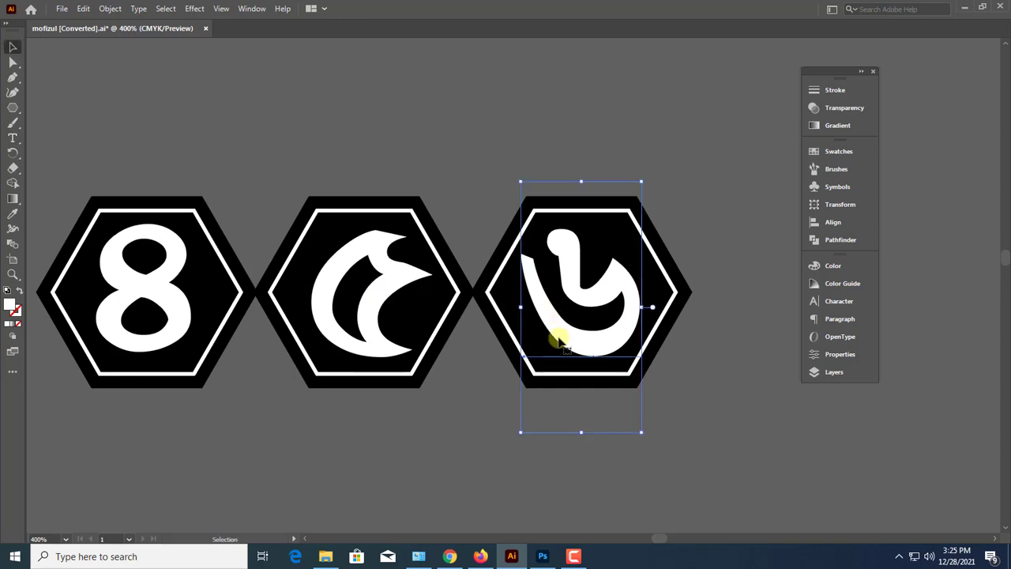
Move the three badges farther above the poster, ungroup them and regroup them as one group
{"action": "key", "text": "ctrl+1"}
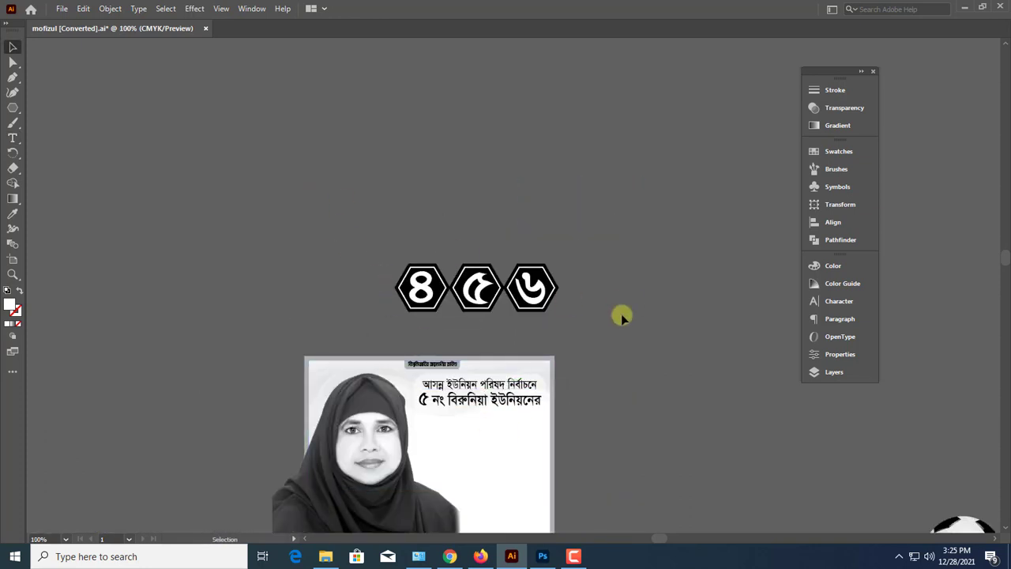
{"action": "left_click_drag", "start_coordinate": [620, 314], "coordinate": [623, 316]}
{"action": "scroll", "coordinate": [623, 302], "scroll_direction": "right", "scroll_amount": 1}
{"action": "left_click_drag", "start_coordinate": [472, 283], "coordinate": [522, 231]}
{"action": "right_click", "coordinate": [528, 234]}
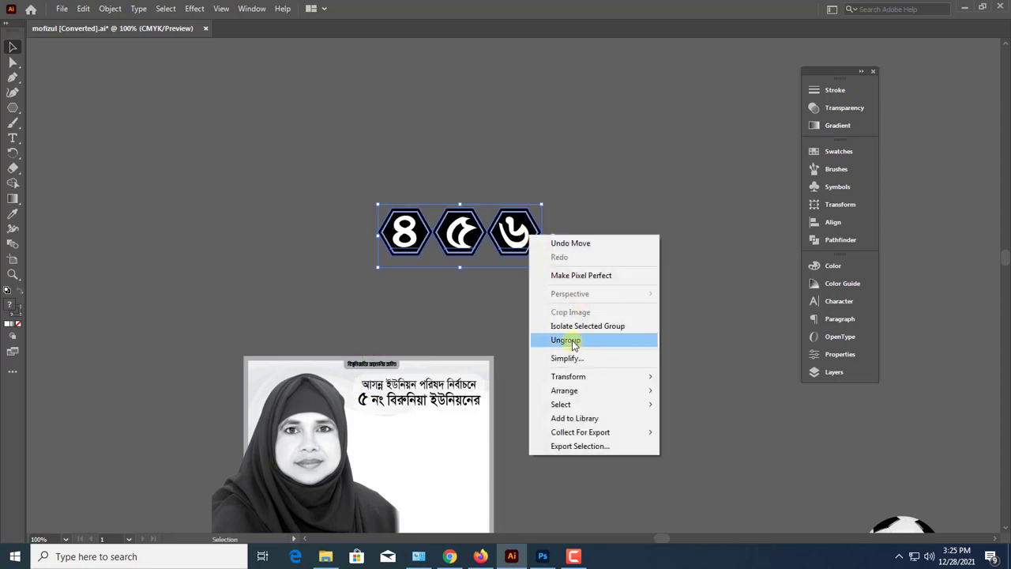
{"action": "left_click", "coordinate": [573, 345]}
{"action": "right_click", "coordinate": [495, 236]}
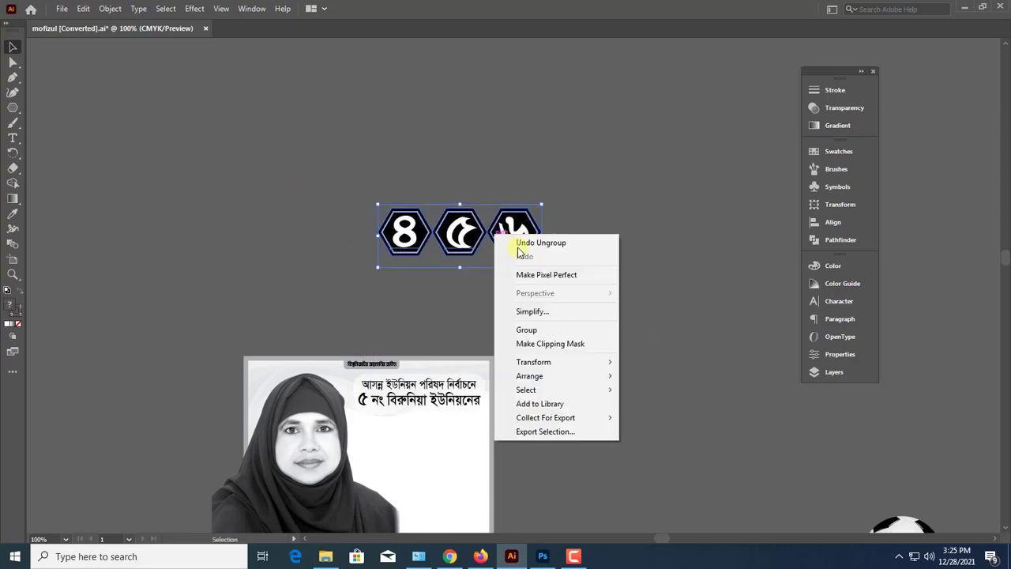
{"action": "left_click", "coordinate": [527, 330]}
Place the badge group beneath the poster headline, bring it to the front and scale it to fit beside the portrait
{"action": "left_click_drag", "start_coordinate": [445, 210], "coordinate": [429, 410]}
{"action": "scroll", "coordinate": [423, 415], "scroll_direction": "up", "scroll_amount": 3}
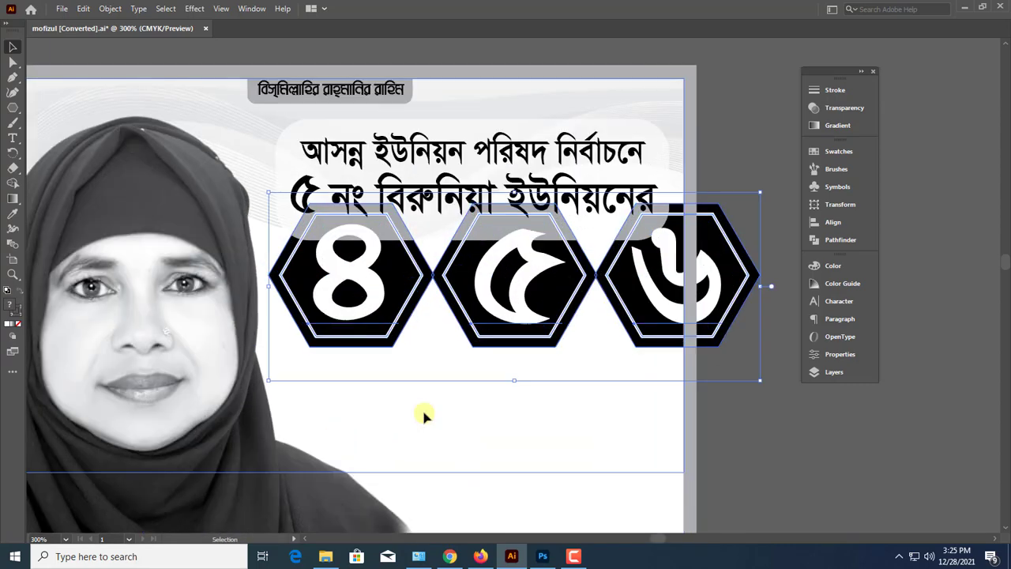
{"action": "key", "text": "ctrl+shift+]"}
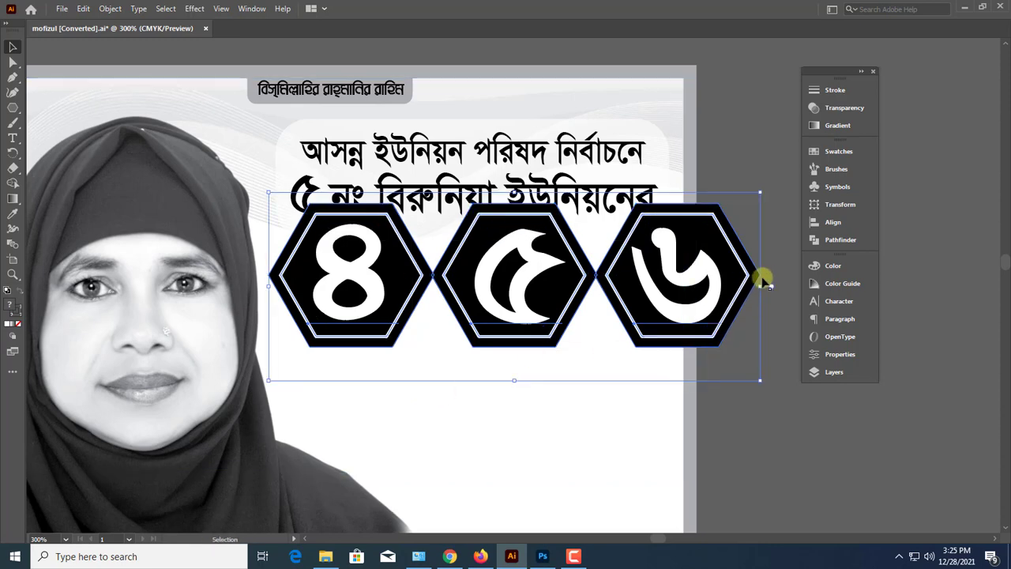
{"action": "left_click_drag", "start_coordinate": [762, 285], "coordinate": [630, 278]}
{"action": "left_click_drag", "start_coordinate": [603, 311], "coordinate": [616, 342]}
{"action": "left_click_drag", "start_coordinate": [644, 310], "coordinate": [668, 316]}
Try to darken the wave background with Adjust Colors in Grayscale mode at 36% Black
{"action": "key", "text": "ctrl+shift+a"}
{"action": "key", "text": "ctrl+minus"}
{"action": "key", "text": "ctrl+minus"}
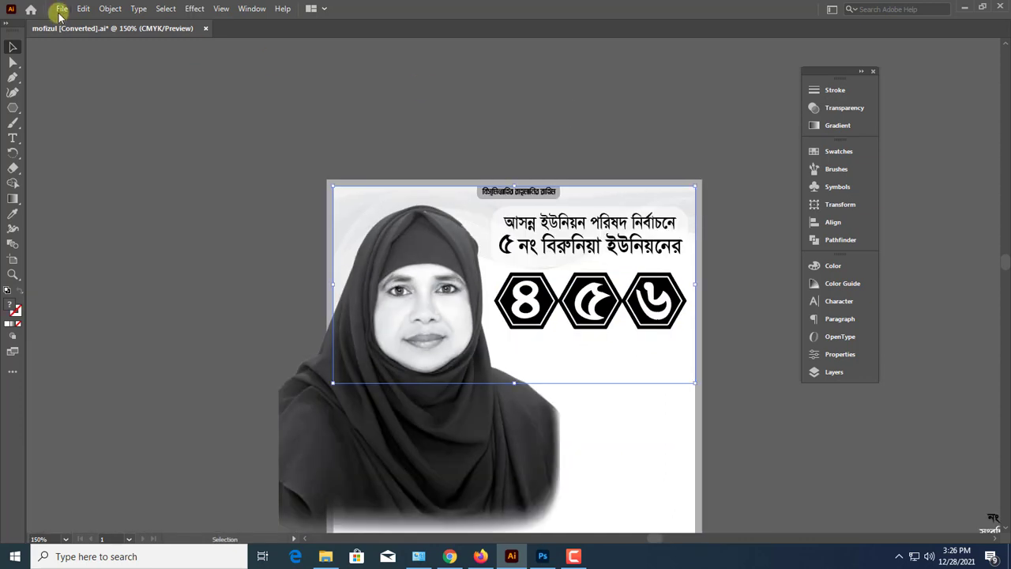
{"action": "left_click", "coordinate": [81, 10]}
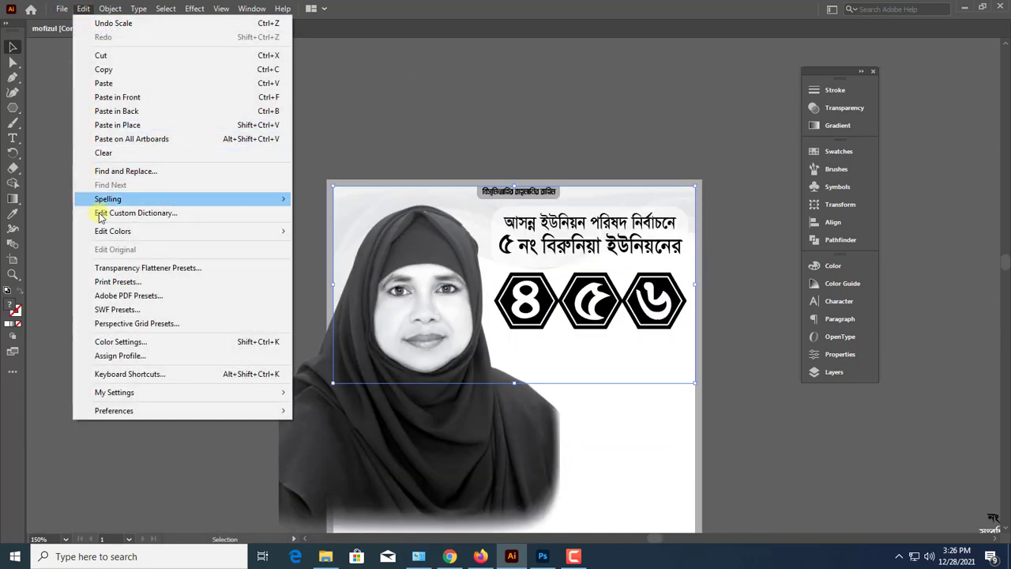
{"action": "mouse_move", "coordinate": [158, 232]}
{"action": "left_click", "coordinate": [367, 267]}
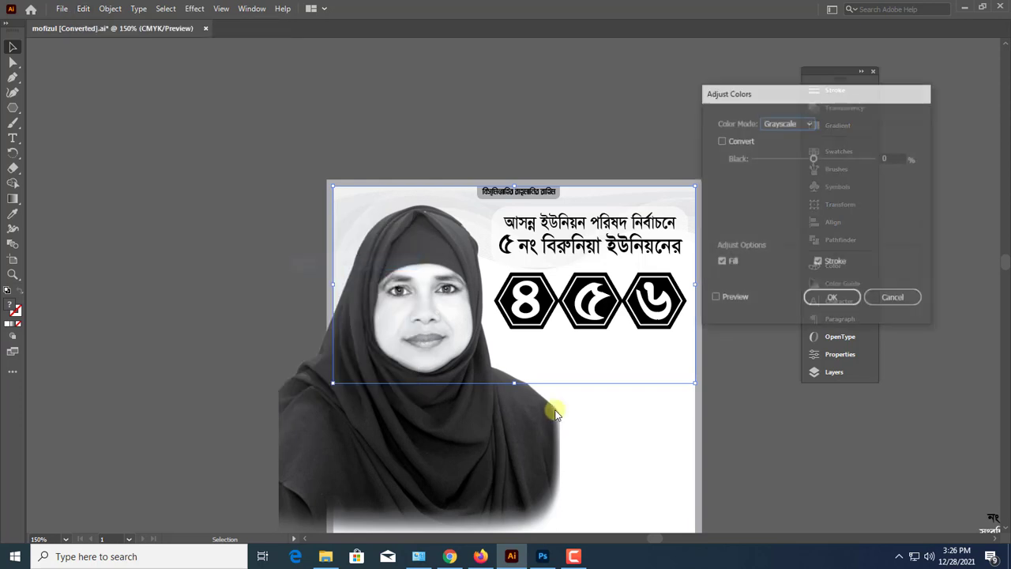
{"action": "left_click_drag", "start_coordinate": [830, 159], "coordinate": [839, 160]}
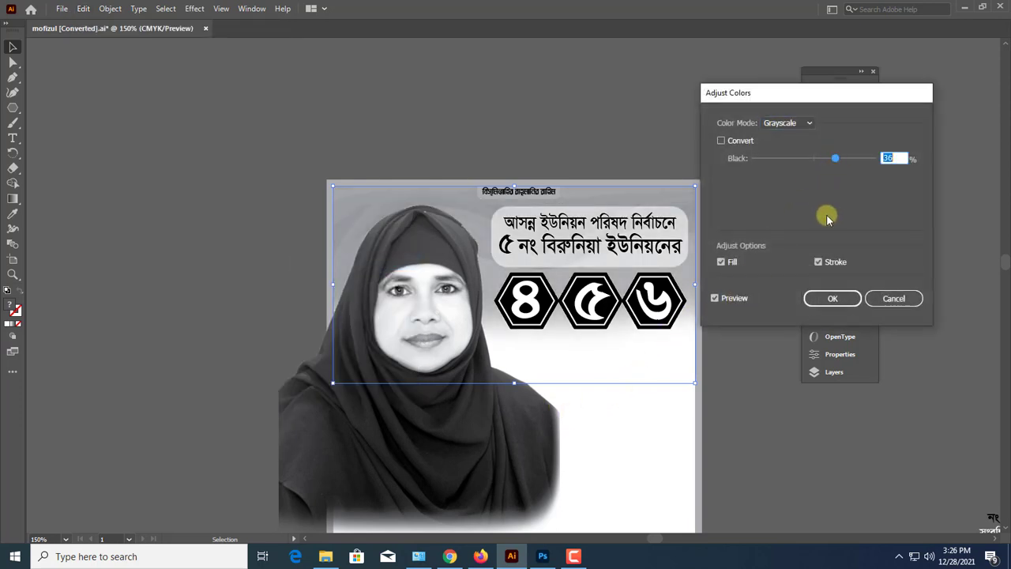
{"action": "left_click", "coordinate": [836, 299]}
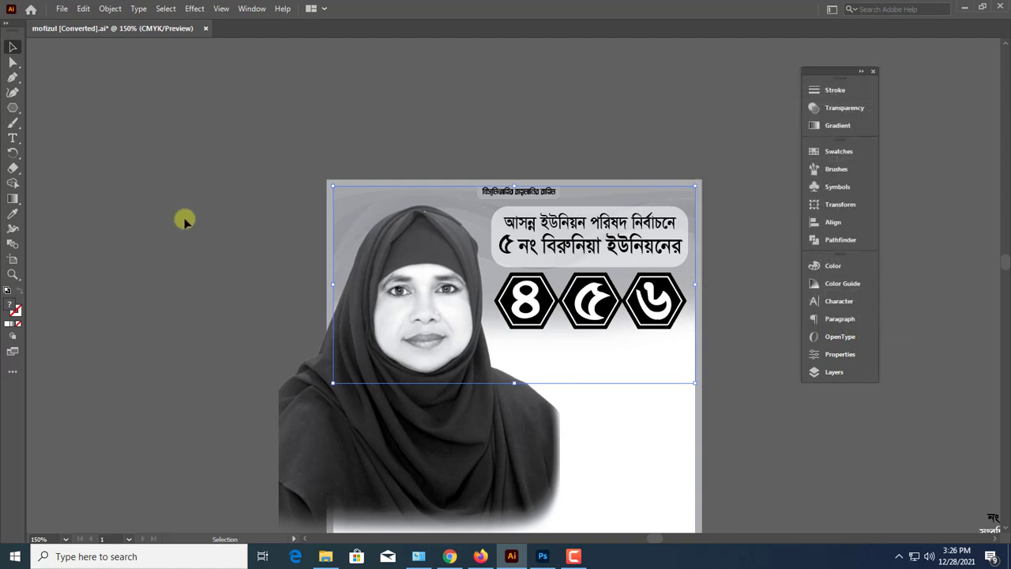
Hide the artboards and undo the background's color adjustment and the last badge scaling
{"action": "key", "text": "ctrl+shift+h"}
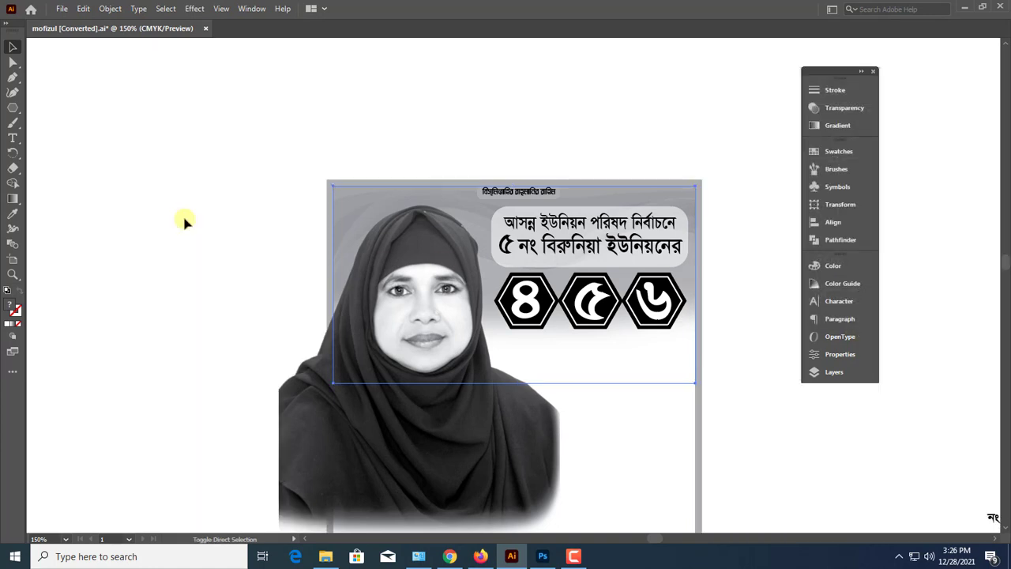
{"action": "key", "text": "ctrl+z"}
{"action": "key", "text": "ctrl+z"}
{"action": "left_click", "coordinate": [147, 227]}
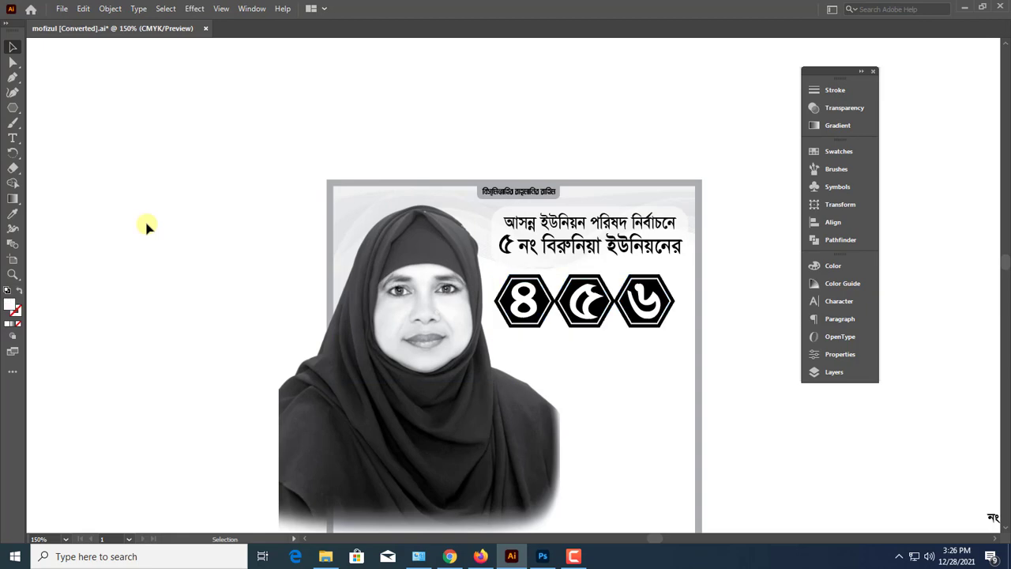
Enlarge the three-badge group to roughly the headline's width and align it beneath the headline
{"action": "left_click_drag", "start_coordinate": [348, 282], "coordinate": [236, 251]}
{"action": "left_click_drag", "start_coordinate": [538, 271], "coordinate": [562, 274]}
{"action": "left_click", "coordinate": [525, 268]}
{"action": "left_click", "coordinate": [658, 323]}
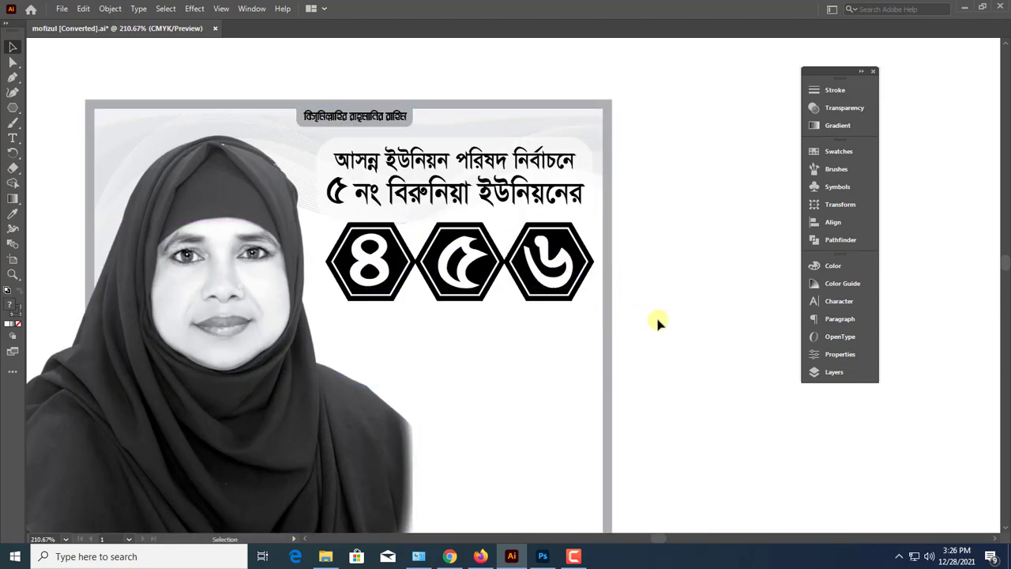
Bring the নং ওয়ার্ডের text and the white text line from the prepared artwork to just beside the poster
{"action": "key", "text": "ctrl+minus"}
{"action": "key", "text": "ctrl+minus"}
{"action": "key", "text": "ctrl+minus"}
{"action": "left_click_drag", "start_coordinate": [545, 326], "coordinate": [485, 284]}
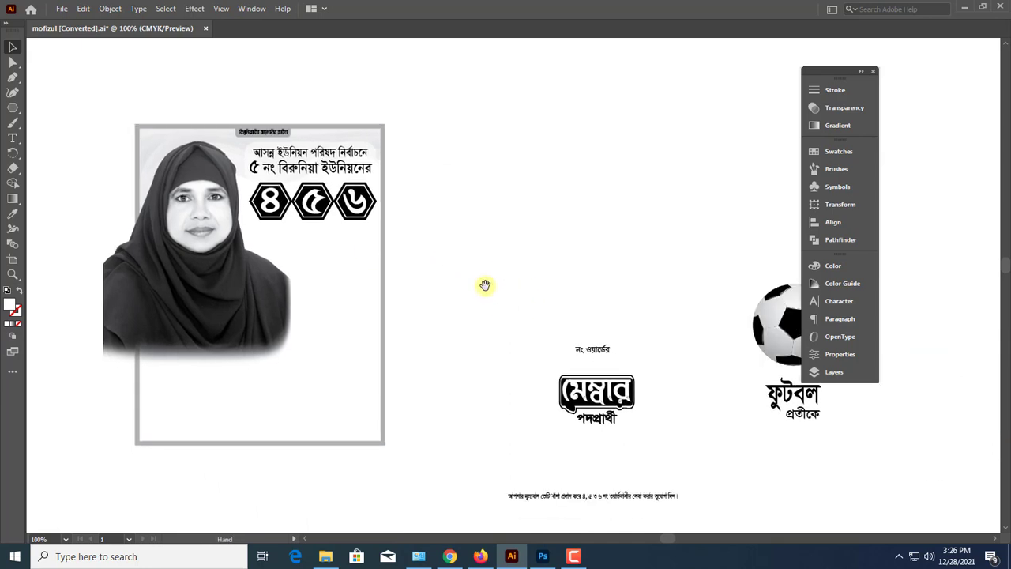
{"action": "scroll", "coordinate": [506, 344], "scroll_direction": "down", "scroll_amount": 2}
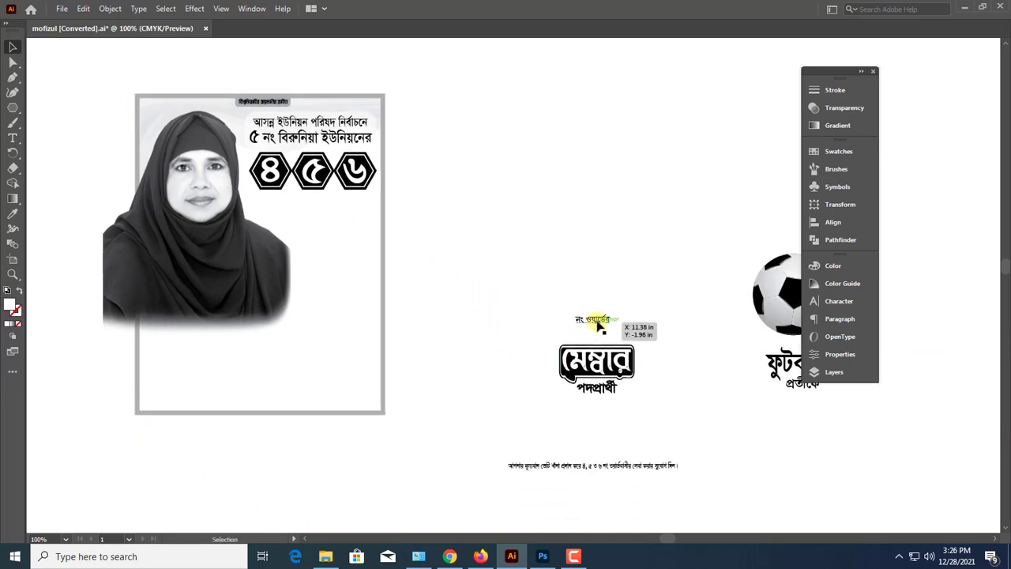
{"action": "left_click_drag", "start_coordinate": [600, 320], "coordinate": [427, 182]}
{"action": "left_click_drag", "start_coordinate": [343, 203], "coordinate": [518, 262]}
{"action": "left_click_drag", "start_coordinate": [518, 263], "coordinate": [655, 333]}
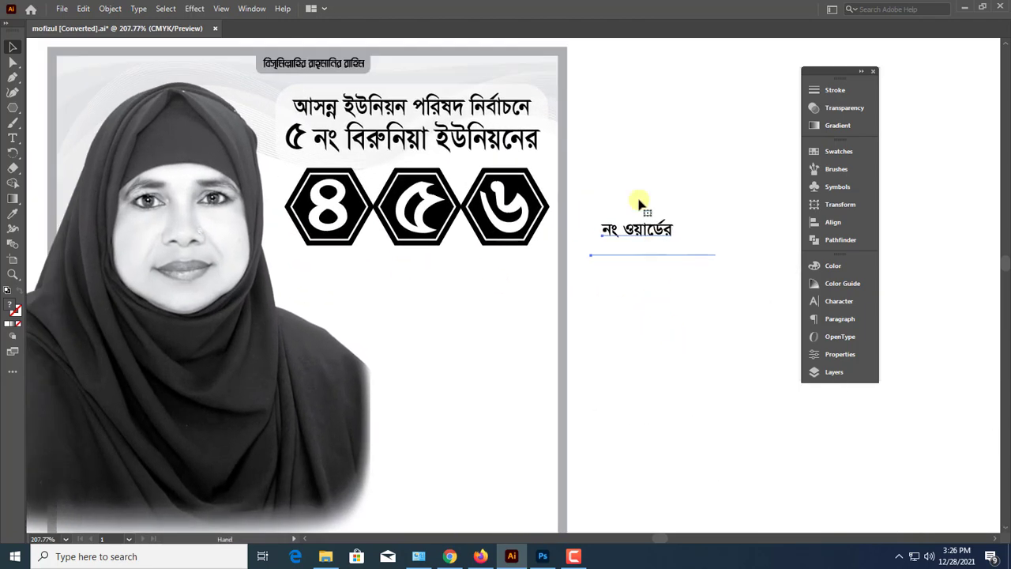
Place the নং ওয়ার্ডের text directly beneath the badges and enlarge it
{"action": "left_click", "coordinate": [644, 213]}
{"action": "left_click_drag", "start_coordinate": [652, 231], "coordinate": [453, 273]}
{"action": "left_click_drag", "start_coordinate": [453, 273], "coordinate": [457, 278]}
{"action": "left_click", "coordinate": [645, 212]}
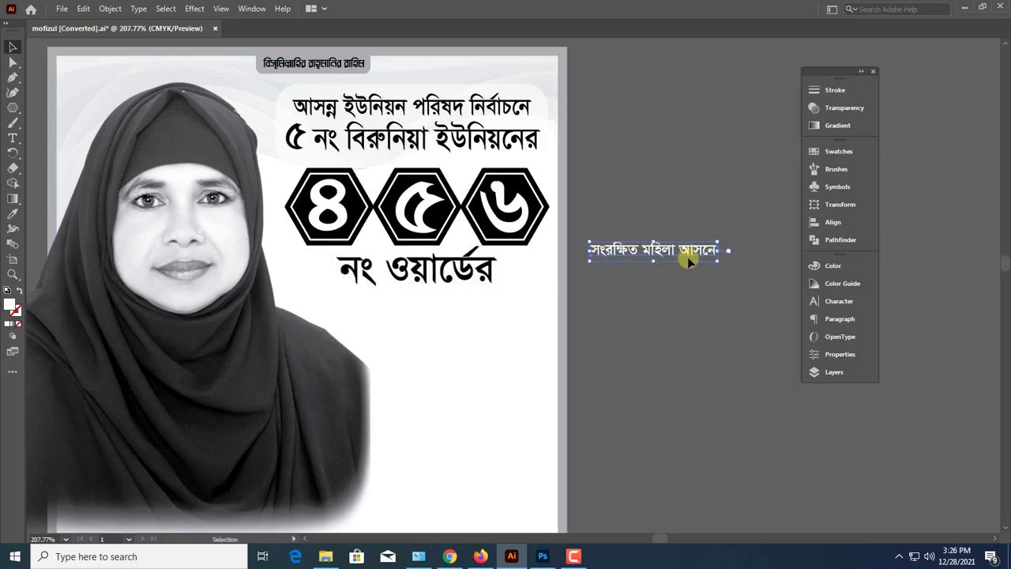
Move the white text line beneath নং ওয়ার্ডের and fill it with black
{"action": "left_click_drag", "start_coordinate": [687, 257], "coordinate": [463, 311]}
{"action": "key", "text": "ctrl+plus"}
{"action": "key", "text": "ctrl+plus"}
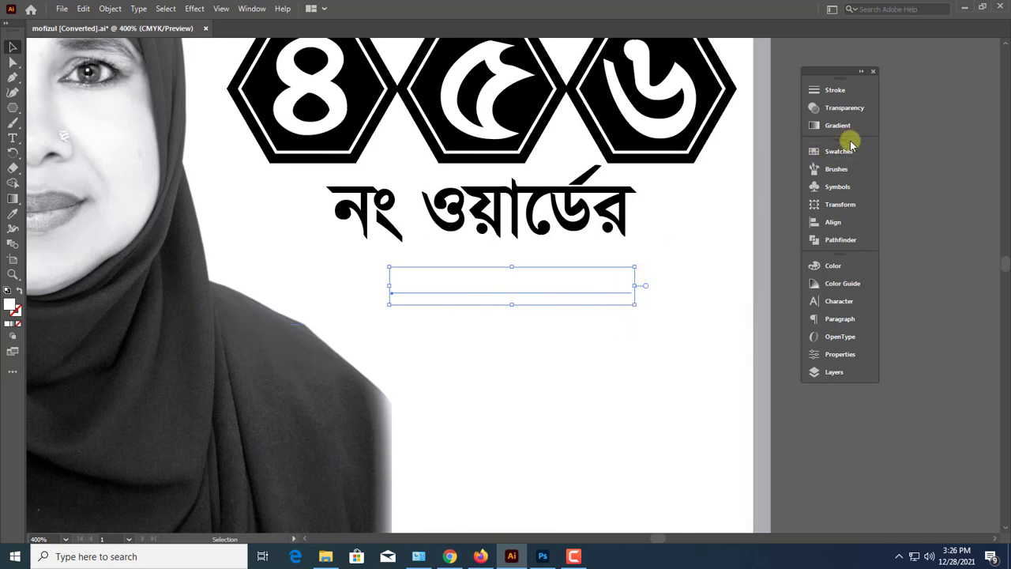
{"action": "left_click", "coordinate": [836, 265]}
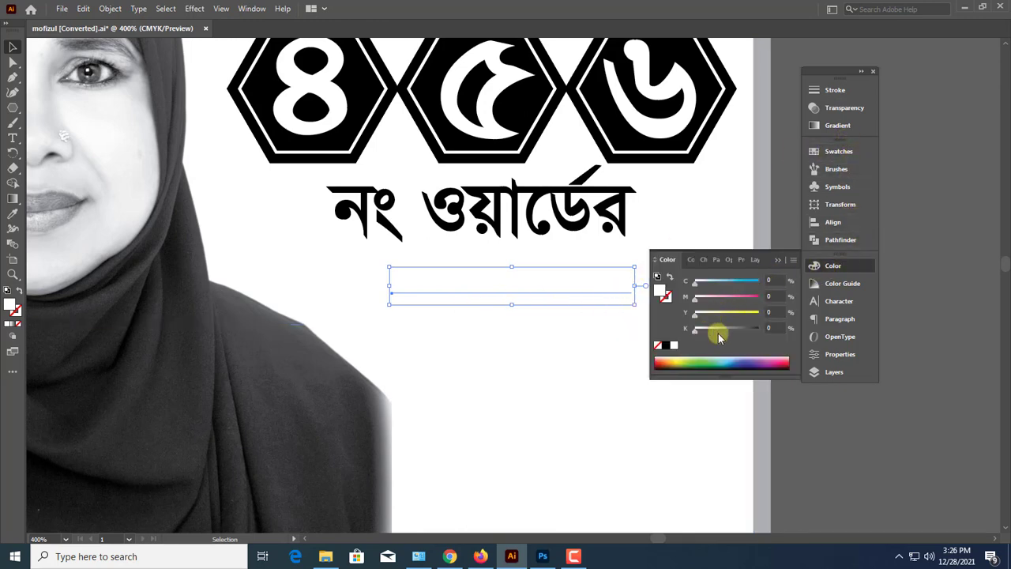
{"action": "left_click", "coordinate": [666, 345]}
{"action": "left_click", "coordinate": [777, 260]}
Enlarge the সংরক্ষিত মহিলা আসনে line and center it beneath নং ওয়ার্ডের
{"action": "left_click_drag", "start_coordinate": [491, 279], "coordinate": [416, 264]}
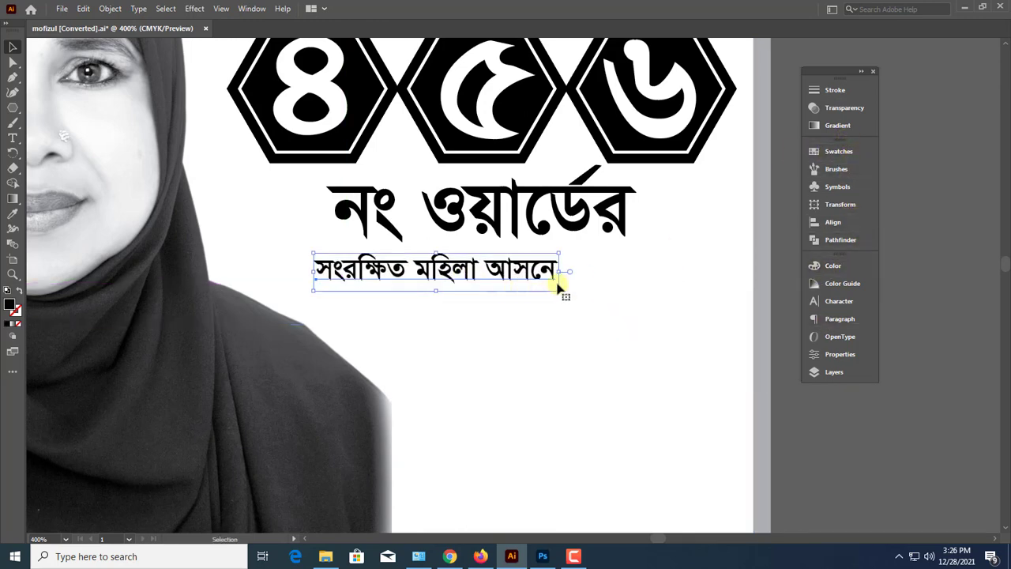
{"action": "left_click_drag", "start_coordinate": [560, 272], "coordinate": [718, 274]}
{"action": "left_click_drag", "start_coordinate": [655, 276], "coordinate": [635, 282]}
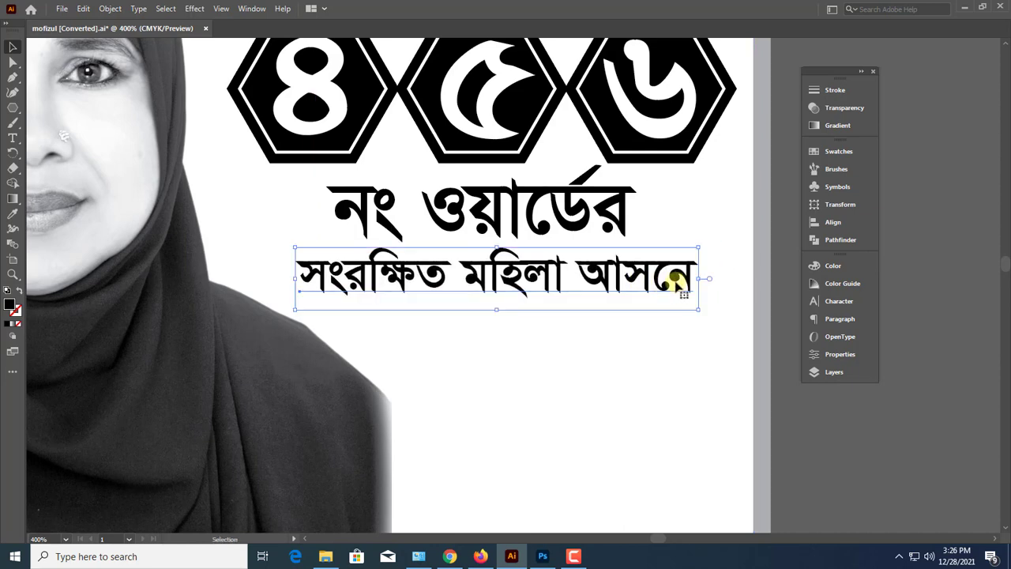
Enlarge the সংরক্ষিত মহিলা আসনে line a little more and recenter it beneath নং ওয়ার্ডের
{"action": "left_click_drag", "start_coordinate": [702, 278], "coordinate": [745, 280]}
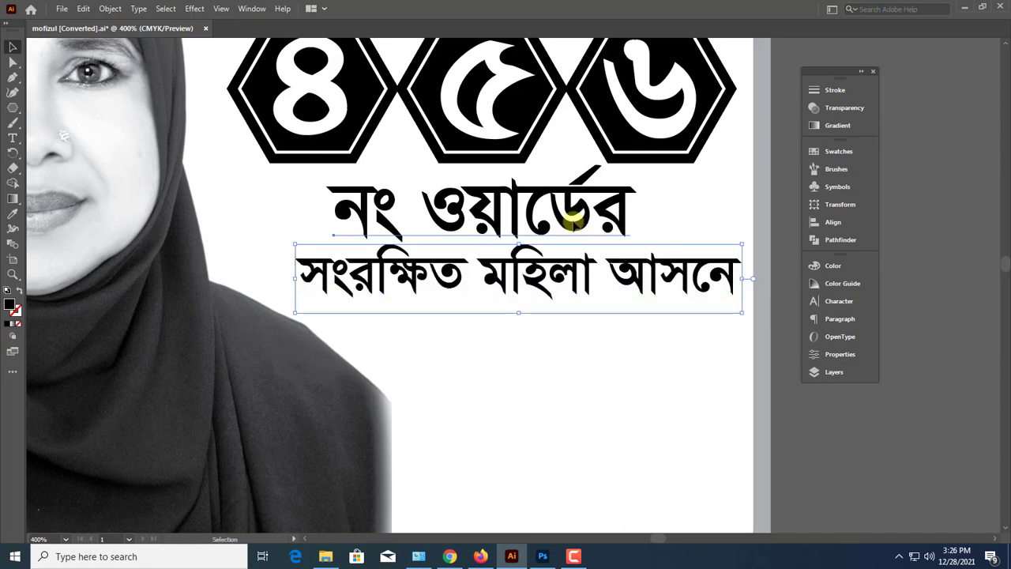
{"action": "left_click_drag", "start_coordinate": [575, 221], "coordinate": [578, 217]}
{"action": "left_click_drag", "start_coordinate": [619, 294], "coordinate": [606, 293]}
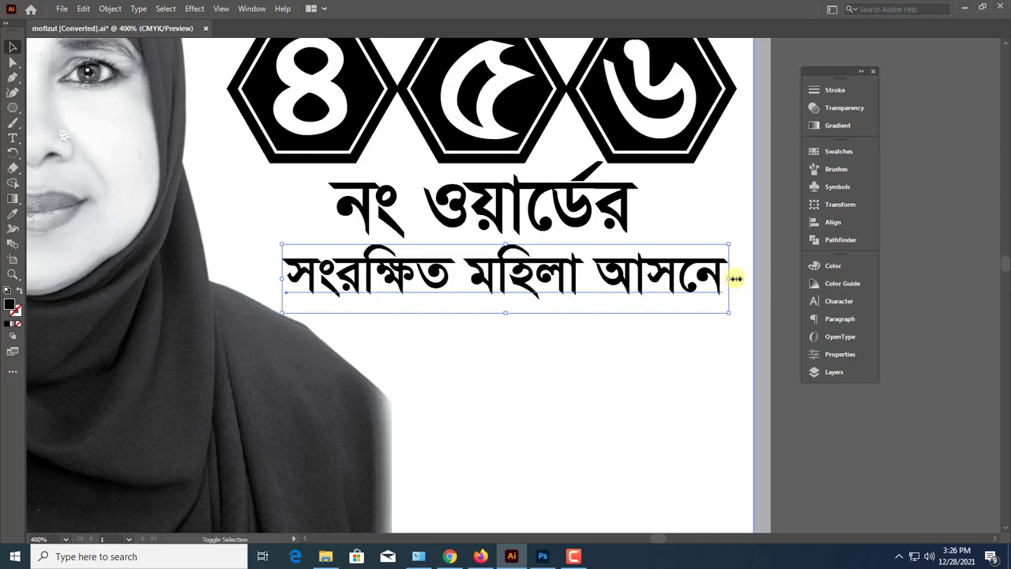
Bring the মেম্বার পদপ্রার্থী artwork onto the poster, directly beneath the সংরক্ষিত মহিলা আসনে line
{"action": "key", "text": "ctrl+minus"}
{"action": "key", "text": "ctrl+minus"}
{"action": "key", "text": "ctrl+minus"}
{"action": "key", "text": "ctrl+minus"}
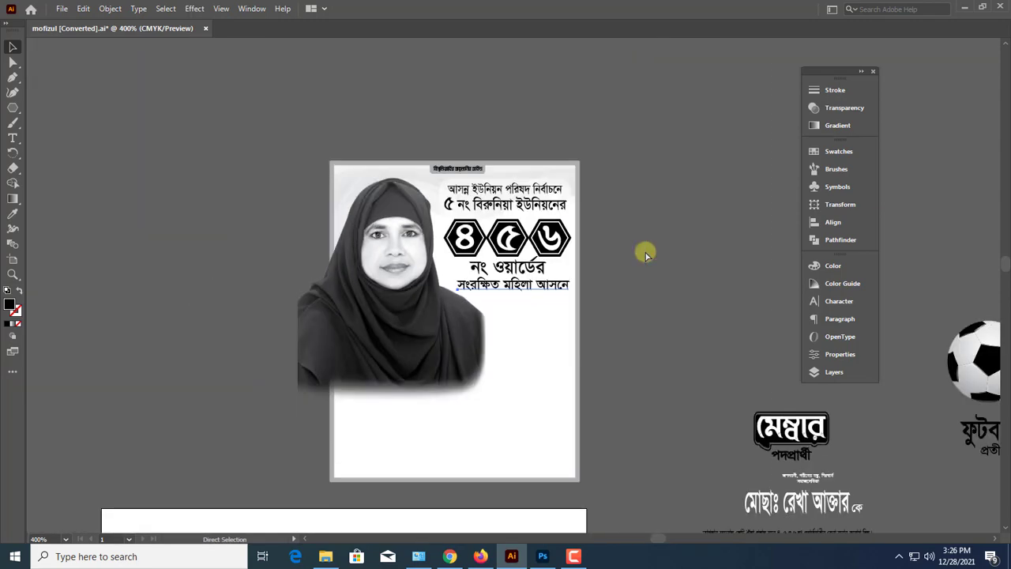
{"action": "key", "text": "ctrl+minus"}
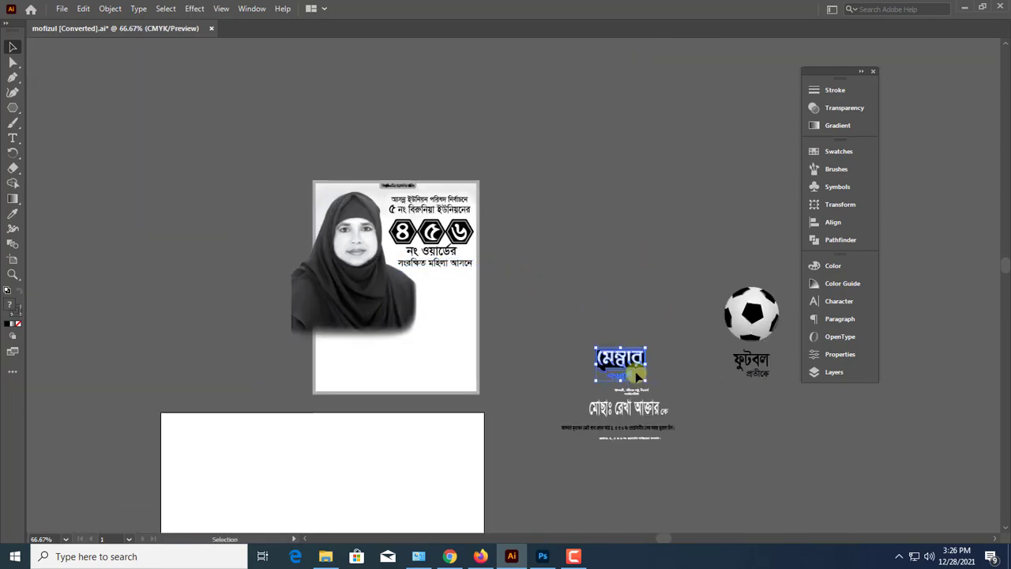
{"action": "left_click_drag", "start_coordinate": [640, 381], "coordinate": [462, 292]}
{"action": "key", "text": "ctrl+plus"}
{"action": "key", "text": "ctrl+plus"}
{"action": "key", "text": "ctrl+plus"}
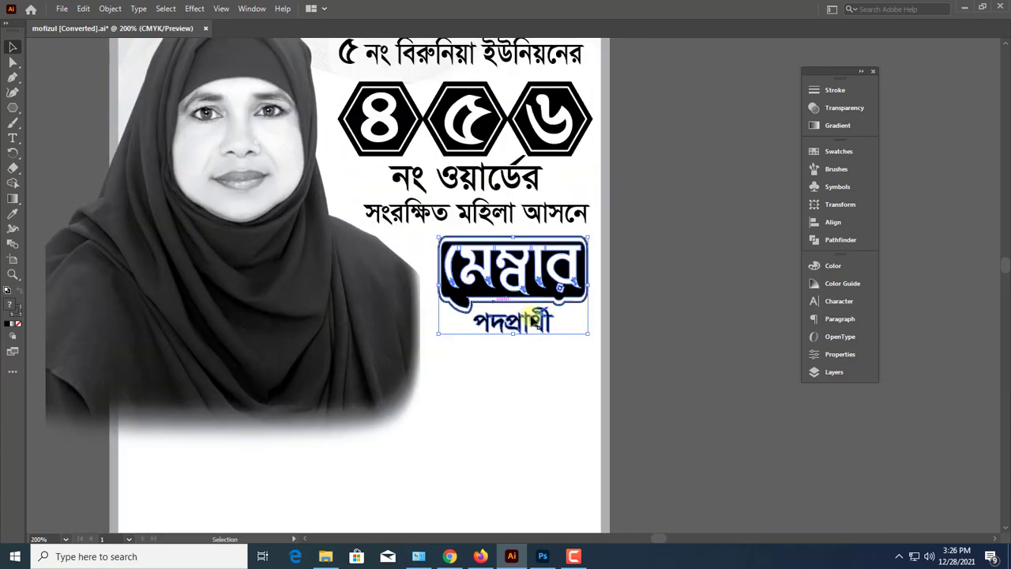
Enlarge the মেম্বার পদপ্রার্থী artwork toward the portrait and lower it slightly to clear the text line above
{"action": "left_click_drag", "start_coordinate": [565, 292], "coordinate": [591, 290]}
{"action": "scroll", "coordinate": [468, 336], "scroll_direction": "up", "scroll_amount": 1}
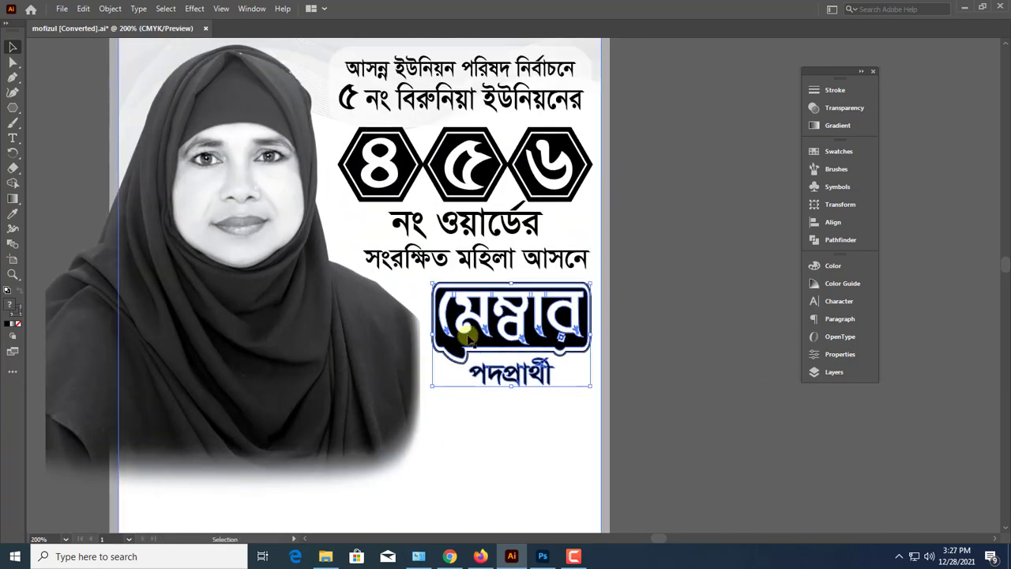
{"action": "left_click_drag", "start_coordinate": [433, 338], "coordinate": [393, 335]}
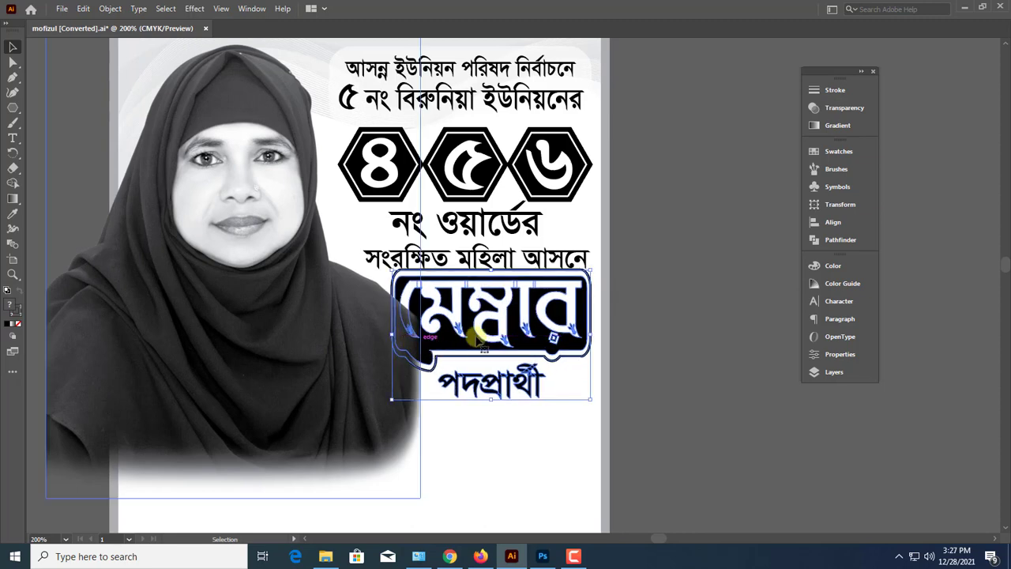
{"action": "left_click_drag", "start_coordinate": [476, 339], "coordinate": [480, 352]}
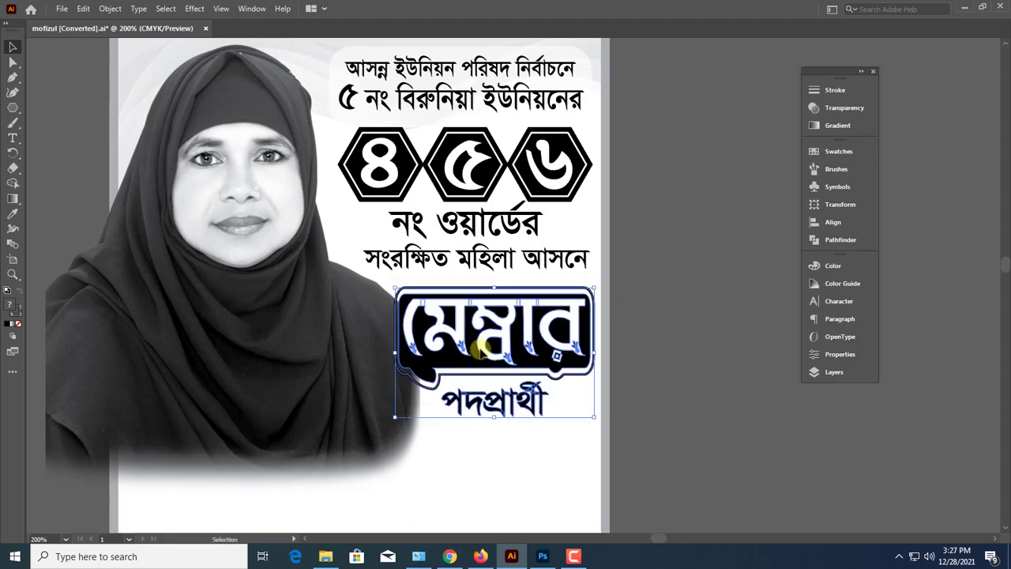
{"action": "left_click", "coordinate": [320, 408]}
{"action": "left_click", "coordinate": [460, 368]}
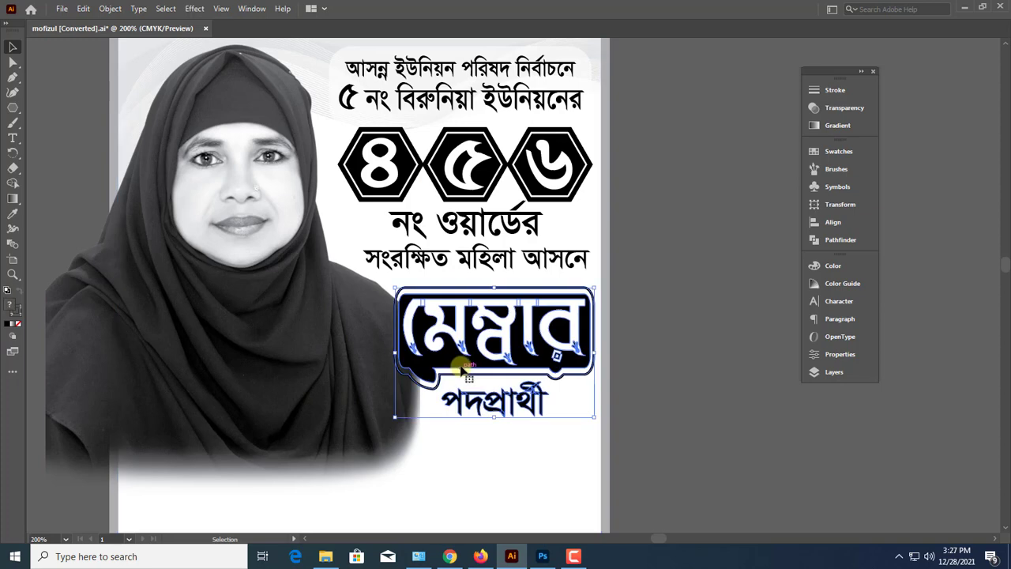
{"action": "scroll", "coordinate": [462, 369], "scroll_direction": "up", "scroll_amount": 1}
{"action": "key", "text": "ctrl+minus"}
{"action": "left_click", "coordinate": [629, 339]}
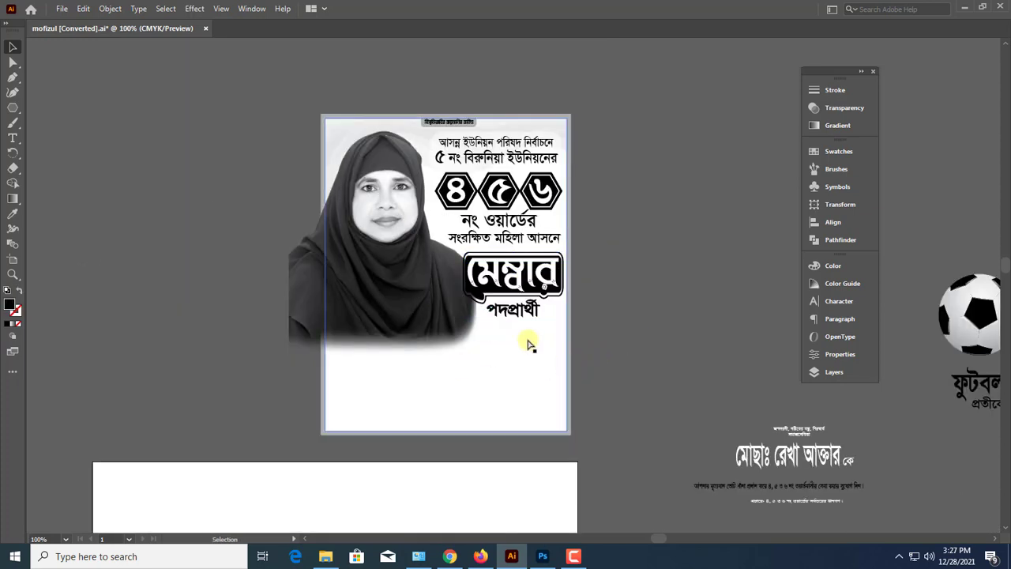
Shift the portrait a little to the left so its shoulder clears the মেম্বার artwork
{"action": "left_click_drag", "start_coordinate": [494, 263], "coordinate": [657, 310]}
{"action": "left_click", "coordinate": [555, 298]}
{"action": "scroll", "coordinate": [561, 303], "scroll_direction": "up", "scroll_amount": 3}
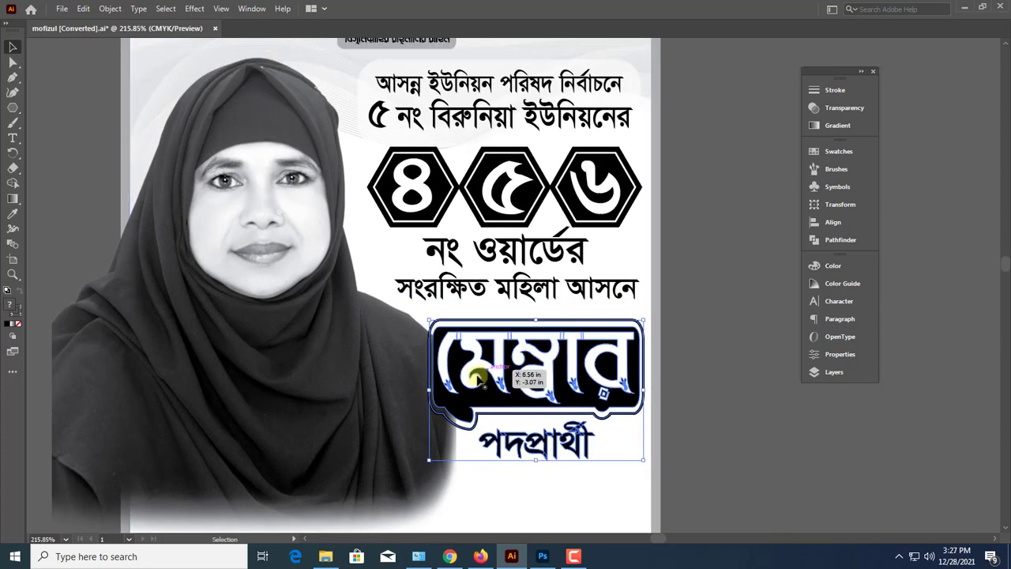
{"action": "left_click", "coordinate": [406, 392]}
{"action": "left_click_drag", "start_coordinate": [456, 291], "coordinate": [429, 291]}
{"action": "key", "text": "ctrl+minus"}
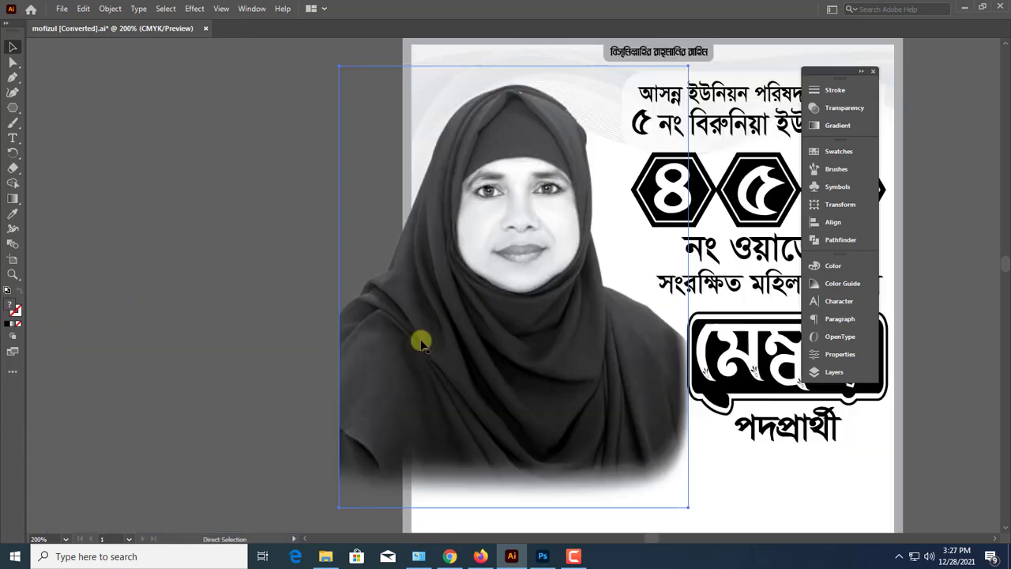
{"action": "key", "text": "ctrl+minus"}
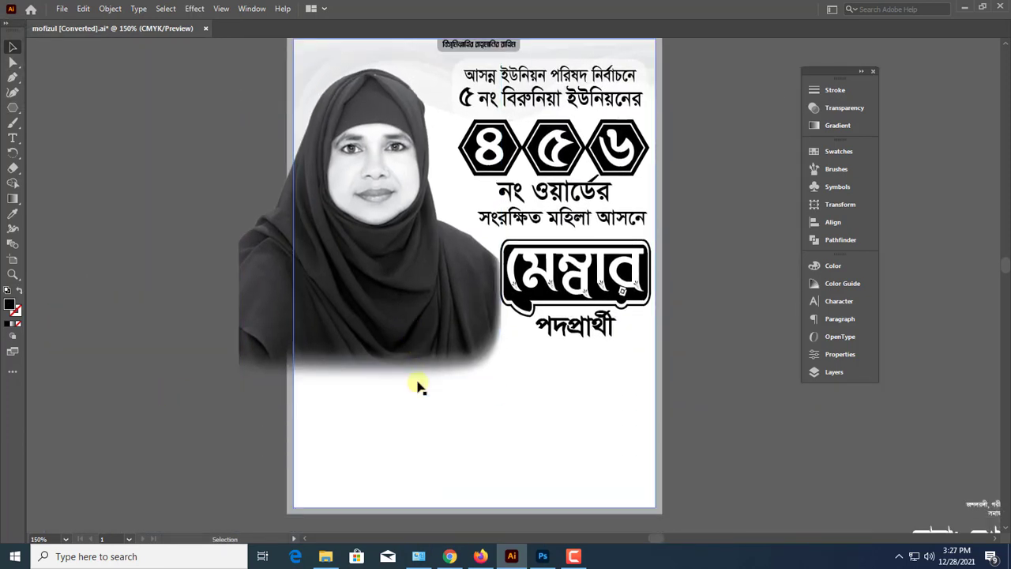
{"action": "left_click_drag", "start_coordinate": [431, 331], "coordinate": [429, 324]}
{"action": "scroll", "coordinate": [531, 353], "scroll_direction": "up", "scroll_amount": 1}
Scale the মেম্বার পদপ্রার্থী artwork down slightly to about 1.57 in wide and 1.02 in high
{"action": "left_click", "coordinate": [591, 309]}
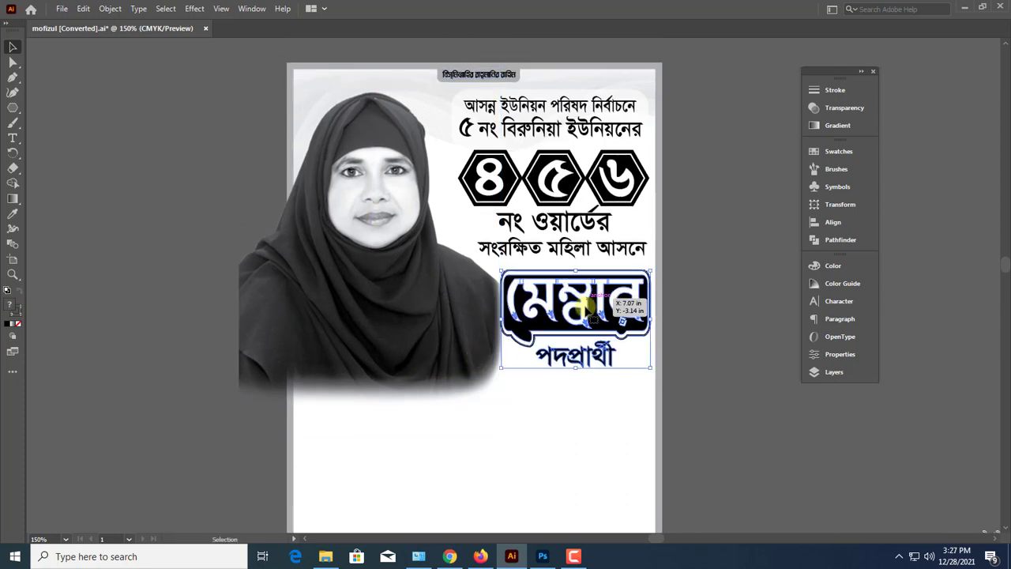
{"action": "scroll", "coordinate": [589, 310], "scroll_direction": "up", "scroll_amount": 1}
{"action": "left_click_drag", "start_coordinate": [502, 351], "coordinate": [508, 350]}
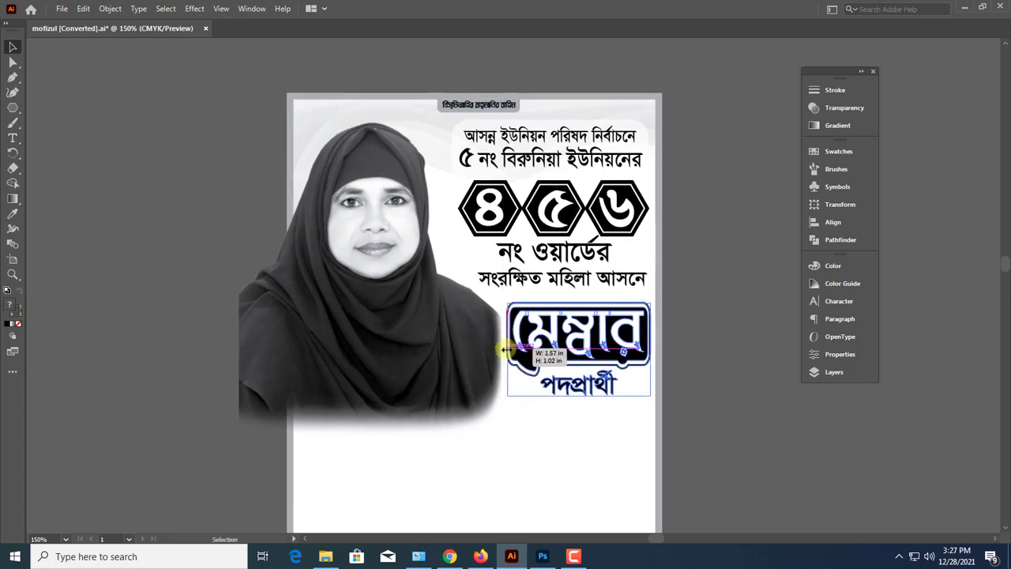
Bring the football symbol with its ফুটবল প্রতীকে label beside the poster and place the candidate's name line above it
{"action": "left_click_drag", "start_coordinate": [574, 336], "coordinate": [447, 279]}
{"action": "key", "text": "ctrl+minus"}
{"action": "key", "text": "ctrl+minus"}
{"action": "left_click", "coordinate": [636, 330]}
{"action": "left_click_drag", "start_coordinate": [735, 318], "coordinate": [540, 304]}
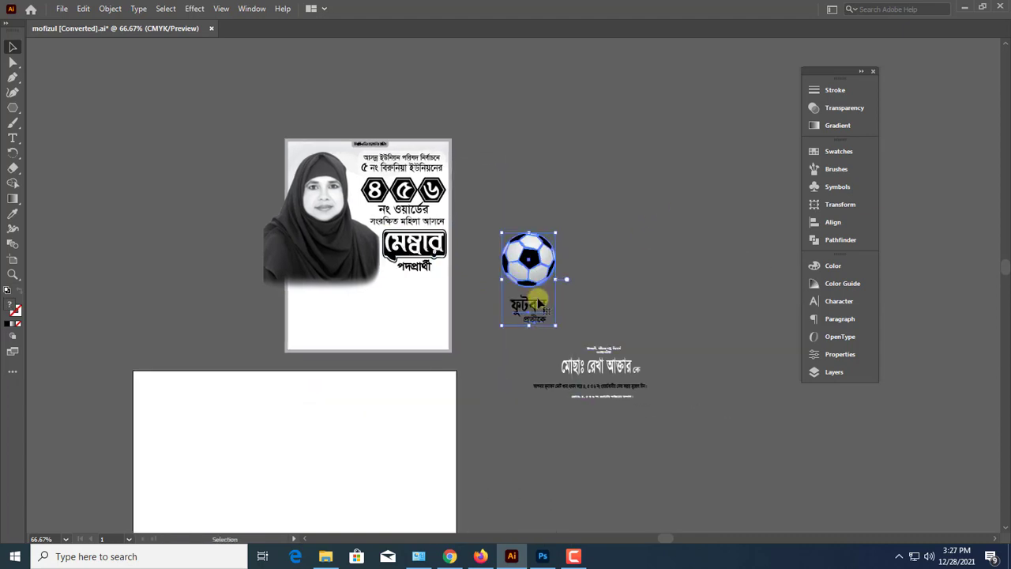
{"action": "left_click_drag", "start_coordinate": [436, 245], "coordinate": [632, 318]}
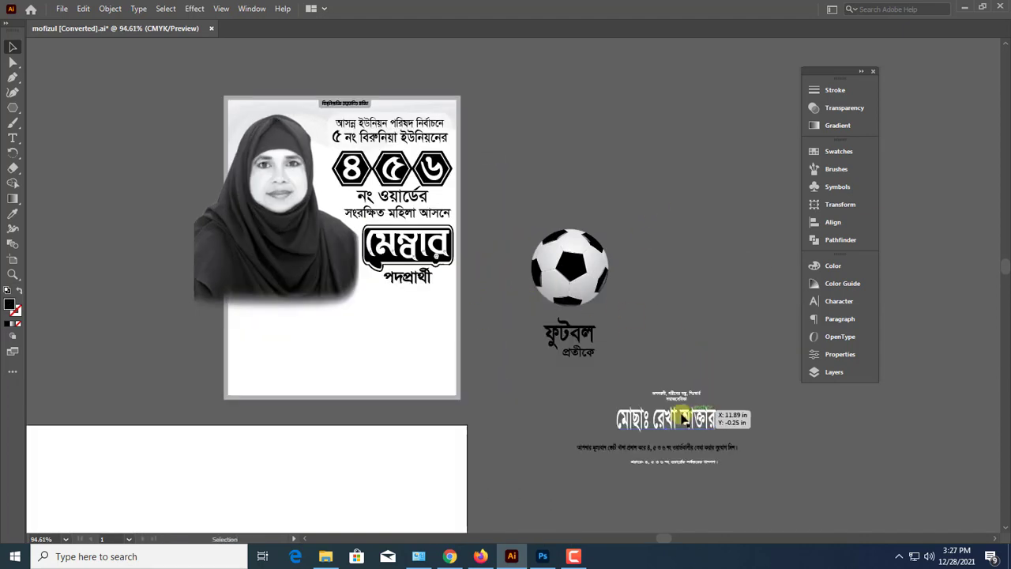
{"action": "left_click_drag", "start_coordinate": [692, 424], "coordinate": [652, 153]}
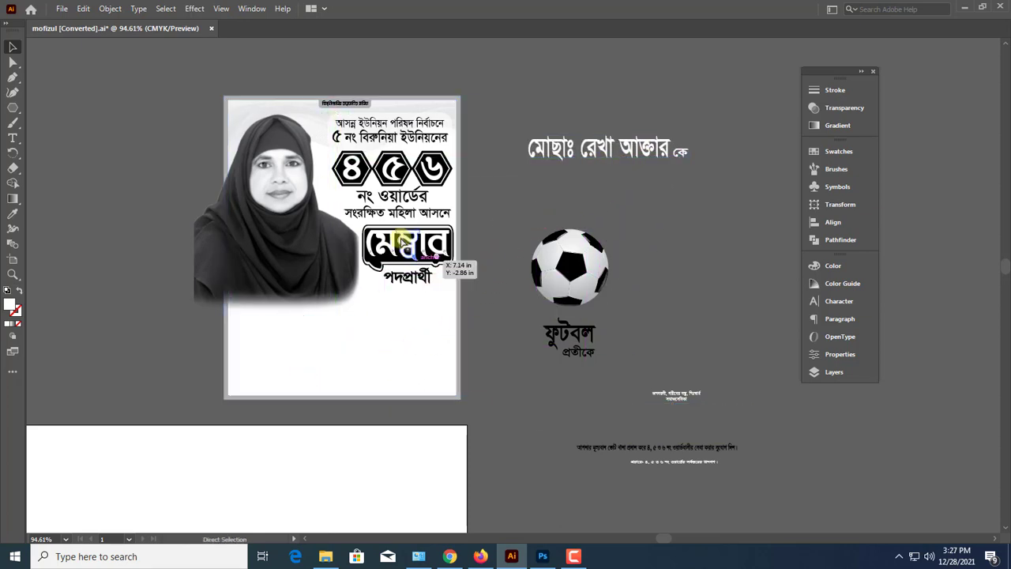
{"action": "scroll", "coordinate": [474, 264], "scroll_direction": "up", "scroll_amount": 3}
{"action": "left_click", "coordinate": [457, 260]}
{"action": "scroll", "coordinate": [456, 260], "scroll_direction": "up", "scroll_amount": 2}
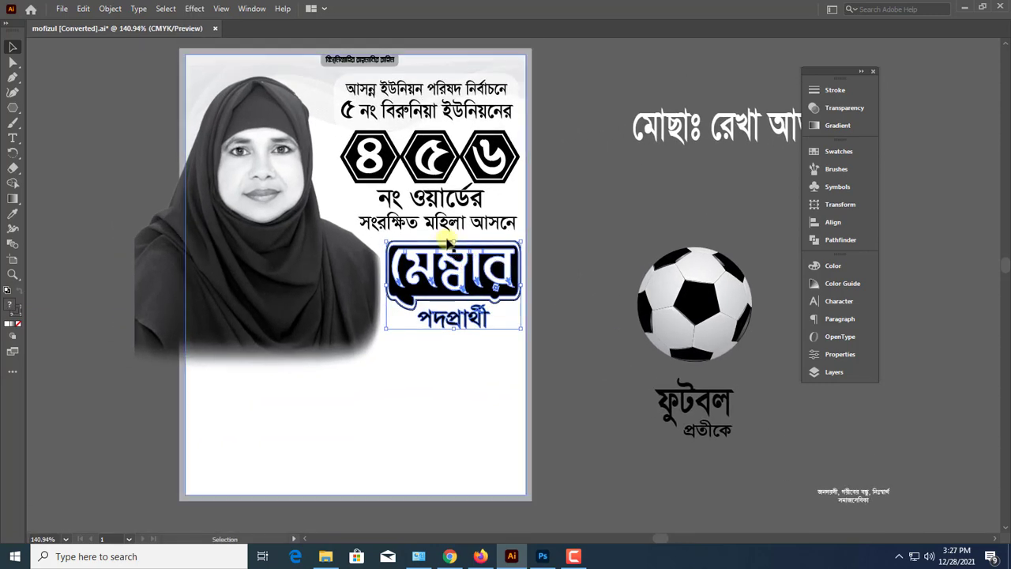
{"action": "scroll", "coordinate": [433, 135], "scroll_direction": "up", "scroll_amount": 3}
{"action": "left_click", "coordinate": [433, 128]}
{"action": "left_click_drag", "start_coordinate": [433, 128], "coordinate": [433, 113]}
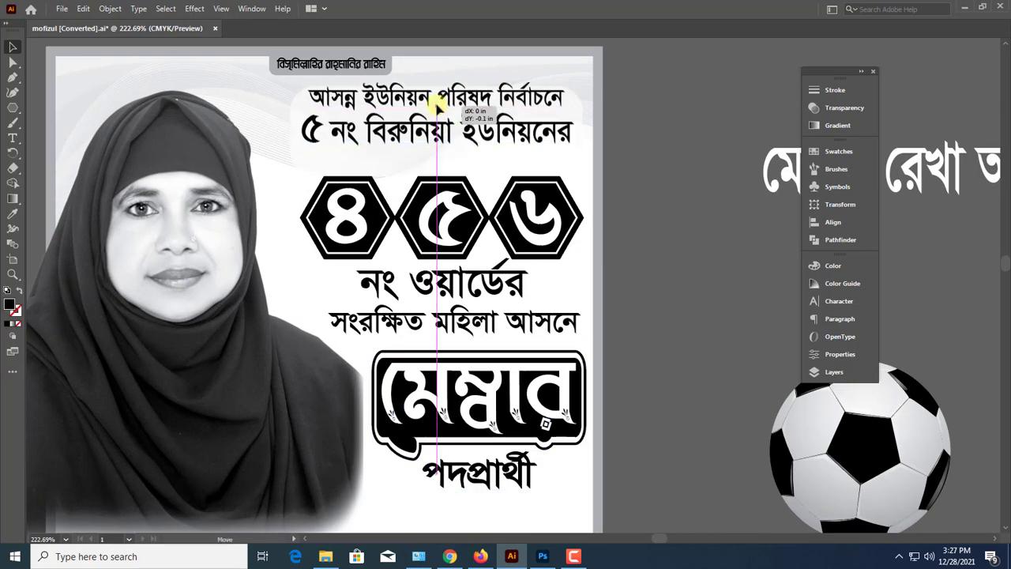
{"action": "key", "text": "ctrl+z"}
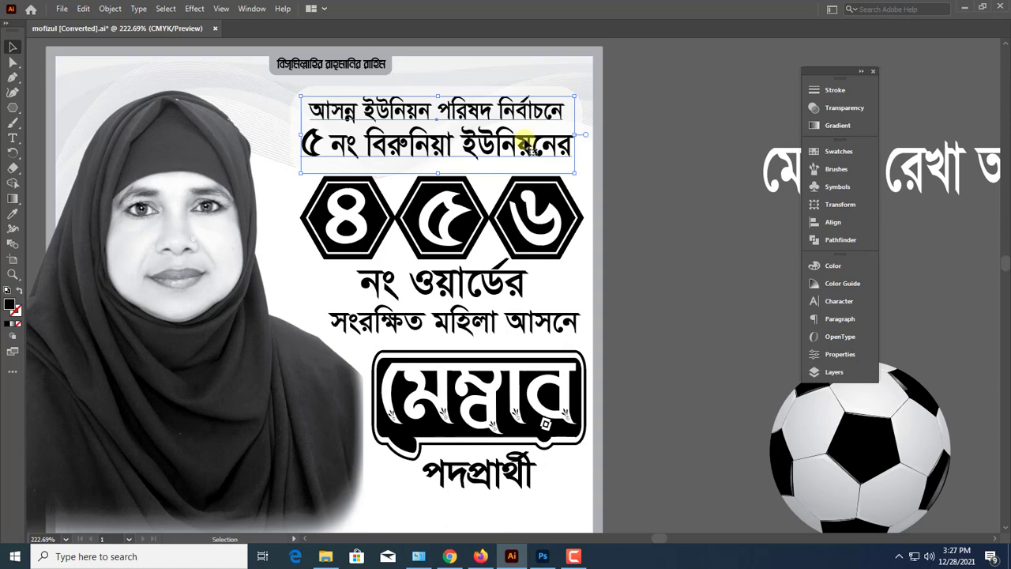
Move the two-line headline and its rounded panel up slightly, and shorten the panel from its lower edge
{"action": "left_click", "coordinate": [579, 128], "text": "shift"}
{"action": "left_click_drag", "start_coordinate": [493, 137], "coordinate": [493, 129]}
{"action": "left_click_drag", "start_coordinate": [438, 168], "coordinate": [437, 161]}
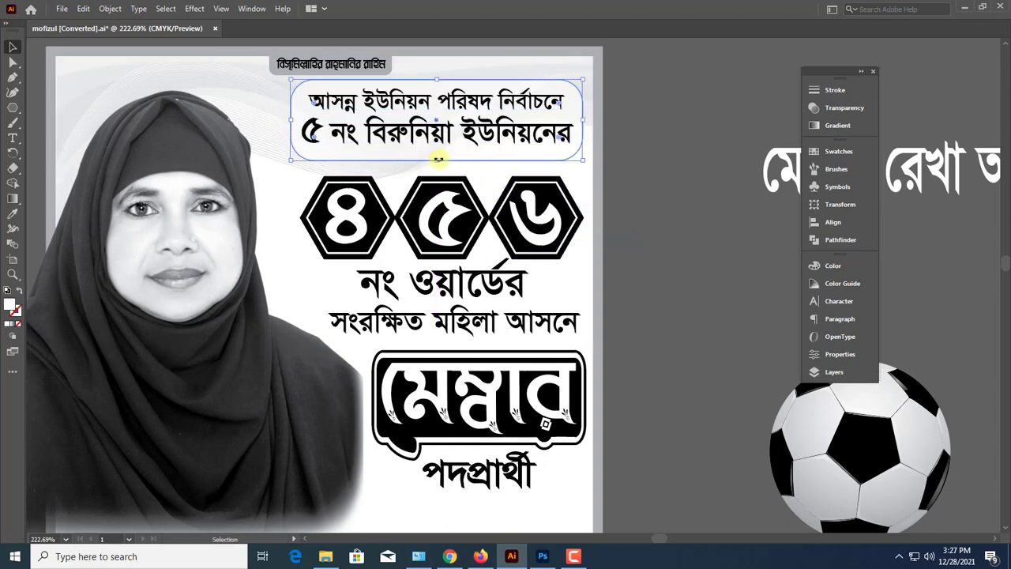
Shrink and raise the hexagonal badge row close beneath the headline, and move both ward text lines up under it
{"action": "left_click_drag", "start_coordinate": [447, 258], "coordinate": [440, 236]}
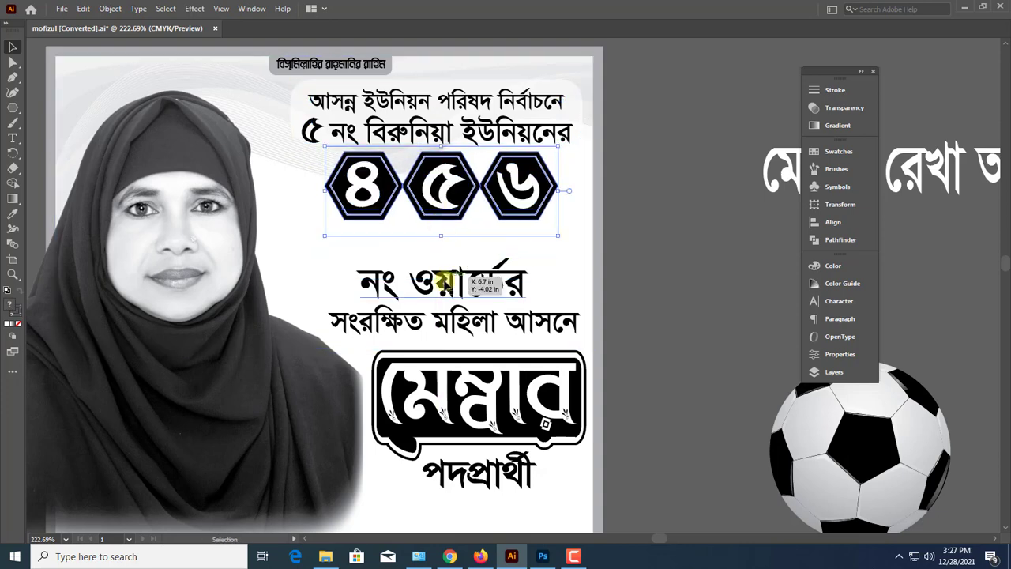
{"action": "left_click", "coordinate": [456, 285]}
{"action": "left_click_drag", "start_coordinate": [456, 285], "coordinate": [461, 255]}
{"action": "left_click", "coordinate": [632, 323]}
Move the মেম্বার পদপ্রার্থী artwork up to just beneath the সংরক্ষিত মহিলা আসনে line
{"action": "scroll", "coordinate": [600, 331], "scroll_direction": "down", "scroll_amount": 1}
{"action": "left_click", "coordinate": [500, 360]}
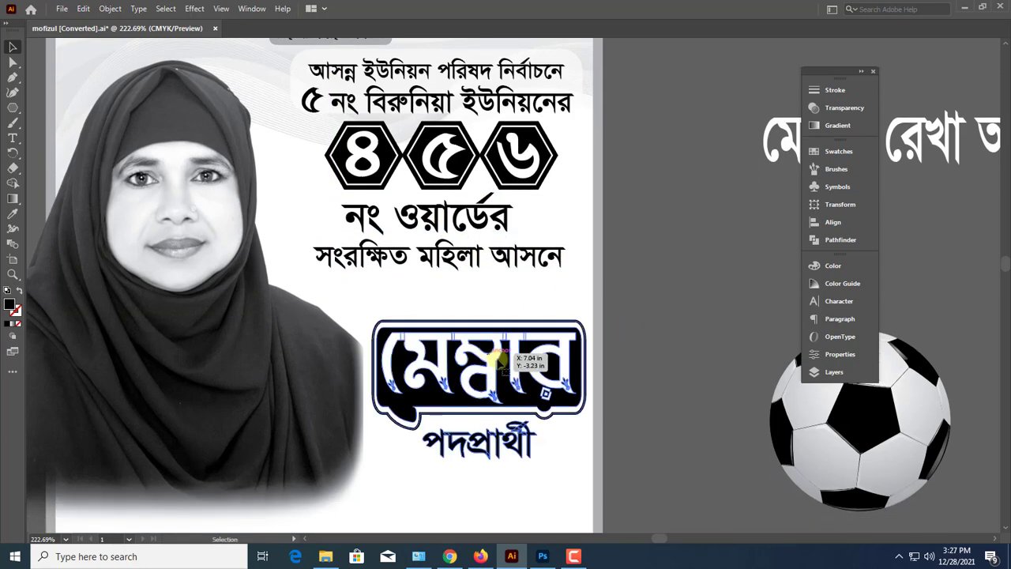
{"action": "left_click_drag", "start_coordinate": [500, 359], "coordinate": [492, 320]}
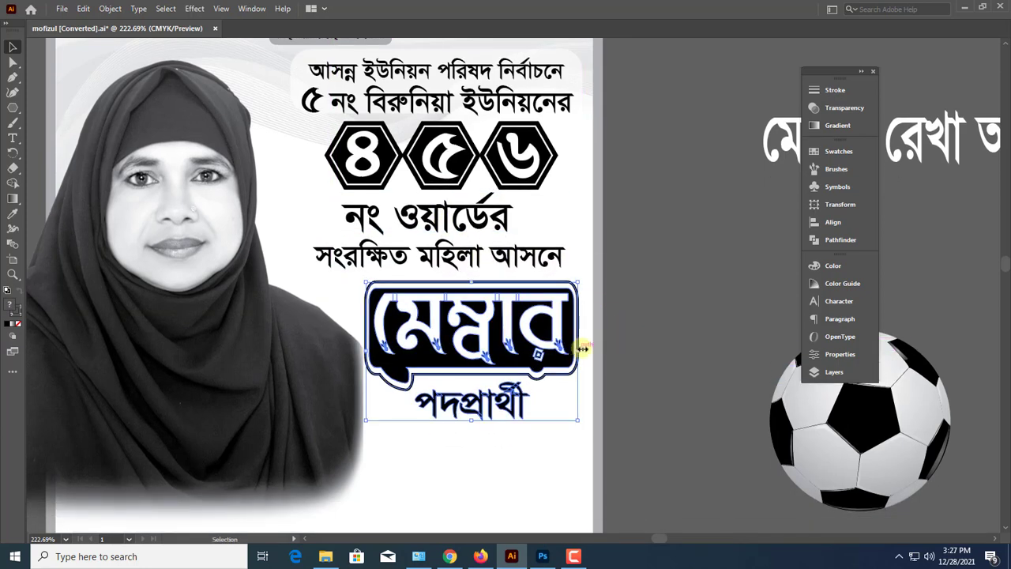
{"action": "scroll", "coordinate": [577, 344], "scroll_direction": "down", "scroll_amount": 5}
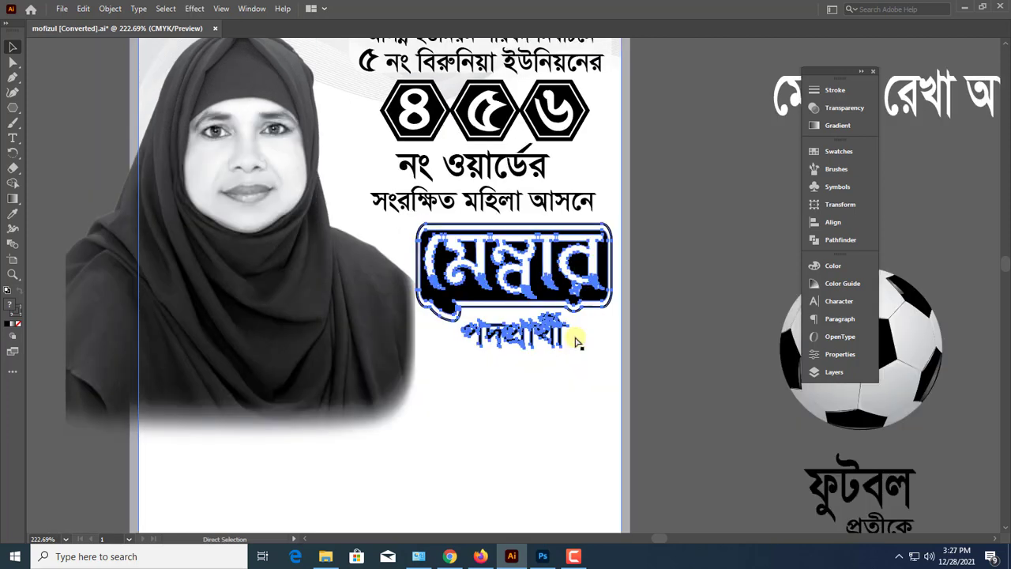
{"action": "left_click", "coordinate": [684, 316]}
{"action": "left_click", "coordinate": [683, 318]}
Place the candidate's white name line in the poster's empty lower area, below the portrait
{"action": "scroll", "coordinate": [681, 340], "scroll_direction": "down", "scroll_amount": 2}
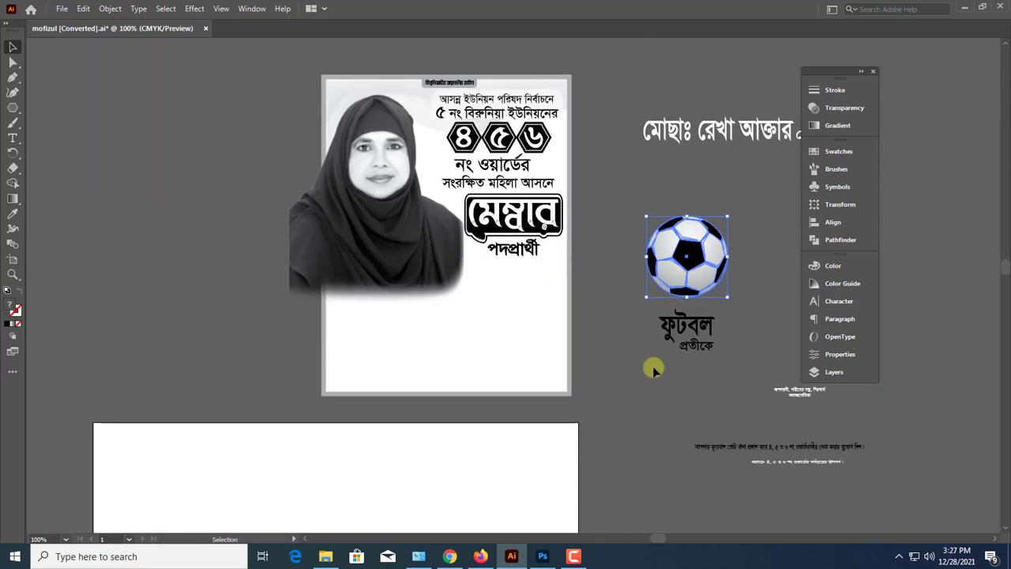
{"action": "left_click_drag", "start_coordinate": [650, 267], "coordinate": [605, 290]}
{"action": "left_click_drag", "start_coordinate": [685, 162], "coordinate": [384, 350]}
Reduce the selected white rectangle to the poster's lower part, starting just below পদপ্রার্থী, and fill it with black
{"action": "left_click", "coordinate": [242, 348]}
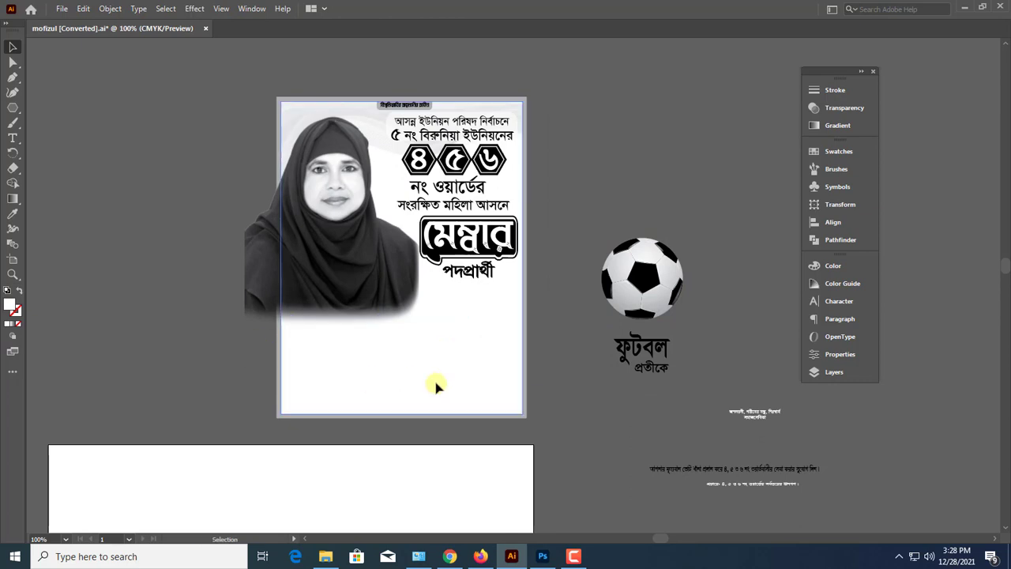
{"action": "left_click_drag", "start_coordinate": [429, 382], "coordinate": [540, 378]}
{"action": "key", "text": "ctrl+z"}
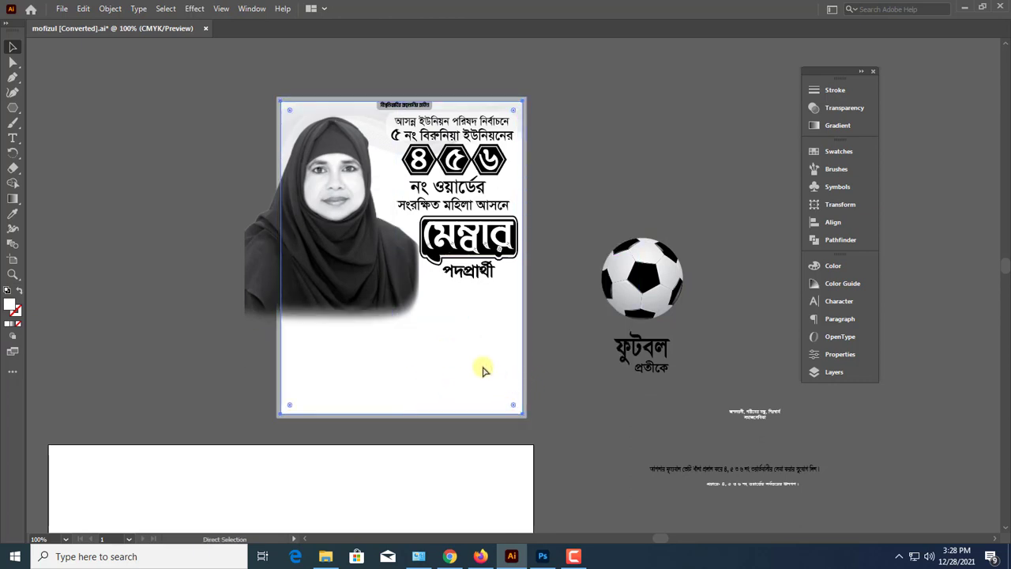
{"action": "key", "text": "v"}
{"action": "left_click_drag", "start_coordinate": [403, 100], "coordinate": [422, 287]}
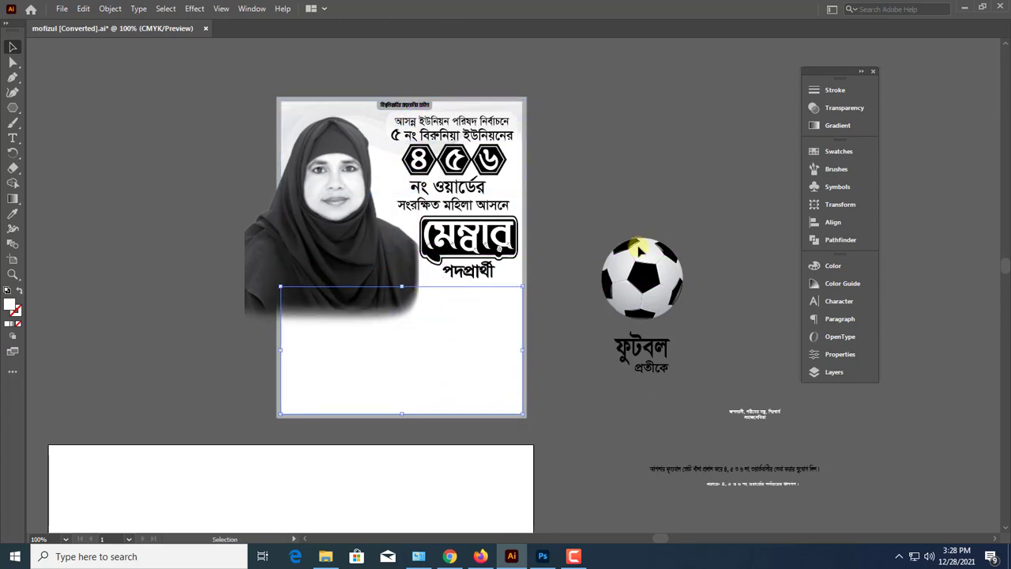
{"action": "left_click", "coordinate": [812, 272]}
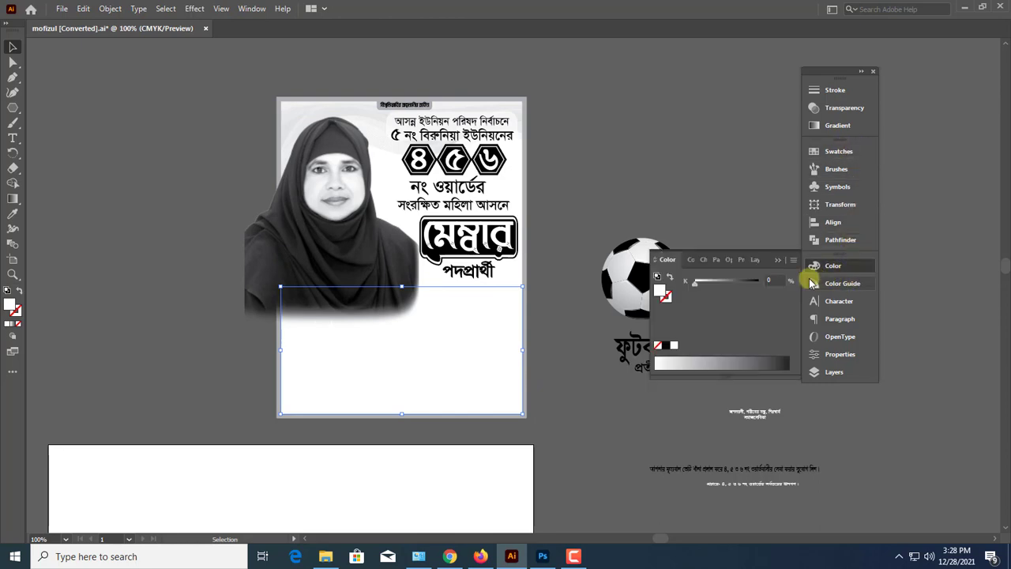
{"action": "left_click_drag", "start_coordinate": [721, 286], "coordinate": [781, 264]}
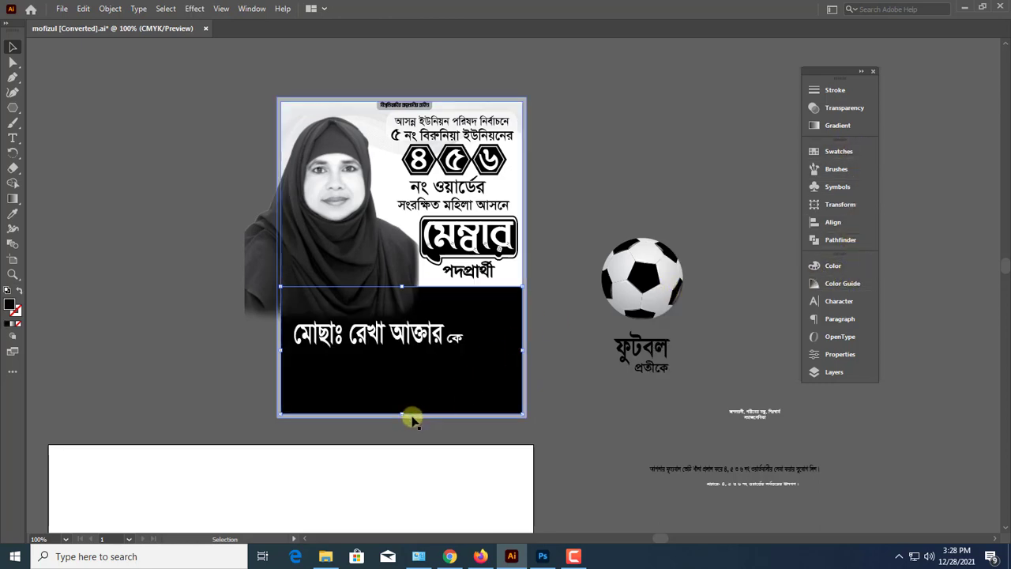
Shorten the black rectangle from its lower and upper edges into a band around the candidate's name line
{"action": "left_click_drag", "start_coordinate": [404, 418], "coordinate": [402, 369]}
{"action": "key", "text": "ctrl+="}
{"action": "key", "text": "ctrl+="}
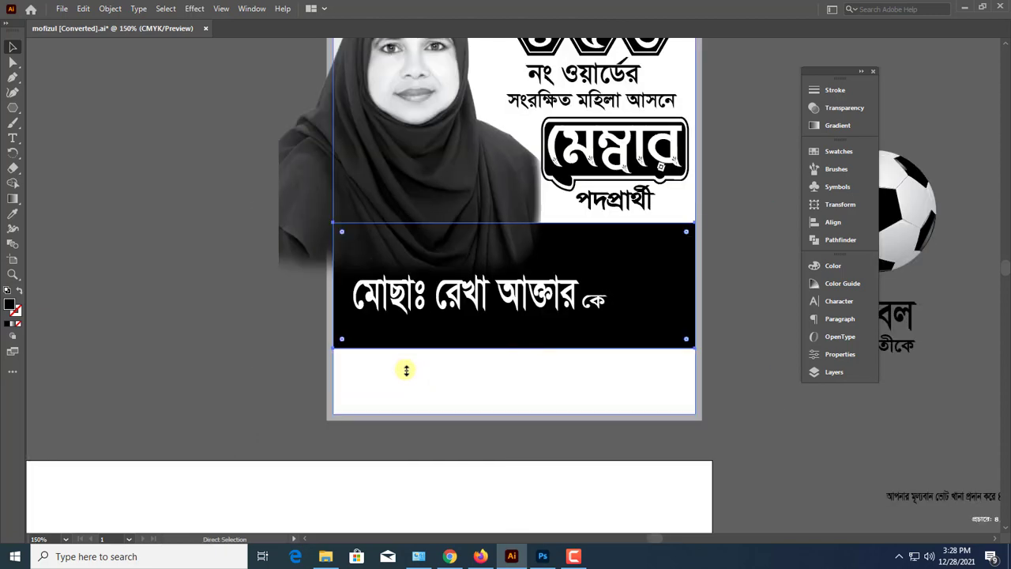
{"action": "left_click_drag", "start_coordinate": [514, 202], "coordinate": [514, 235]}
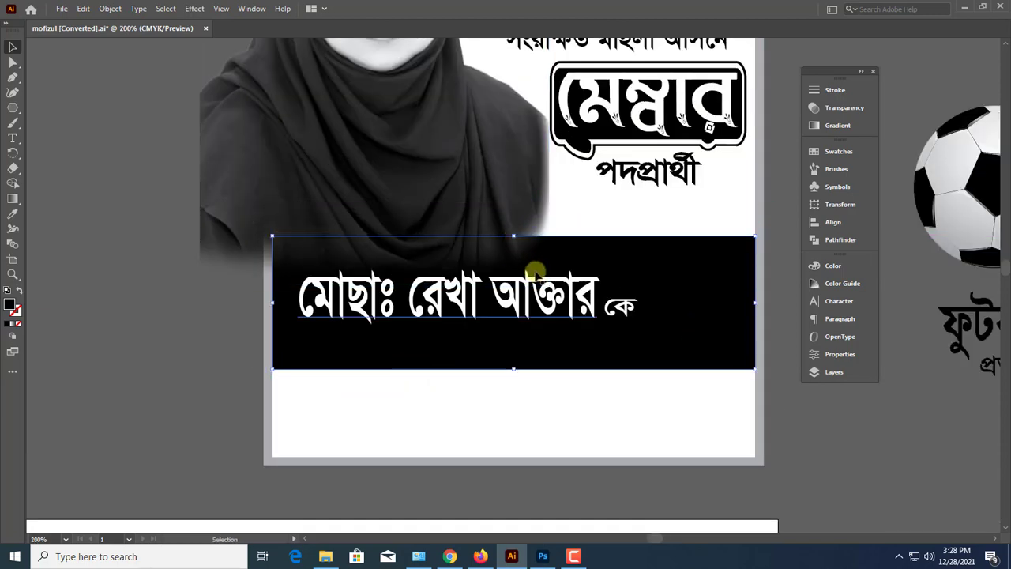
Bring the black band in front of the portrait, keeping the candidate's name line above the band
{"action": "key", "text": "ctrl+shift+bracketright"}
{"action": "key", "text": "ctrl+y"}
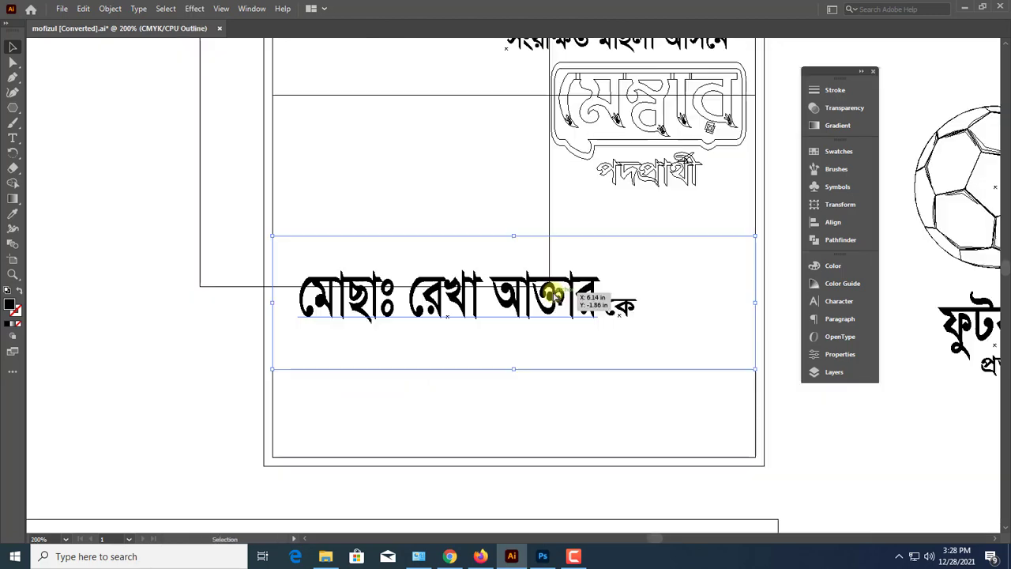
{"action": "left_click", "coordinate": [553, 292]}
{"action": "key", "text": "ctrl+y"}
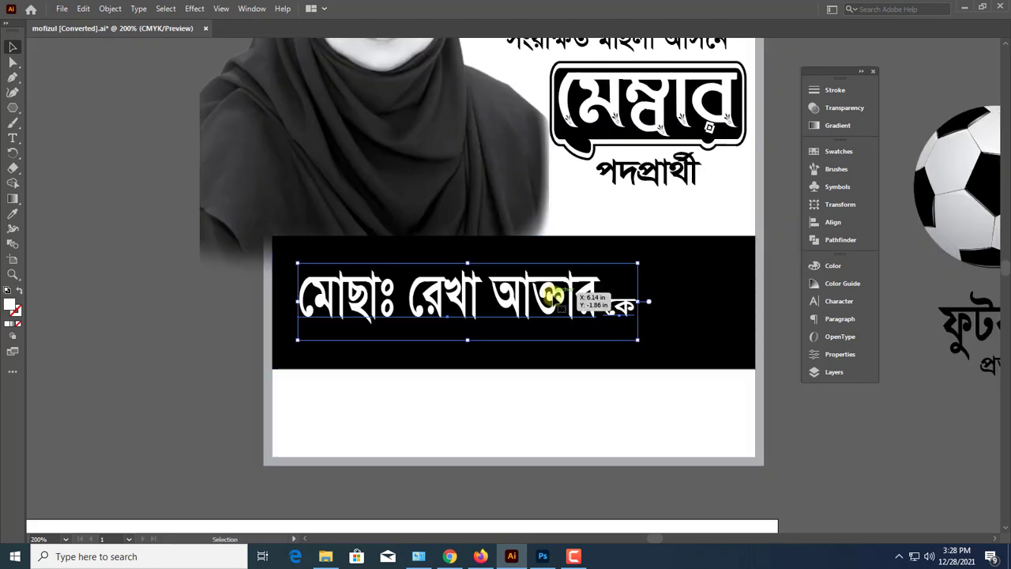
{"action": "left_click_drag", "start_coordinate": [548, 280], "coordinate": [493, 355]}
Trim the black band's upper, lower and right edges so it fits closely around the candidate's name line
{"action": "left_click", "coordinate": [569, 298]}
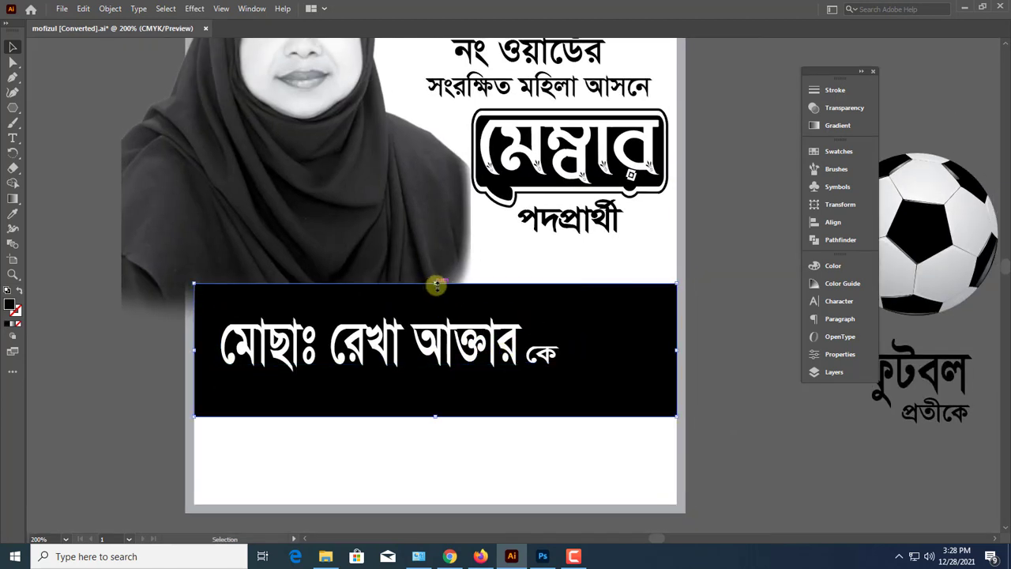
{"action": "left_click_drag", "start_coordinate": [436, 284], "coordinate": [436, 295]}
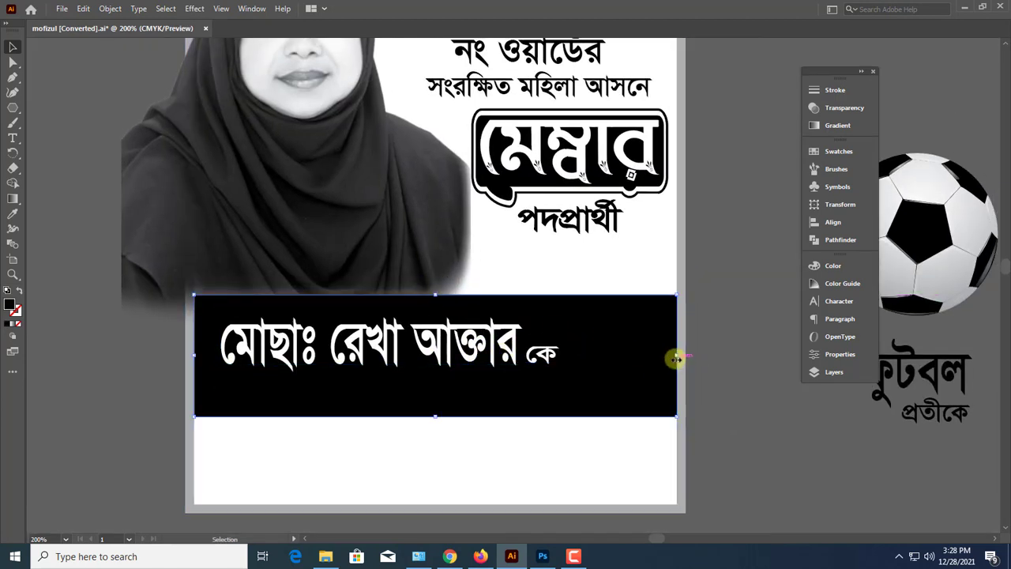
{"action": "left_click_drag", "start_coordinate": [677, 358], "coordinate": [566, 356]}
{"action": "left_click_drag", "start_coordinate": [381, 416], "coordinate": [388, 386]}
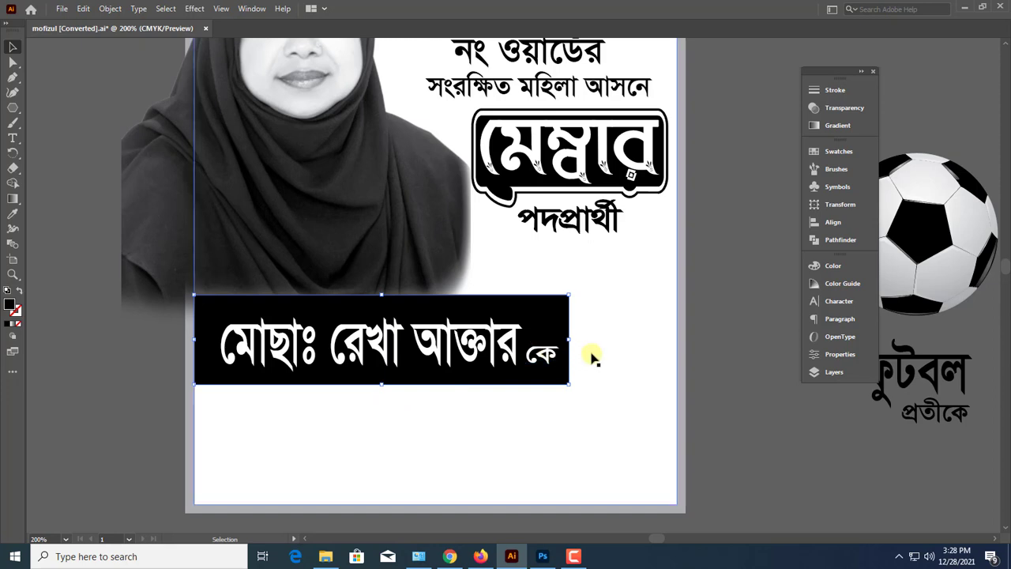
{"action": "left_click", "coordinate": [433, 340]}
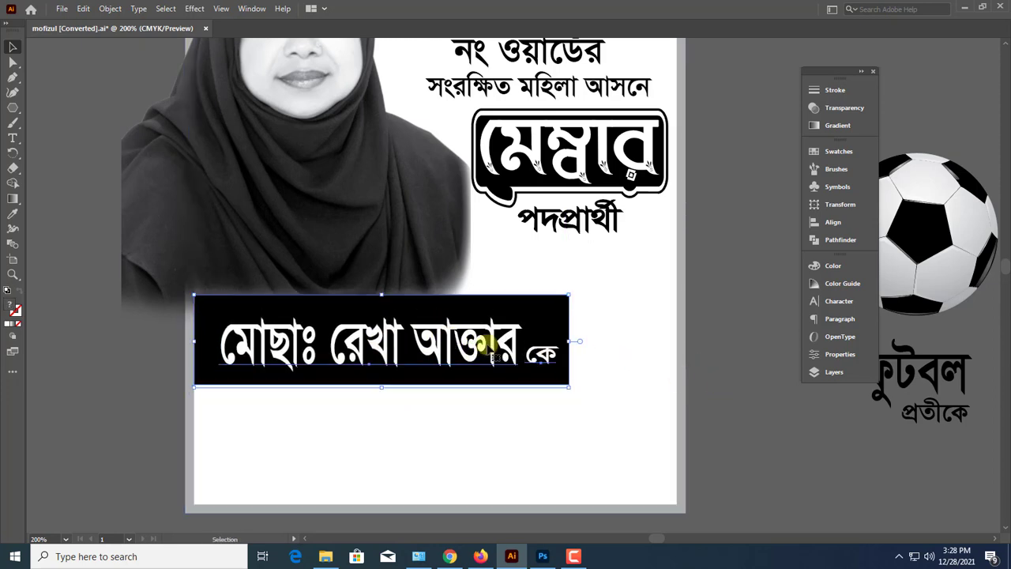
{"action": "left_click", "coordinate": [163, 341]}
Move the football closer to the poster, just outside its right border
{"action": "scroll", "coordinate": [241, 380], "scroll_direction": "up", "scroll_amount": 1}
{"action": "key", "text": "ctrl+minus"}
{"action": "key", "text": "ctrl+minus"}
{"action": "key", "text": "ctrl+minus"}
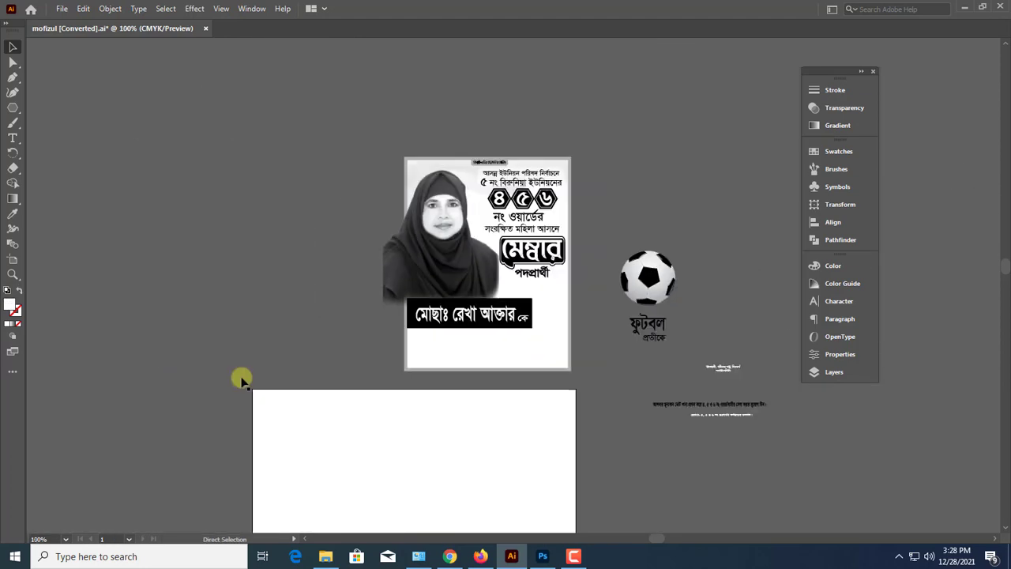
{"action": "left_click_drag", "start_coordinate": [662, 342], "coordinate": [726, 365]}
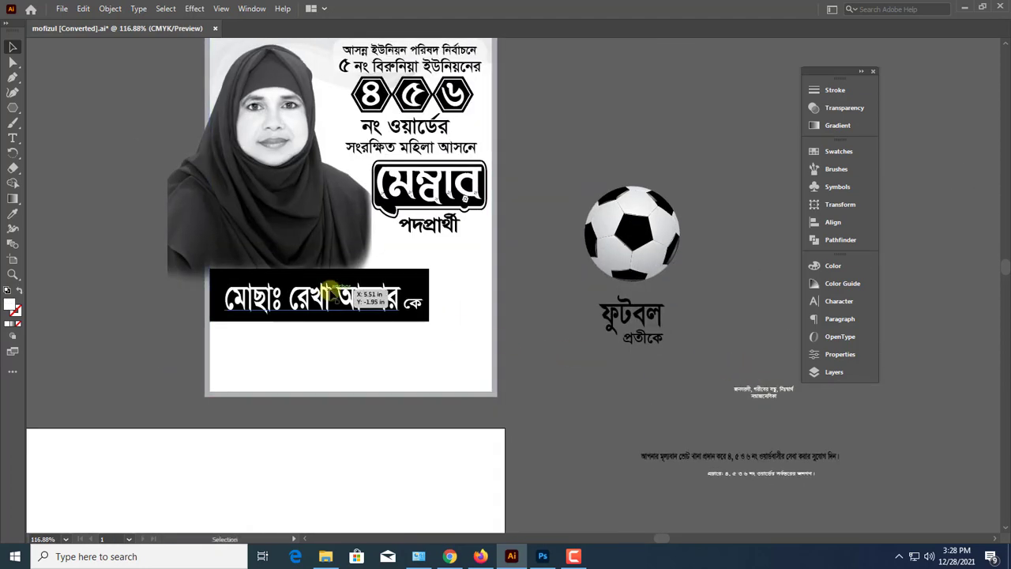
{"action": "scroll", "coordinate": [330, 286], "scroll_direction": "up", "scroll_amount": 3}
{"action": "left_click", "coordinate": [437, 308]}
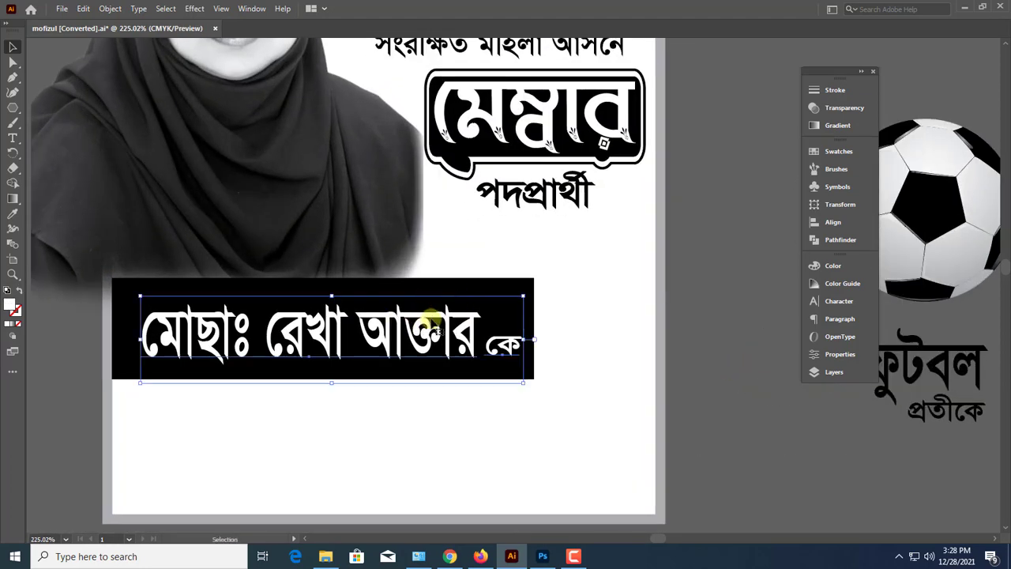
{"action": "left_click", "coordinate": [533, 318]}
{"action": "left_click_drag", "start_coordinate": [534, 328], "coordinate": [358, 330]}
{"action": "left_click_drag", "start_coordinate": [703, 264], "coordinate": [530, 313]}
{"action": "left_click_drag", "start_coordinate": [628, 268], "coordinate": [635, 283]}
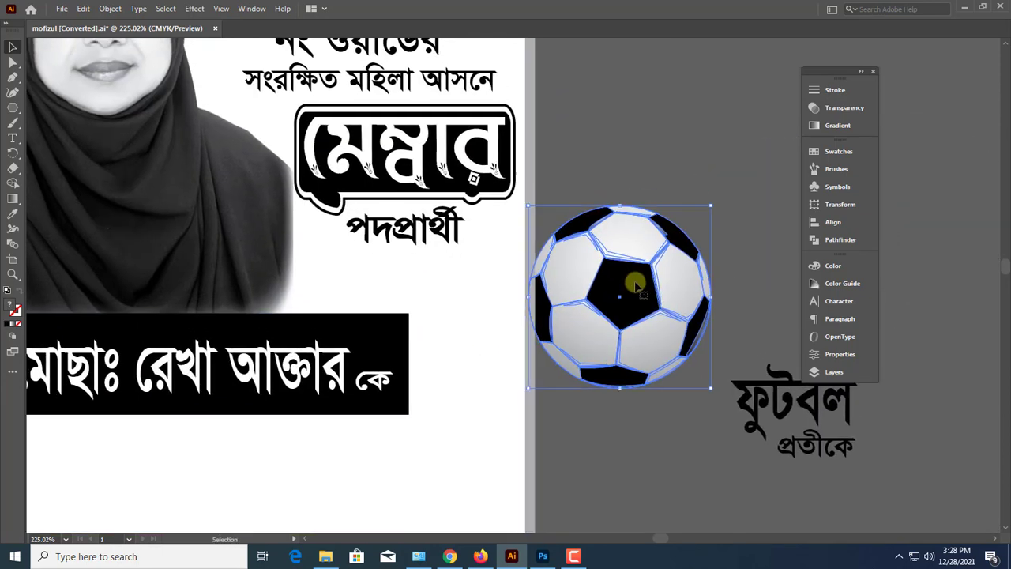
Extend the black band's right end to the inner edge of the poster's grey border
{"action": "scroll", "coordinate": [635, 283], "scroll_direction": "left", "scroll_amount": 3}
{"action": "left_click", "coordinate": [393, 332]}
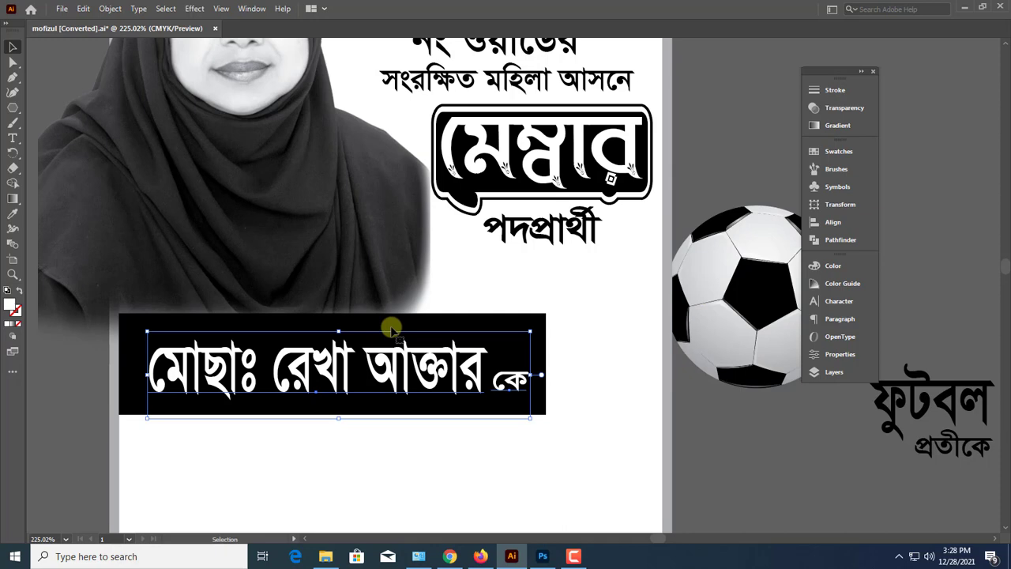
{"action": "left_click", "coordinate": [478, 322]}
{"action": "scroll", "coordinate": [458, 352], "scroll_direction": "down", "scroll_amount": 2}
{"action": "scroll", "coordinate": [455, 353], "scroll_direction": "up", "scroll_amount": 2}
{"action": "scroll", "coordinate": [456, 355], "scroll_direction": "down", "scroll_amount": 1}
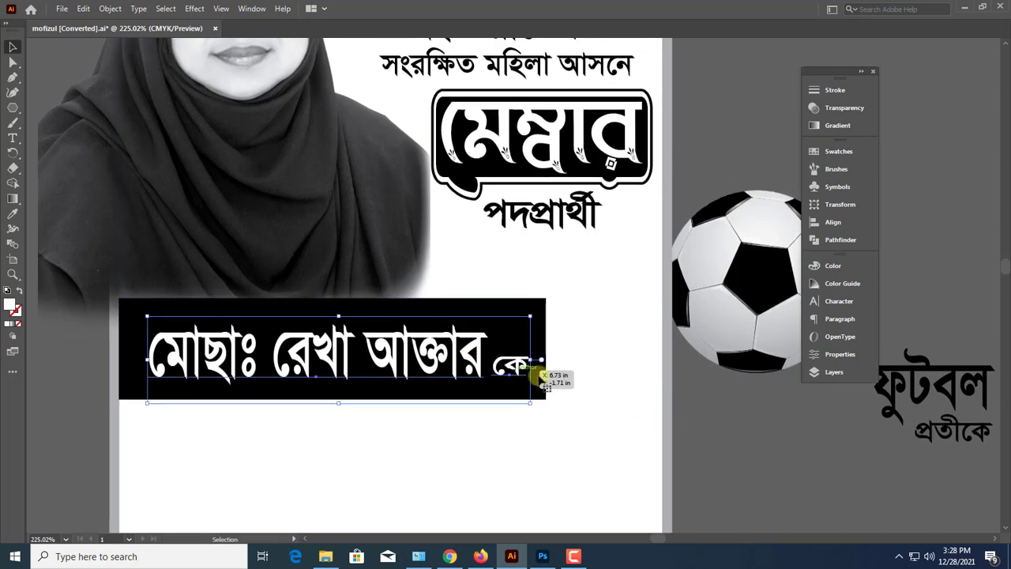
{"action": "left_click_drag", "start_coordinate": [549, 350], "coordinate": [668, 355]}
{"action": "left_click", "coordinate": [671, 395]}
{"action": "left_click", "coordinate": [668, 395]}
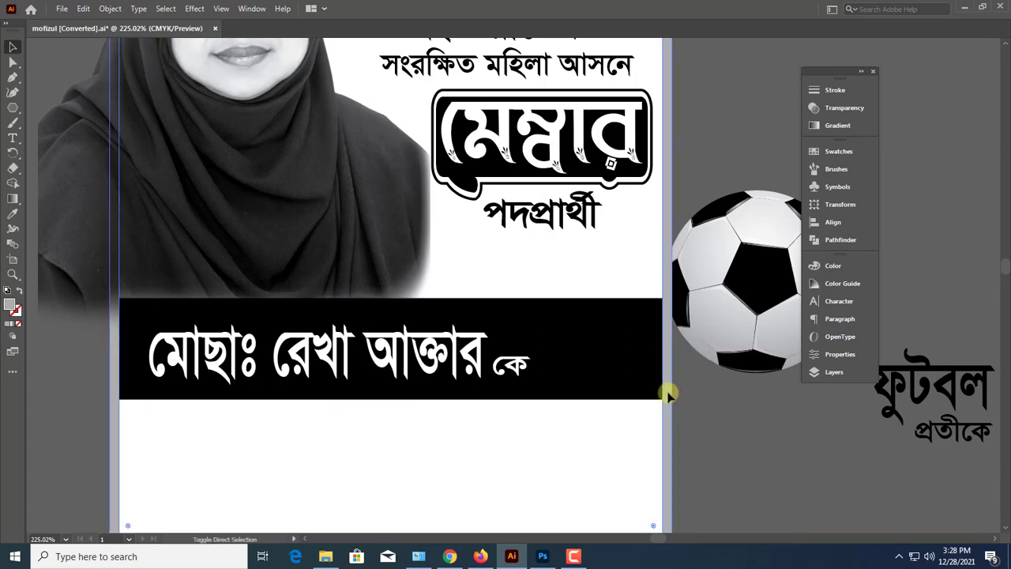
Enlarge the candidate's name line so it spans nearly the full width of the black band
{"action": "left_click", "coordinate": [454, 352]}
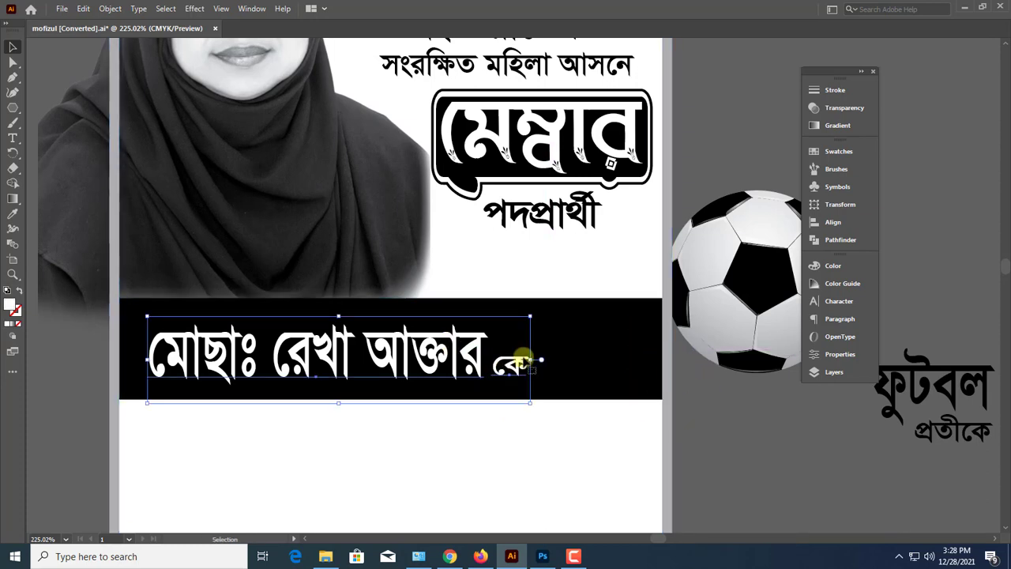
{"action": "left_click_drag", "start_coordinate": [537, 356], "coordinate": [648, 359]}
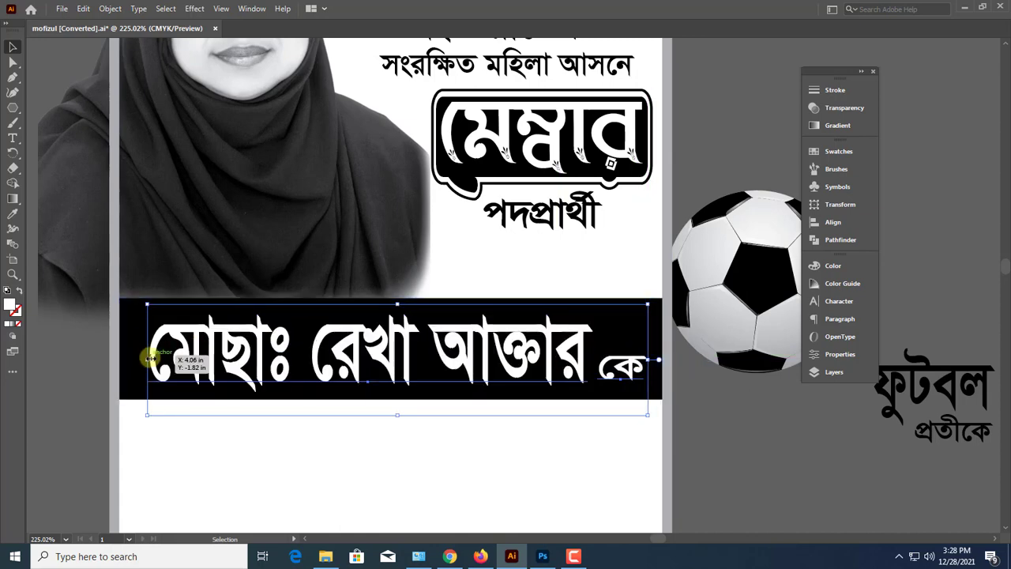
{"action": "left_click_drag", "start_coordinate": [149, 358], "coordinate": [131, 350]}
Move the black band and its name line down together, leaving open space beneath পদপ্রার্থী
{"action": "left_click_drag", "start_coordinate": [550, 355], "coordinate": [552, 416]}
{"action": "key", "text": "ctrl+minus"}
{"action": "key", "text": "ctrl+minus"}
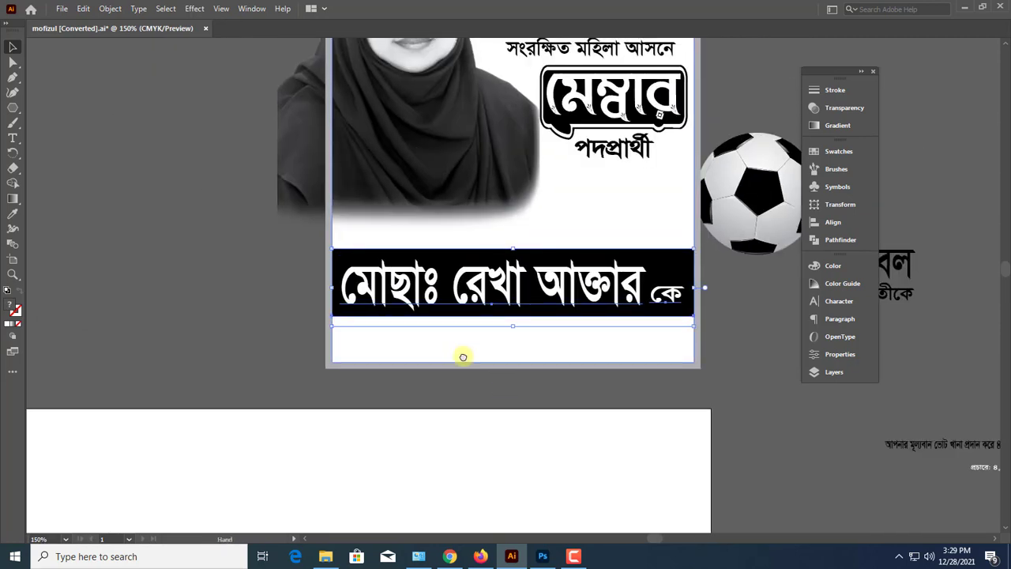
{"action": "left_click_drag", "start_coordinate": [463, 356], "coordinate": [412, 500]}
{"action": "left_click_drag", "start_coordinate": [408, 297], "coordinate": [410, 359]}
{"action": "scroll", "coordinate": [442, 338], "scroll_direction": "up", "scroll_amount": 1}
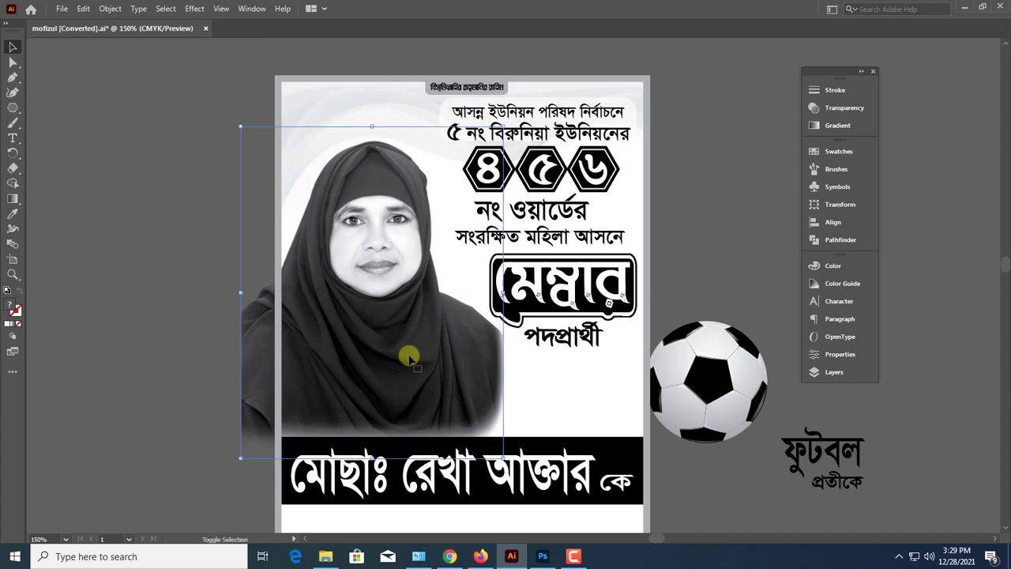
Place the football on the poster in the space between পদপ্রার্থী and the black band
{"action": "left_click_drag", "start_coordinate": [725, 404], "coordinate": [625, 384]}
{"action": "left_click", "coordinate": [690, 385]}
{"action": "scroll", "coordinate": [656, 385], "scroll_direction": "up", "scroll_amount": 3}
{"action": "scroll", "coordinate": [649, 371], "scroll_direction": "down", "scroll_amount": 2}
{"action": "left_click_drag", "start_coordinate": [579, 256], "coordinate": [610, 265]}
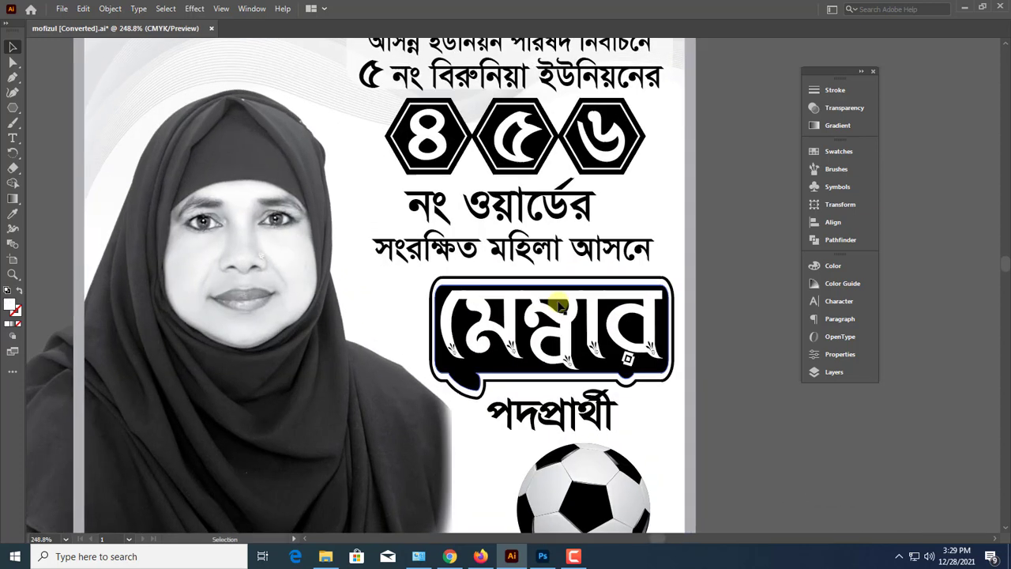
Nudge the নং ওয়ার্ডের line slightly to the right above the সংরক্ষিত মহিলা আসনে line
{"action": "left_click", "coordinate": [556, 302]}
{"action": "left_click", "coordinate": [550, 253]}
{"action": "left_click_drag", "start_coordinate": [522, 209], "coordinate": [527, 207]}
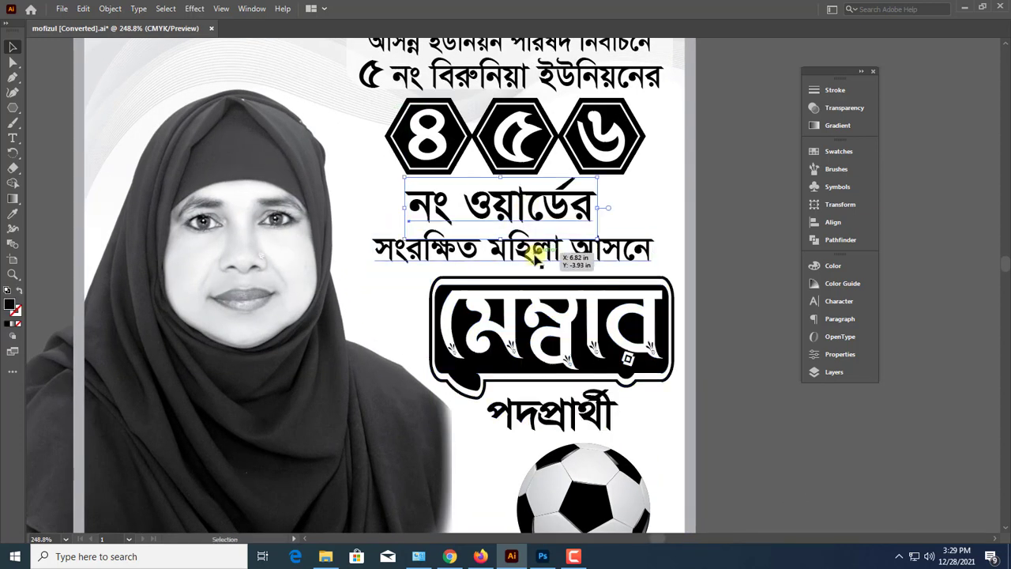
{"action": "left_click", "coordinate": [537, 253]}
{"action": "left_click", "coordinate": [557, 336]}
{"action": "scroll", "coordinate": [557, 335], "scroll_direction": "down", "scroll_amount": 1}
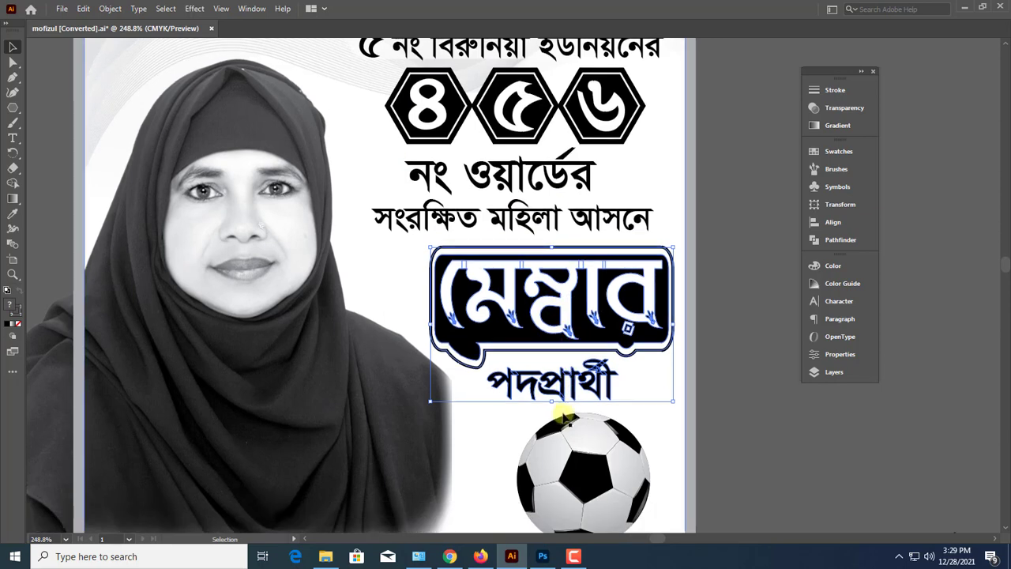
{"action": "scroll", "coordinate": [553, 388], "scroll_direction": "down", "scroll_amount": 3}
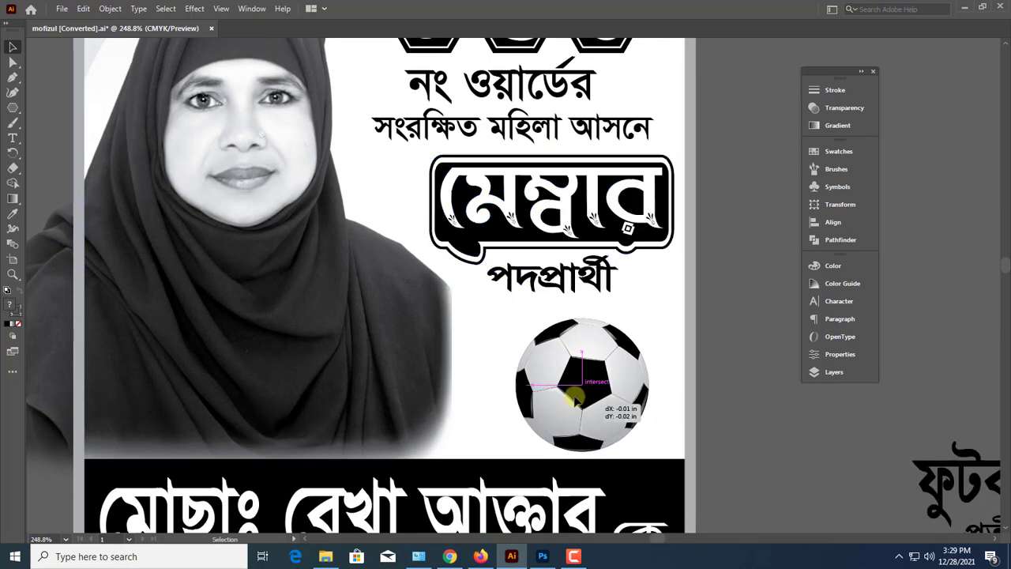
Enlarge the football to about 1.02 in wide and shift it slightly left beneath পদপ্রার্থী
{"action": "left_click", "coordinate": [586, 405]}
{"action": "scroll", "coordinate": [585, 405], "scroll_direction": "down", "scroll_amount": 3}
{"action": "left_click_drag", "start_coordinate": [513, 302], "coordinate": [491, 301]}
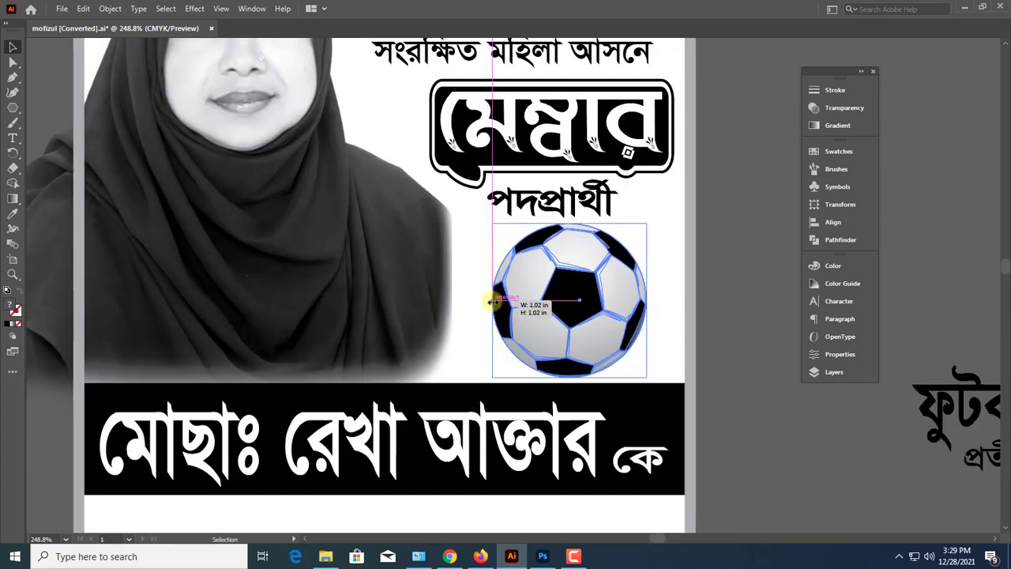
{"action": "left_click", "coordinate": [735, 359]}
{"action": "key", "text": "ctrl+minus"}
{"action": "key", "text": "ctrl+minus"}
{"action": "left_click_drag", "start_coordinate": [728, 364], "coordinate": [655, 348]}
{"action": "left_click_drag", "start_coordinate": [480, 281], "coordinate": [461, 282]}
Move the ফুটবল প্রতীকে text onto the poster, against the football's lower right side
{"action": "left_click", "coordinate": [721, 339]}
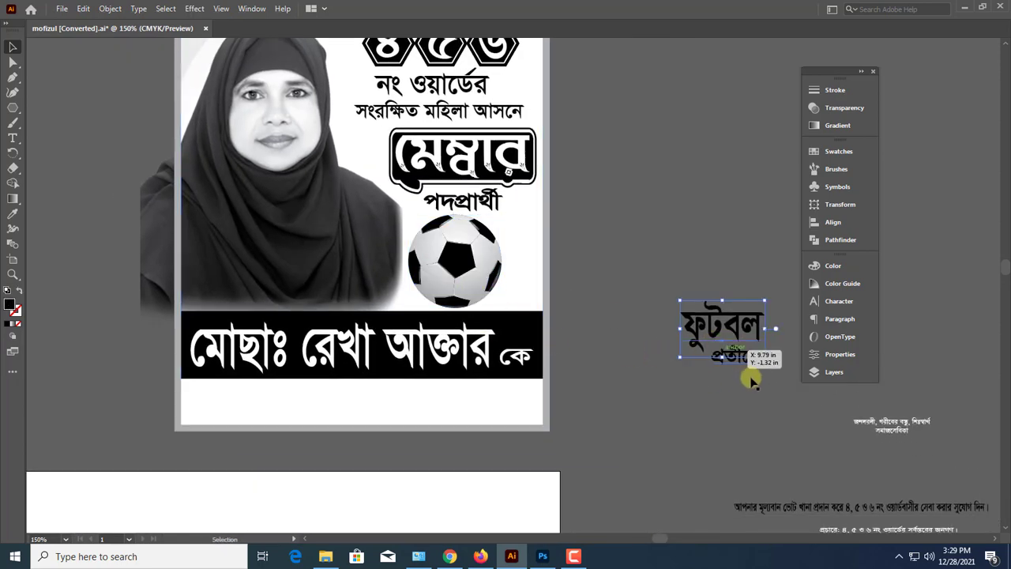
{"action": "left_click_drag", "start_coordinate": [746, 369], "coordinate": [712, 274]}
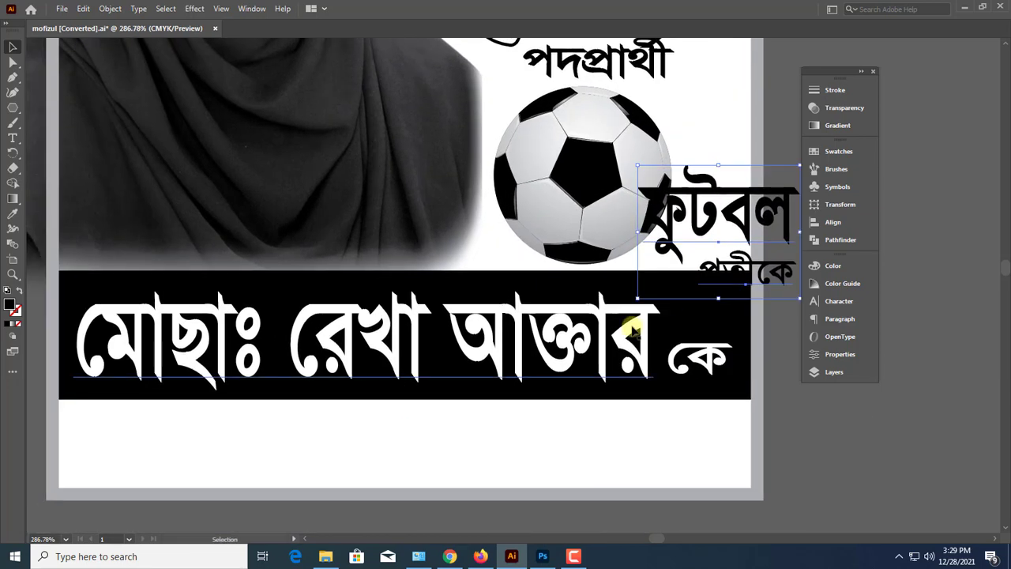
Narrow the candidate's name line and shorten the black band to match, leaving free space at the band's right end
{"action": "left_click", "coordinate": [636, 331]}
{"action": "left_click_drag", "start_coordinate": [734, 348], "coordinate": [624, 348]}
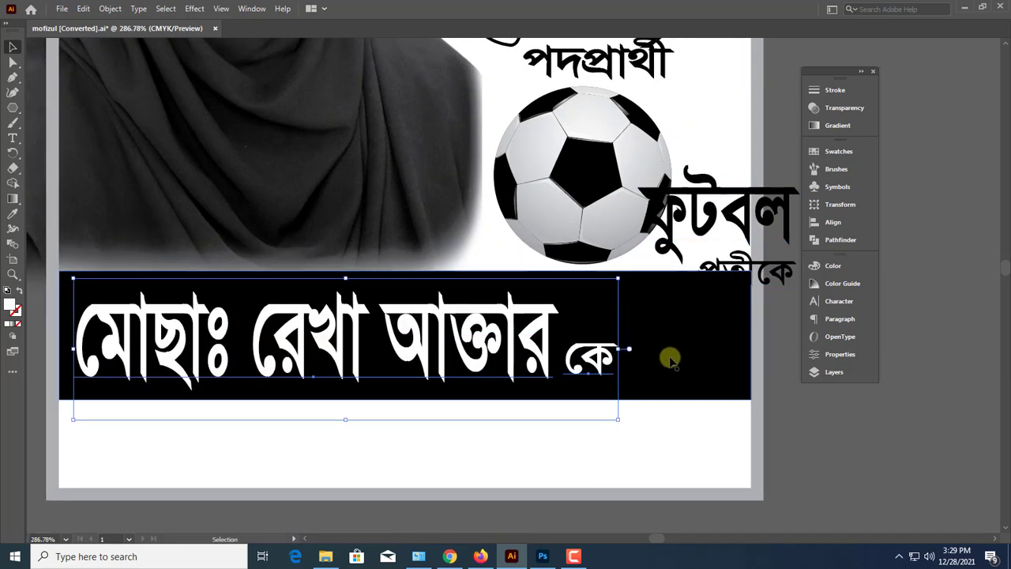
{"action": "left_click", "coordinate": [731, 341]}
{"action": "left_click_drag", "start_coordinate": [749, 336], "coordinate": [590, 346]}
{"action": "left_click", "coordinate": [592, 362]}
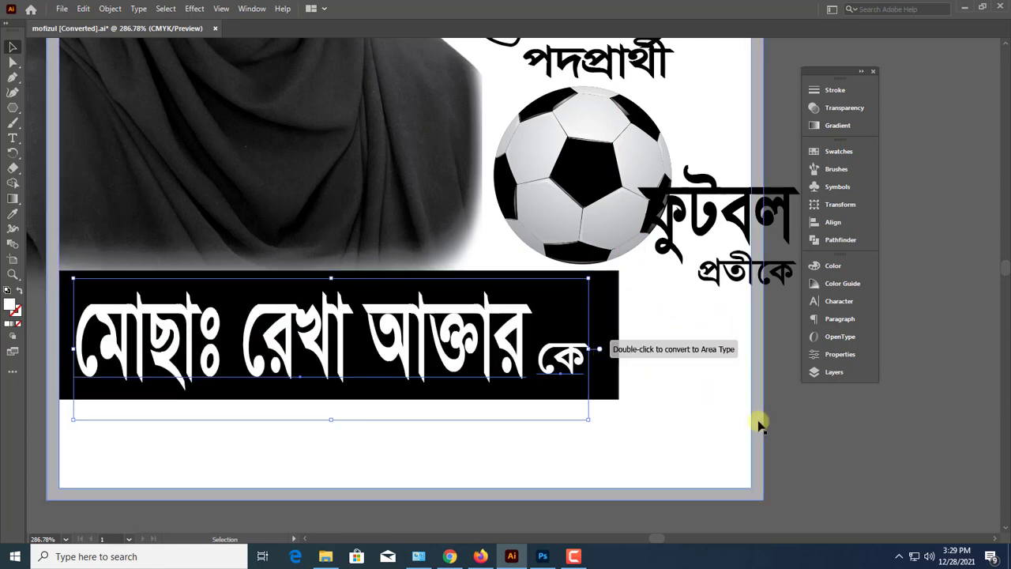
Move the ফুটবল প্রতীকে text off the poster, to the right of its border
{"action": "key", "text": "ctrl+minus"}
{"action": "key", "text": "ctrl+minus"}
{"action": "scroll", "coordinate": [651, 372], "scroll_direction": "up", "scroll_amount": 3}
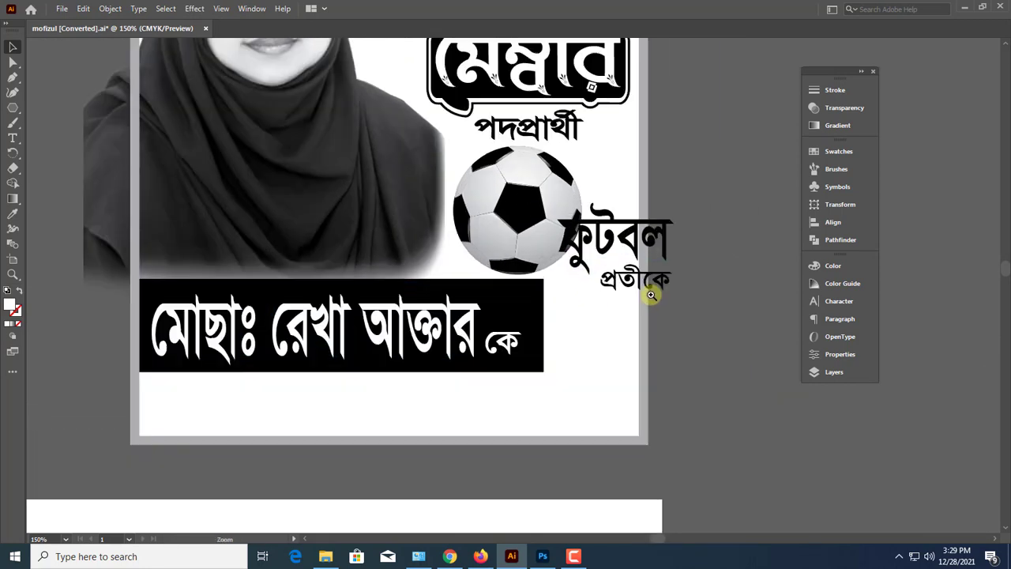
{"action": "left_click", "coordinate": [653, 289]}
{"action": "left_click", "coordinate": [668, 286], "text": "shift"}
{"action": "left_click_drag", "start_coordinate": [656, 248], "coordinate": [774, 344]}
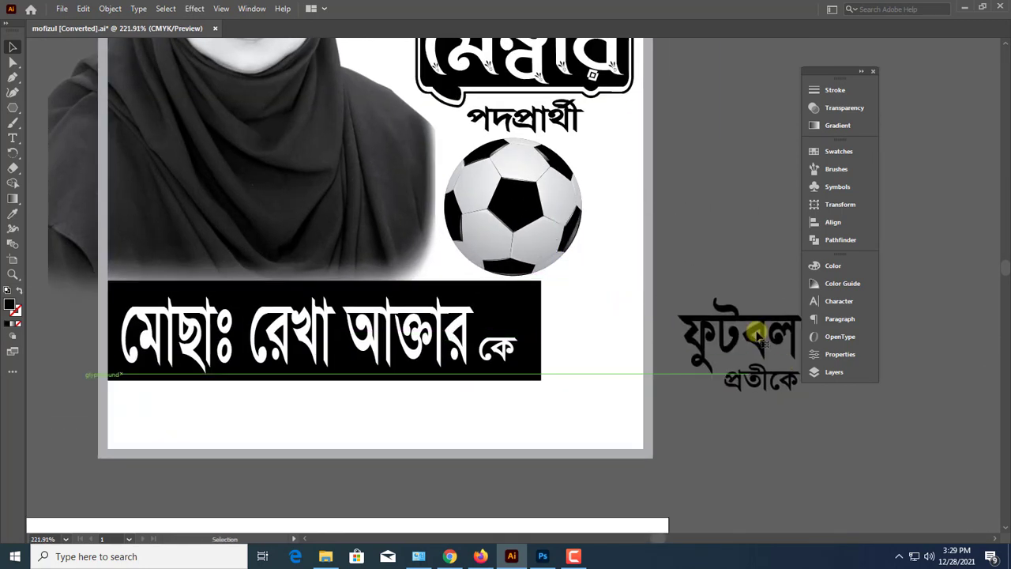
Shift the football to the right and shrink it slightly so it clears the black band
{"action": "left_click_drag", "start_coordinate": [529, 225], "coordinate": [553, 224]}
{"action": "left_click_drag", "start_coordinate": [538, 276], "coordinate": [538, 264]}
{"action": "left_click", "coordinate": [681, 240]}
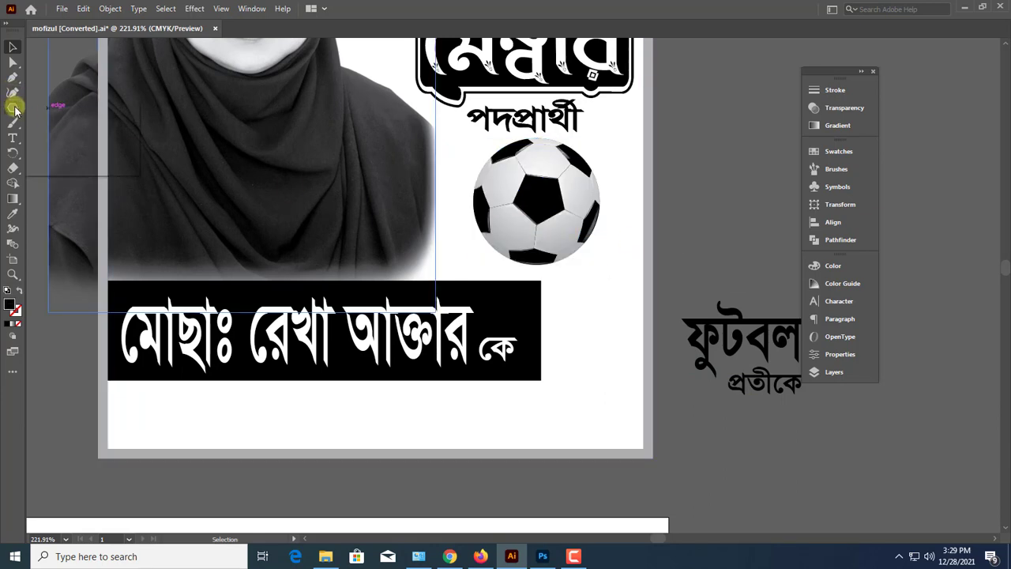
Draw a black ellipse over the band's right end and size it to fit between the name and the poster's border
{"action": "left_click_drag", "start_coordinate": [14, 109], "coordinate": [44, 120]}
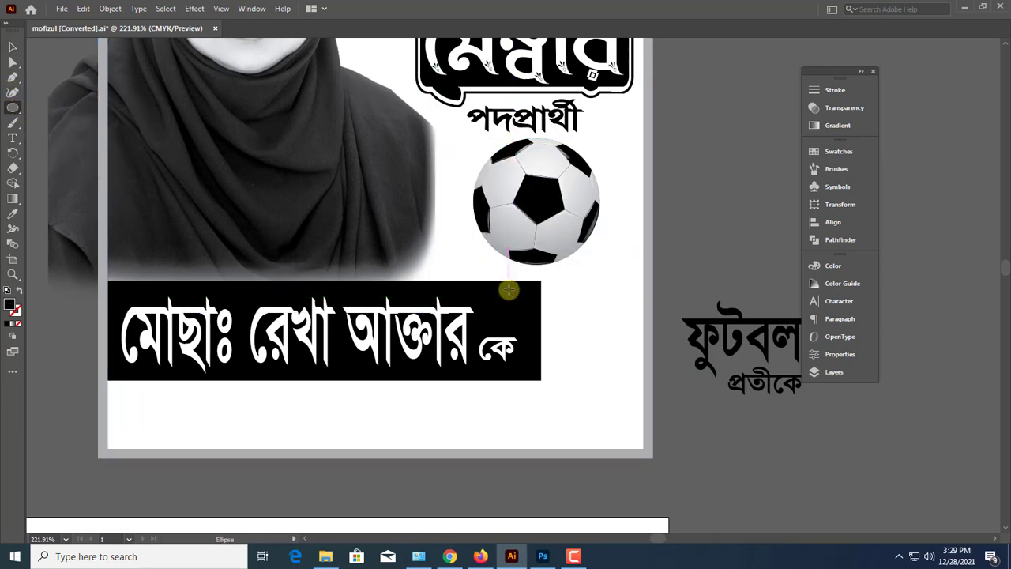
{"action": "mouse_move", "coordinate": [509, 291]}
{"action": "left_mouse_down"}
{"action": "mouse_move", "coordinate": [629, 371]}
{"action": "mouse_move", "coordinate": [643, 403]}
{"action": "left_mouse_up"}
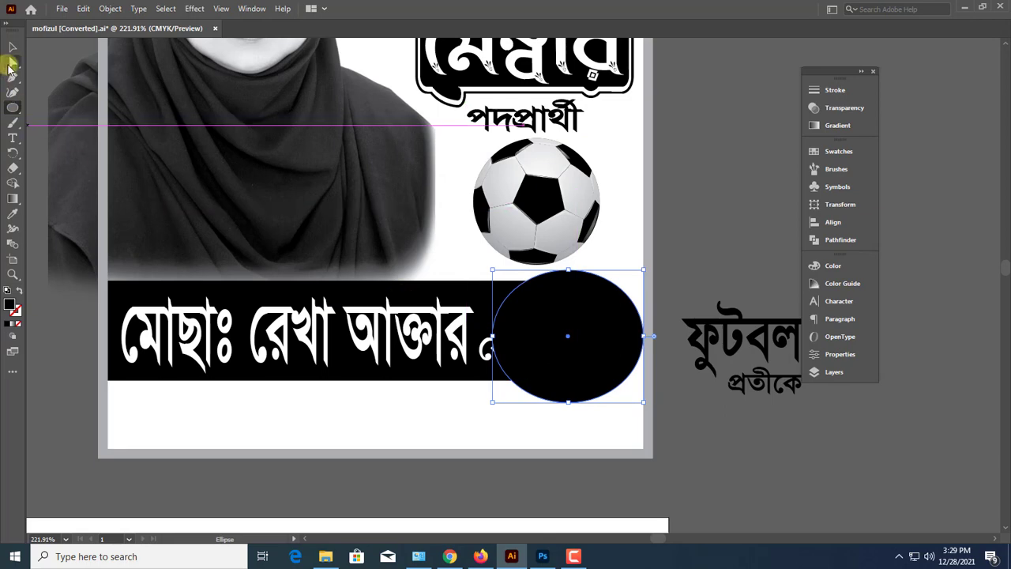
{"action": "left_click", "coordinate": [13, 48]}
{"action": "left_click_drag", "start_coordinate": [495, 270], "coordinate": [484, 261]}
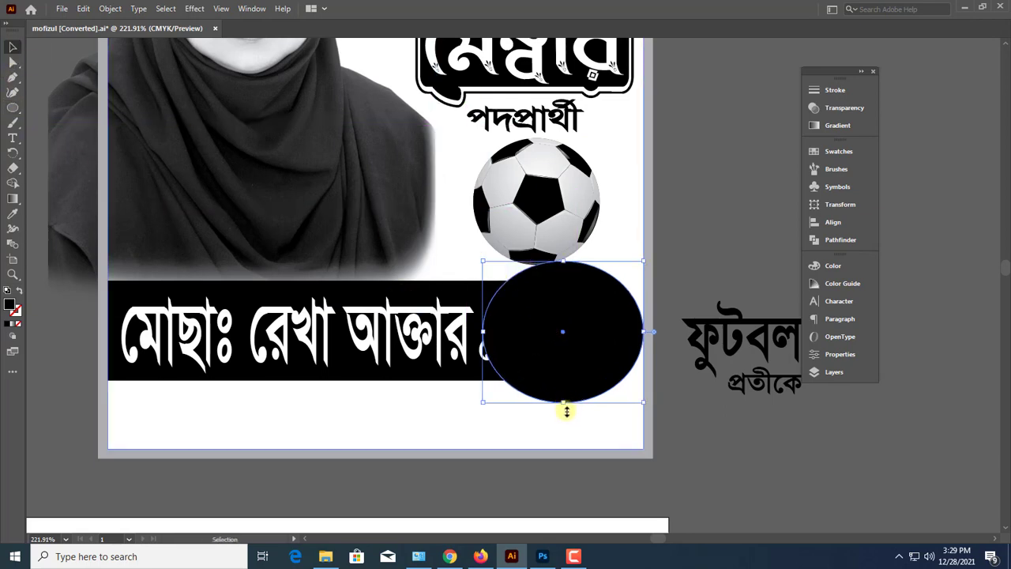
{"action": "left_click_drag", "start_coordinate": [566, 411], "coordinate": [566, 417]}
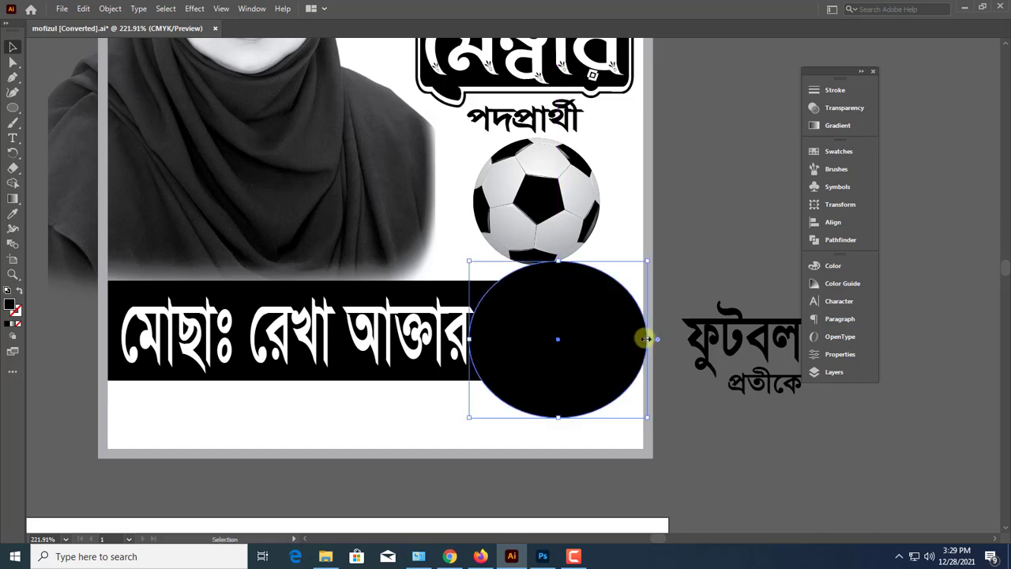
{"action": "left_click_drag", "start_coordinate": [646, 338], "coordinate": [639, 339]}
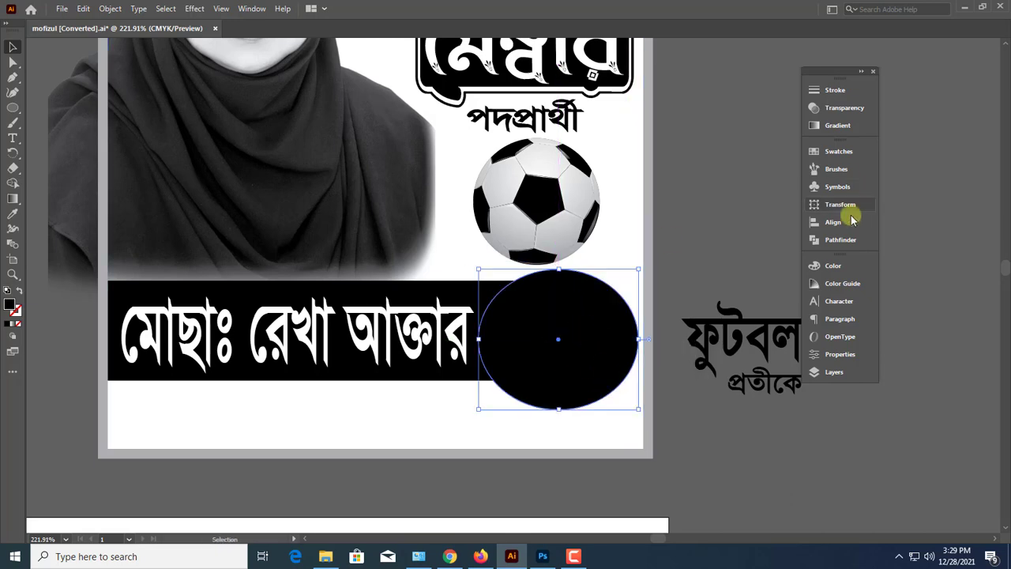
Fill the ellipse with white, setting C, M, Y and K to 0
{"action": "left_click", "coordinate": [834, 266]}
{"action": "left_click_drag", "start_coordinate": [705, 328], "coordinate": [694, 328]}
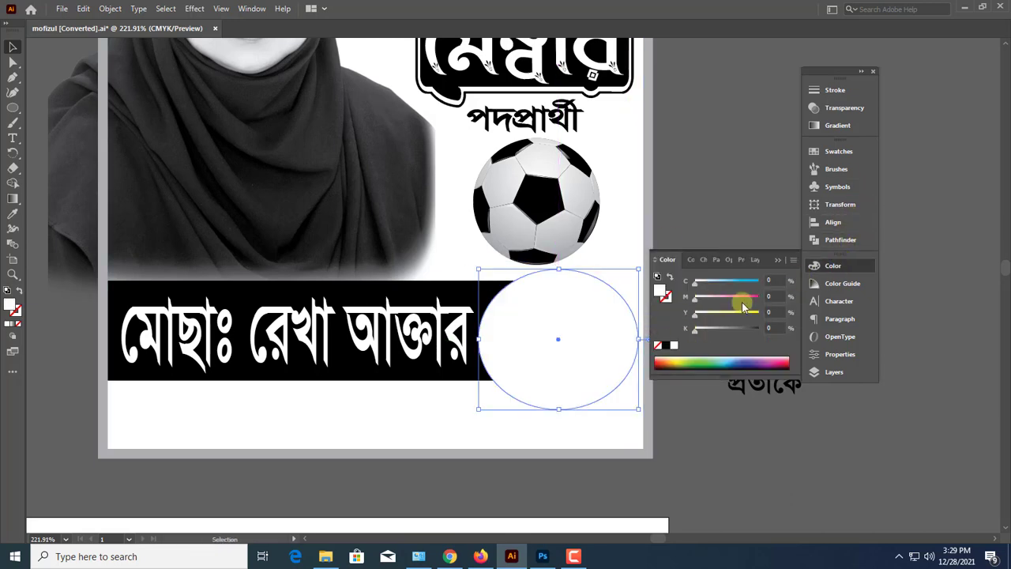
{"action": "left_click", "coordinate": [779, 264]}
Duplicate the white ellipse in place and shrink the copy slightly about its centre
{"action": "scroll", "coordinate": [706, 323], "scroll_direction": "up", "scroll_amount": 3}
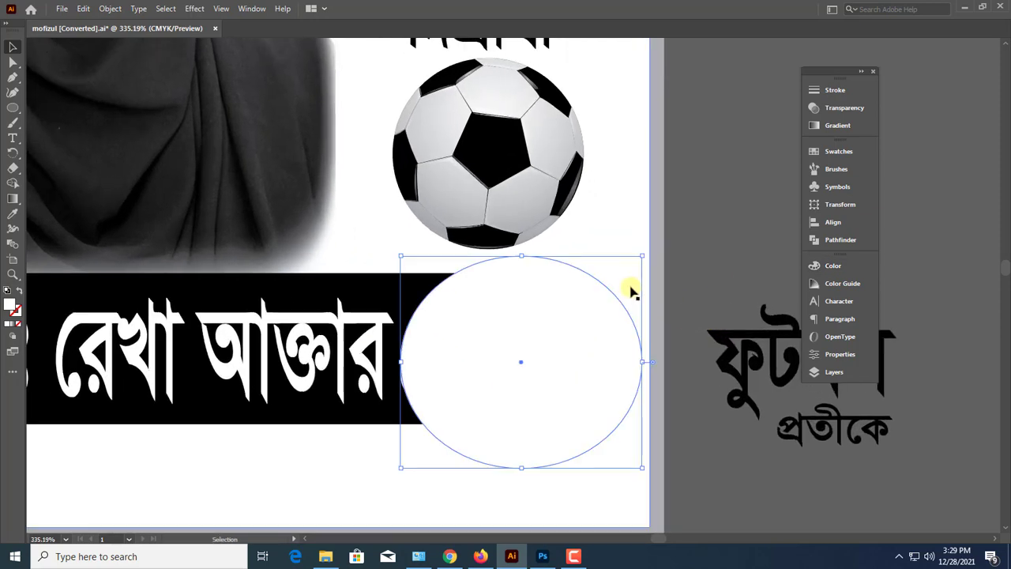
{"action": "key", "text": "v"}
{"action": "left_click_drag", "start_coordinate": [641, 255], "coordinate": [630, 266]}
{"action": "left_click", "coordinate": [459, 278]}
{"action": "left_click", "coordinate": [471, 305]}
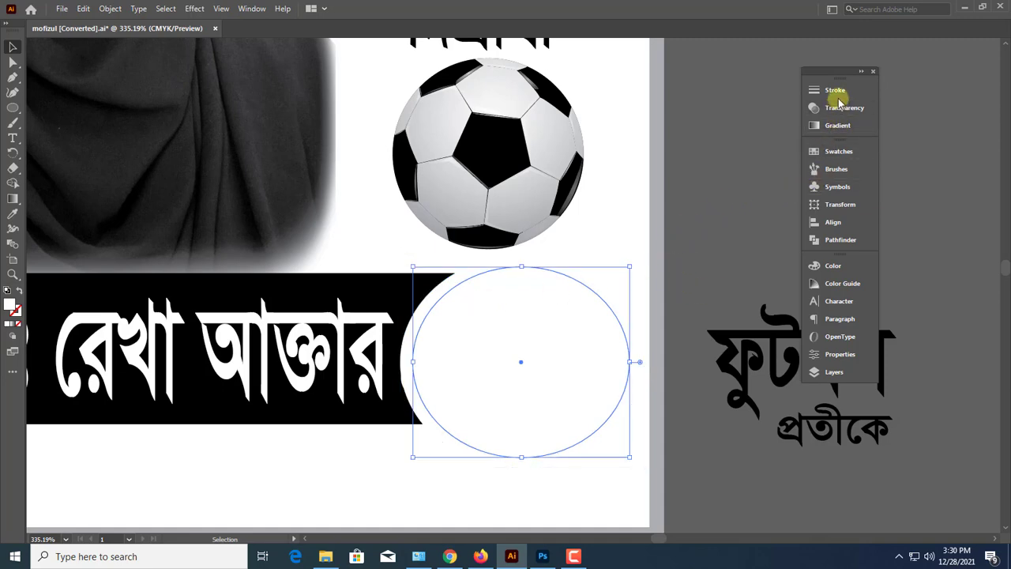
Fill the smaller inner ellipse with black, setting C, M and Y to 0 and K to 100
{"action": "left_click", "coordinate": [829, 266]}
{"action": "left_click_drag", "start_coordinate": [696, 330], "coordinate": [797, 322]}
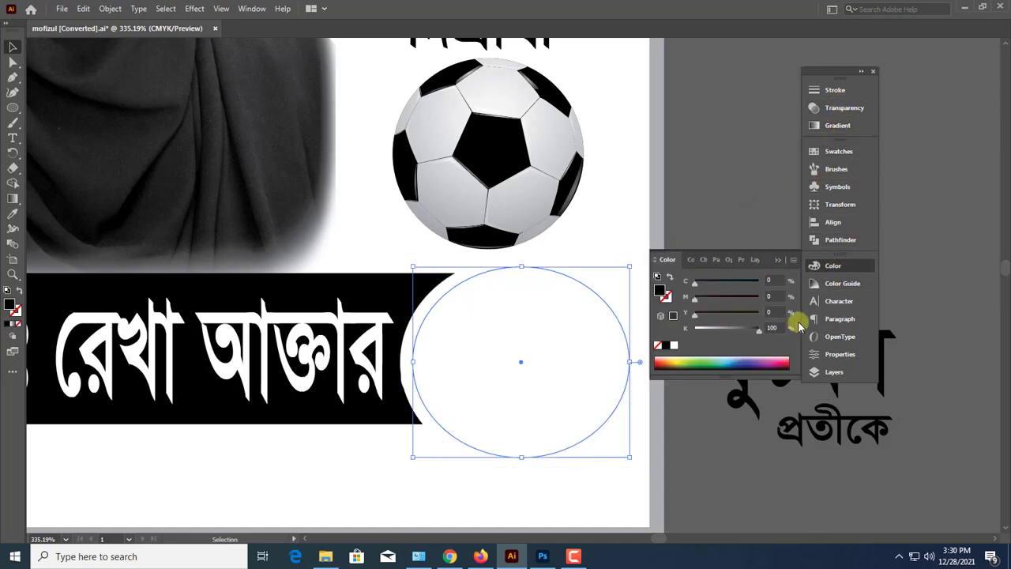
{"action": "left_click", "coordinate": [777, 259]}
{"action": "left_click", "coordinate": [726, 188]}
{"action": "key", "text": "ctrl+minus"}
{"action": "key", "text": "ctrl+minus"}
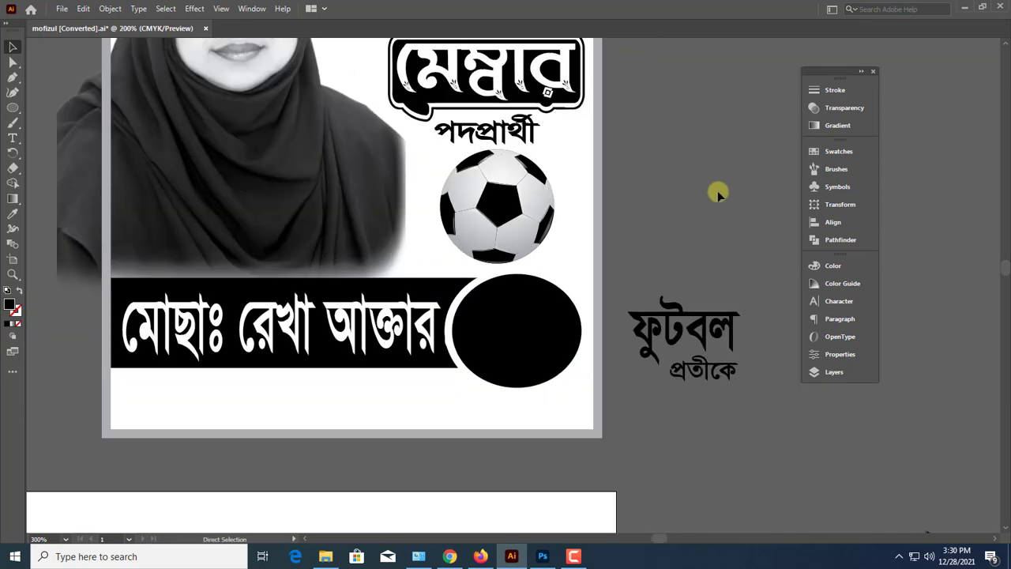
Move the ফুটবল প্রতীকে text onto the black ellipse and fill it white with K at 0
{"action": "left_click_drag", "start_coordinate": [713, 378], "coordinate": [515, 317]}
{"action": "left_click", "coordinate": [524, 318], "text": "shift"}
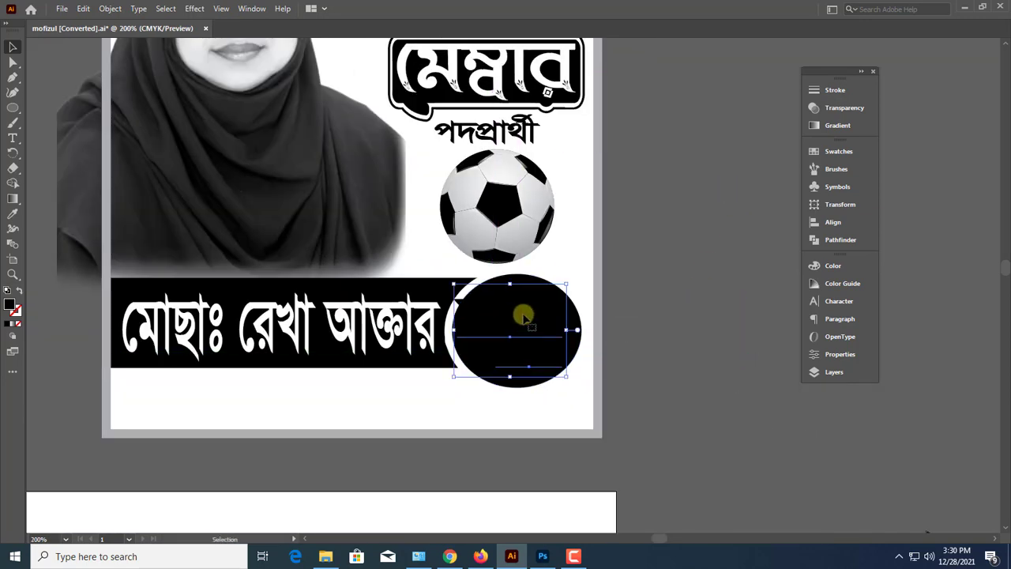
{"action": "left_click", "coordinate": [835, 267]}
{"action": "left_click_drag", "start_coordinate": [721, 328], "coordinate": [693, 328]}
{"action": "left_click", "coordinate": [778, 260]}
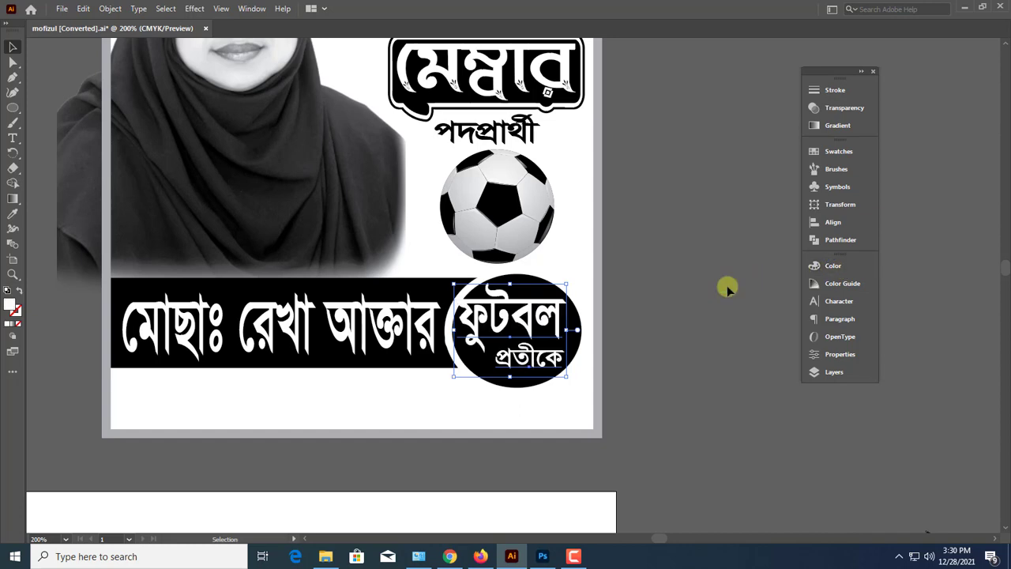
Widen the black ellipse to the right and reposition ফুটবল and প্রতীকে so both words fit inside it
{"action": "scroll", "coordinate": [530, 316], "scroll_direction": "up", "scroll_amount": 4}
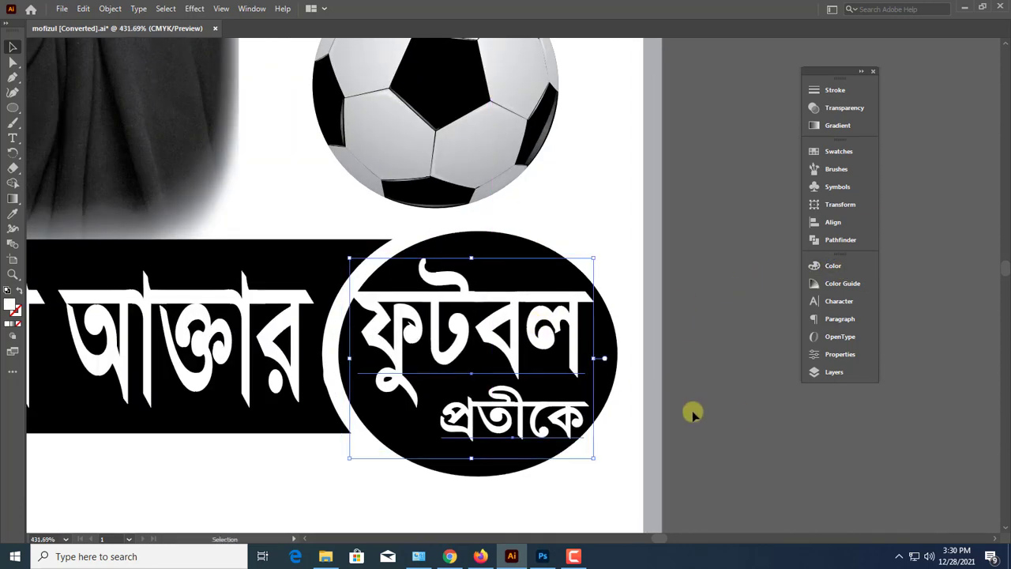
{"action": "left_click_drag", "start_coordinate": [530, 428], "coordinate": [520, 428]}
{"action": "left_click", "coordinate": [598, 364]}
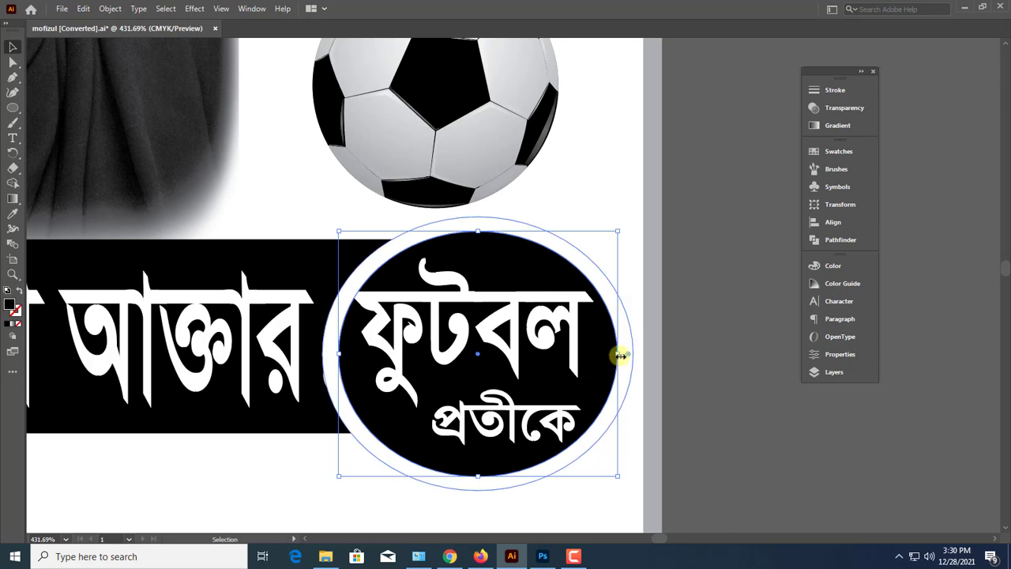
{"action": "mouse_move", "coordinate": [619, 357]}
{"action": "left_mouse_down"}
{"action": "mouse_move", "coordinate": [635, 355]}
{"action": "mouse_move", "coordinate": [607, 342]}
{"action": "left_mouse_up"}
{"action": "left_click", "coordinate": [586, 355]}
{"action": "left_click_drag", "start_coordinate": [549, 331], "coordinate": [561, 333]}
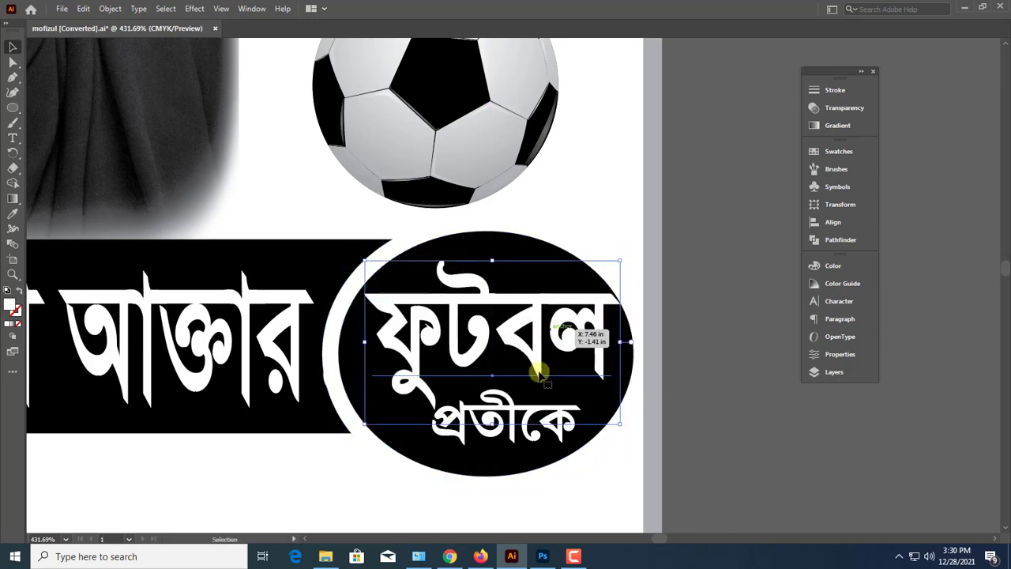
{"action": "left_click", "coordinate": [509, 443]}
Move the small white two-line slogan from the right pasteboard to the area left of the poster
{"action": "key", "text": "ctrl+1"}
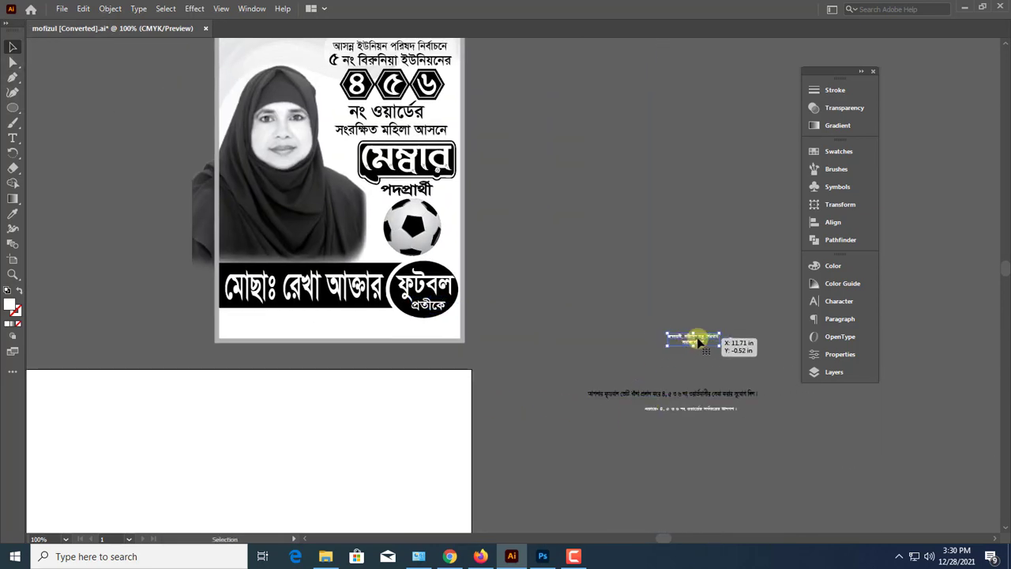
{"action": "left_click_drag", "start_coordinate": [698, 341], "coordinate": [143, 263]}
Draw a wide, low rectangle just above the black name band, from the poster's left border to the football
{"action": "key", "text": "ctrl+space"}
{"action": "left_click_drag", "start_coordinate": [325, 242], "coordinate": [384, 316]}
{"action": "left_click_drag", "start_coordinate": [12, 106], "coordinate": [39, 105]}
{"action": "mouse_move", "coordinate": [183, 315]}
{"action": "left_mouse_down"}
{"action": "mouse_move", "coordinate": [553, 357]}
{"action": "mouse_move", "coordinate": [559, 367]}
{"action": "mouse_move", "coordinate": [583, 341]}
{"action": "left_mouse_up"}
{"action": "left_click", "coordinate": [12, 49]}
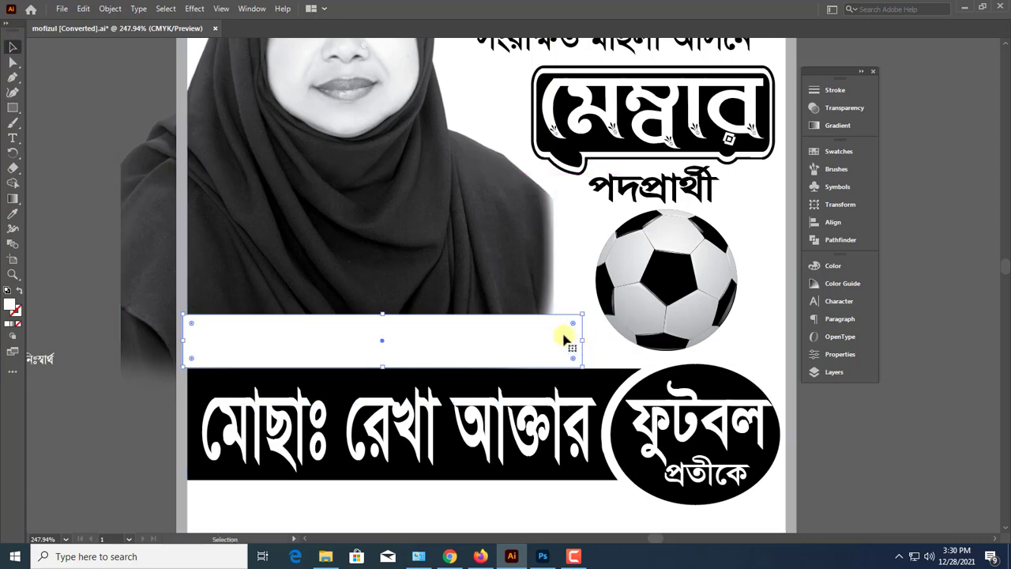
Round the rectangle's top-right corner and raise its top edge slightly
{"action": "left_click", "coordinate": [12, 63]}
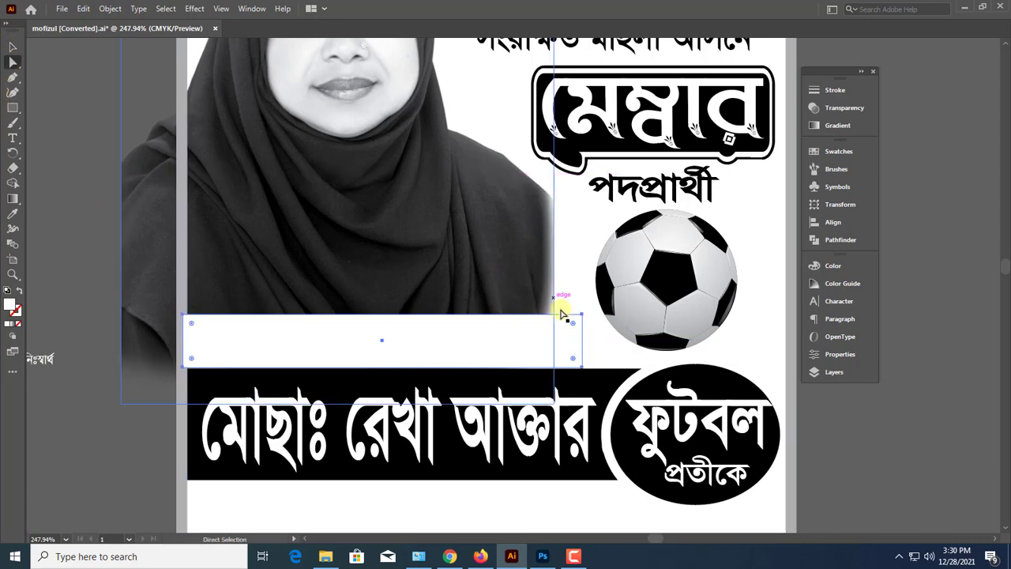
{"action": "left_click_drag", "start_coordinate": [566, 330], "coordinate": [515, 316]}
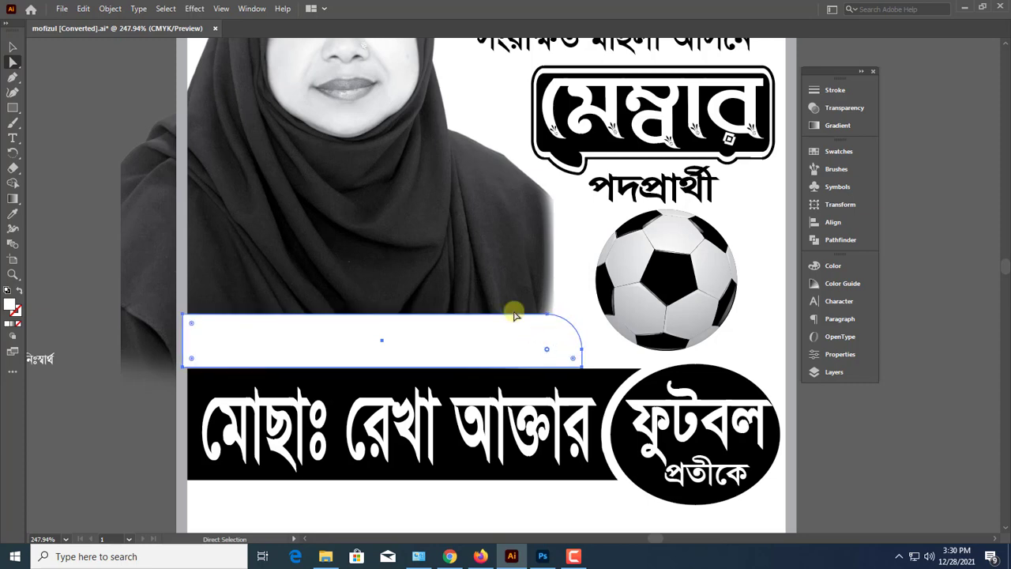
{"action": "left_click", "coordinate": [13, 48]}
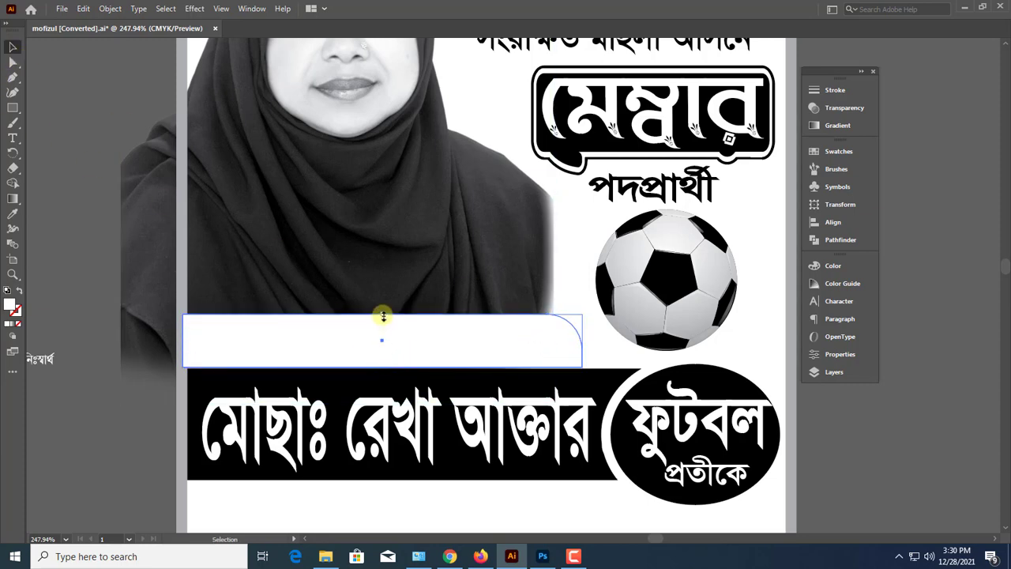
{"action": "left_click_drag", "start_coordinate": [384, 316], "coordinate": [383, 308]}
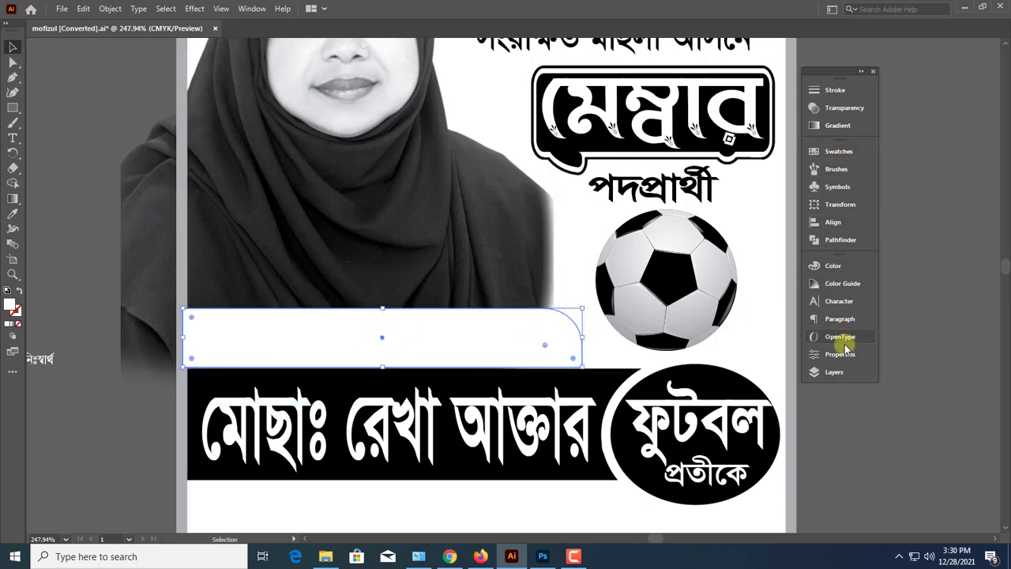
Fill the rounded bar with black at K 100 and nudge it up to leave a thin gap above the name band
{"action": "left_click", "coordinate": [833, 266]}
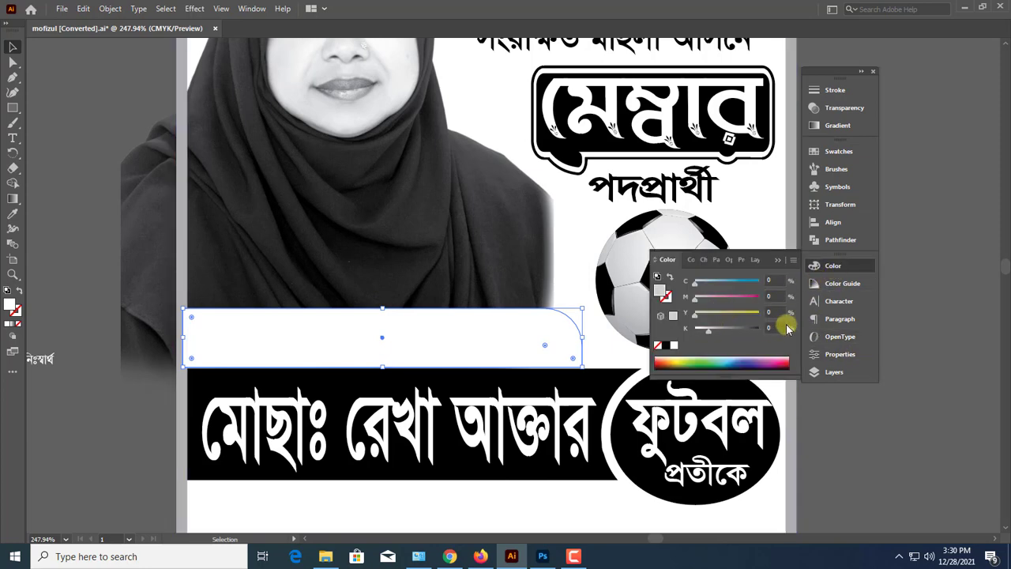
{"action": "left_click_drag", "start_coordinate": [787, 327], "coordinate": [787, 325]}
{"action": "left_click", "coordinate": [778, 260]}
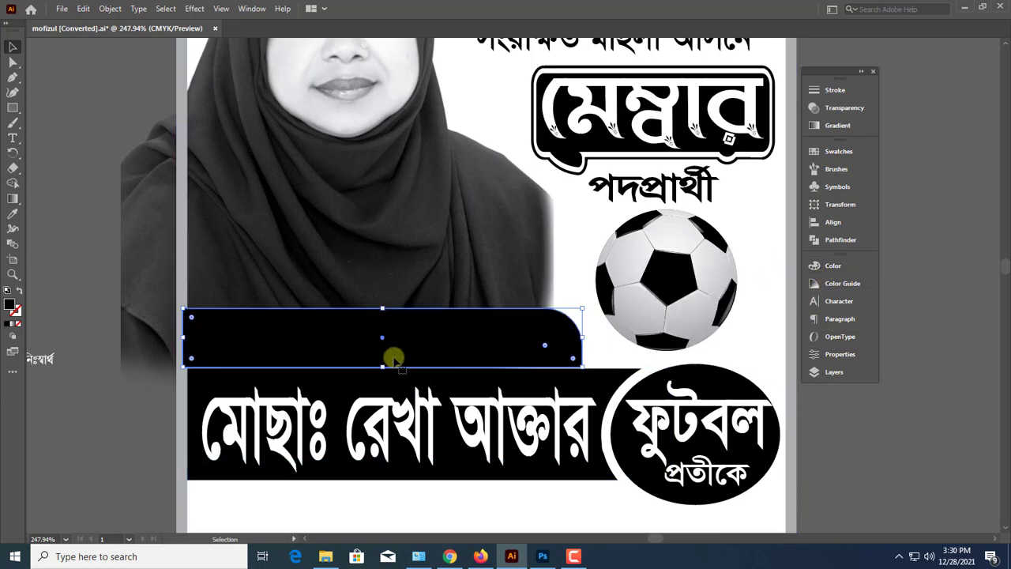
{"action": "left_click_drag", "start_coordinate": [393, 359], "coordinate": [388, 359]}
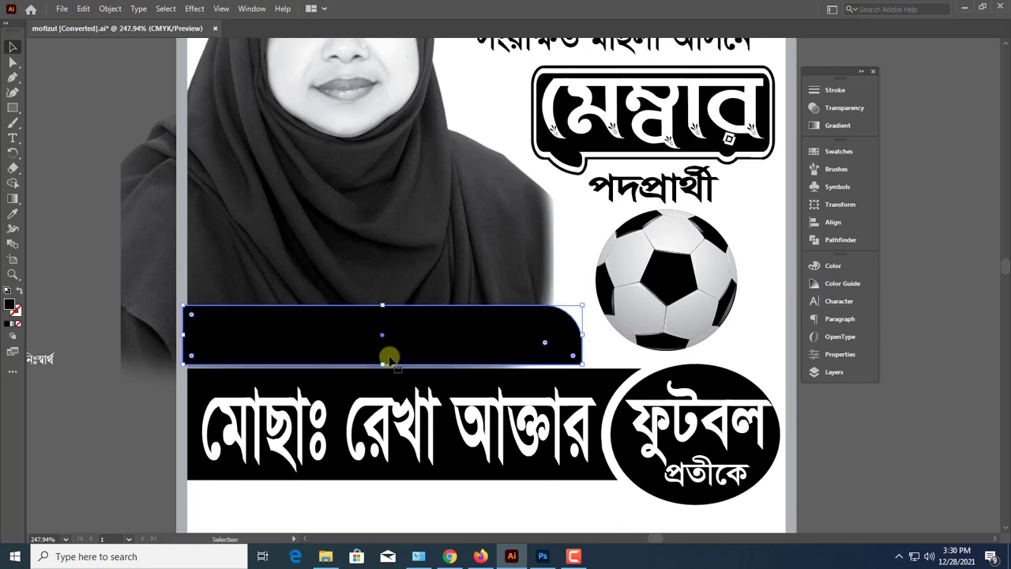
Move the slogan onto the black bar and join its two lines into জনদরদী, গরীবের বন্ধু, নিঃস্বার্থ সমাজসেবিকা
{"action": "left_click", "coordinate": [96, 414]}
{"action": "left_click_drag", "start_coordinate": [24, 370], "coordinate": [375, 342]}
{"action": "left_click", "coordinate": [371, 340]}
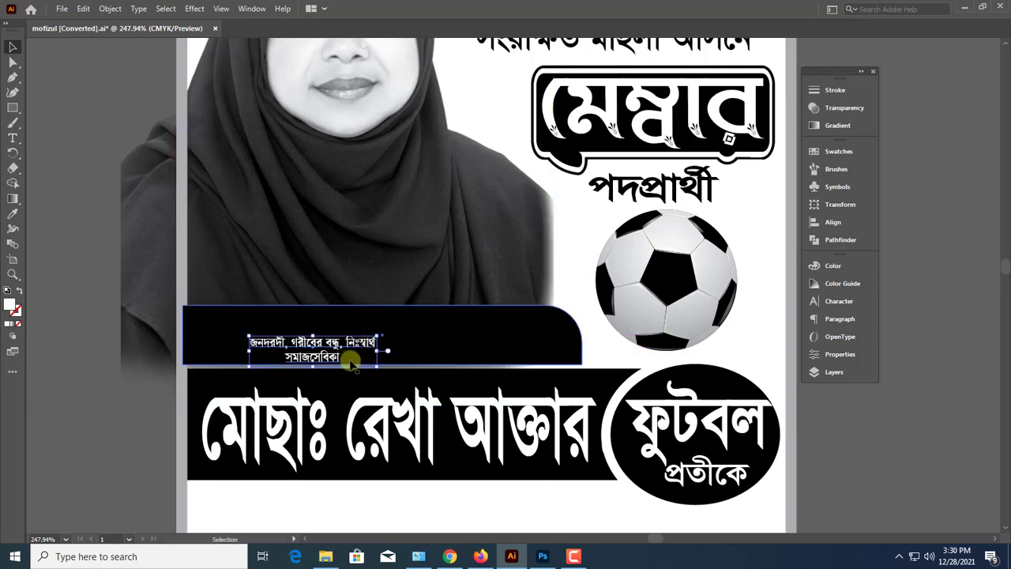
{"action": "double_click", "coordinate": [290, 357]}
{"action": "key", "text": "BackSpace"}
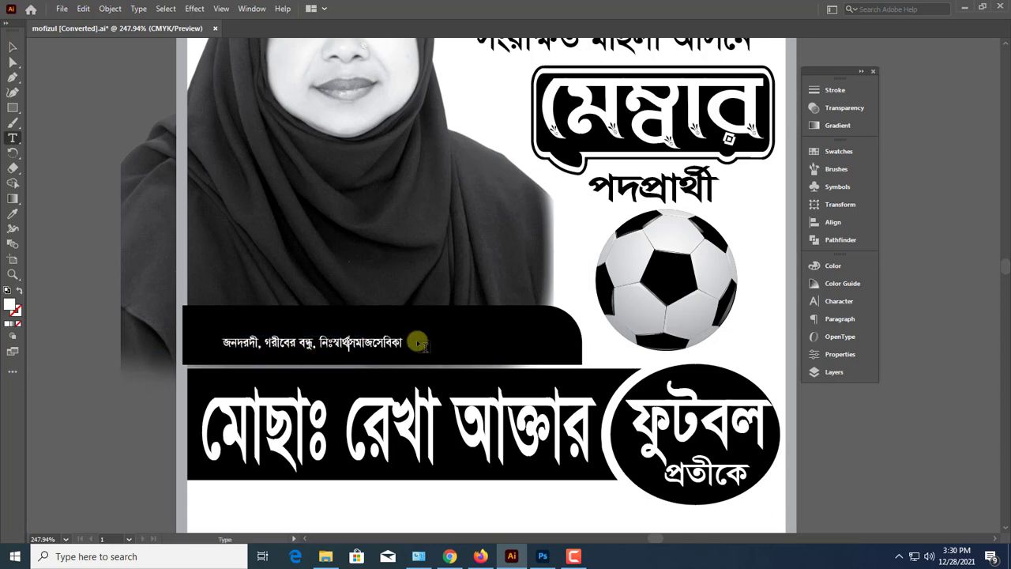
{"action": "key", "text": "Escape"}
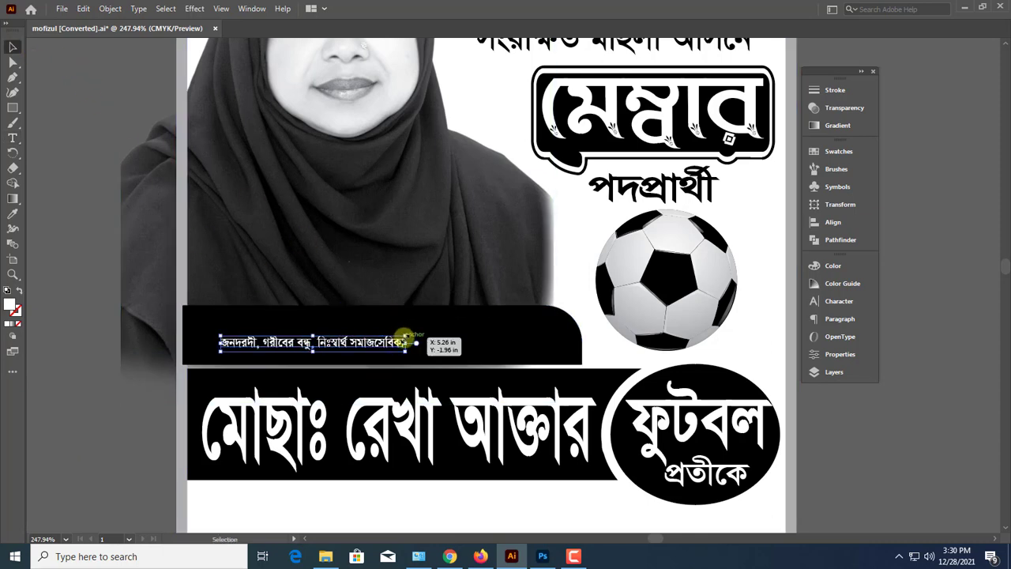
Enlarge the one-line slogan and position it from the left end of the black bar
{"action": "left_click_drag", "start_coordinate": [406, 338], "coordinate": [591, 345]}
{"action": "key", "text": "ctrl+z"}
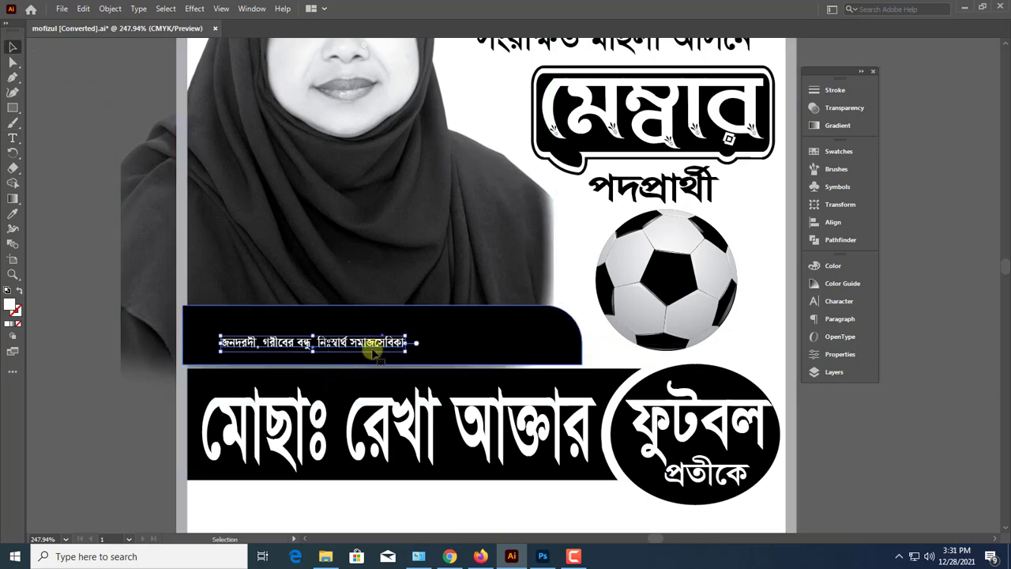
{"action": "left_click_drag", "start_coordinate": [406, 346], "coordinate": [367, 337]}
Bring the poster's grey border in front of the black slogan bar so it covers the bar's left overhang
{"action": "left_click", "coordinate": [89, 271]}
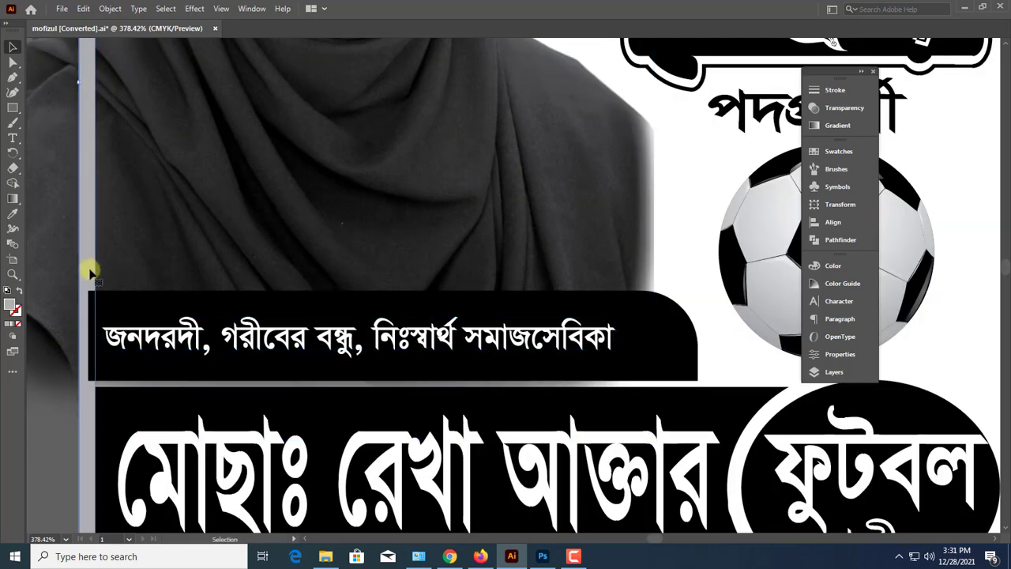
{"action": "key", "text": "ctrl+c"}
Stretch the slogan to nearly the bar's full width and shift it slightly down
{"action": "left_click", "coordinate": [498, 341]}
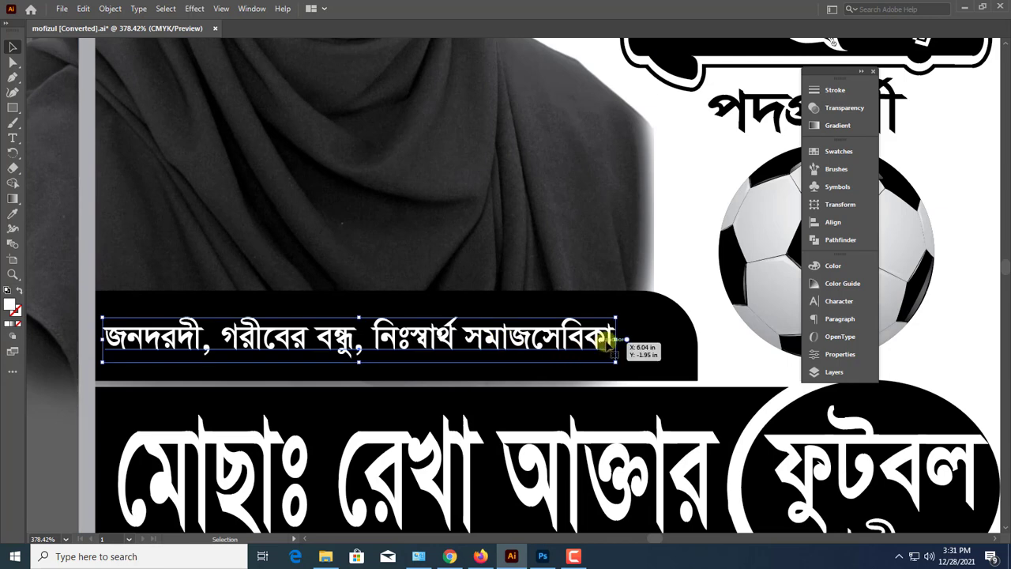
{"action": "left_click_drag", "start_coordinate": [615, 340], "coordinate": [643, 332]}
{"action": "left_click_drag", "start_coordinate": [690, 357], "coordinate": [681, 367]}
{"action": "left_click_drag", "start_coordinate": [600, 350], "coordinate": [603, 360]}
Lower the slogan bar's top edge, fit the slogan to the reduced height, and widen the bar slightly to the right
{"action": "left_click", "coordinate": [598, 326]}
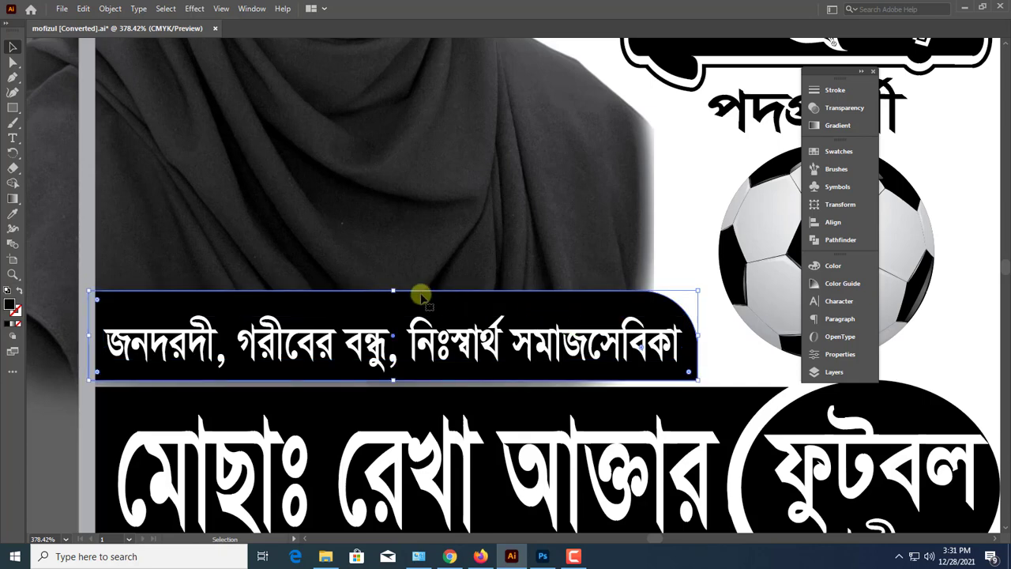
{"action": "left_click_drag", "start_coordinate": [394, 293], "coordinate": [395, 304]}
{"action": "left_click", "coordinate": [466, 356]}
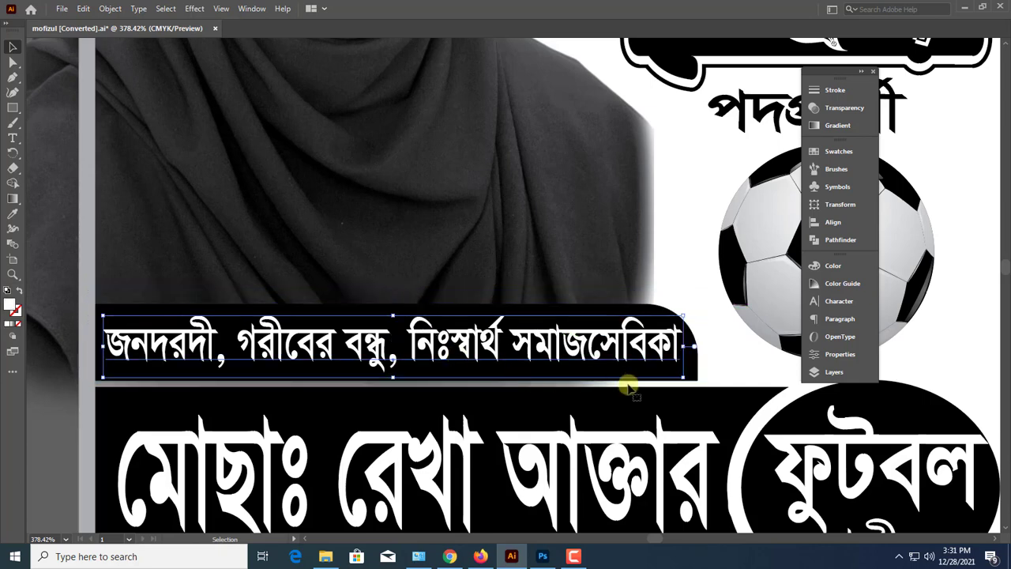
{"action": "left_click", "coordinate": [692, 366]}
{"action": "left_click_drag", "start_coordinate": [703, 381], "coordinate": [706, 383]}
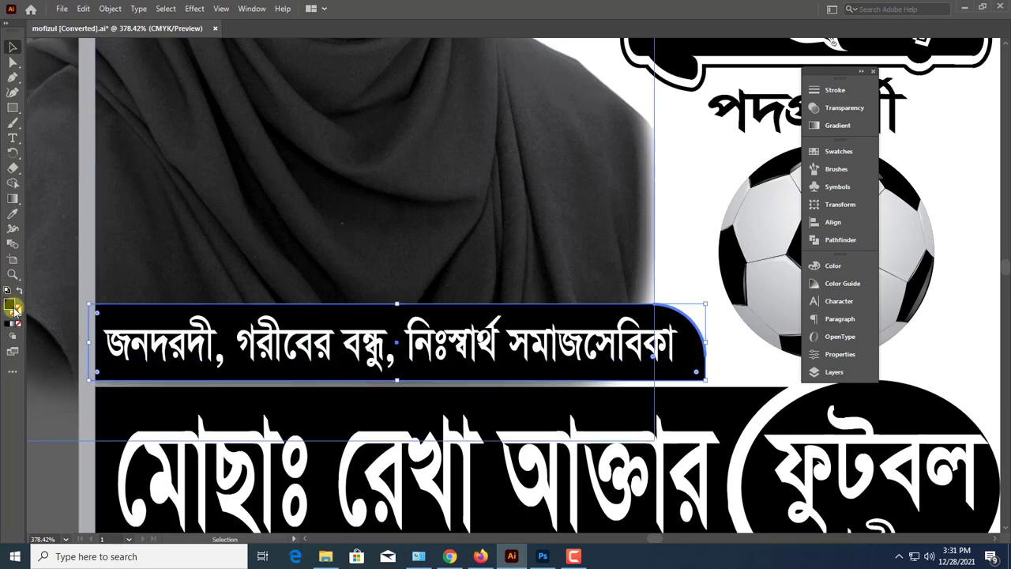
Give the black slogan bar a white stroke with a weight of 0.5 pt
{"action": "left_click", "coordinate": [840, 268]}
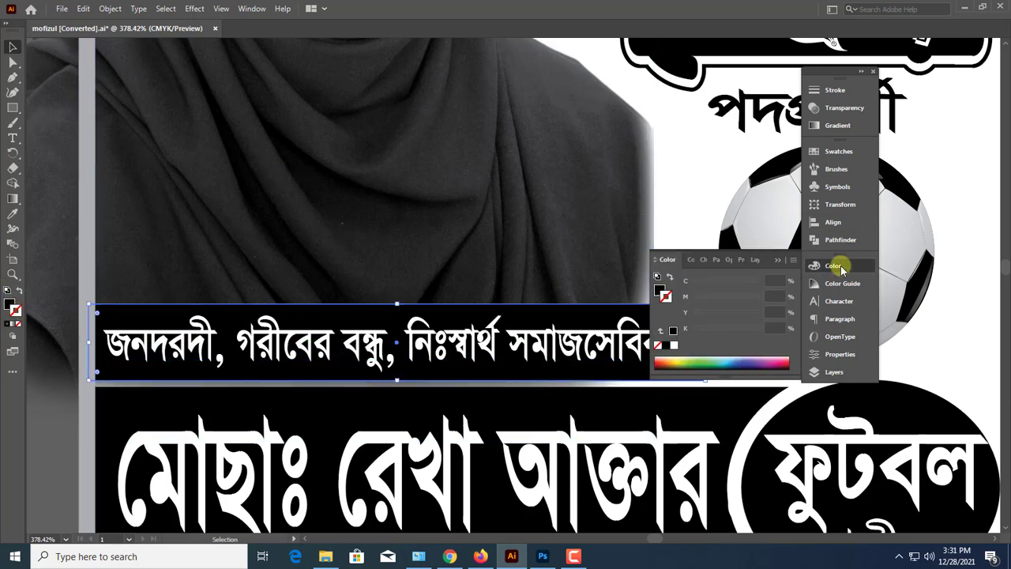
{"action": "left_click", "coordinate": [675, 346]}
{"action": "left_click", "coordinate": [775, 261]}
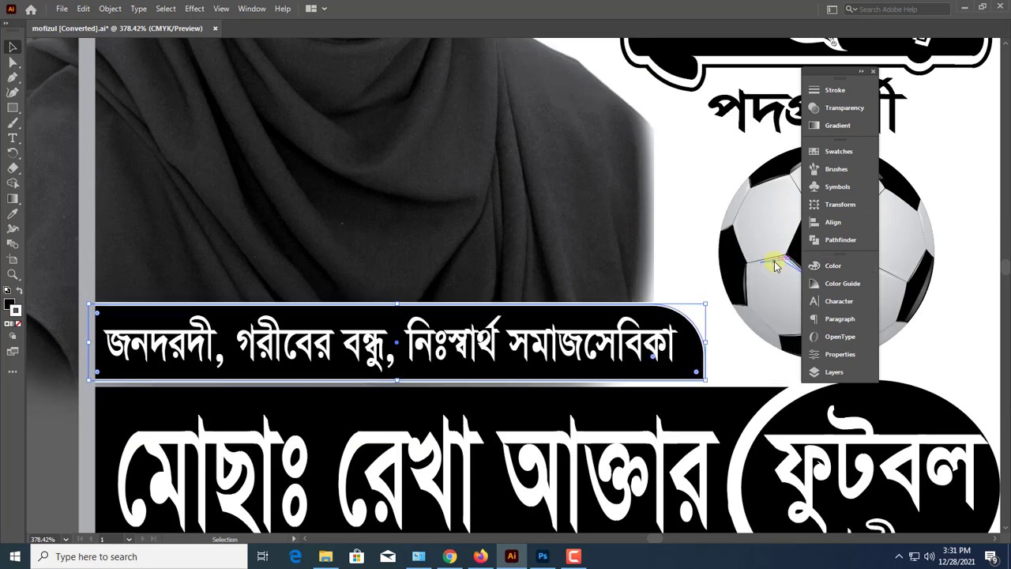
{"action": "left_click", "coordinate": [837, 89]}
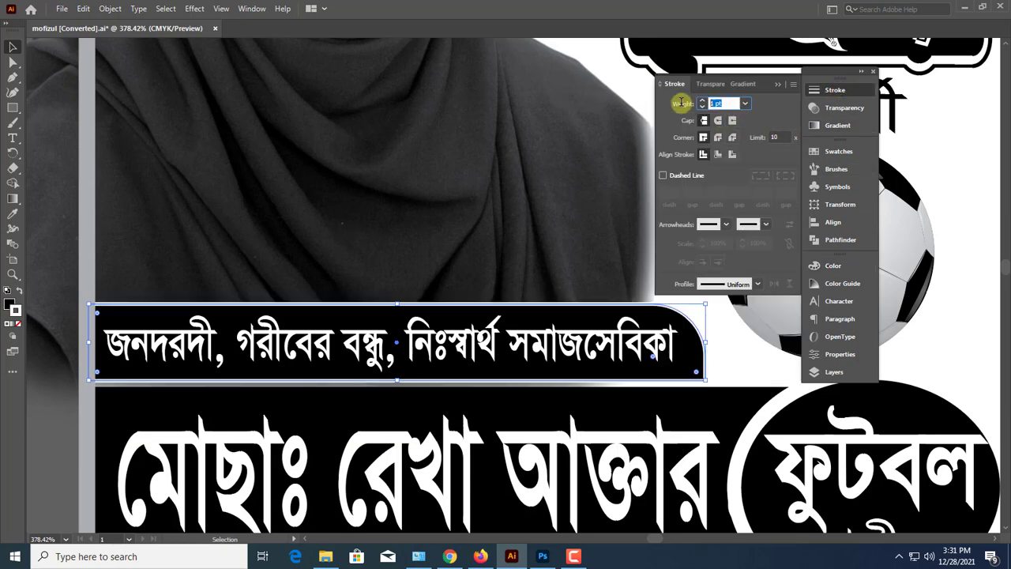
{"action": "key", "text": "Return"}
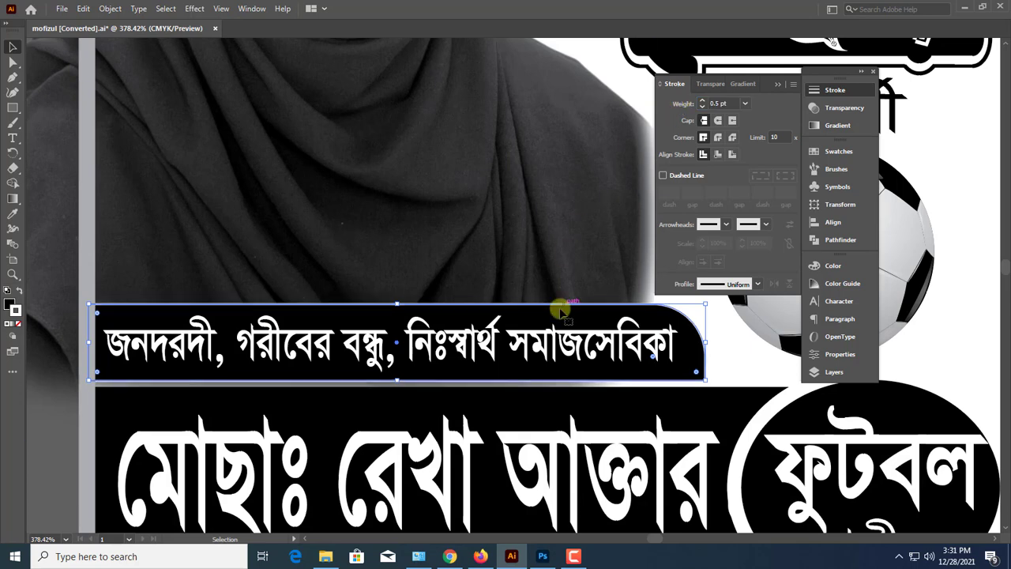
{"action": "left_click", "coordinate": [527, 325]}
{"action": "key", "text": "ctrl+minus"}
{"action": "key", "text": "ctrl+minus"}
{"action": "key", "text": "ctrl+minus"}
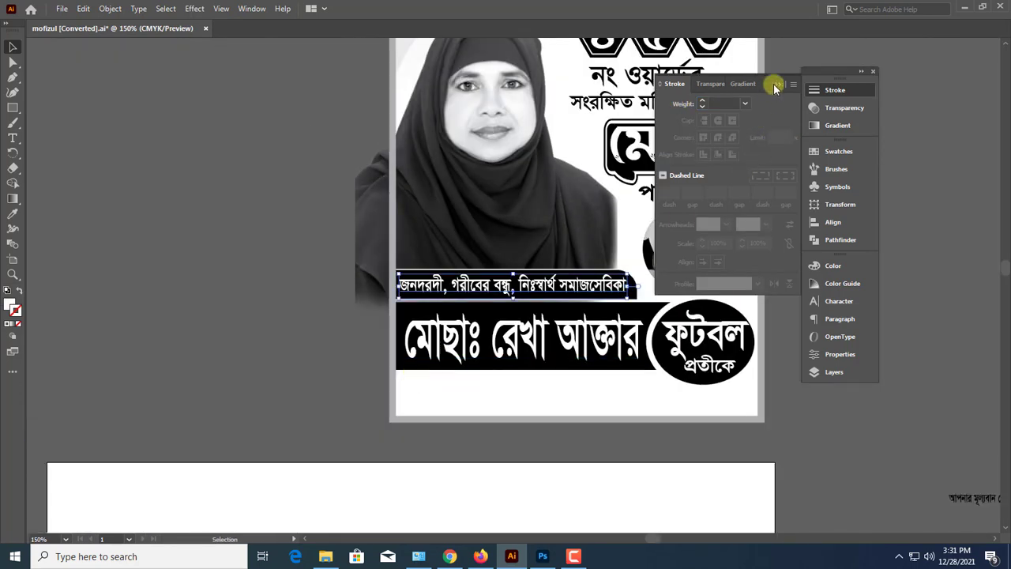
{"action": "left_click", "coordinate": [777, 84]}
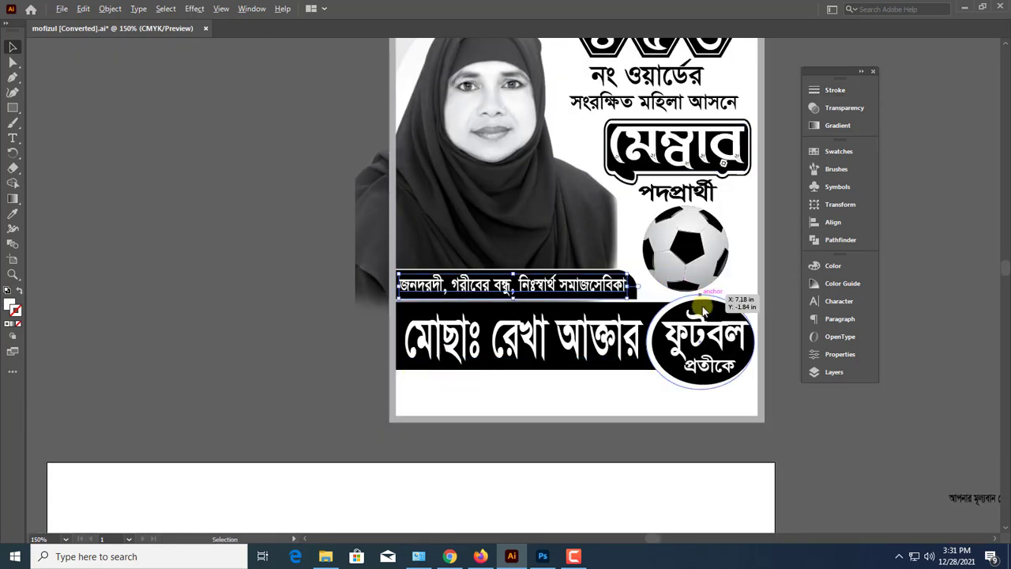
Place the black vote-appeal line beginning আপনার মূল্যবান ভোট beneath the name band and size it to end before the ellipse
{"action": "left_click_drag", "start_coordinate": [706, 316], "coordinate": [493, 387]}
{"action": "left_click", "coordinate": [621, 417]}
{"action": "scroll", "coordinate": [622, 416], "scroll_direction": "down", "scroll_amount": 1}
{"action": "key", "text": "ctrl+minus"}
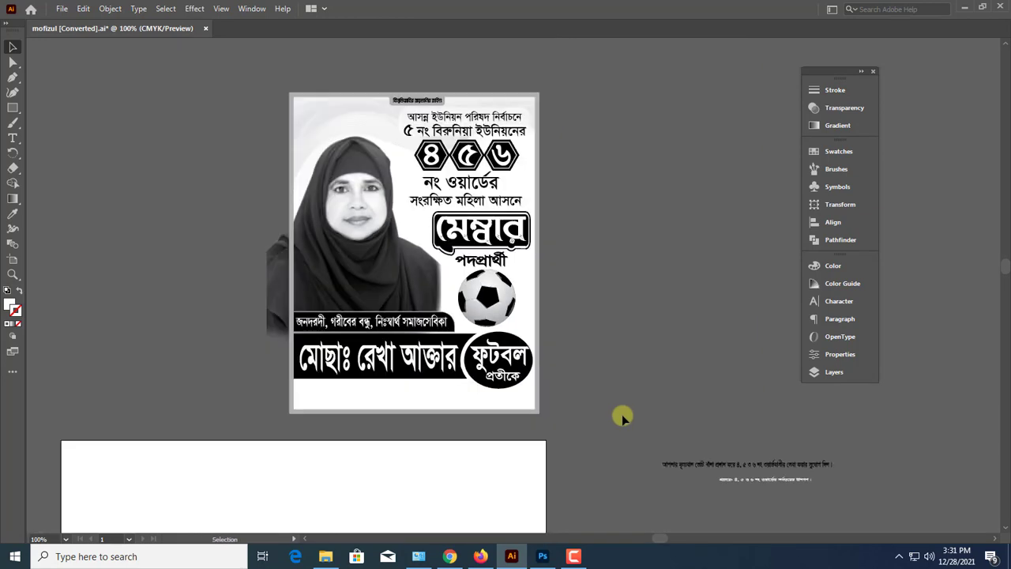
{"action": "scroll", "coordinate": [622, 416], "scroll_direction": "down", "scroll_amount": 1}
{"action": "left_click_drag", "start_coordinate": [575, 365], "coordinate": [612, 385]}
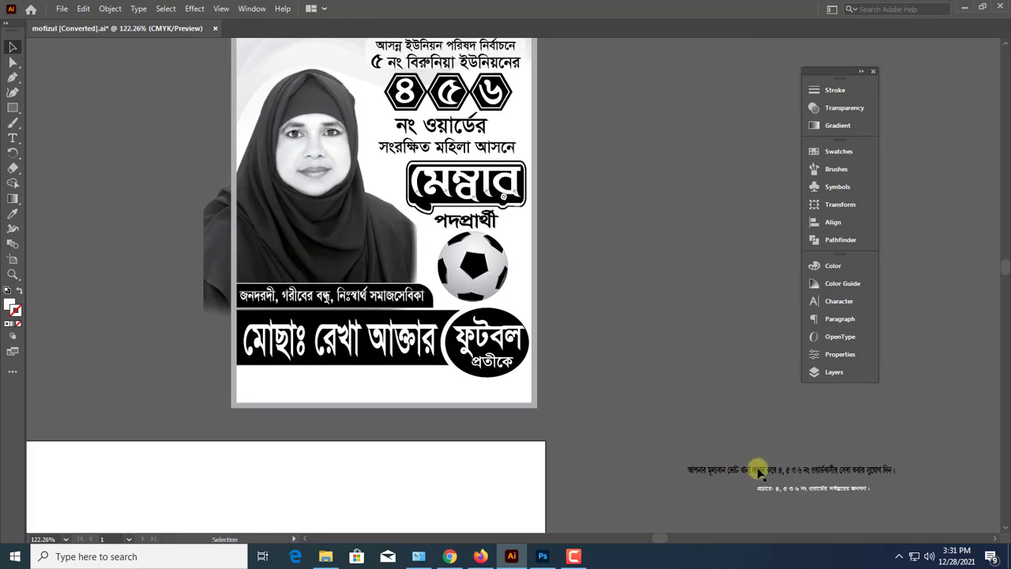
{"action": "left_click_drag", "start_coordinate": [758, 471], "coordinate": [422, 387]}
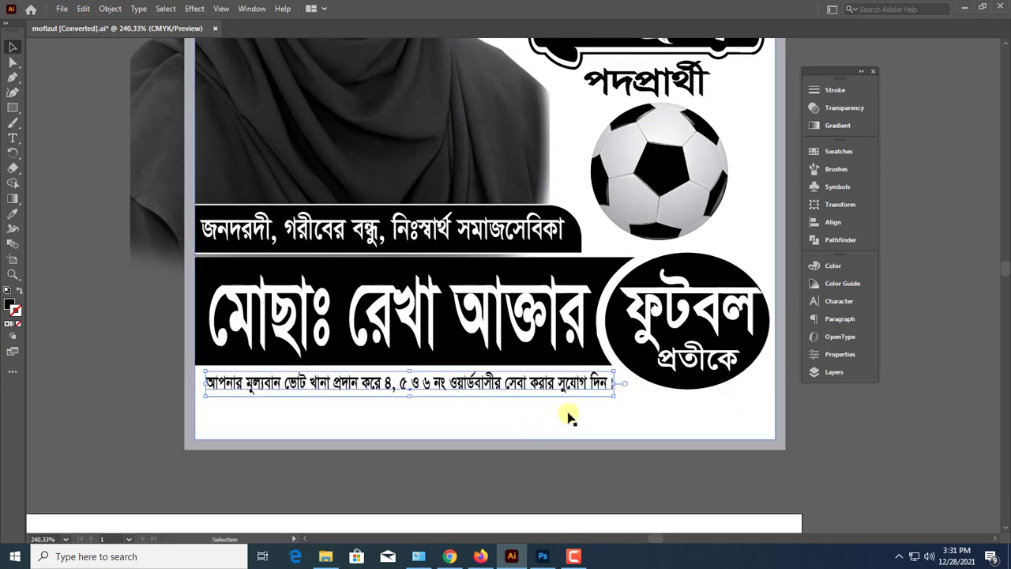
{"action": "left_click_drag", "start_coordinate": [614, 385], "coordinate": [615, 385]}
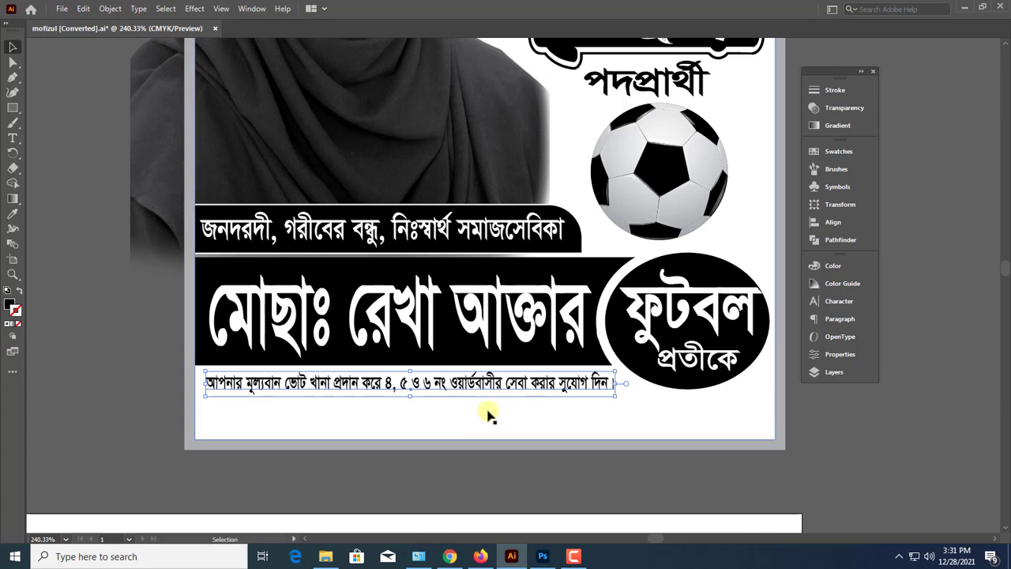
{"action": "scroll", "coordinate": [411, 407], "scroll_direction": "up", "scroll_amount": 1}
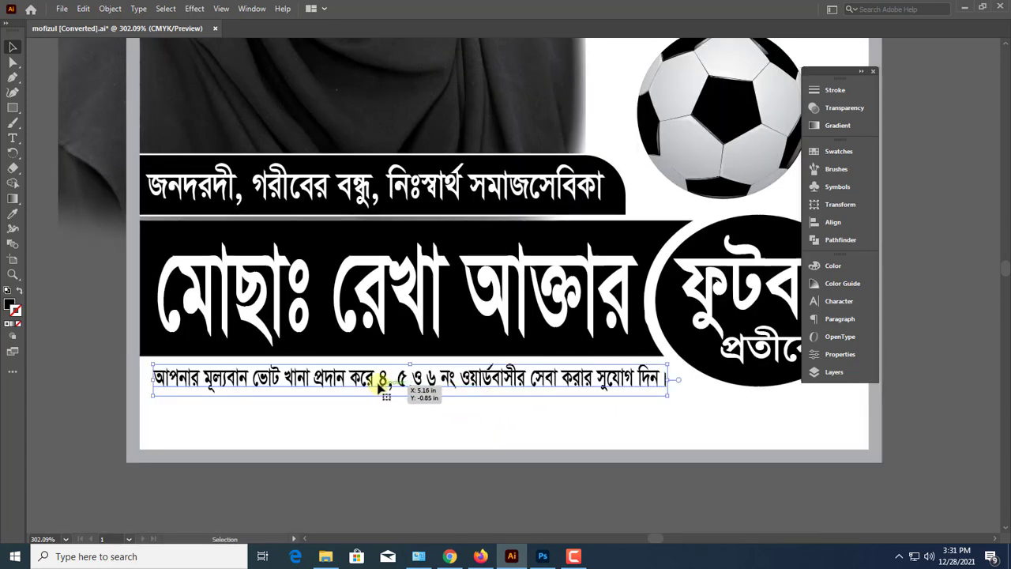
{"action": "key", "text": "t"}
{"action": "left_click", "coordinate": [374, 377]}
{"action": "key", "text": "BackSpace"}
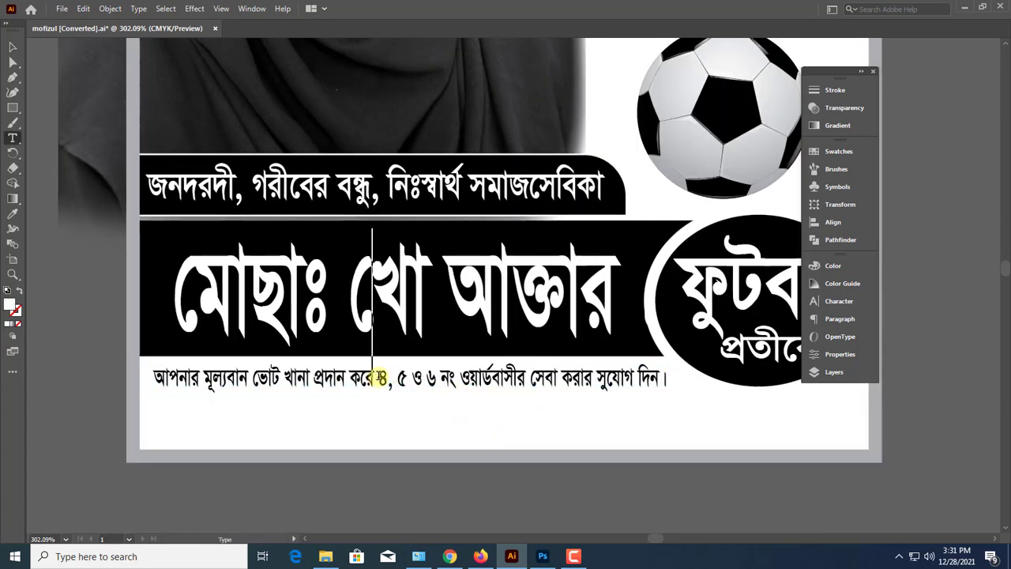
{"action": "type", "text": "রেখা"}
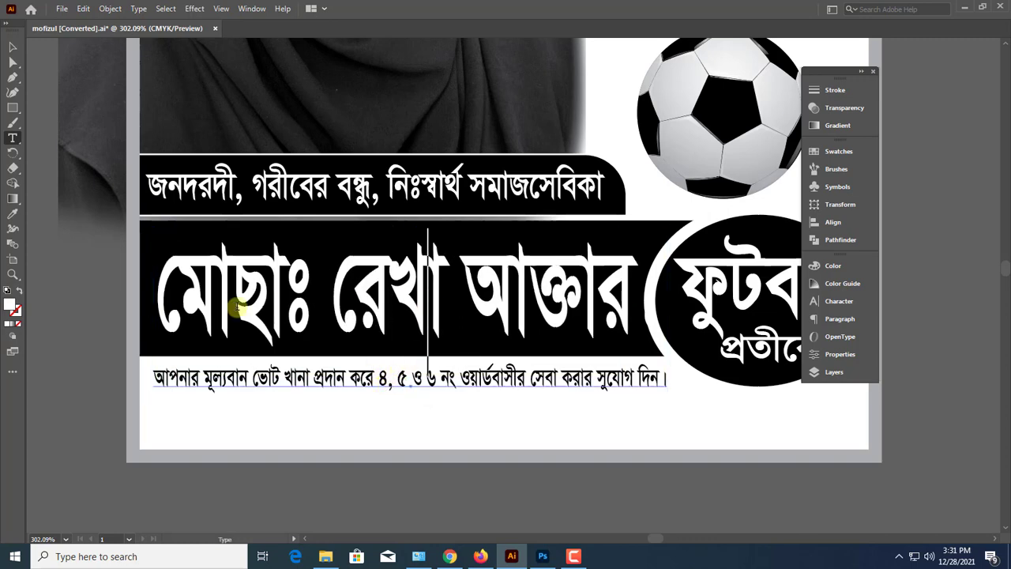
{"action": "key", "text": "Escape"}
Shift the candidate name slightly left in its band and move the vote-appeal line lower in the white area
{"action": "left_click", "coordinate": [153, 311]}
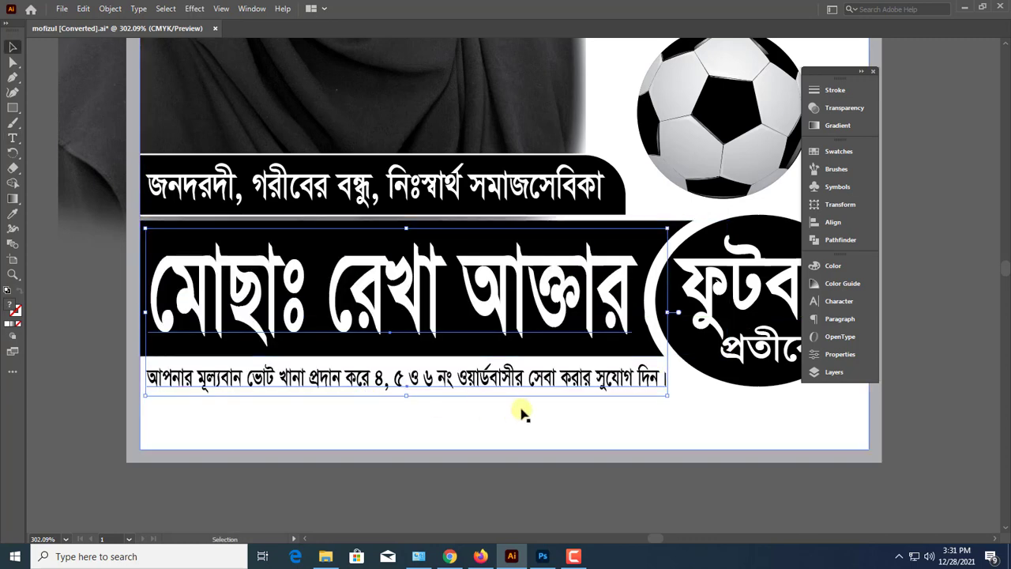
{"action": "left_click", "coordinate": [618, 484]}
{"action": "left_click_drag", "start_coordinate": [628, 388], "coordinate": [636, 426]}
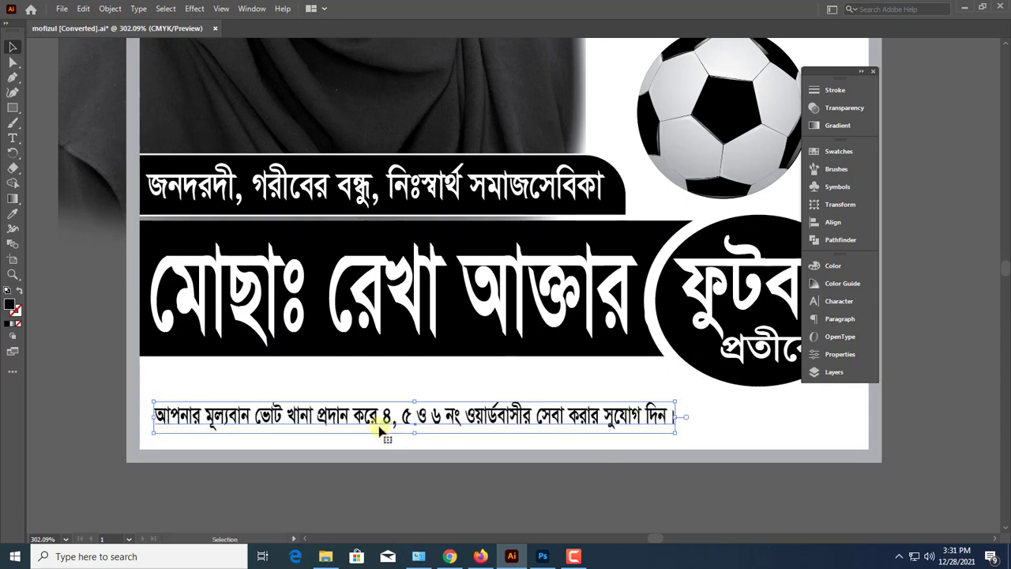
Break the vote-appeal line into two lines before ৪ and enlarge the block to fill the space beneath the name band
{"action": "double_click", "coordinate": [386, 421]}
{"action": "key", "text": "BackSpace"}
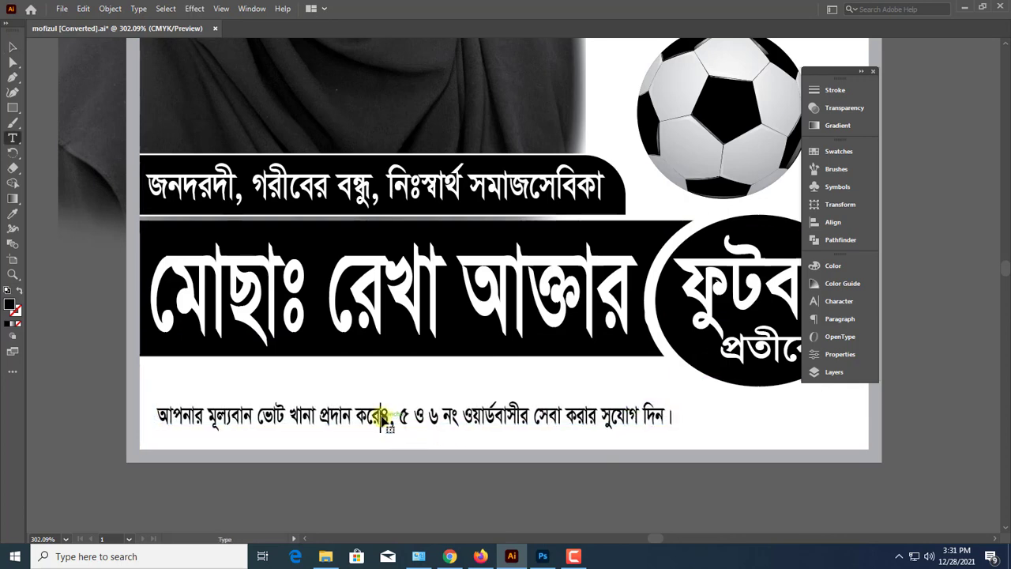
{"action": "key", "text": "Return"}
{"action": "key", "text": "Escape"}
{"action": "left_click_drag", "start_coordinate": [425, 420], "coordinate": [300, 374]}
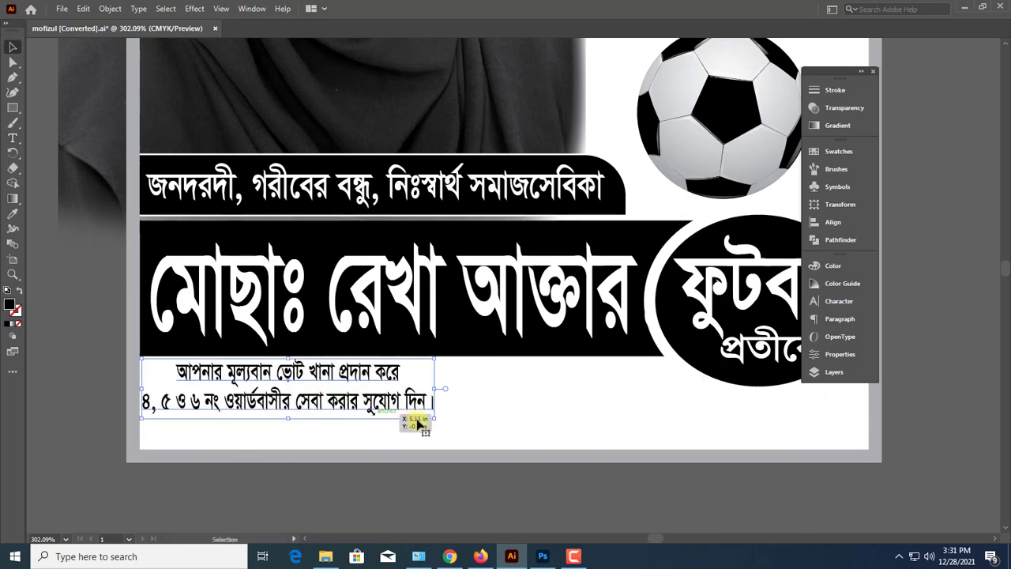
{"action": "left_click_drag", "start_coordinate": [520, 428], "coordinate": [686, 448]}
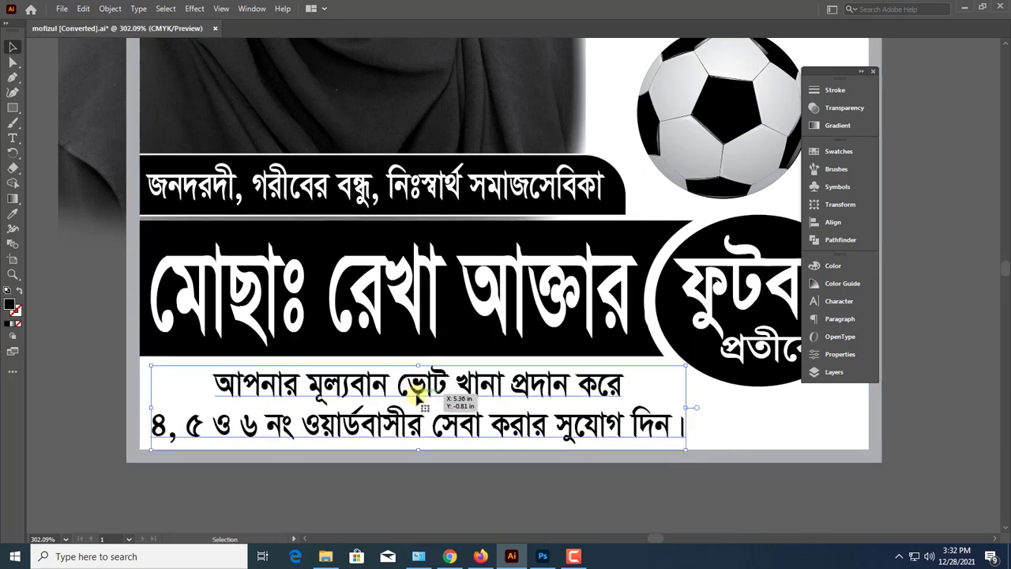
Set the vote-appeal text's first line to 20 pt, narrow the two-line block slightly and shift it a little down
{"action": "triple_click", "coordinate": [419, 395]}
{"action": "left_click", "coordinate": [839, 301]}
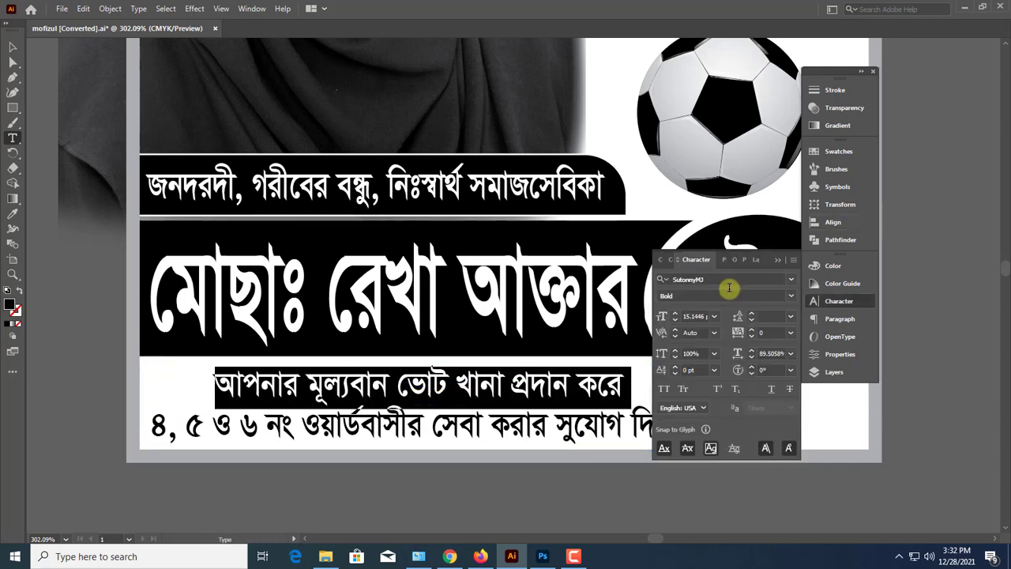
{"action": "key", "text": "Up"}
{"action": "key", "text": "Up"}
{"action": "key", "text": "Up"}
{"action": "key", "text": "Up"}
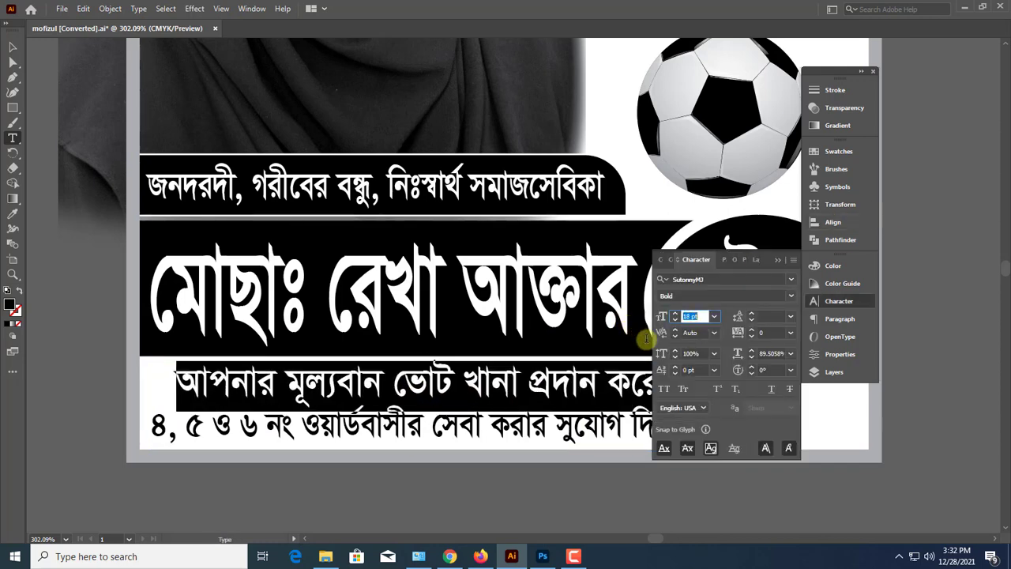
{"action": "key", "text": "Up"}
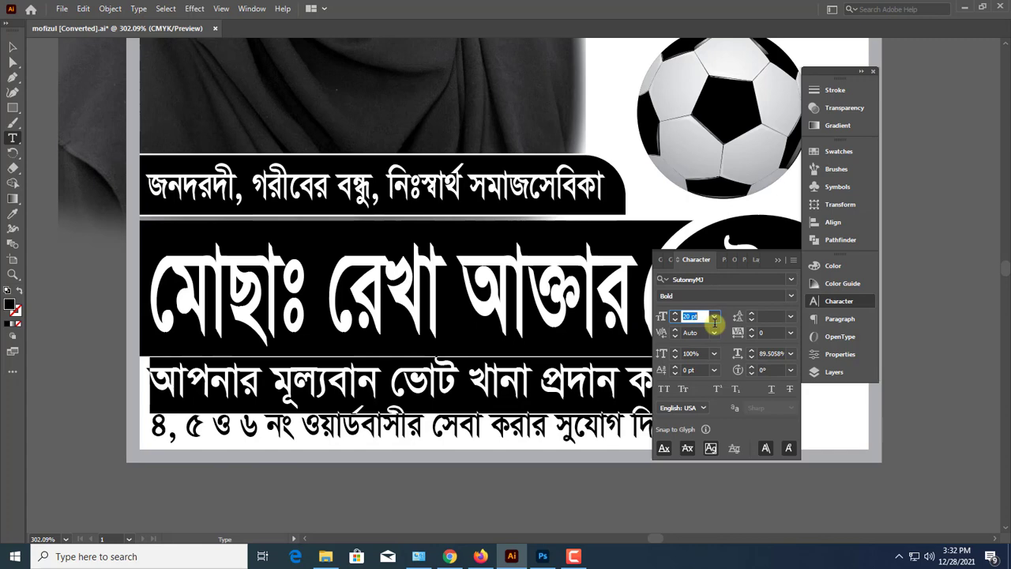
{"action": "left_click", "coordinate": [778, 260]}
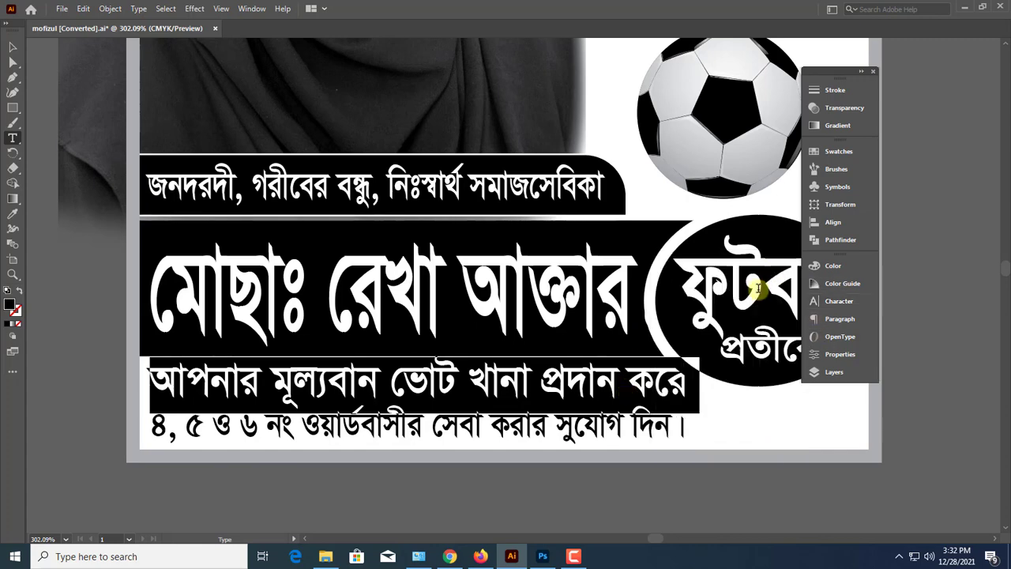
{"action": "key", "text": "Escape"}
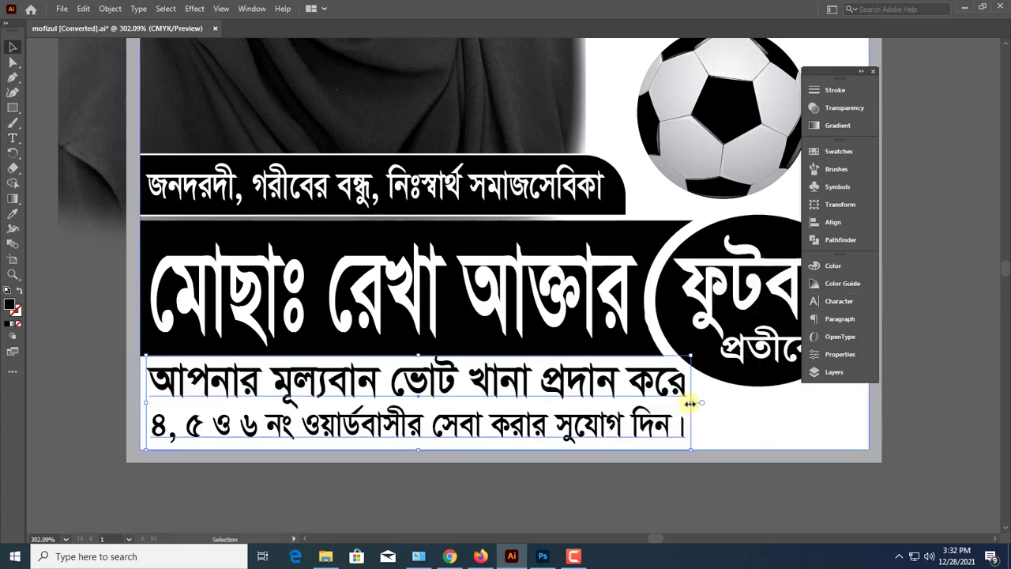
{"action": "left_click_drag", "start_coordinate": [691, 403], "coordinate": [671, 397]}
{"action": "left_click_drag", "start_coordinate": [617, 388], "coordinate": [618, 393]}
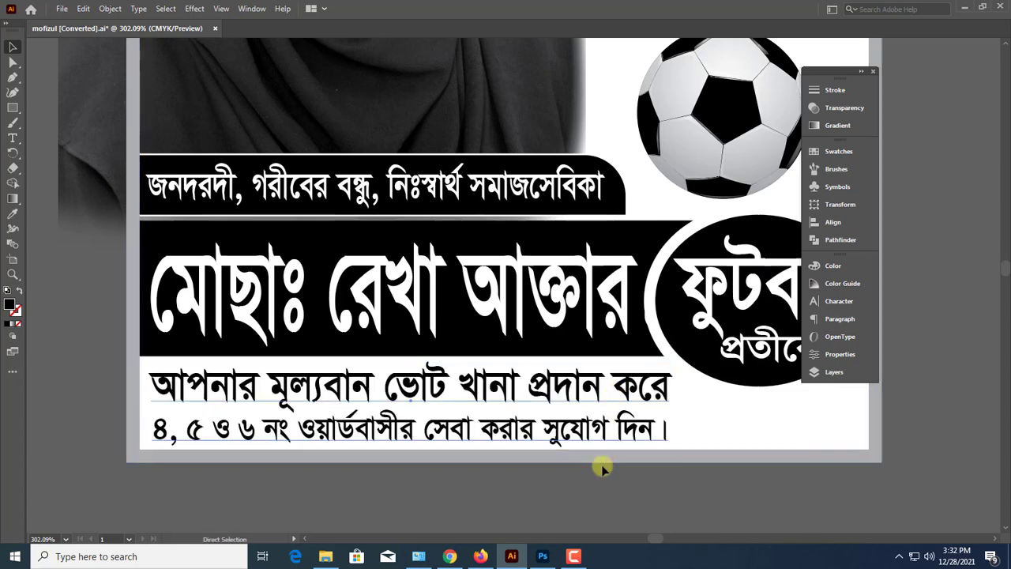
Bring the white line beginning প্রচারে: ৪, ৫ ও ৬ নং to just below the poster's lower-right corner
{"action": "key", "text": "ctrl+1"}
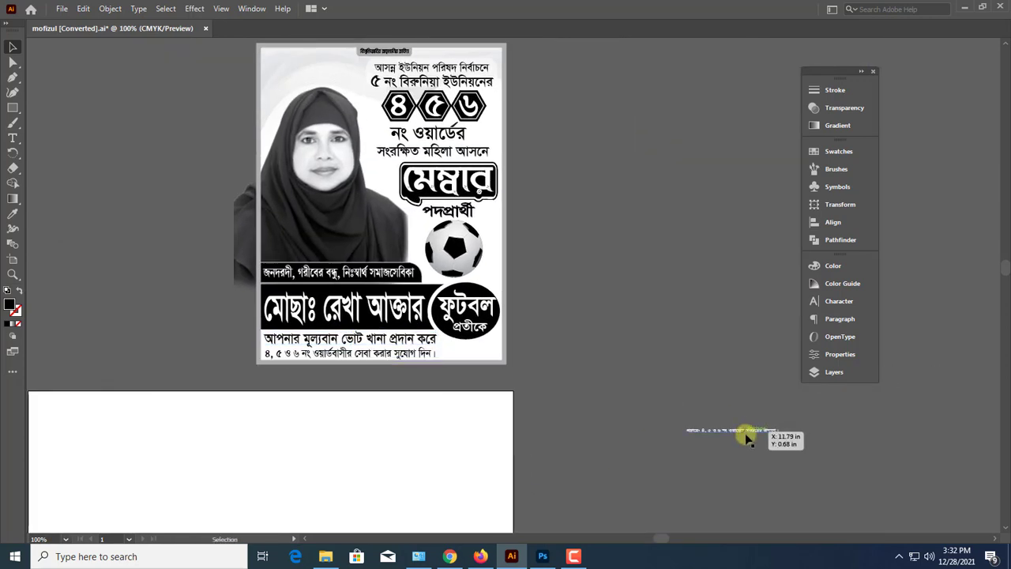
{"action": "left_click_drag", "start_coordinate": [748, 438], "coordinate": [468, 375]}
{"action": "key", "text": "ctrl+space"}
{"action": "left_click_drag", "start_coordinate": [452, 342], "coordinate": [660, 366]}
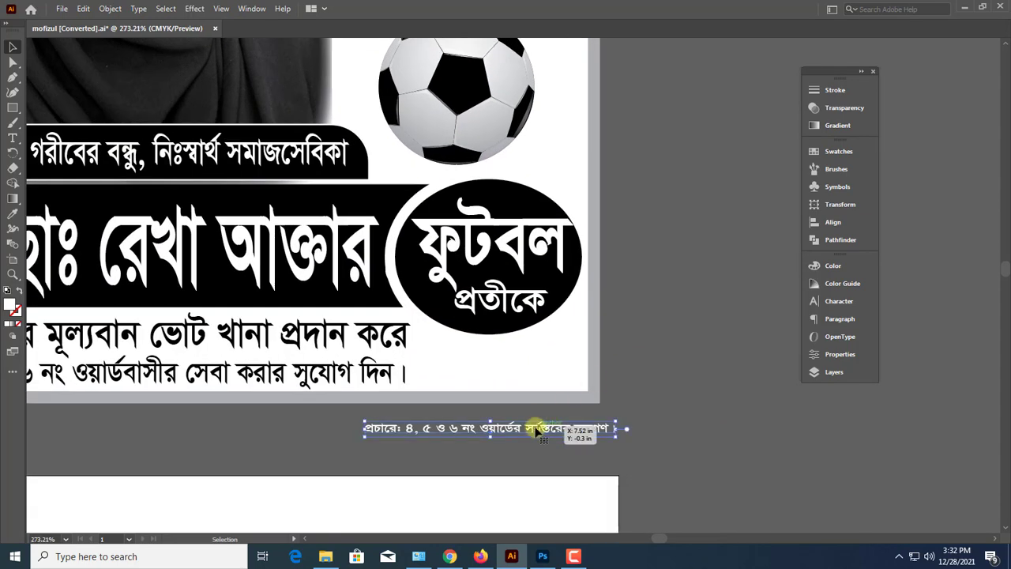
{"action": "key", "text": "space"}
{"action": "left_click_drag", "start_coordinate": [519, 391], "coordinate": [649, 431]}
{"action": "left_click", "coordinate": [709, 406]}
{"action": "key", "text": "ctrl+space"}
{"action": "left_click", "coordinate": [646, 446]}
{"action": "left_click_drag", "start_coordinate": [712, 442], "coordinate": [605, 450]}
{"action": "key", "text": "ctrl"}
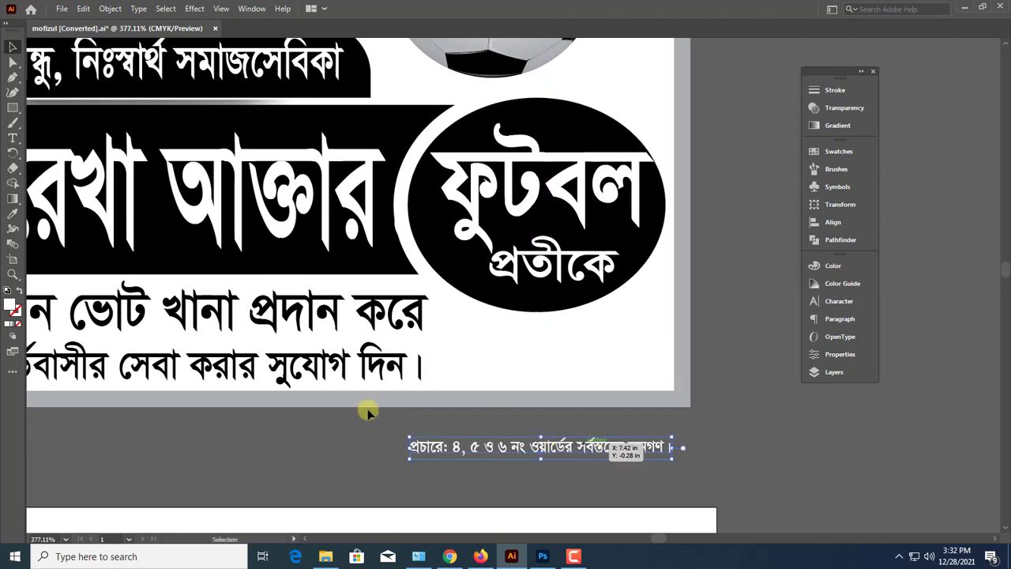
Draw a thin rectangle in the poster's lower-right inner corner and round its upper-left corner
{"action": "left_click", "coordinate": [13, 109]}
{"action": "left_click_drag", "start_coordinate": [436, 356], "coordinate": [675, 390]}
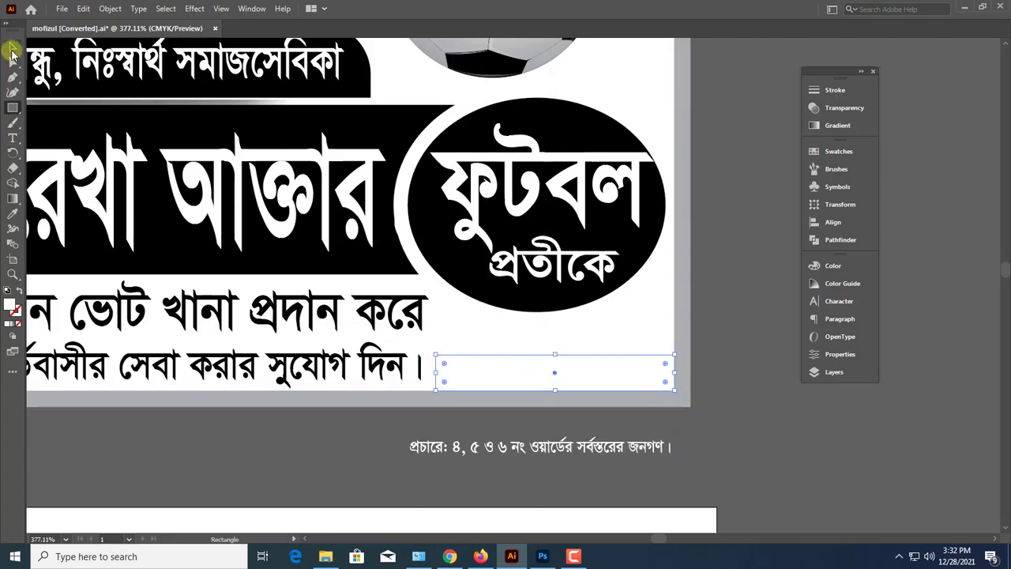
{"action": "left_click", "coordinate": [12, 50]}
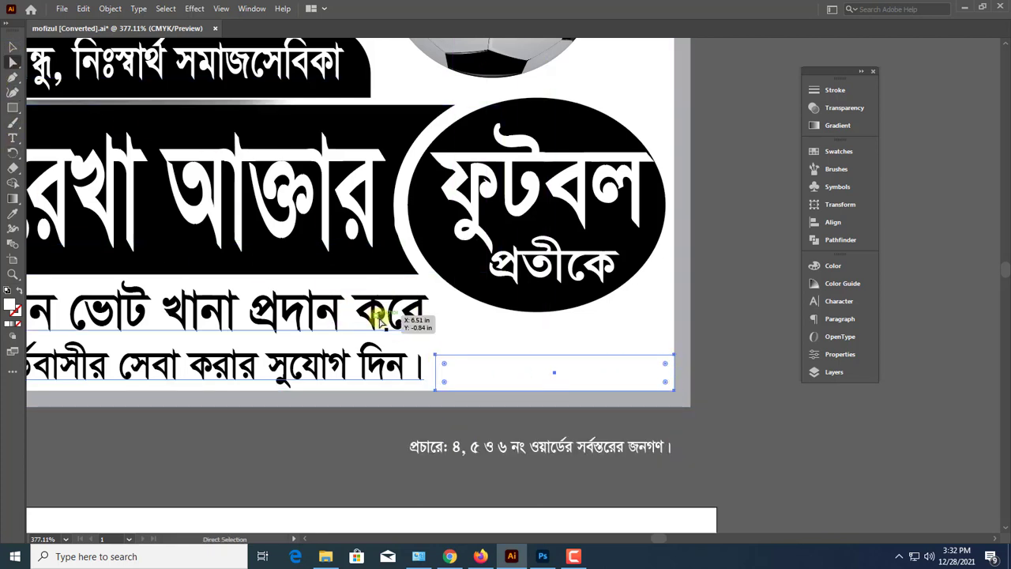
{"action": "left_click_drag", "start_coordinate": [444, 363], "coordinate": [461, 380]}
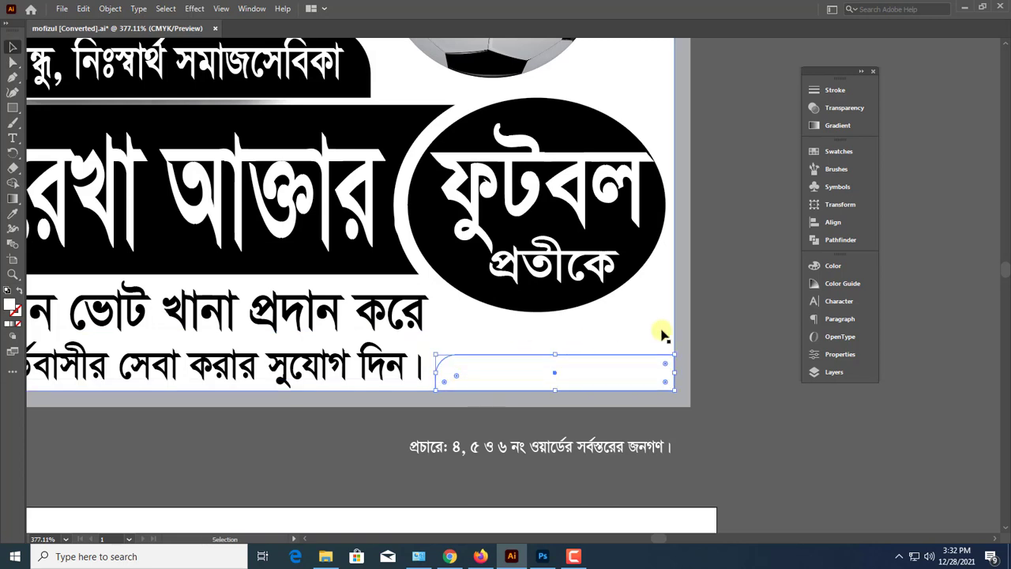
Fill the rounded corner bar with gray at 42% K
{"action": "left_click", "coordinate": [836, 267]}
{"action": "left_click", "coordinate": [722, 331]}
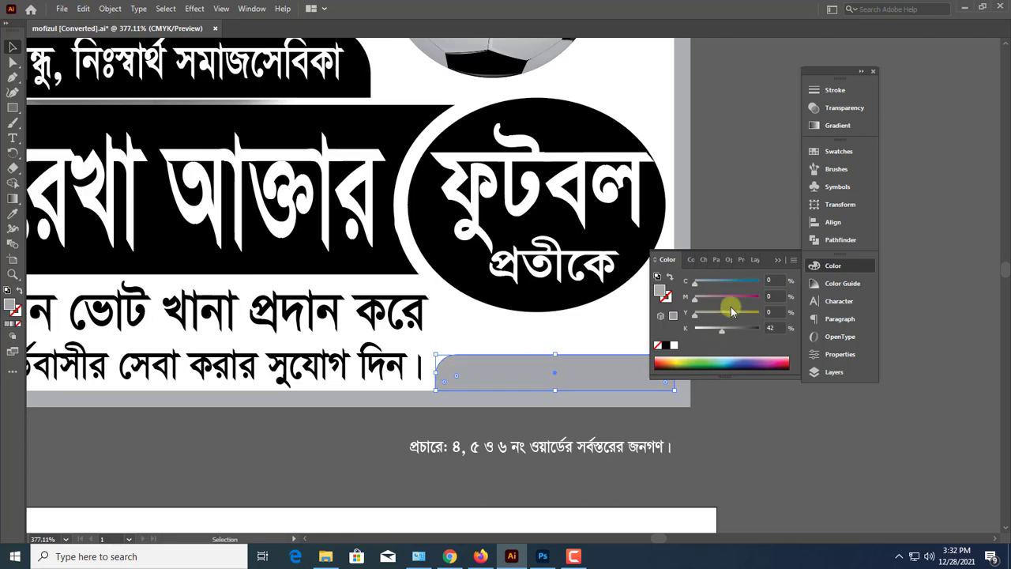
{"action": "left_click", "coordinate": [778, 260]}
{"action": "left_click", "coordinate": [716, 390]}
Place the white প্রচারে line on the rounded corner bar and resize it to fit the bar's width
{"action": "key", "text": "ctrl+1"}
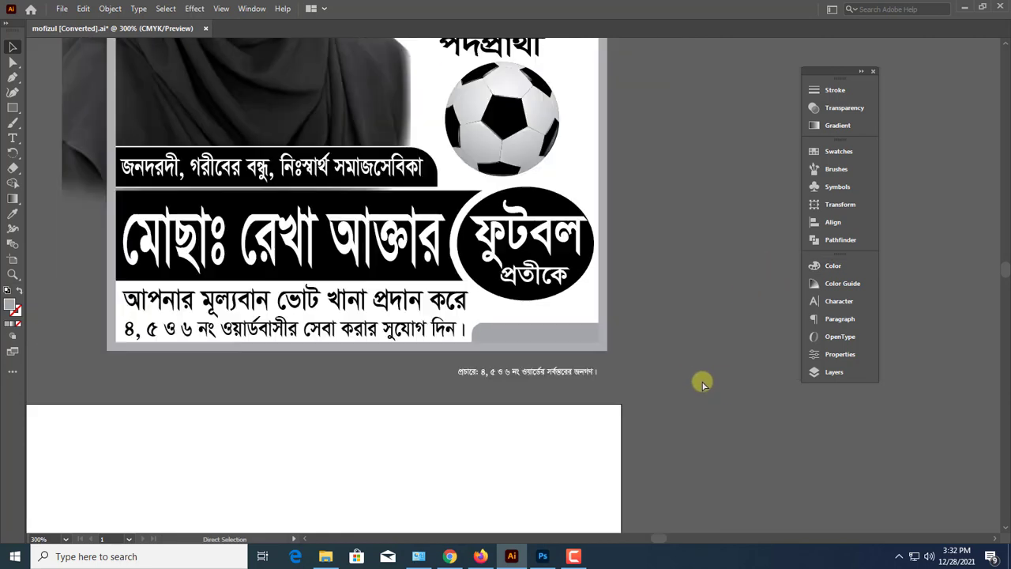
{"action": "key", "text": "ctrl+minus"}
{"action": "left_click_drag", "start_coordinate": [564, 351], "coordinate": [722, 379]}
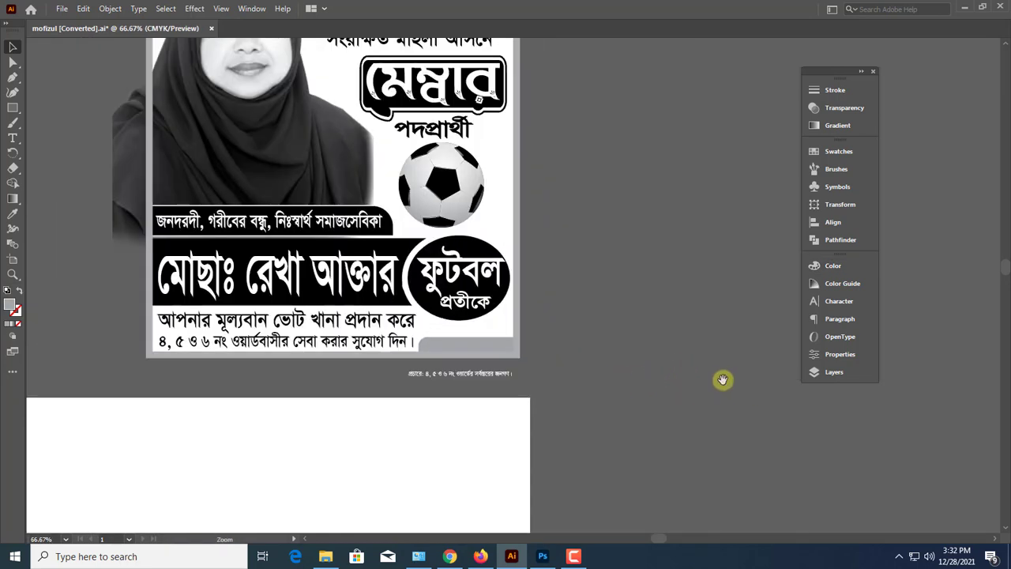
{"action": "left_click_drag", "start_coordinate": [492, 387], "coordinate": [596, 401]}
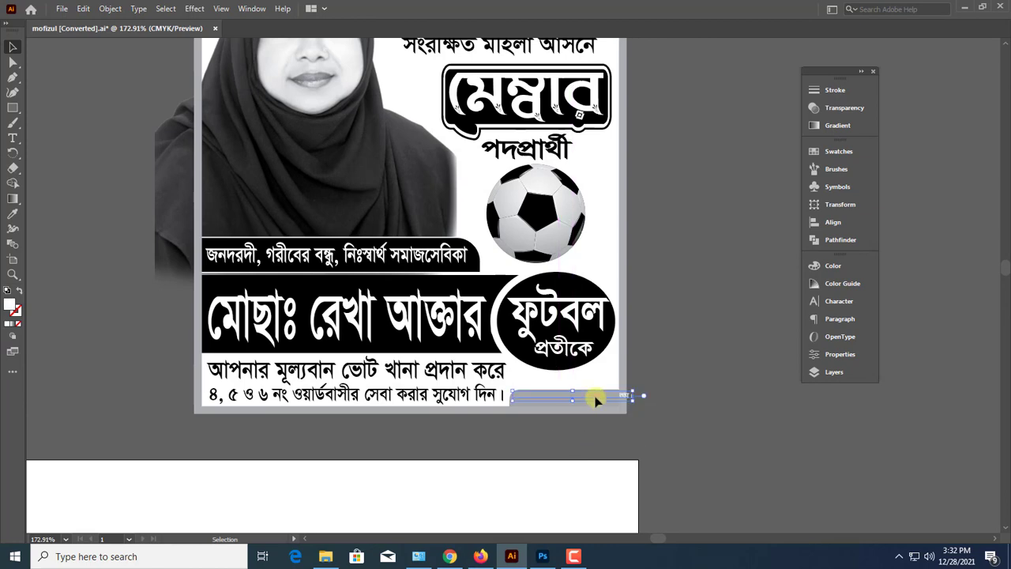
{"action": "key", "text": "ctrl+plus"}
{"action": "key", "text": "ctrl+plus"}
{"action": "key", "text": "ctrl+plus"}
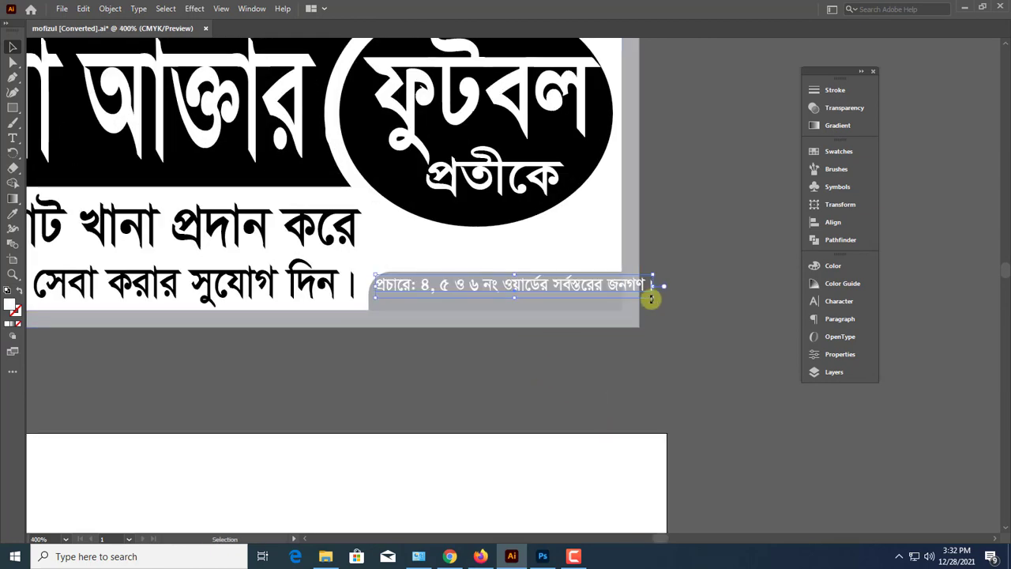
{"action": "left_click_drag", "start_coordinate": [632, 298], "coordinate": [625, 305]}
{"action": "key", "text": "ctrl+plus"}
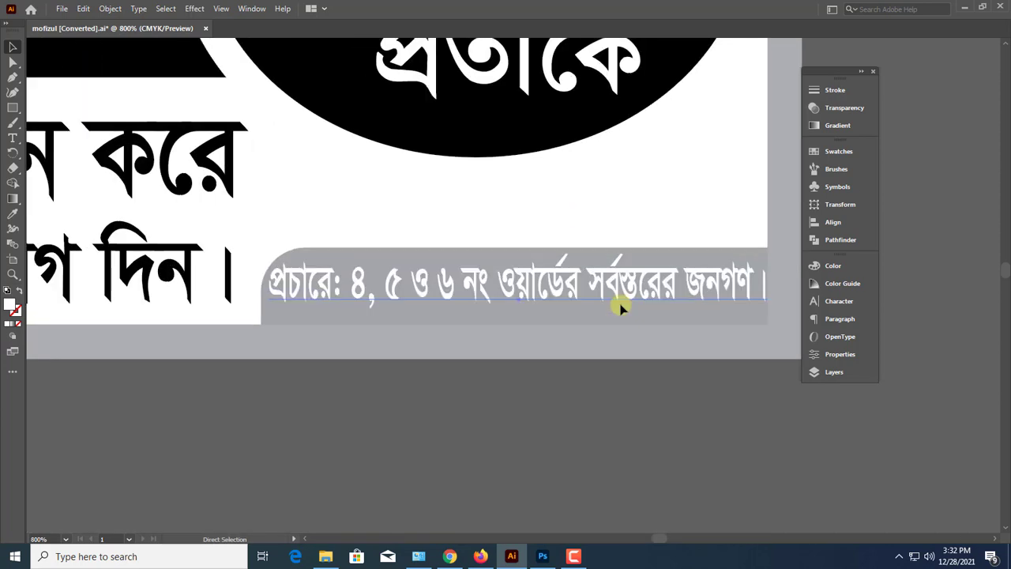
Narrow the প্রচারে line from its left end, shift it slightly down, and lower the bar's top edge
{"action": "left_click_drag", "start_coordinate": [272, 288], "coordinate": [296, 287]}
{"action": "left_click_drag", "start_coordinate": [425, 292], "coordinate": [420, 301]}
{"action": "left_click", "coordinate": [466, 260]}
{"action": "left_click_drag", "start_coordinate": [514, 249], "coordinate": [515, 260]}
Fill the প্রচারে line with 100% K black
{"action": "left_click", "coordinate": [497, 286]}
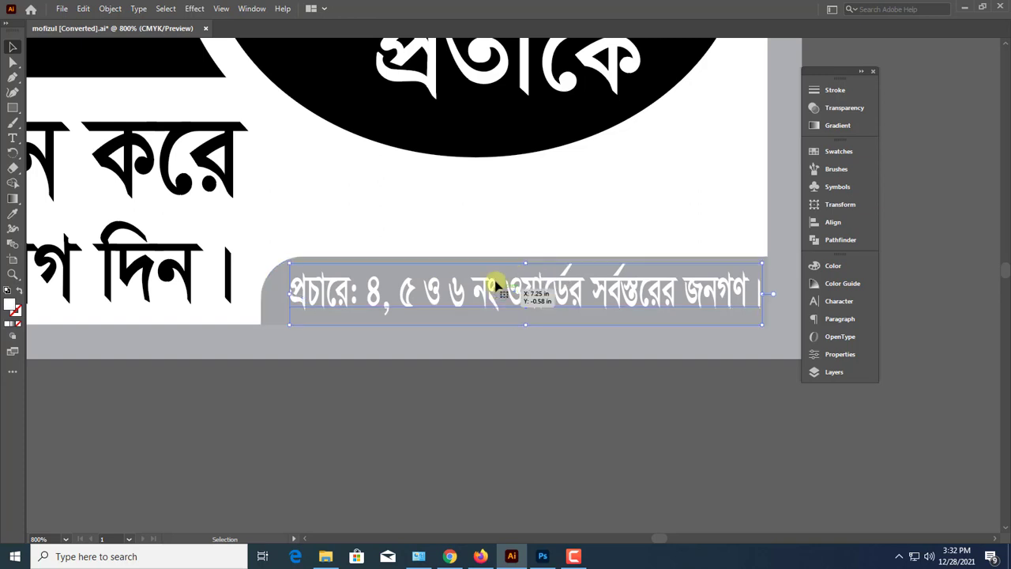
{"action": "left_click", "coordinate": [833, 268]}
{"action": "left_click_drag", "start_coordinate": [721, 330], "coordinate": [792, 316]}
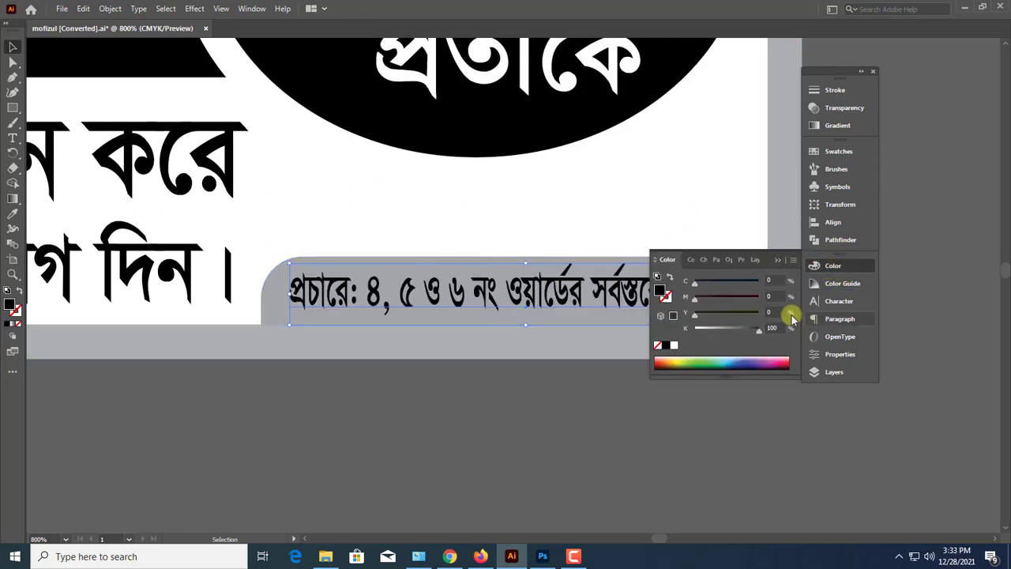
Fill the rounded corner bar with 100% K black and make the প্রচারে line on it white
{"action": "left_click", "coordinate": [757, 281]}
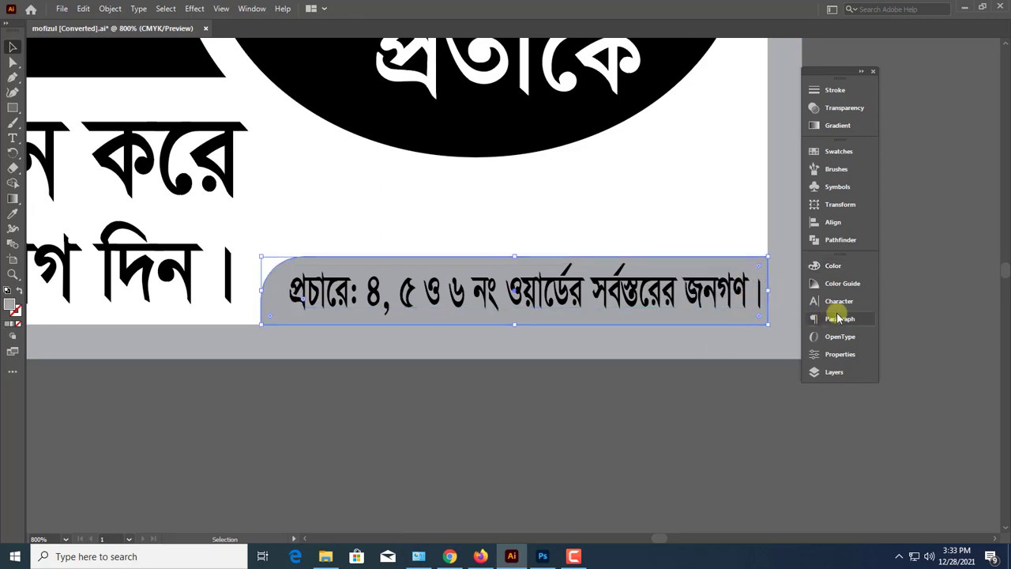
{"action": "left_click", "coordinate": [832, 266]}
{"action": "left_click_drag", "start_coordinate": [719, 330], "coordinate": [774, 266]}
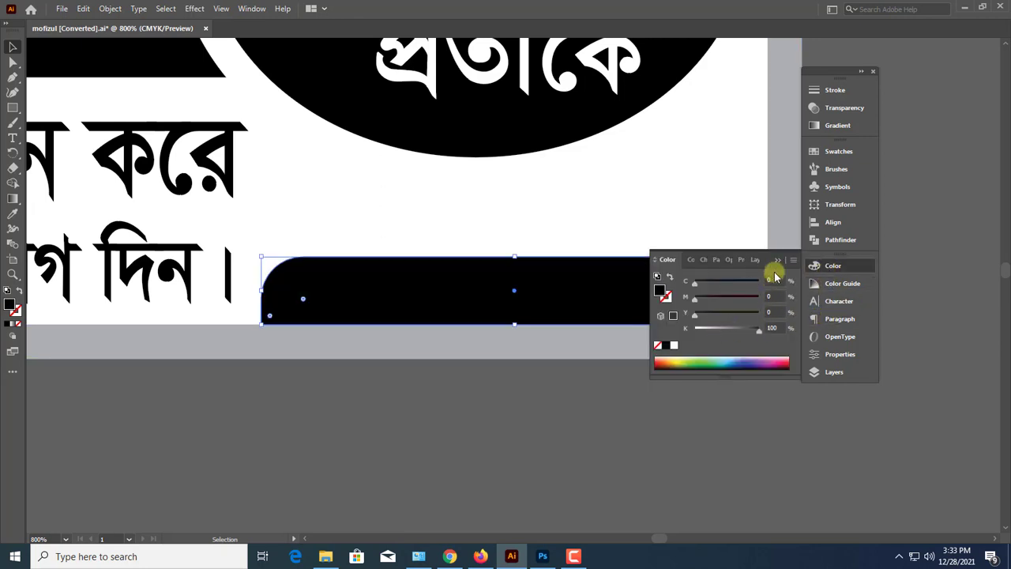
{"action": "left_click", "coordinate": [596, 303]}
{"action": "left_click", "coordinate": [804, 271]}
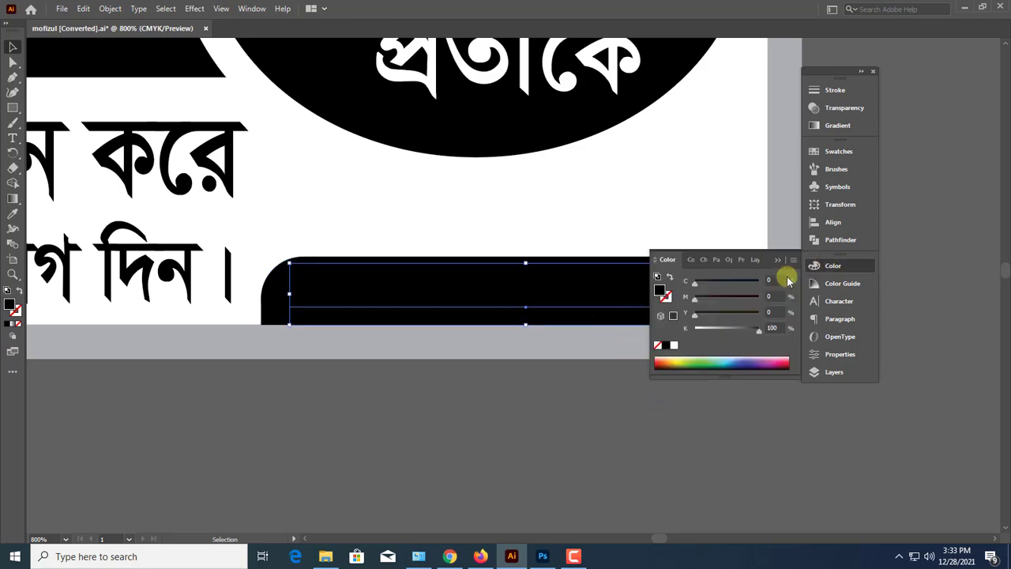
{"action": "left_click_drag", "start_coordinate": [701, 331], "coordinate": [694, 330]}
{"action": "left_click", "coordinate": [778, 263]}
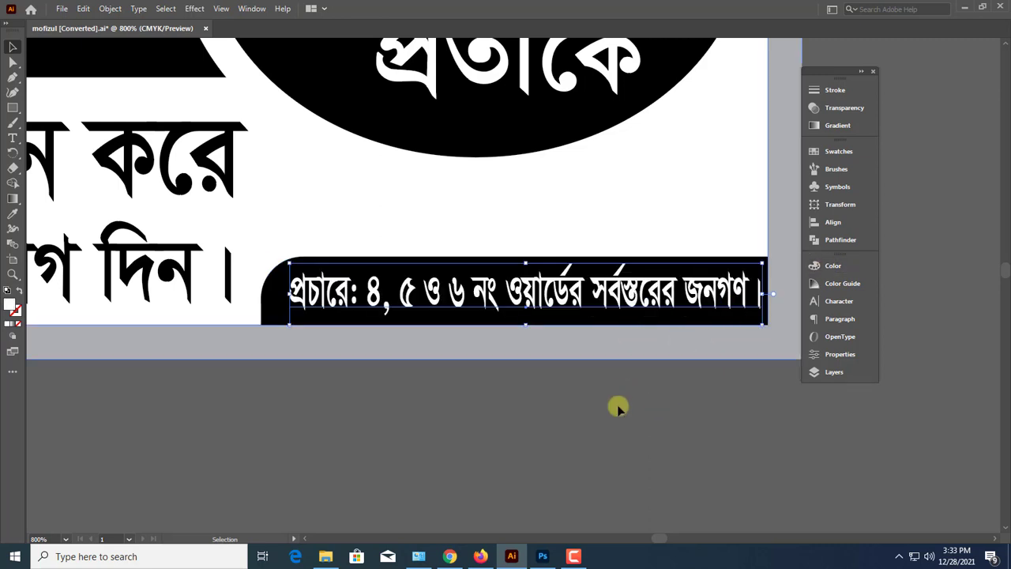
Shift the football slightly to the right above the ellipse
{"action": "key", "text": "ctrl+minus"}
{"action": "key", "text": "ctrl+minus"}
{"action": "key", "text": "ctrl+minus"}
{"action": "key", "text": "ctrl+minus"}
{"action": "key", "text": "ctrl+minus"}
{"action": "key", "text": "ctrl+minus"}
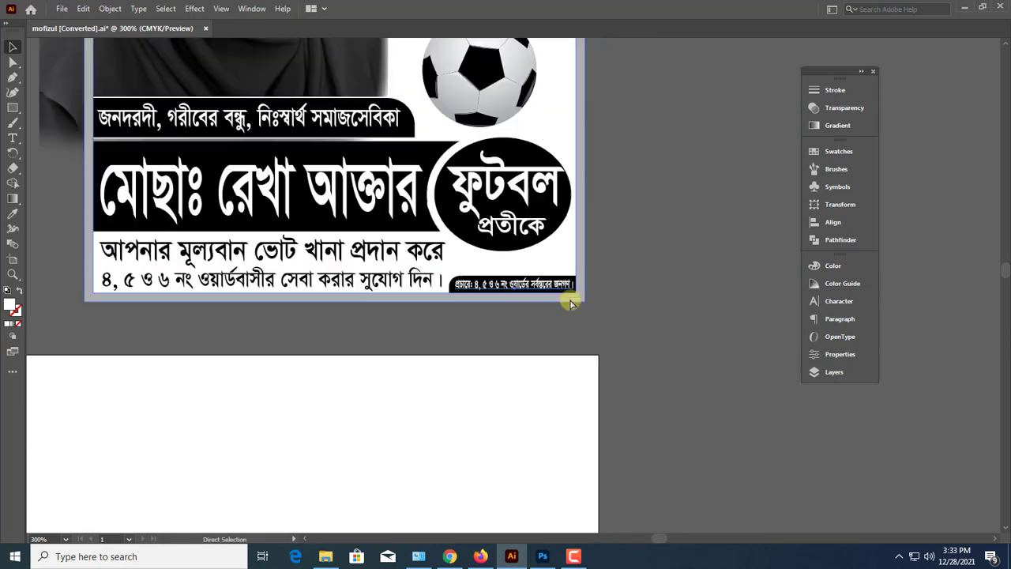
{"action": "scroll", "coordinate": [571, 301], "scroll_direction": "up", "scroll_amount": 3}
{"action": "left_click_drag", "start_coordinate": [635, 271], "coordinate": [587, 289]}
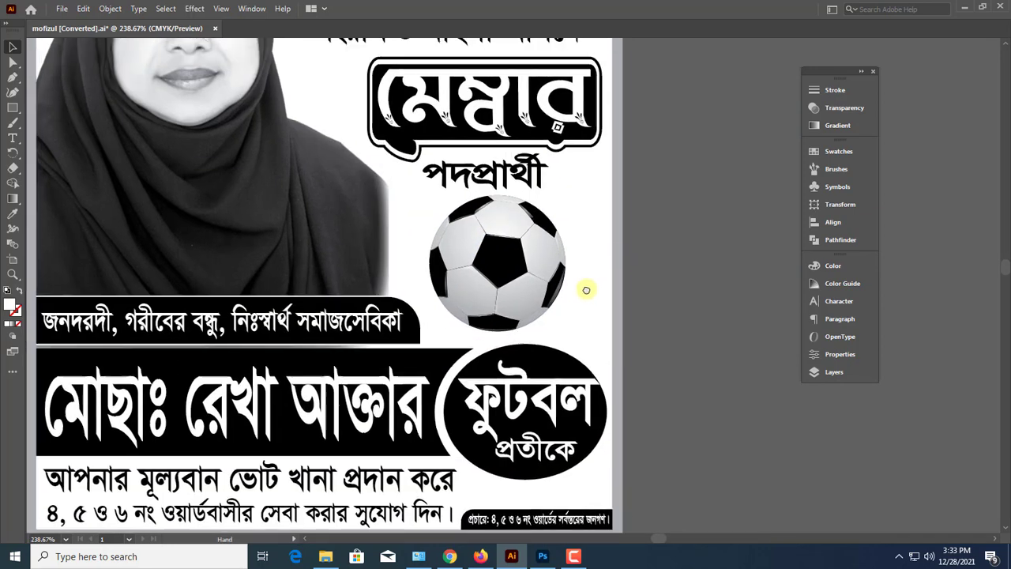
{"action": "left_click", "coordinate": [511, 305]}
{"action": "left_click_drag", "start_coordinate": [504, 289], "coordinate": [517, 290]}
{"action": "left_click", "coordinate": [652, 324]}
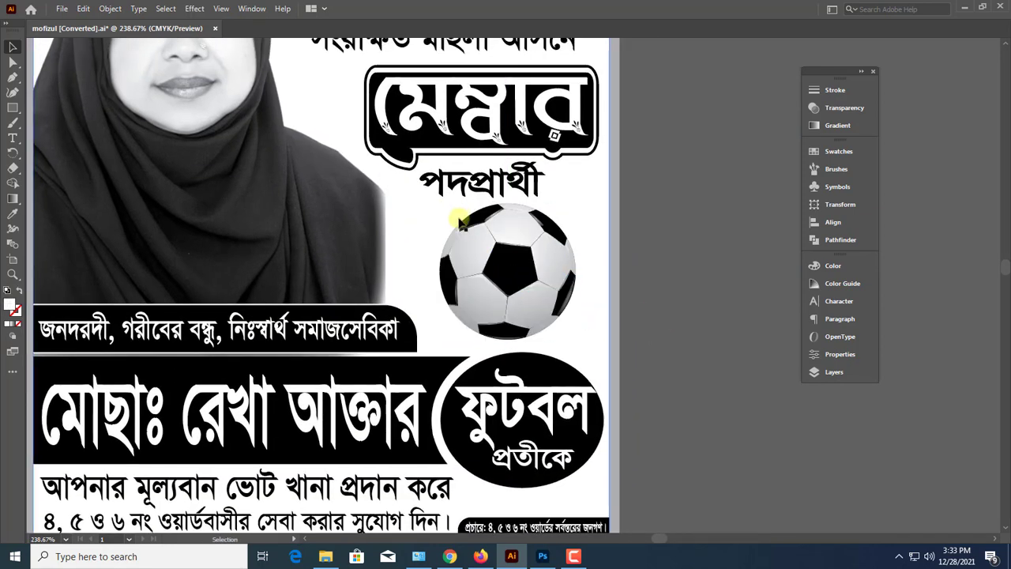
Draw a white circle over the football and enlarge it until it extends past the poster's right border
{"action": "scroll", "coordinate": [486, 252], "scroll_direction": "up", "scroll_amount": 1}
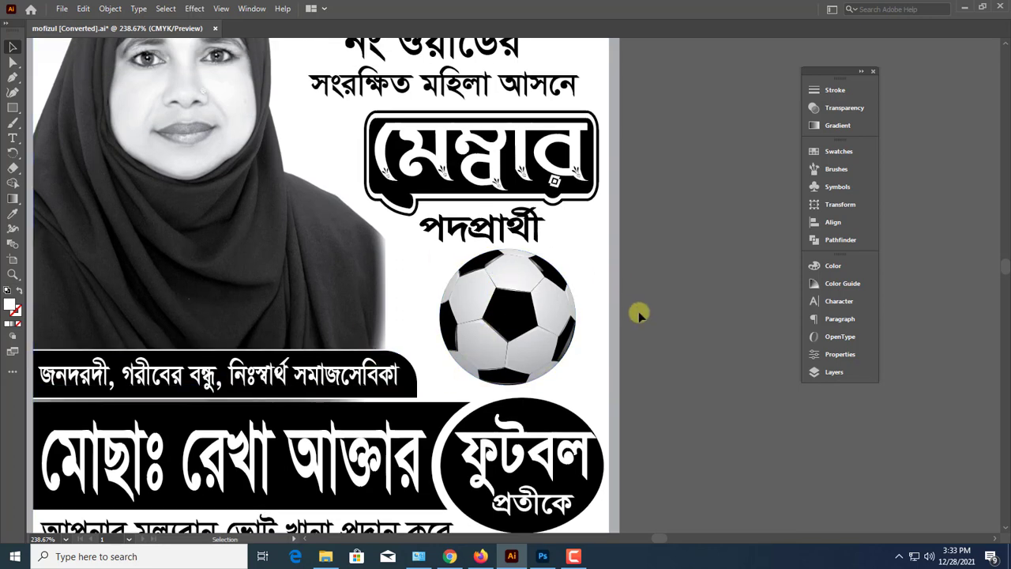
{"action": "left_click", "coordinate": [13, 111]}
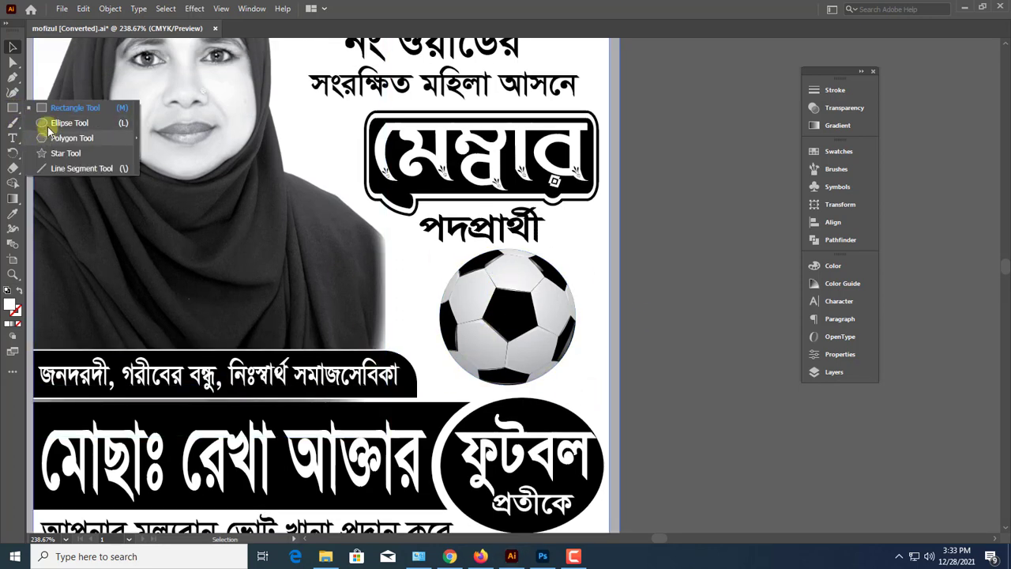
{"action": "left_click", "coordinate": [50, 124]}
{"action": "left_click_drag", "start_coordinate": [526, 332], "coordinate": [617, 366]}
{"action": "left_click", "coordinate": [11, 51]}
{"action": "left_click_drag", "start_coordinate": [514, 323], "coordinate": [471, 327]}
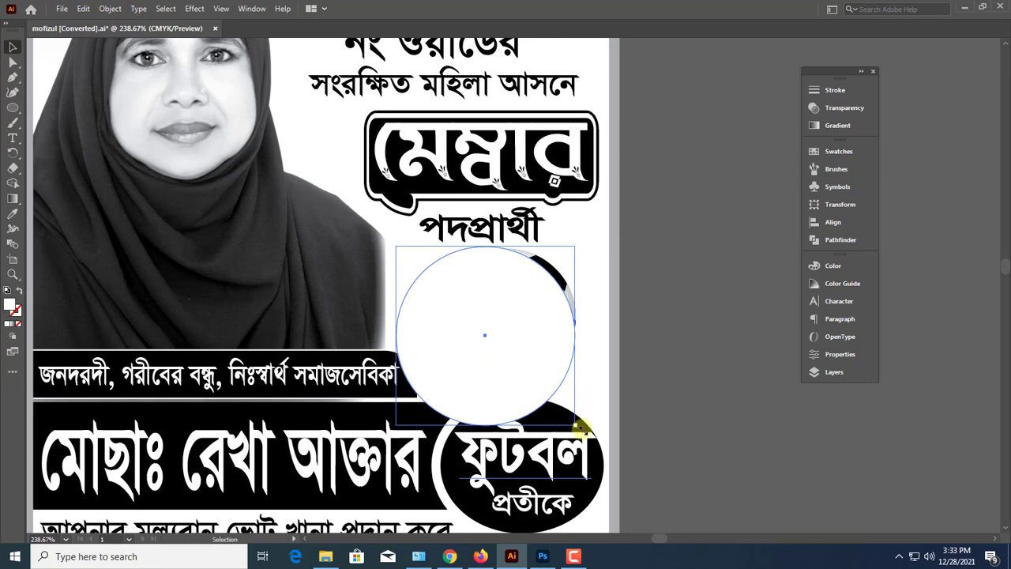
{"action": "left_click_drag", "start_coordinate": [579, 427], "coordinate": [638, 470]}
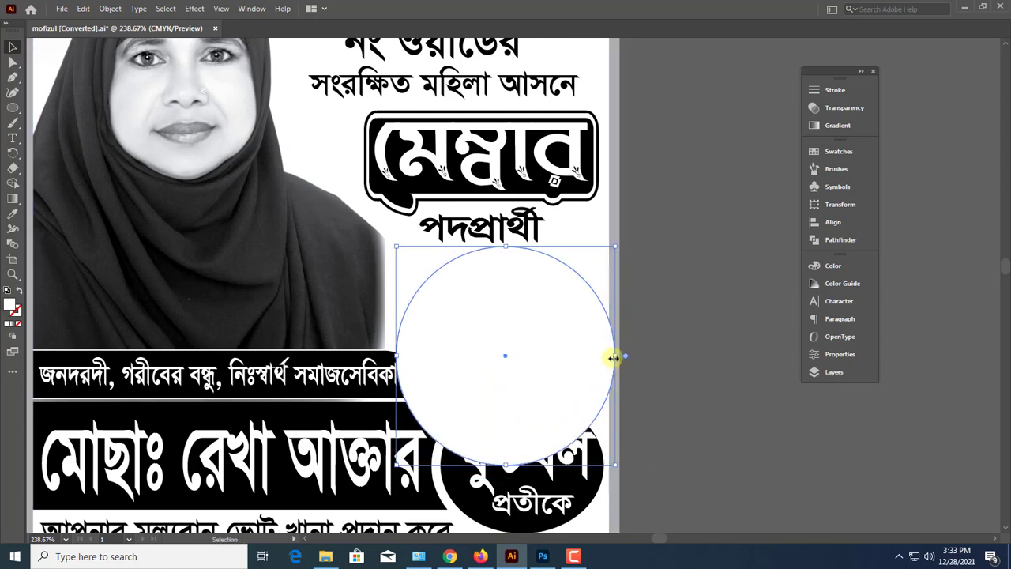
{"action": "left_click_drag", "start_coordinate": [617, 357], "coordinate": [640, 360]}
{"action": "left_click_drag", "start_coordinate": [575, 370], "coordinate": [569, 386]}
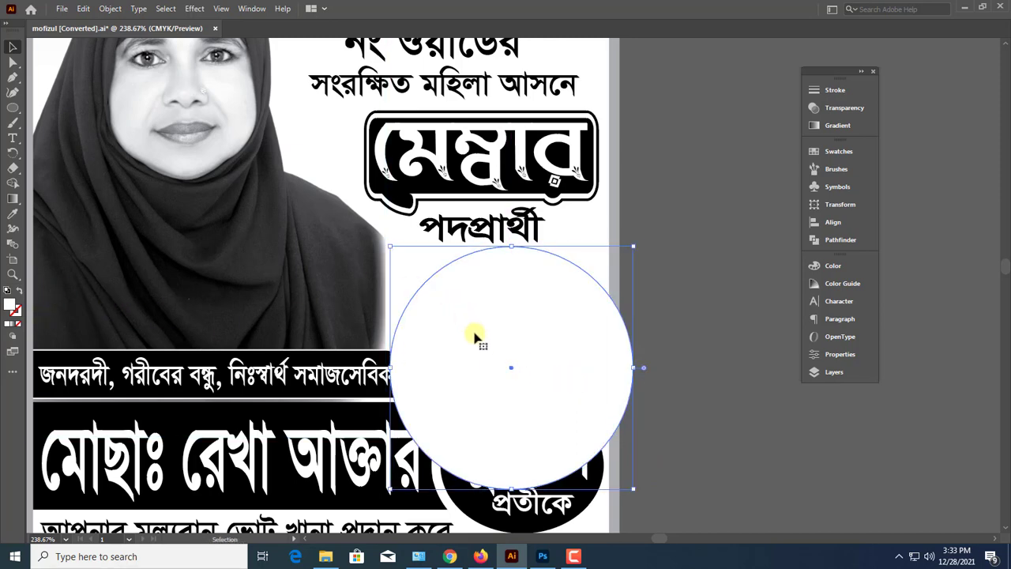
Fill the large circle over the football with 100% K black
{"action": "left_click", "coordinate": [831, 266]}
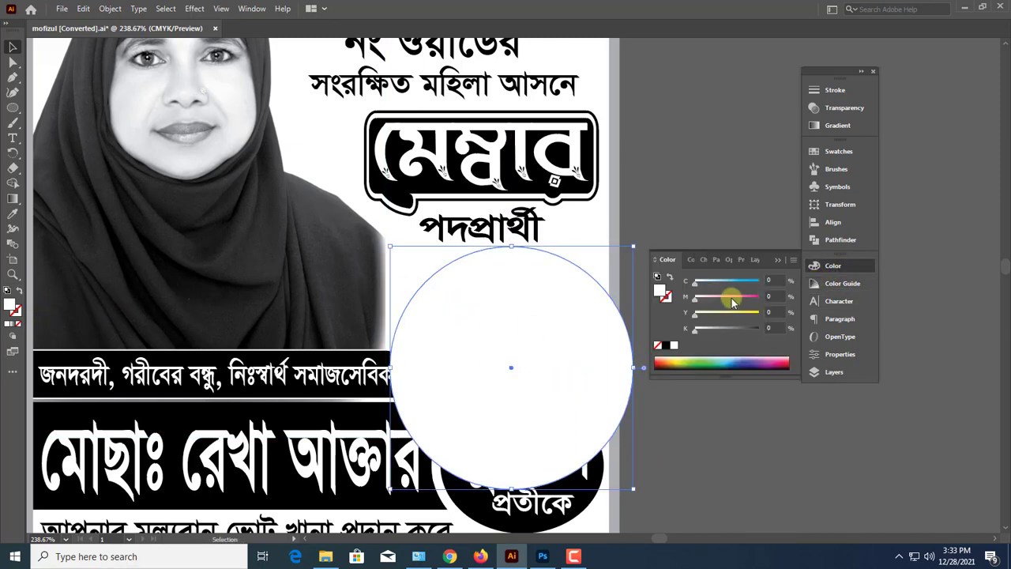
{"action": "left_click_drag", "start_coordinate": [709, 335], "coordinate": [760, 329]}
{"action": "left_click", "coordinate": [778, 267]}
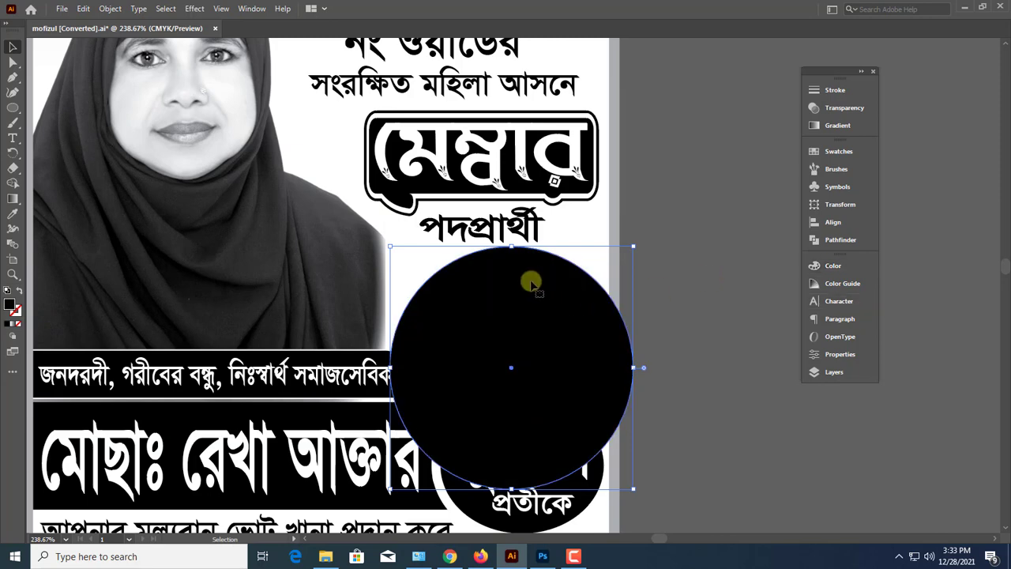
Duplicate the black circle in place, shrink the copy slightly from its upper-left corner, and fill it white with K 0
{"action": "key", "text": "a"}
{"action": "key", "text": "v"}
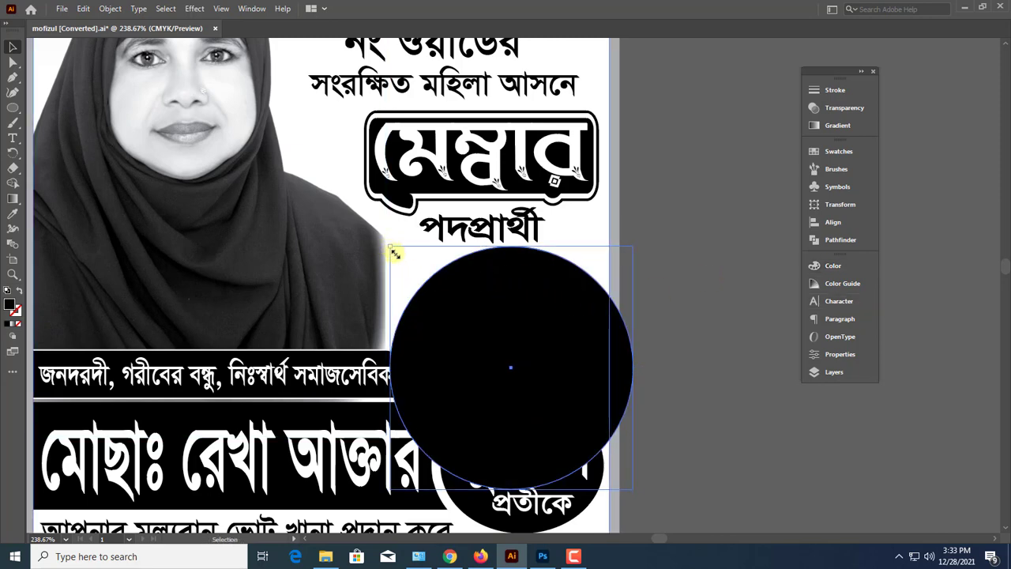
{"action": "left_click_drag", "start_coordinate": [393, 250], "coordinate": [396, 256]}
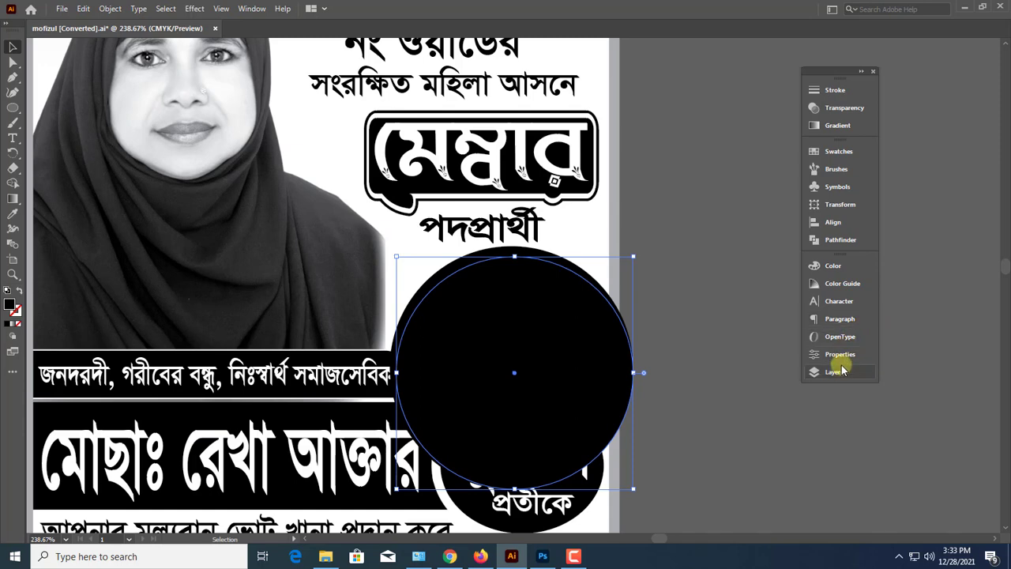
{"action": "left_click", "coordinate": [829, 266]}
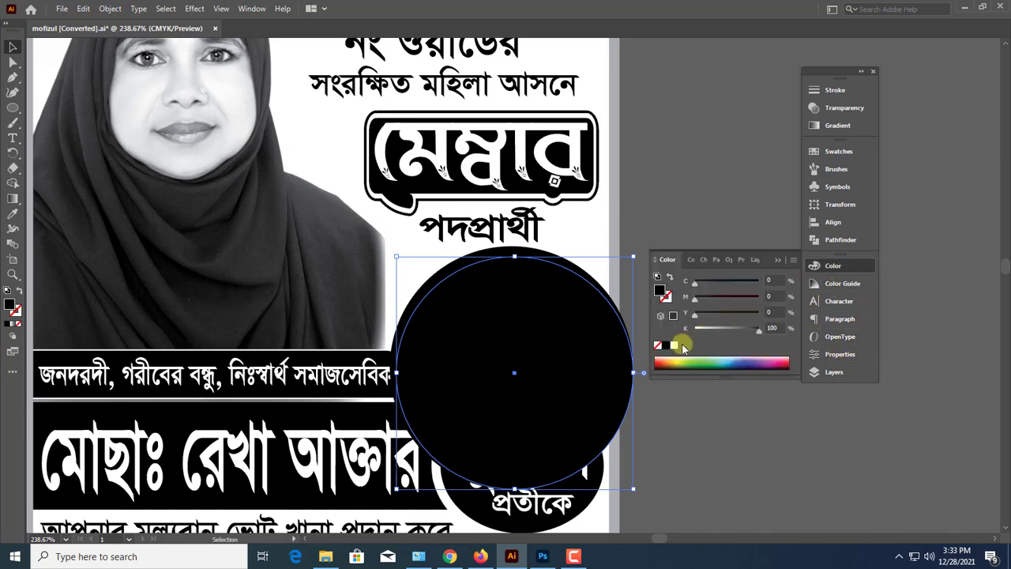
{"action": "left_click_drag", "start_coordinate": [701, 335], "coordinate": [694, 335]}
{"action": "left_click", "coordinate": [779, 260]}
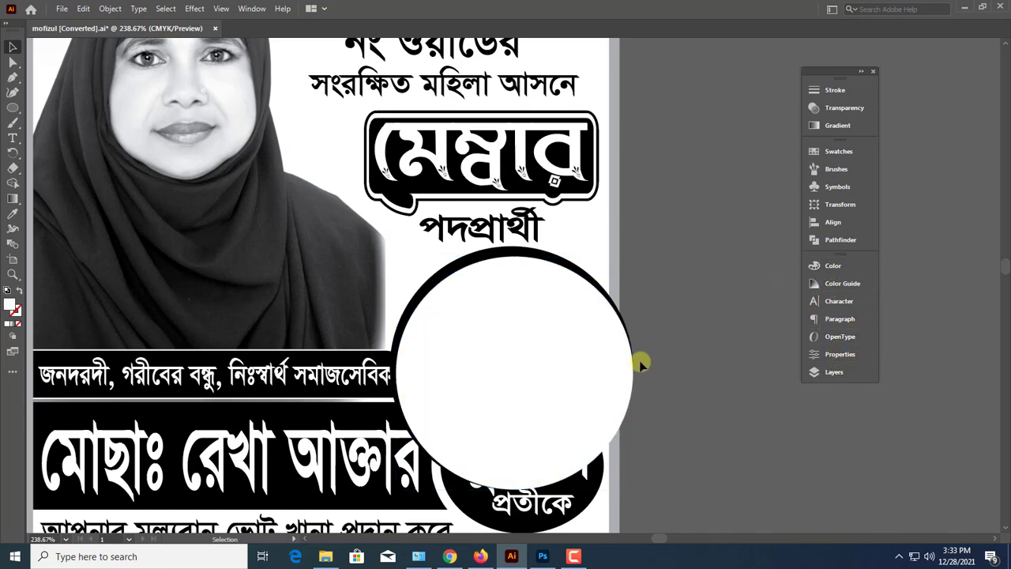
Select both circles and arrange them behind the football, slogan bar and name band
{"action": "left_click", "coordinate": [563, 261], "text": "shift"}
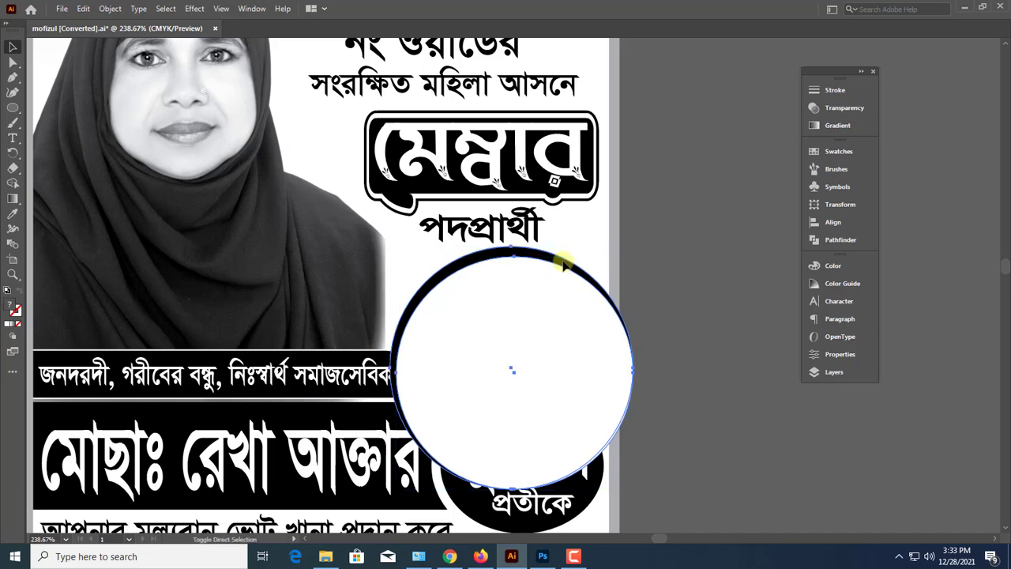
{"action": "key", "text": "ctrl+shift+bracketleft"}
{"action": "key", "text": "ctrl+bracketright"}
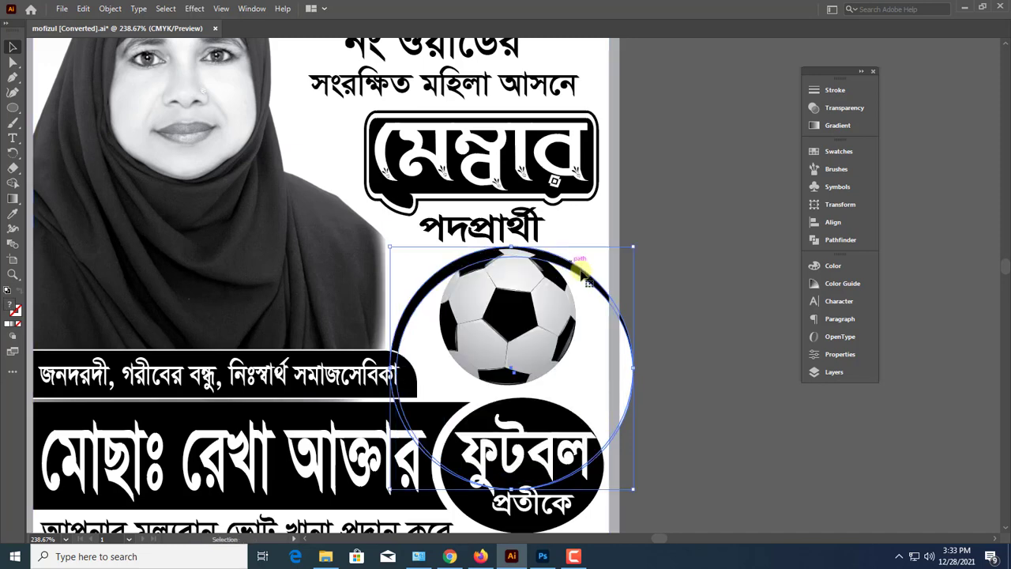
Enlarge the white inner circle slightly from its upper-left corner to thin the black ring
{"action": "scroll", "coordinate": [632, 360], "scroll_direction": "up", "scroll_amount": 1}
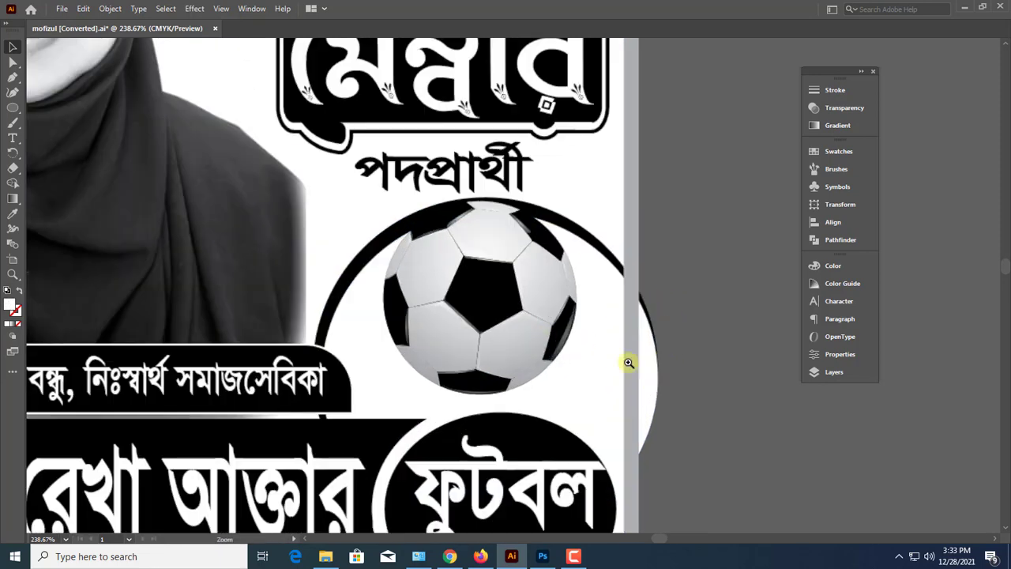
{"action": "left_click", "coordinate": [592, 348]}
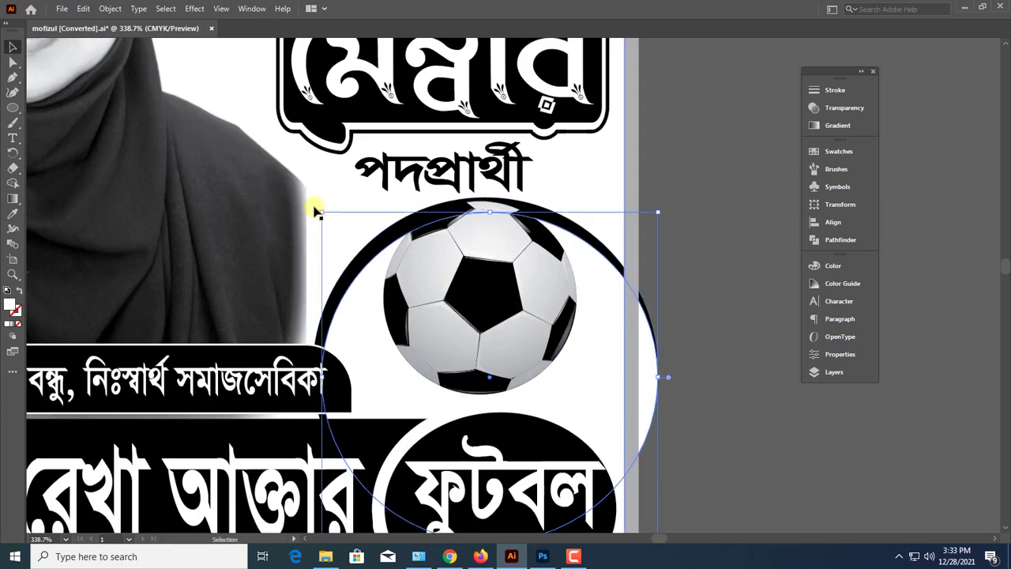
{"action": "left_click_drag", "start_coordinate": [320, 212], "coordinate": [316, 208]}
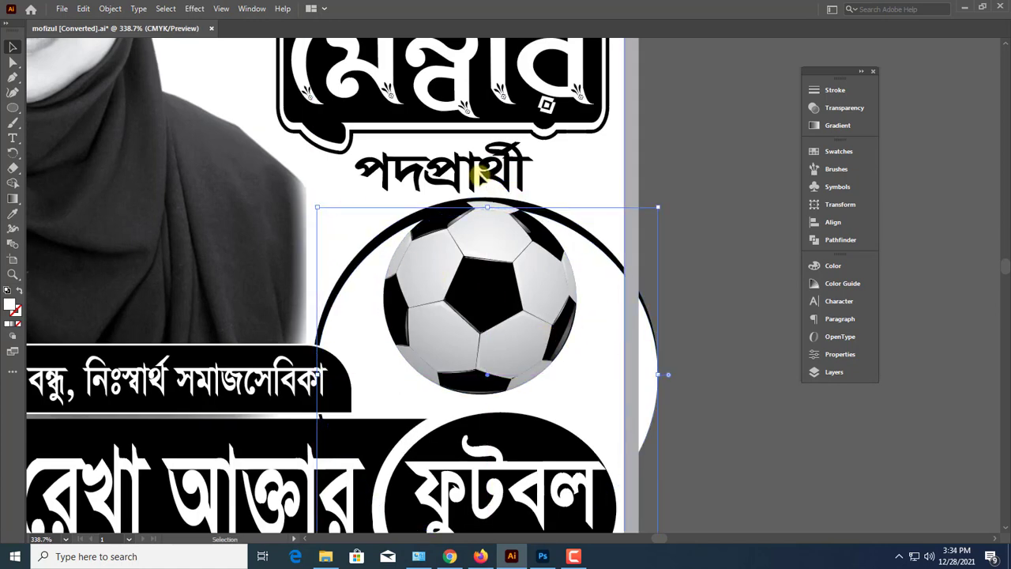
Shift the মেম্বার badge and পদপ্রার্থী group slightly up and left, away from the ring
{"action": "left_click", "coordinate": [504, 185]}
{"action": "scroll", "coordinate": [505, 186], "scroll_direction": "up", "scroll_amount": 2}
{"action": "scroll", "coordinate": [504, 184], "scroll_direction": "up", "scroll_amount": 1}
{"action": "left_click", "coordinate": [496, 189]}
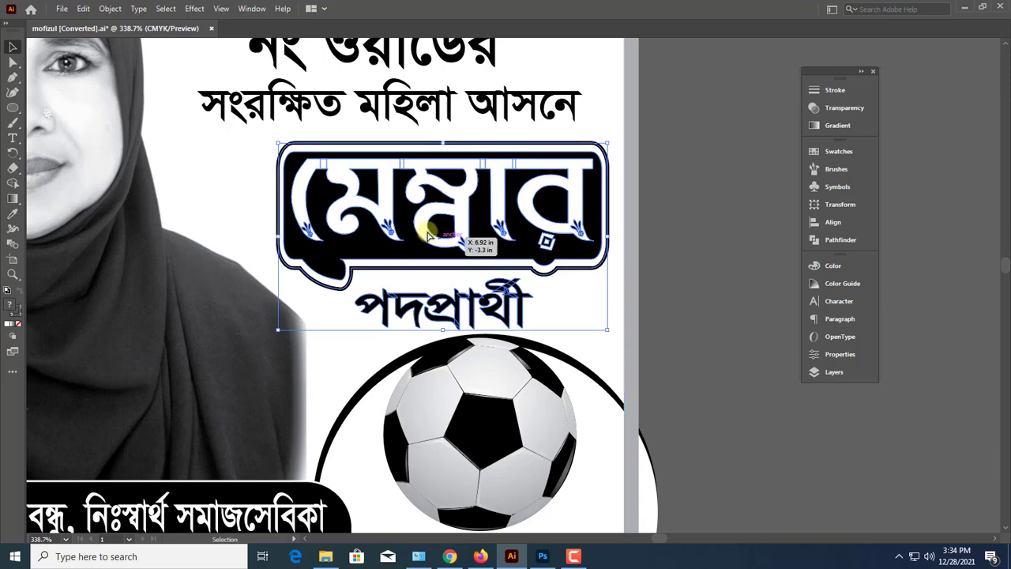
{"action": "scroll", "coordinate": [453, 247], "scroll_direction": "up", "scroll_amount": 1}
{"action": "left_click_drag", "start_coordinate": [594, 370], "coordinate": [609, 368]}
{"action": "left_click", "coordinate": [668, 380]}
Move the football slightly down and right inside the ring
{"action": "scroll", "coordinate": [668, 379], "scroll_direction": "down", "scroll_amount": 2}
{"action": "left_click", "coordinate": [514, 397]}
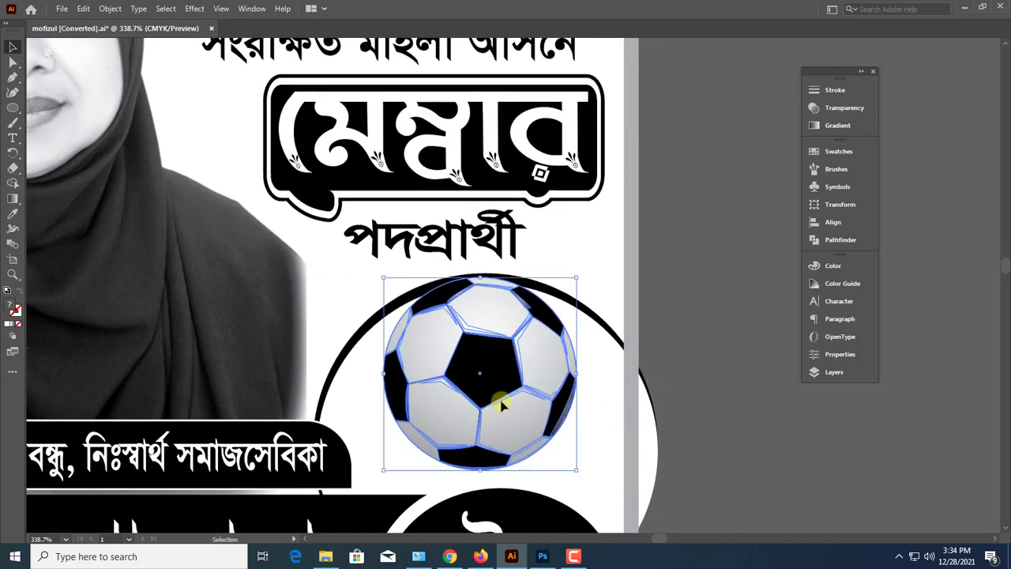
{"action": "left_click_drag", "start_coordinate": [501, 404], "coordinate": [505, 417]}
{"action": "left_click", "coordinate": [697, 394]}
{"action": "scroll", "coordinate": [700, 388], "scroll_direction": "down", "scroll_amount": 2}
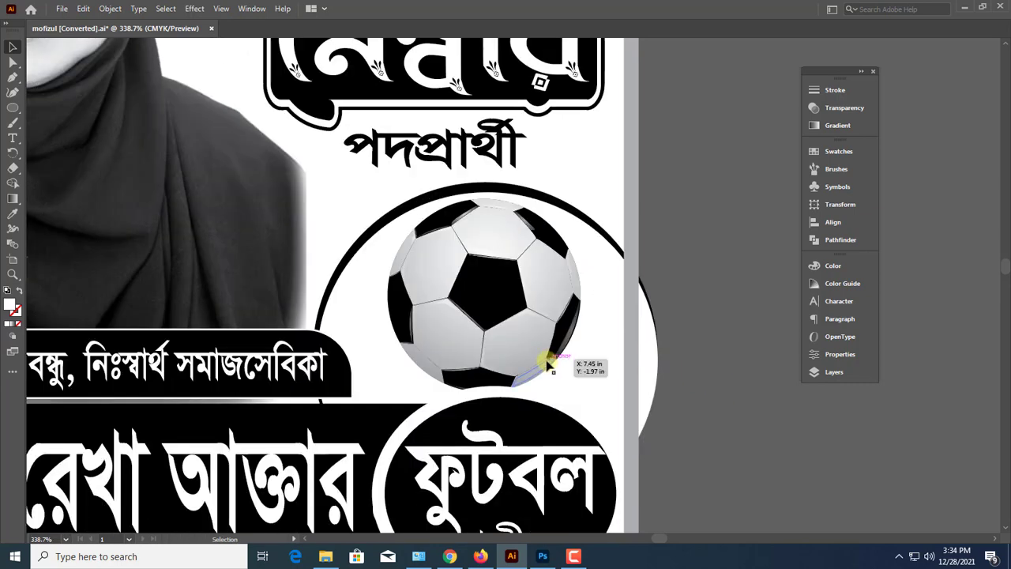
{"action": "left_click", "coordinate": [513, 346]}
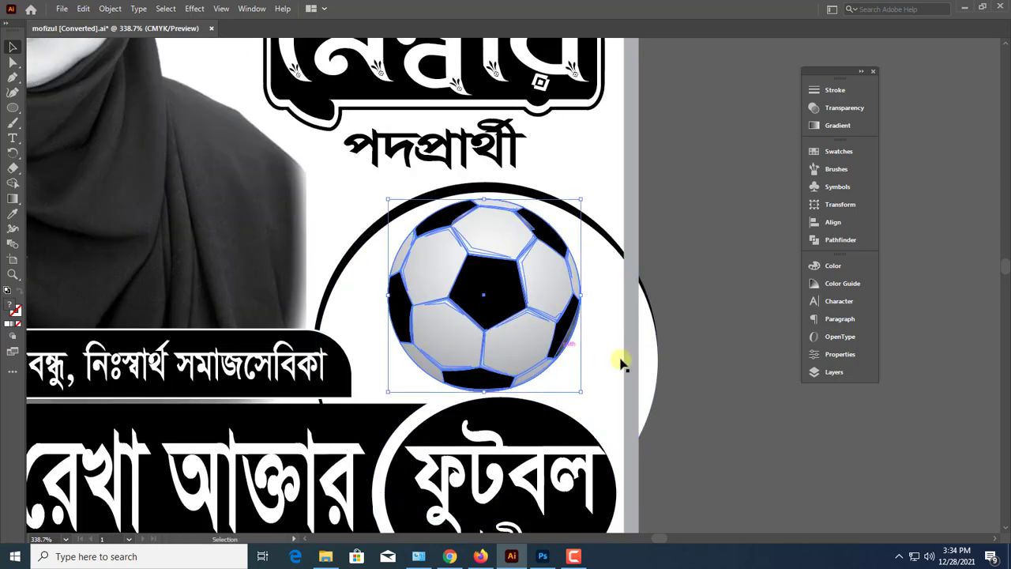
{"action": "left_click", "coordinate": [672, 386]}
Enlarge both ring circles together from their upper-left corner to leave more space around the football
{"action": "left_click", "coordinate": [643, 384]}
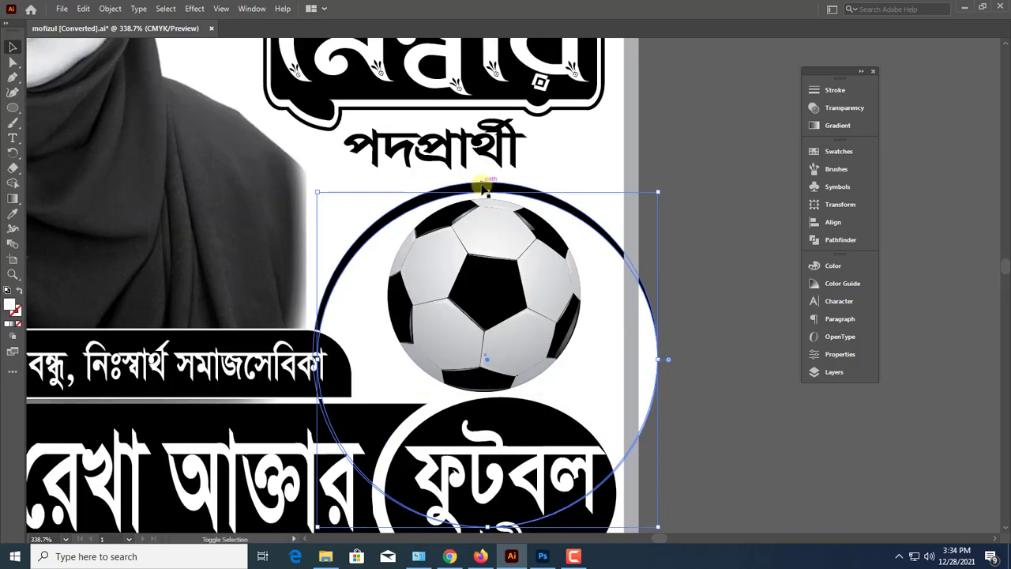
{"action": "left_click_drag", "start_coordinate": [317, 191], "coordinate": [308, 179]}
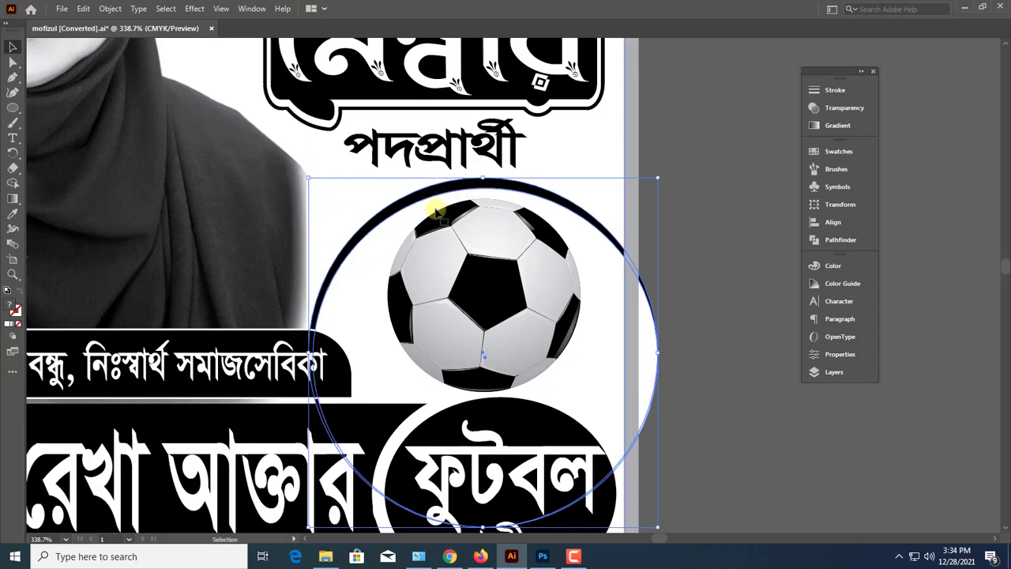
{"action": "left_click", "coordinate": [715, 356]}
Examine the whole poster layout, including the portrait and ring parts that extend past the border
{"action": "key", "text": "ctrl+minus"}
{"action": "key", "text": "ctrl+minus"}
{"action": "key", "text": "ctrl+minus"}
{"action": "key", "text": "ctrl+minus"}
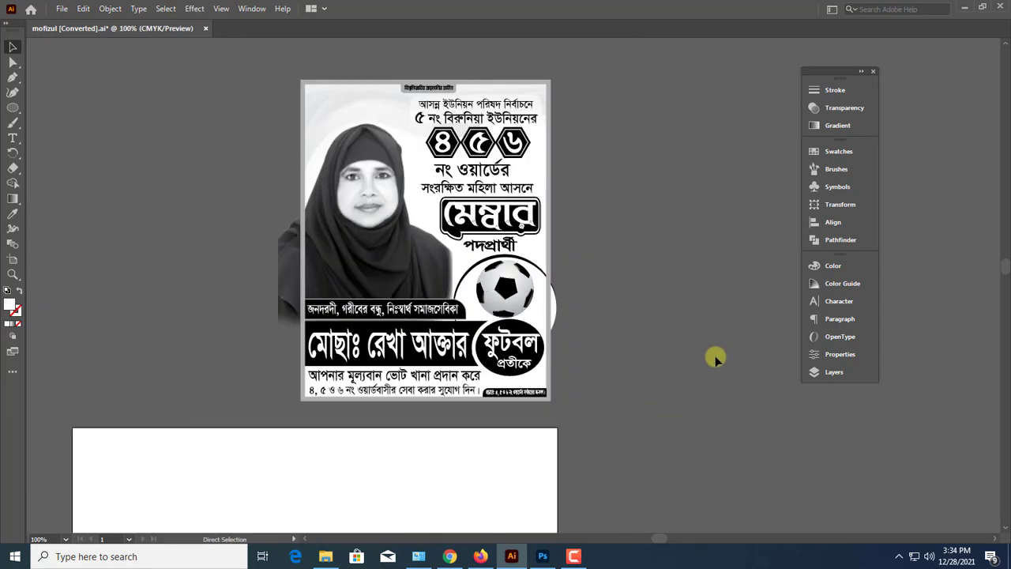
{"action": "scroll", "coordinate": [683, 354], "scroll_direction": "up", "scroll_amount": 1}
{"action": "left_click_drag", "start_coordinate": [632, 357], "coordinate": [682, 350]}
{"action": "left_click_drag", "start_coordinate": [542, 304], "coordinate": [614, 311]}
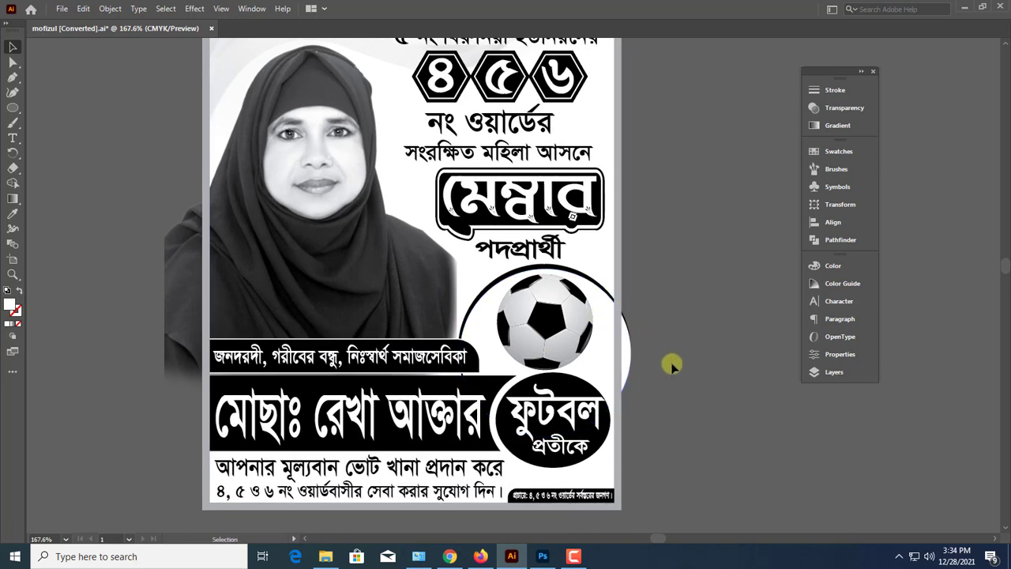
{"action": "left_click_drag", "start_coordinate": [582, 348], "coordinate": [694, 372]}
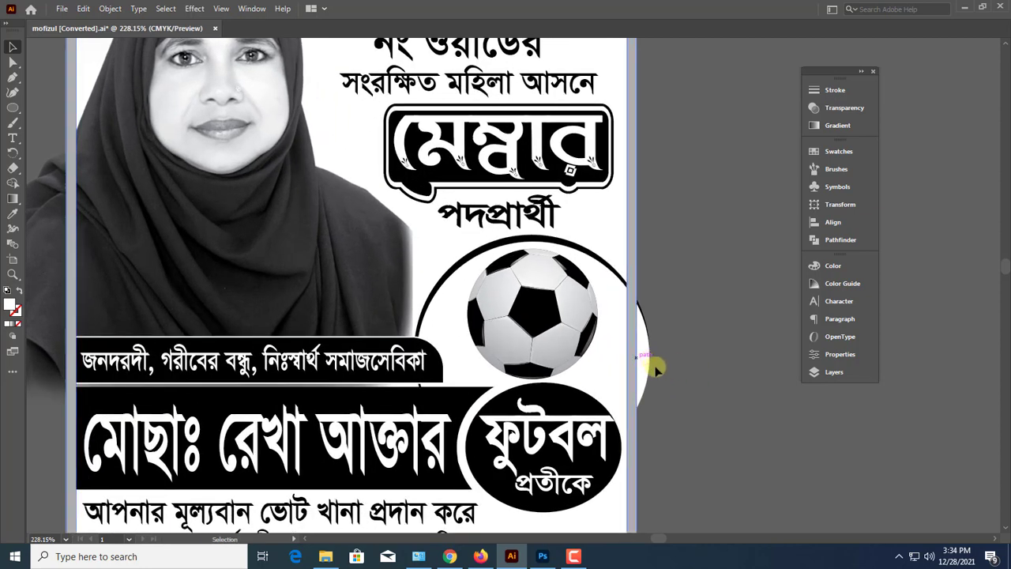
{"action": "key", "text": "ctrl+minus"}
{"action": "key", "text": "ctrl+minus"}
{"action": "key", "text": "ctrl+minus"}
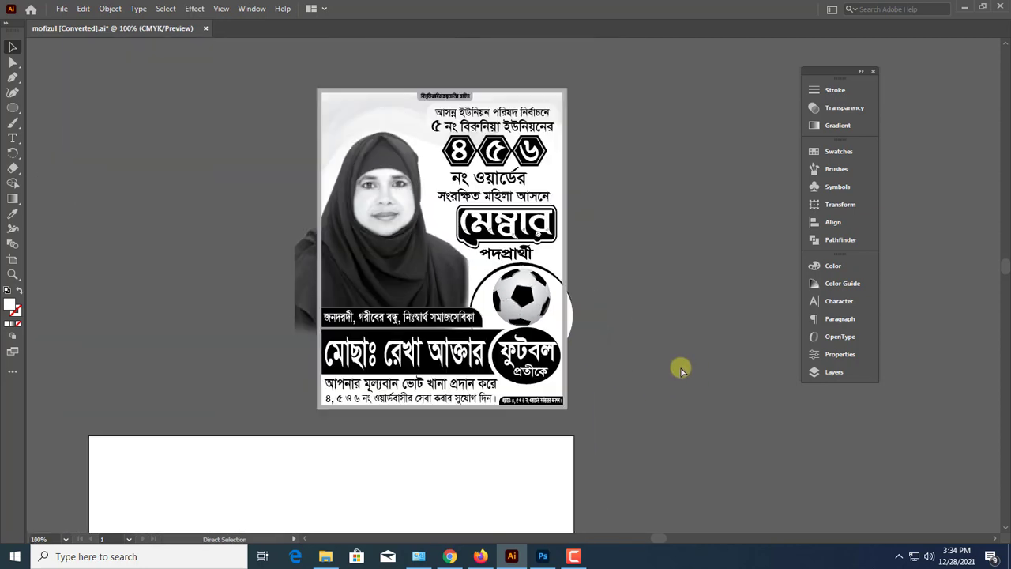
{"action": "scroll", "coordinate": [380, 64], "scroll_direction": "up", "scroll_amount": 1}
{"action": "left_click_drag", "start_coordinate": [381, 64], "coordinate": [595, 445]}
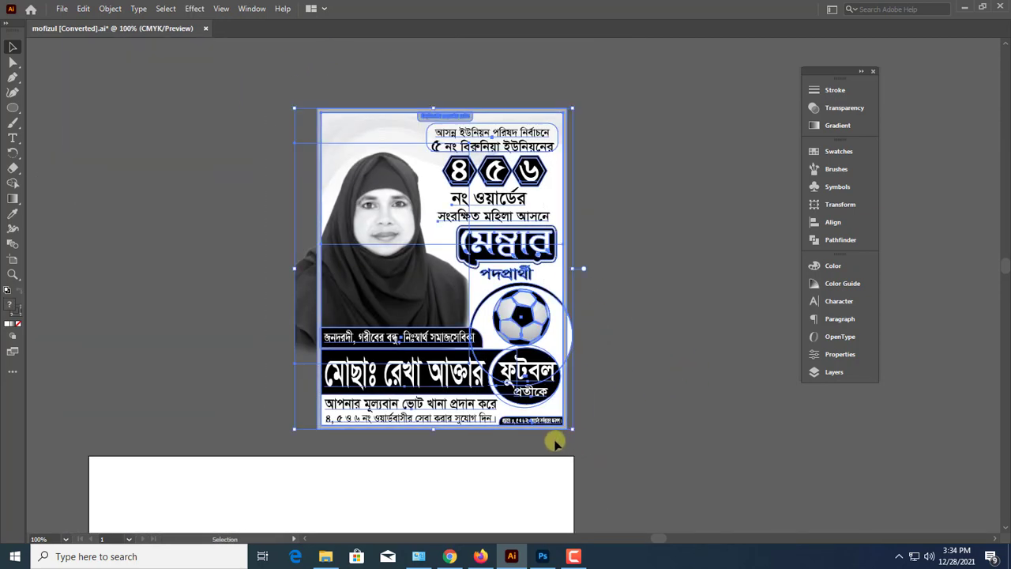
{"action": "left_click", "coordinate": [587, 448]}
{"action": "left_click_drag", "start_coordinate": [465, 428], "coordinate": [560, 428]}
{"action": "left_click_drag", "start_coordinate": [529, 393], "coordinate": [495, 443]}
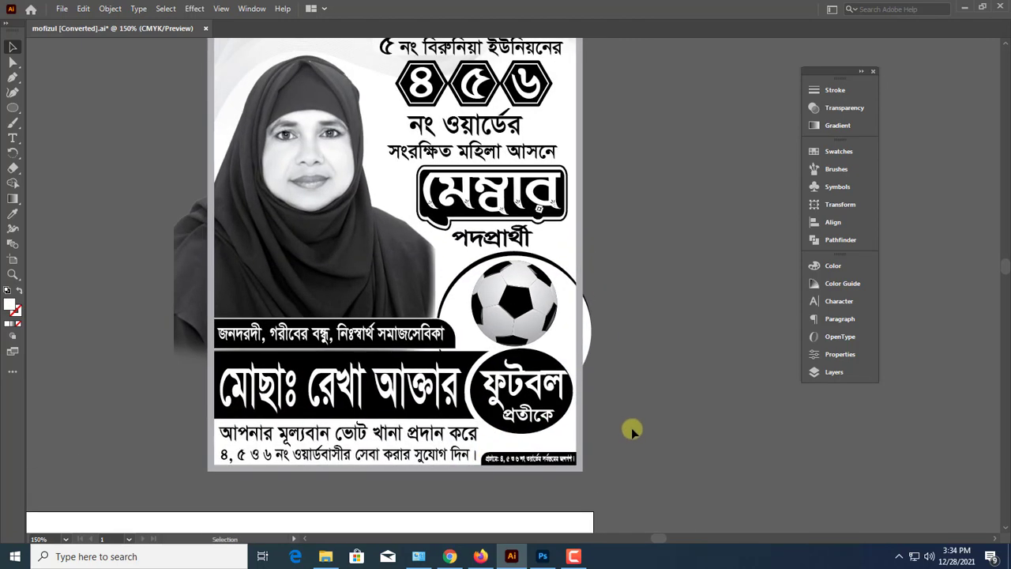
Enlarge the portrait upward and outward from its top edge and upper corners, nearly to the poster's top border
{"action": "scroll", "coordinate": [631, 427], "scroll_direction": "up", "scroll_amount": 1}
{"action": "left_click", "coordinate": [327, 312]}
{"action": "scroll", "coordinate": [322, 286], "scroll_direction": "up", "scroll_amount": 1}
{"action": "scroll", "coordinate": [322, 284], "scroll_direction": "up", "scroll_amount": 1}
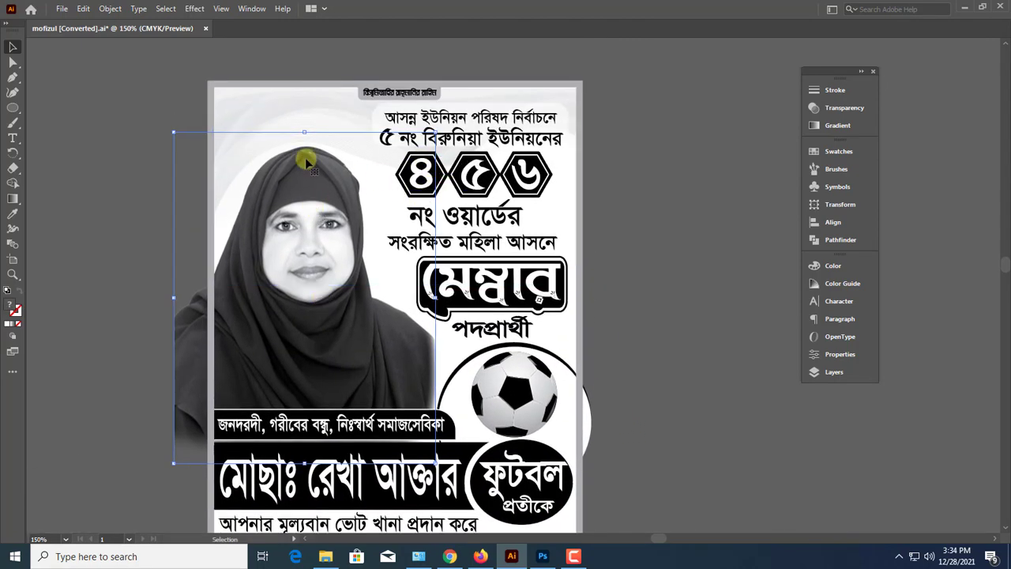
{"action": "left_click_drag", "start_coordinate": [302, 128], "coordinate": [293, 101]}
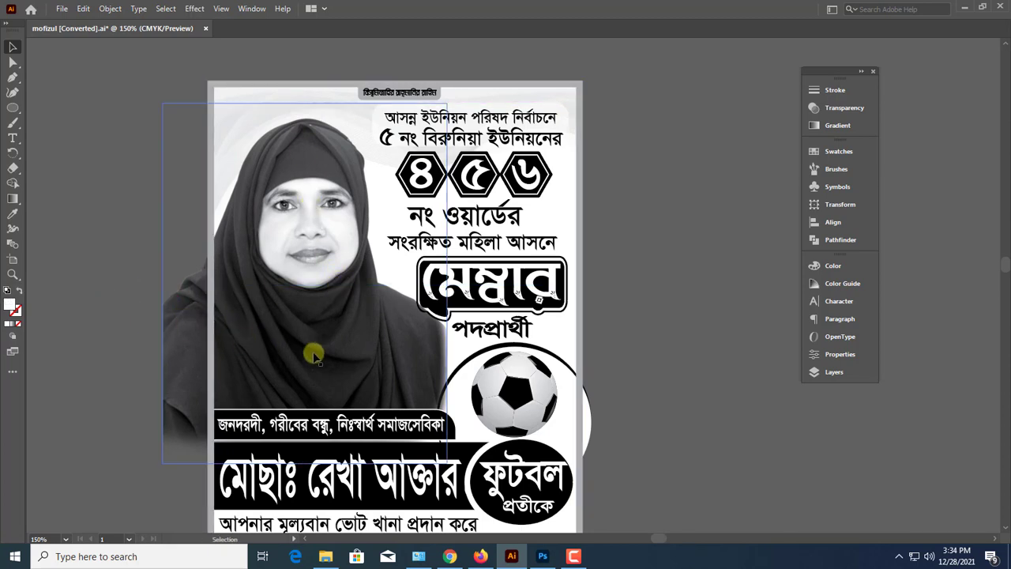
{"action": "left_click", "coordinate": [474, 329]}
{"action": "left_click", "coordinate": [604, 348]}
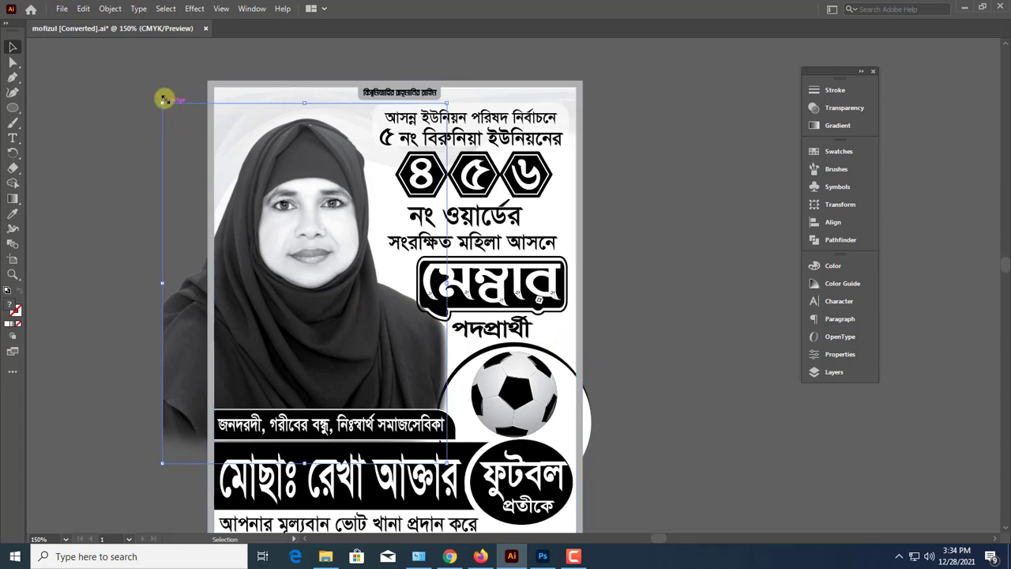
{"action": "left_click_drag", "start_coordinate": [162, 103], "coordinate": [150, 89]}
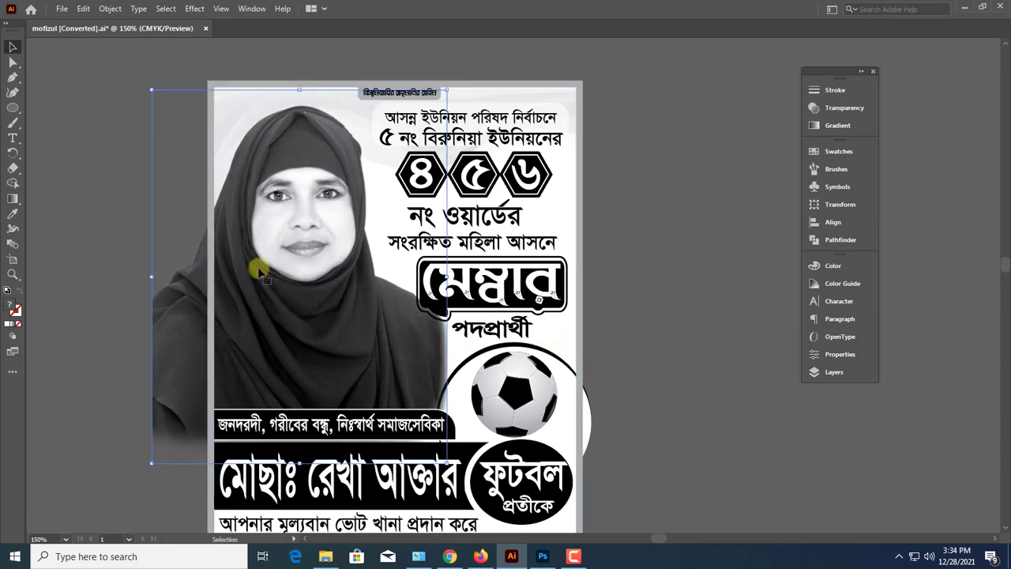
{"action": "left_click_drag", "start_coordinate": [447, 89], "coordinate": [452, 82]}
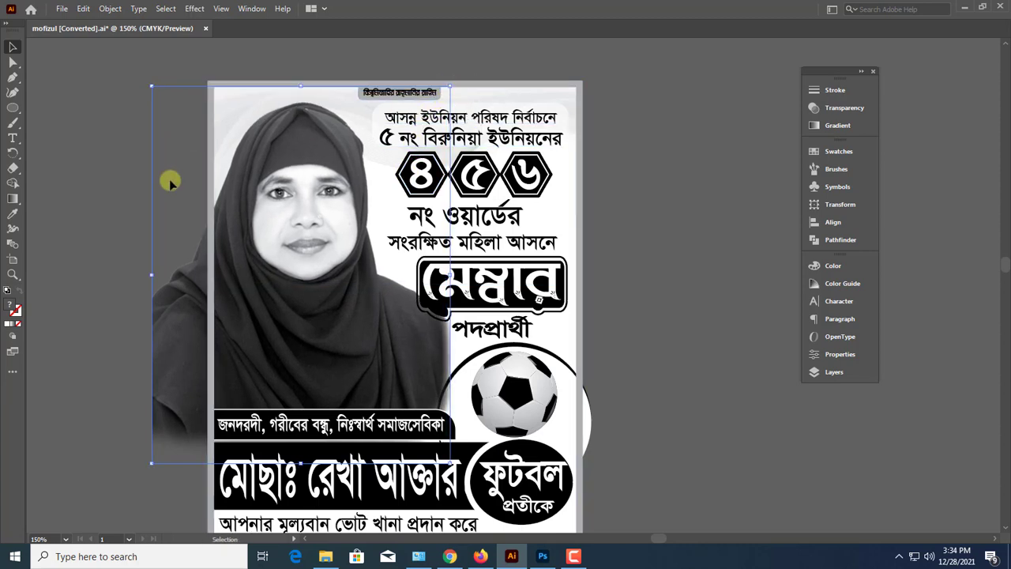
{"action": "left_click", "coordinate": [95, 216]}
Draw a rectangle over the portrait from the poster's upper-left corner to the slogan bar and make it the portrait's clipping mask
{"action": "left_click_drag", "start_coordinate": [16, 109], "coordinate": [55, 104]}
{"action": "left_click_drag", "start_coordinate": [207, 83], "coordinate": [474, 433]}
{"action": "left_click", "coordinate": [14, 50]}
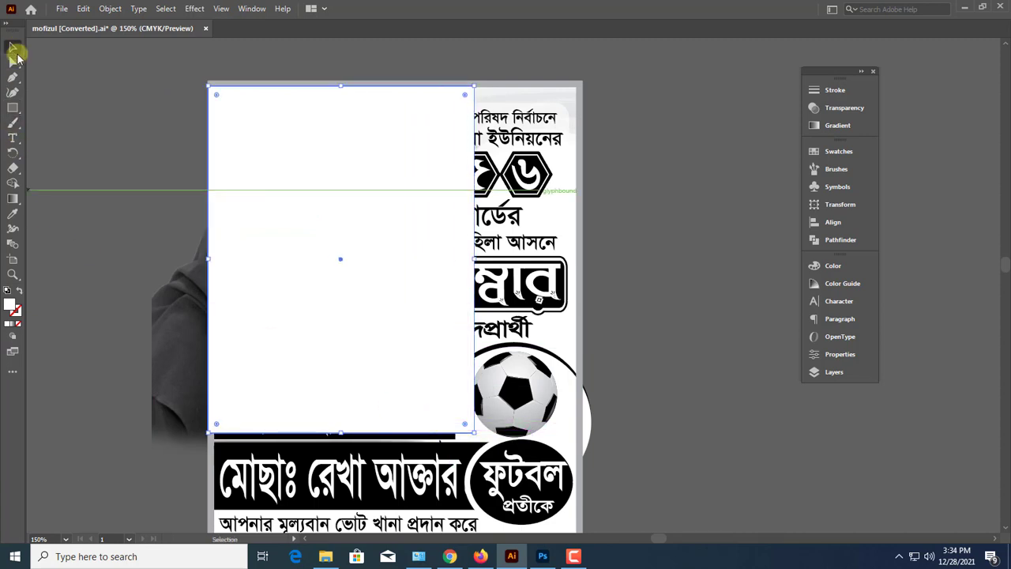
{"action": "left_click", "coordinate": [171, 335], "text": "shift"}
{"action": "right_click", "coordinate": [321, 179]}
{"action": "left_click", "coordinate": [383, 288]}
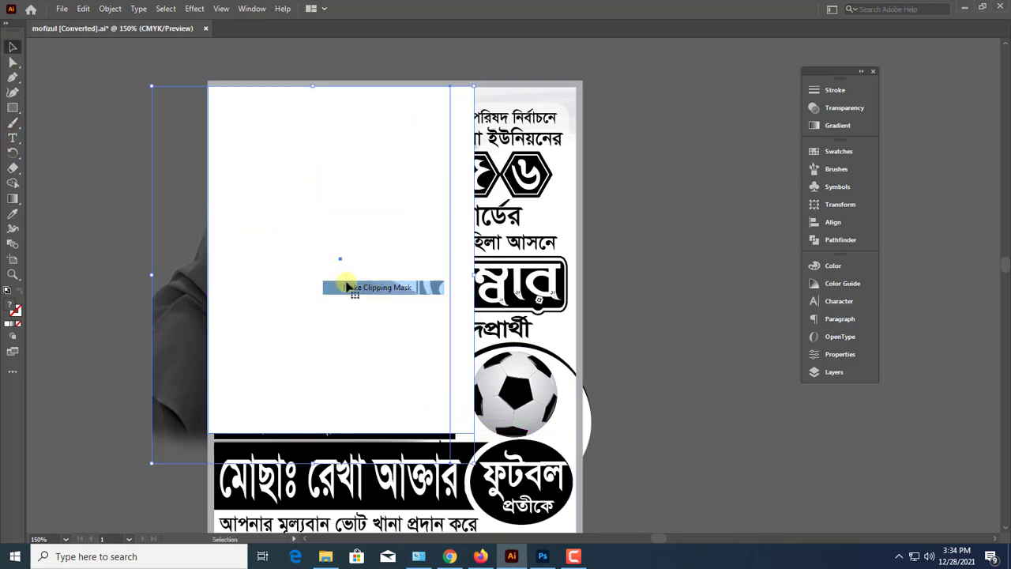
Rearrange the stacking so the clipped portrait sits behind the slogan bar and text but in front of the wave background
{"action": "left_click", "coordinate": [126, 260]}
{"action": "left_click", "coordinate": [340, 314]}
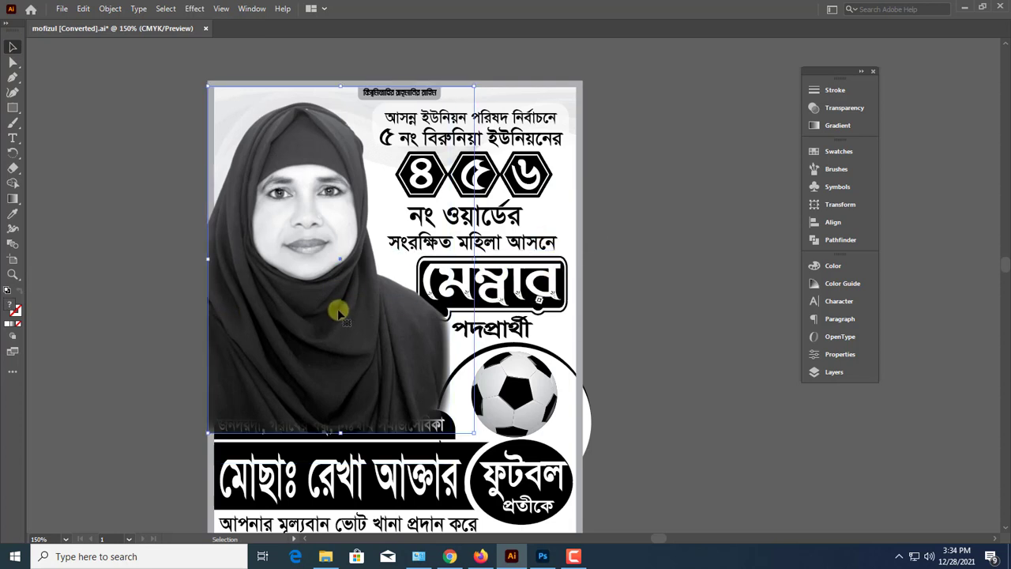
{"action": "key", "text": "Delete"}
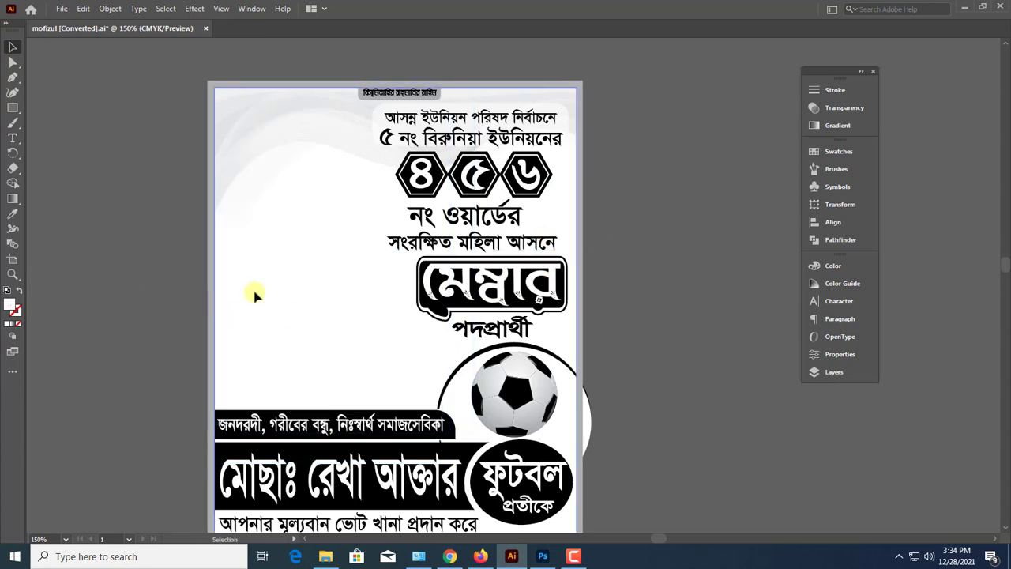
{"action": "key", "text": "ctrl+z"}
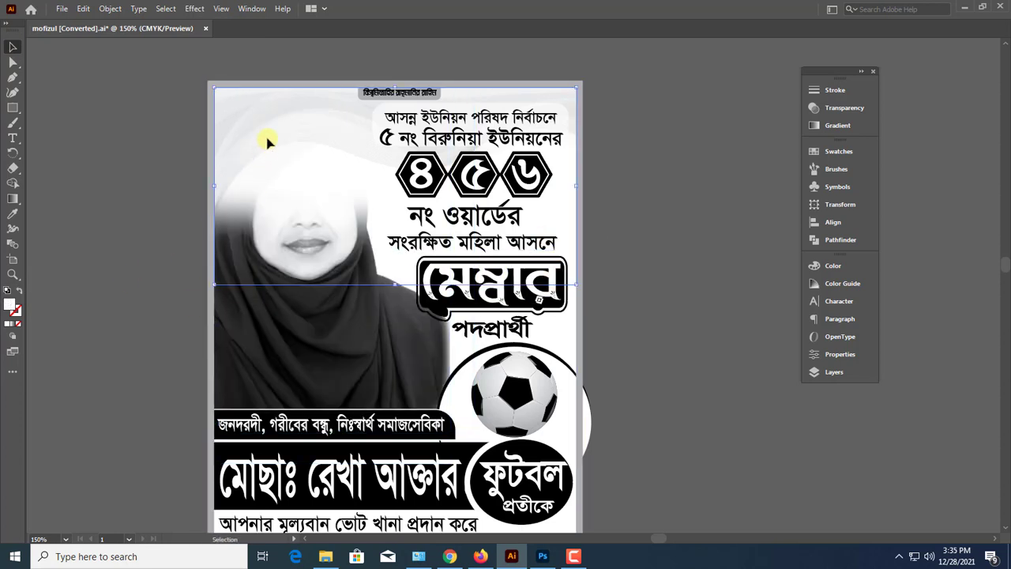
{"action": "key", "text": "Delete"}
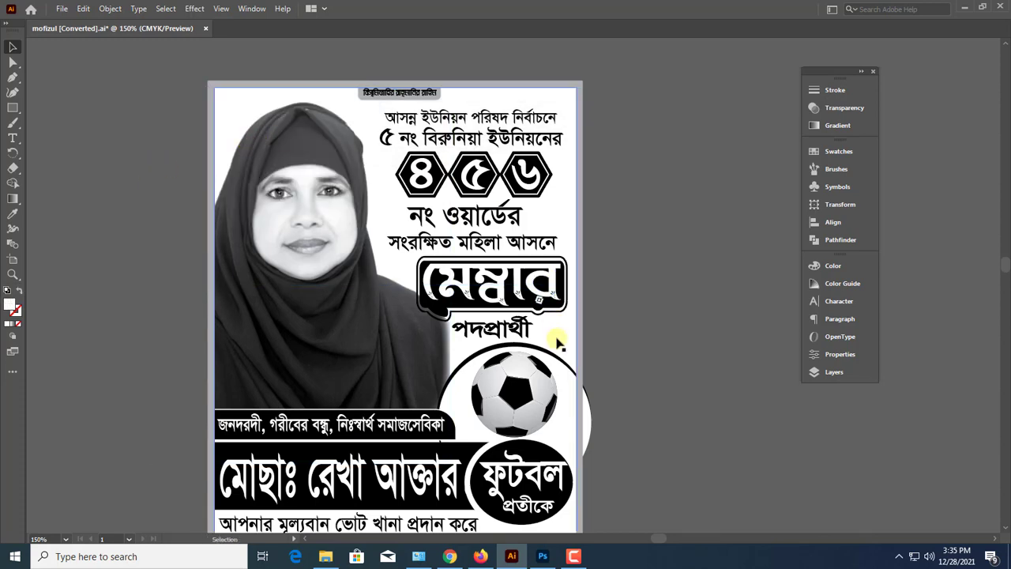
{"action": "left_click", "coordinate": [754, 366]}
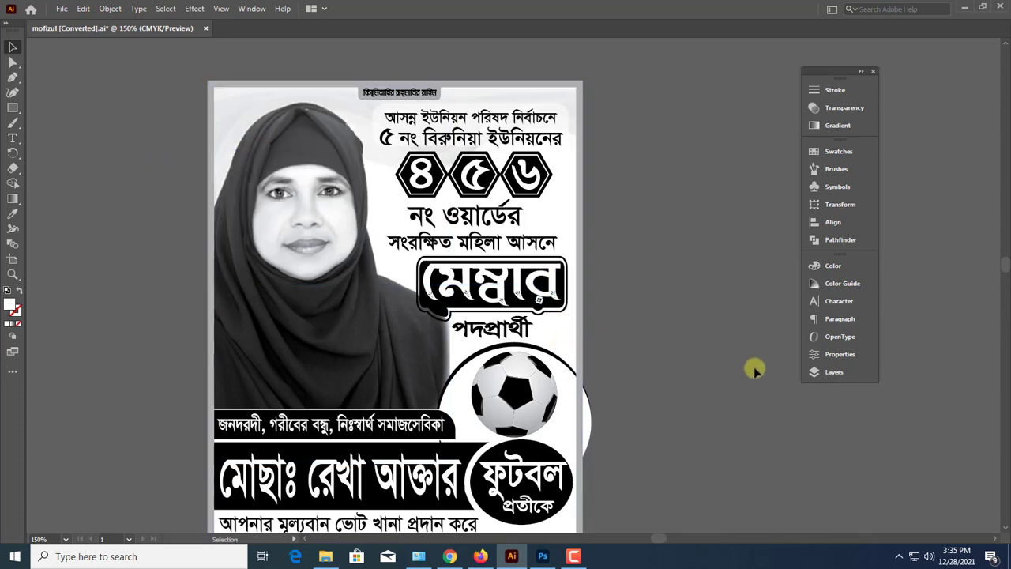
Draw a white rectangle over the football ring area, ending at the poster's outer border edge
{"action": "scroll", "coordinate": [754, 367], "scroll_direction": "down", "scroll_amount": 2}
{"action": "left_click_drag", "start_coordinate": [582, 380], "coordinate": [750, 377]}
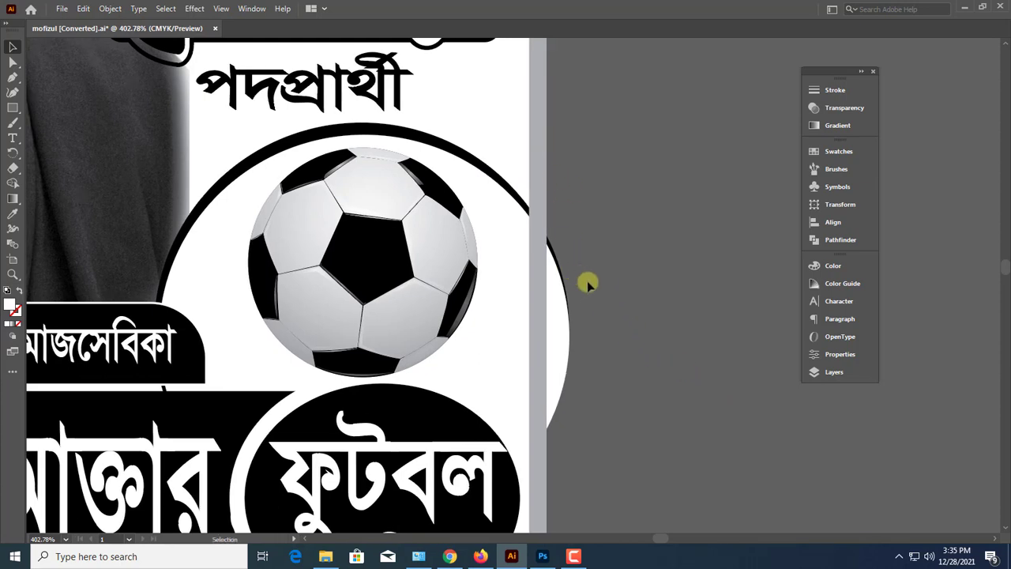
{"action": "left_click", "coordinate": [371, 229]}
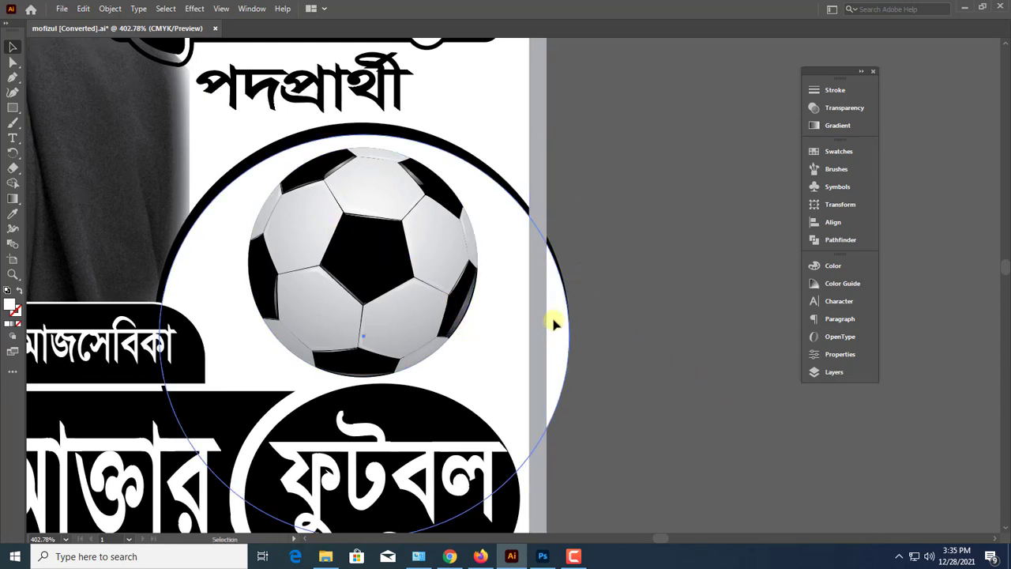
{"action": "left_click", "coordinate": [615, 310]}
{"action": "left_click", "coordinate": [83, 124]}
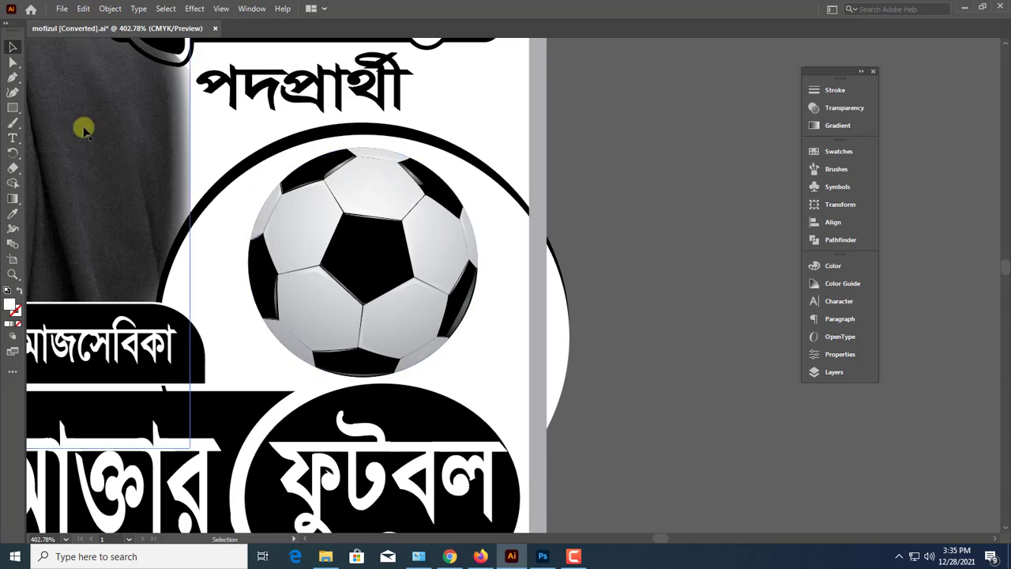
{"action": "left_click", "coordinate": [16, 109]}
{"action": "key", "text": "ctrl+minus"}
{"action": "key", "text": "ctrl+minus"}
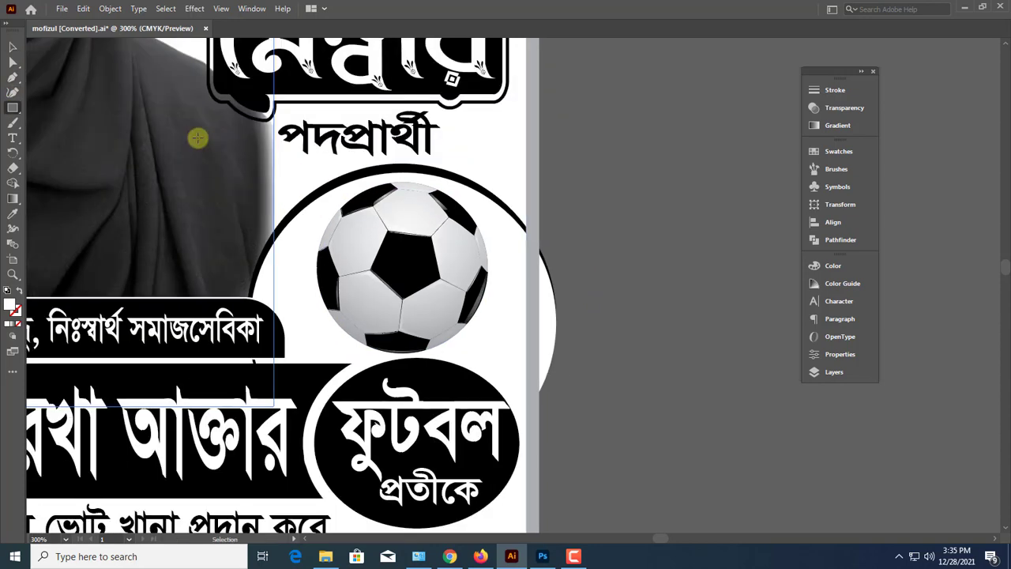
{"action": "left_click_drag", "start_coordinate": [277, 183], "coordinate": [529, 394]}
Hide the rectangle and both ring circles, show them all again as one selection, and make the rectangle their clipping mask
{"action": "left_click", "coordinate": [10, 40]}
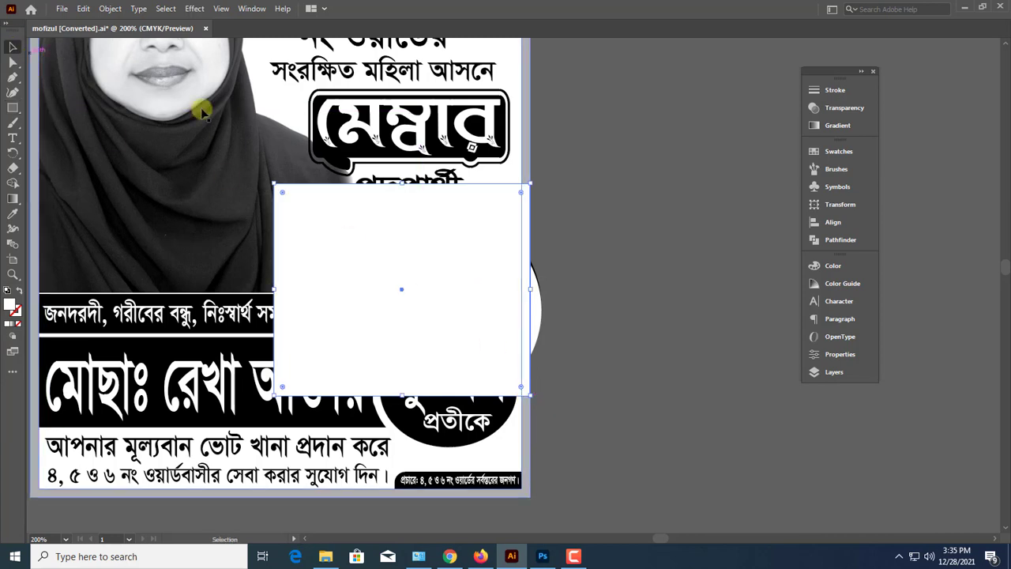
{"action": "key", "text": "ctrl+3"}
{"action": "left_click", "coordinate": [543, 305]}
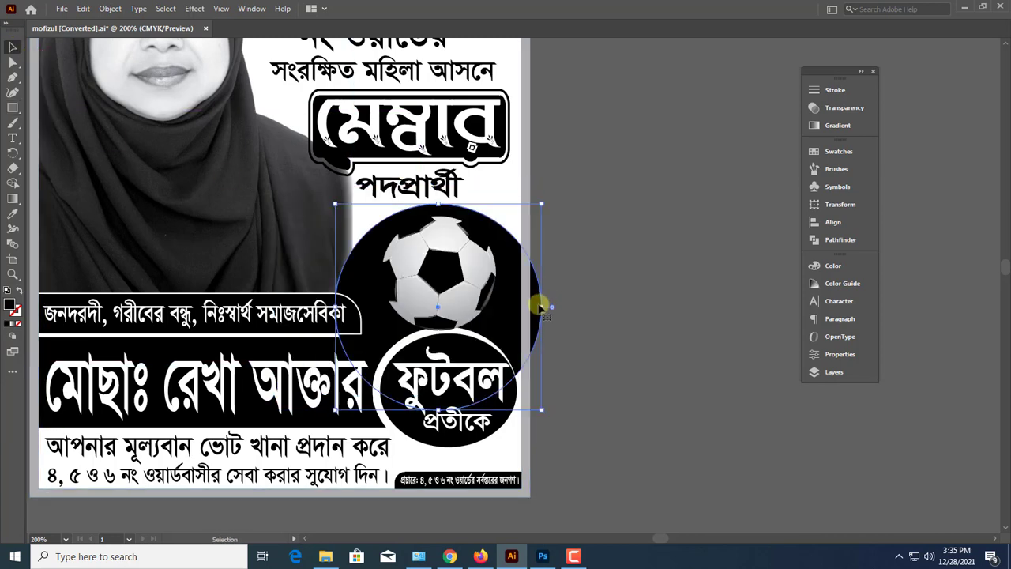
{"action": "key", "text": "ctrl+3"}
{"action": "key", "text": "ctrl+alt+3"}
{"action": "right_click", "coordinate": [461, 240]}
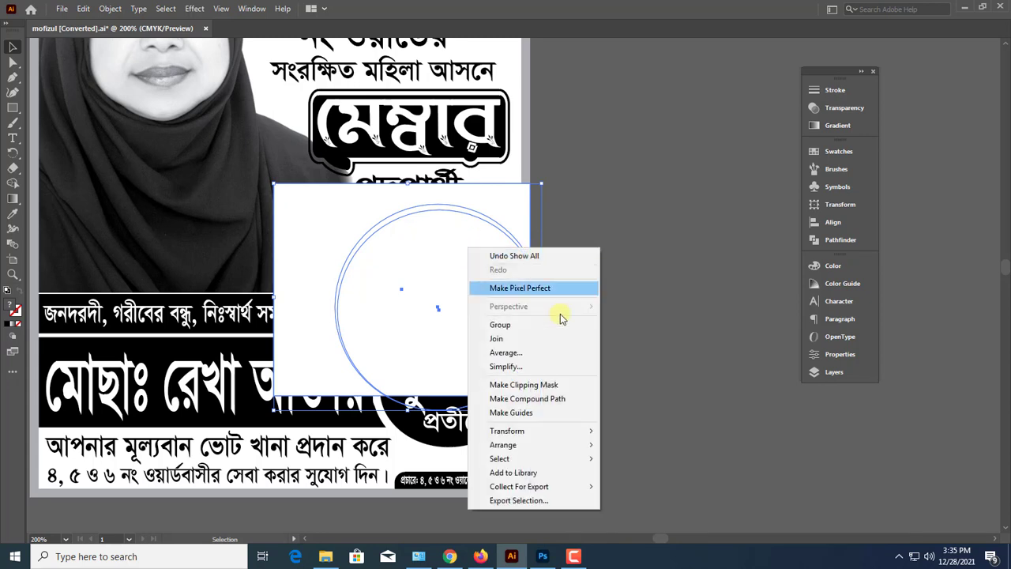
{"action": "left_click", "coordinate": [552, 385]}
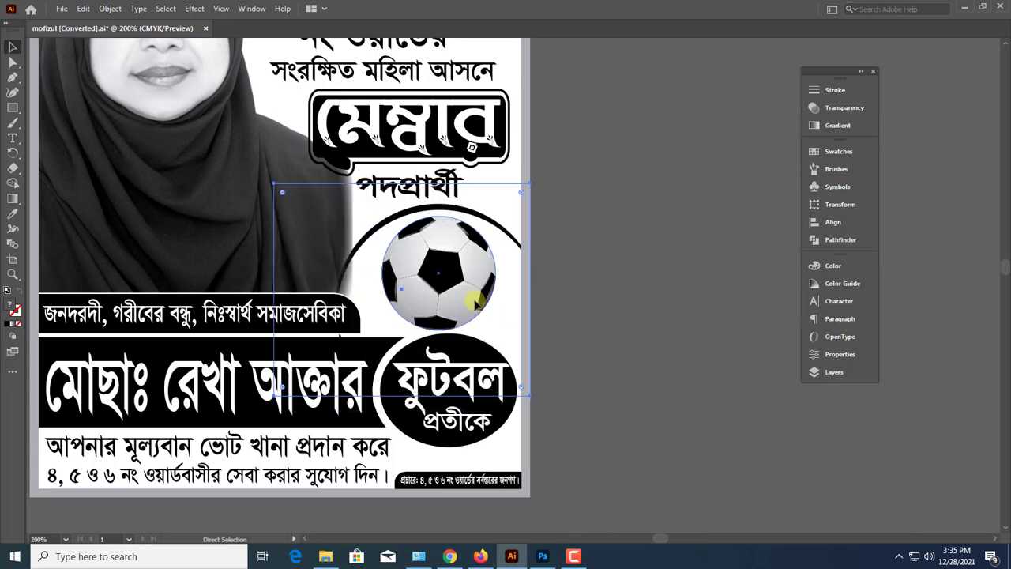
{"action": "left_click", "coordinate": [633, 360]}
Examine the complete poster layout, checking the clipped ring, the portrait and the border at several magnifications
{"action": "key", "text": "ctrl+minus"}
{"action": "key", "text": "ctrl+minus"}
{"action": "scroll", "coordinate": [612, 351], "scroll_direction": "up", "scroll_amount": 3}
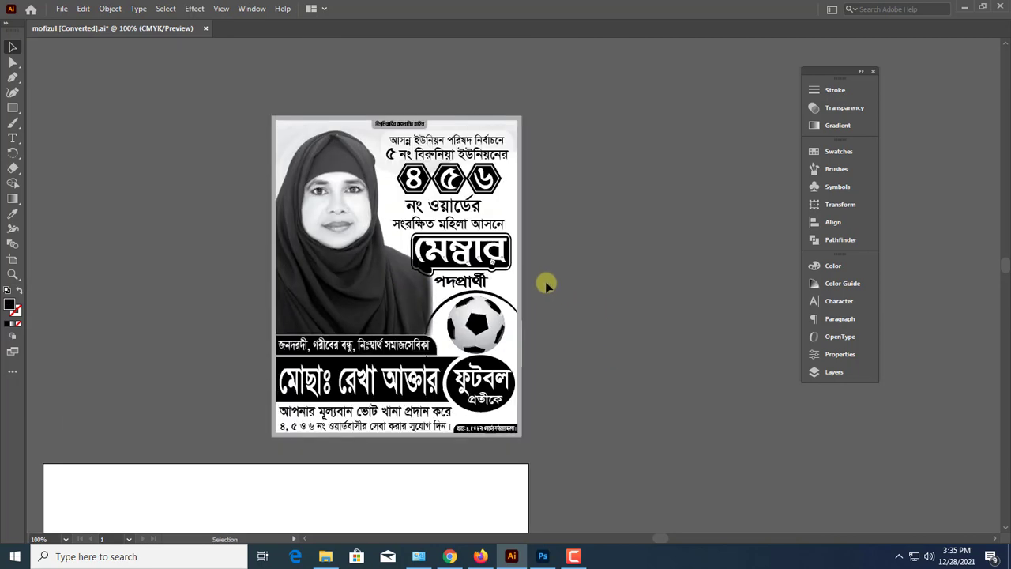
{"action": "scroll", "coordinate": [440, 353], "scroll_direction": "down", "scroll_amount": 1}
{"action": "scroll", "coordinate": [604, 316], "scroll_direction": "up", "scroll_amount": 2}
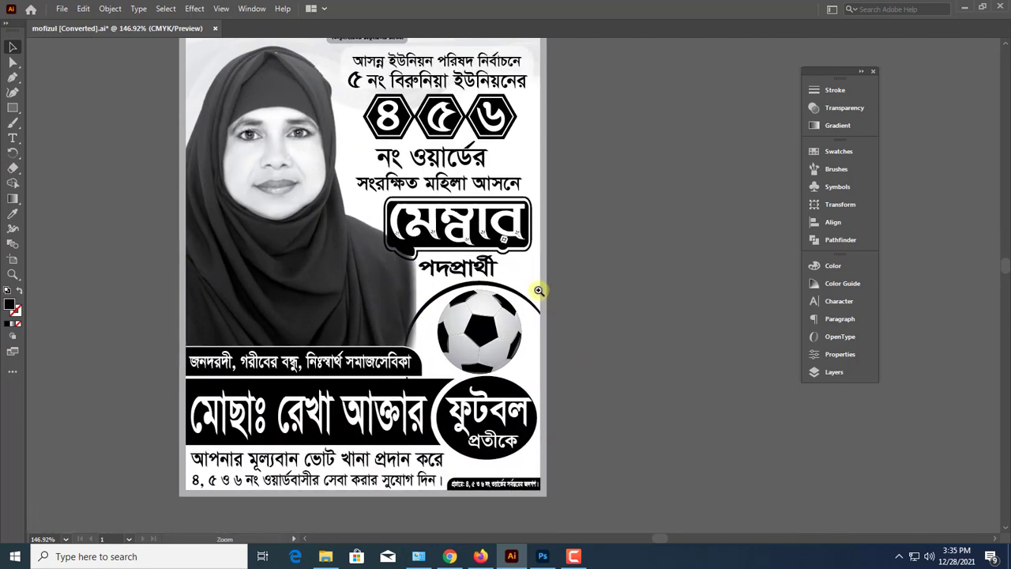
{"action": "left_click_drag", "start_coordinate": [585, 275], "coordinate": [616, 296]}
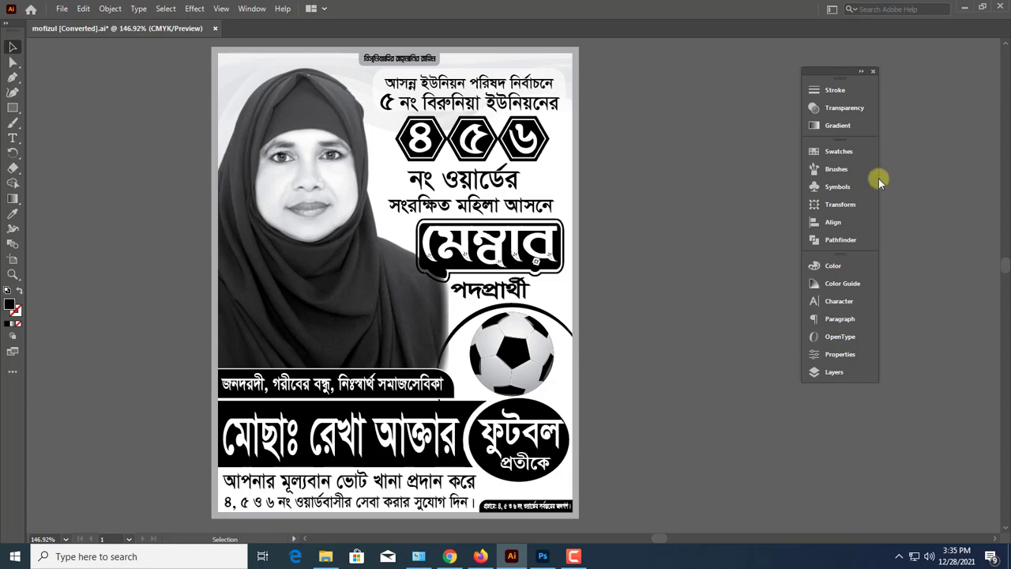
{"action": "key", "text": "ctrl+minus"}
{"action": "key", "text": "ctrl+minus"}
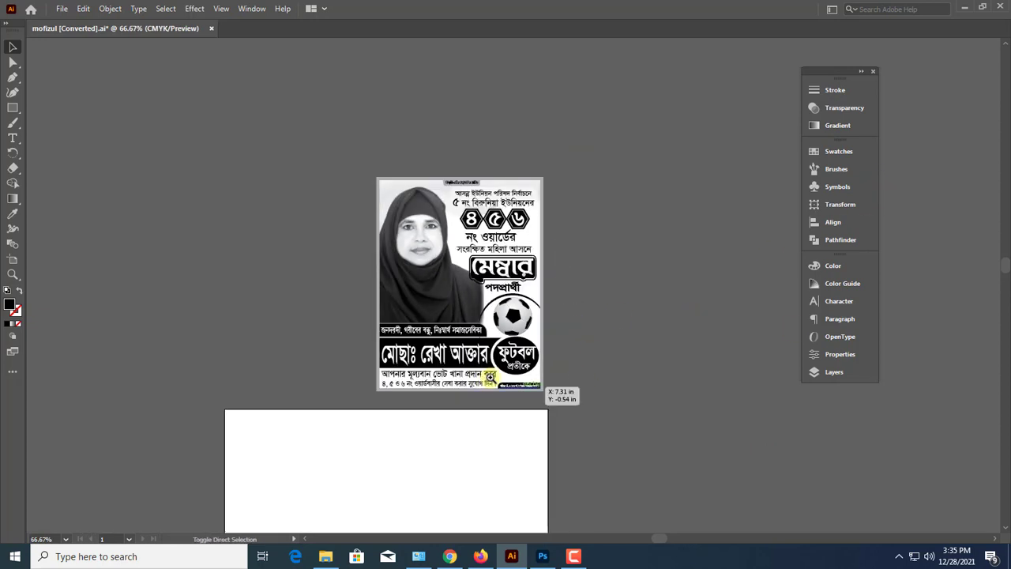
{"action": "left_click_drag", "start_coordinate": [496, 377], "coordinate": [615, 372]}
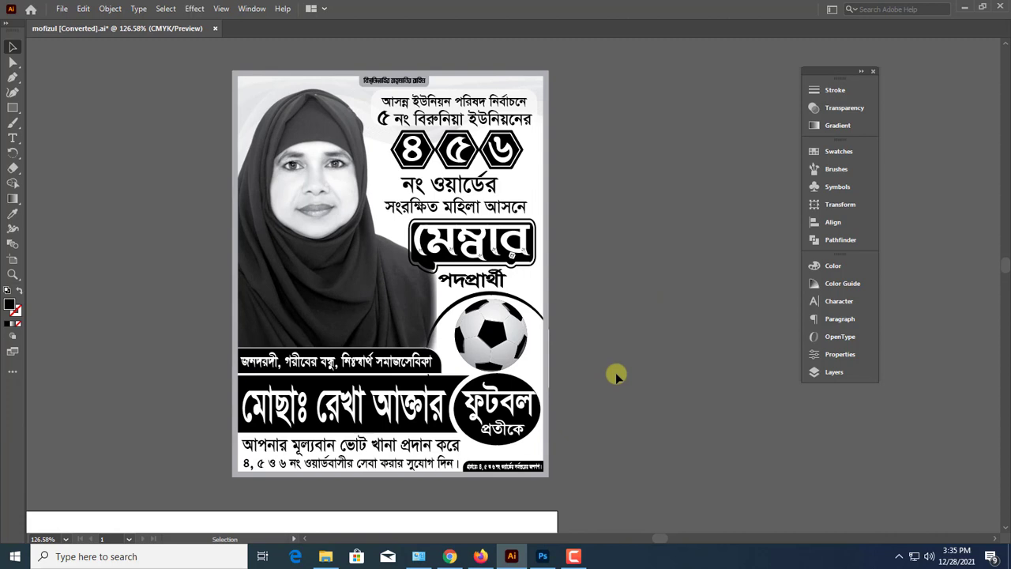
Save the finished poster under its current file name
{"action": "left_click", "coordinate": [61, 9]}
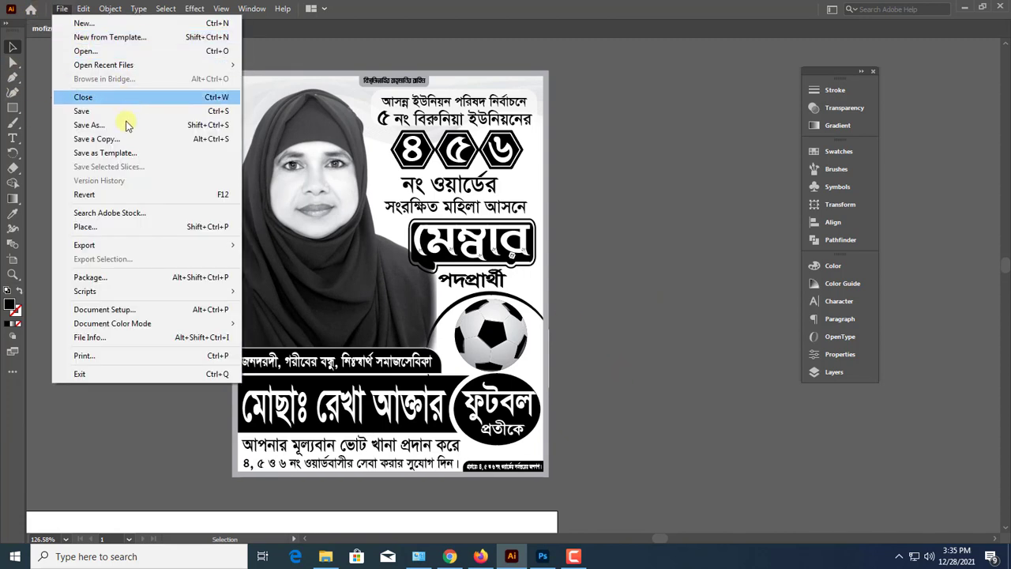
{"action": "left_click", "coordinate": [83, 111]}
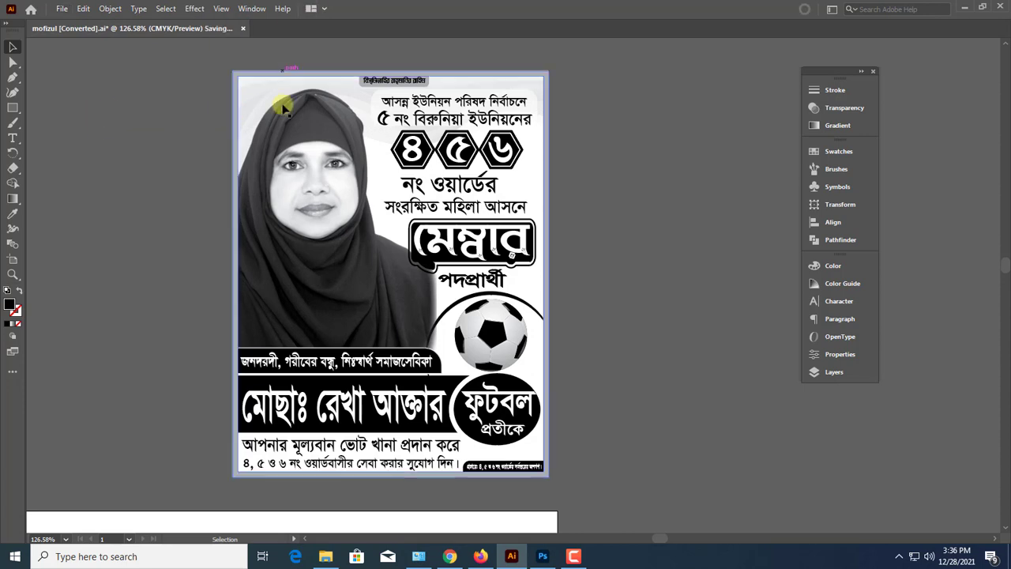
{"action": "scroll", "coordinate": [408, 290], "scroll_direction": "down", "scroll_amount": 1}
{"action": "scroll", "coordinate": [408, 290], "scroll_direction": "up", "scroll_amount": 2}
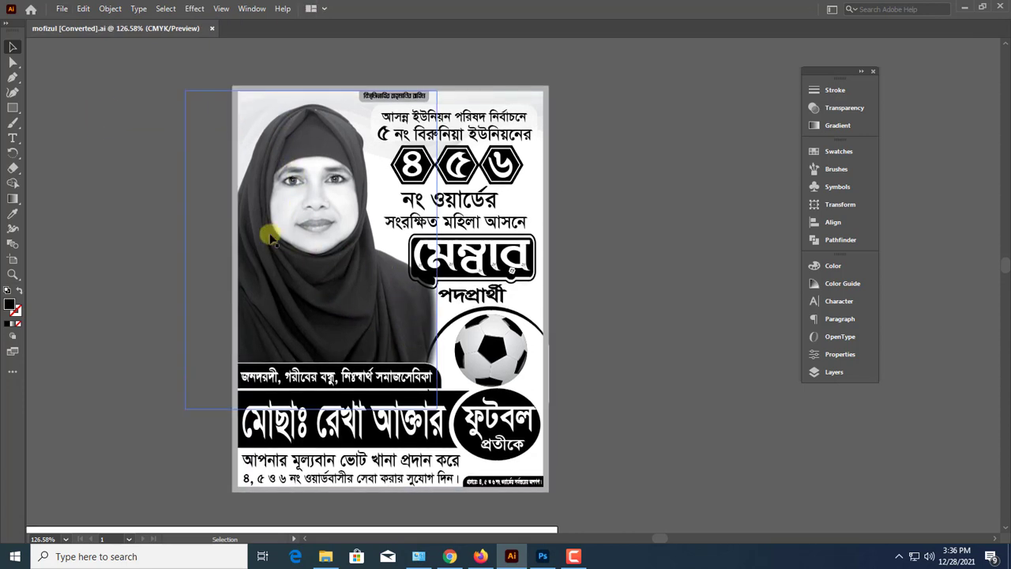
Save the poster on the Desktop as an Adobe Illustrator file named football, in Illustrator 2020 format with the default options
{"action": "left_click", "coordinate": [62, 9]}
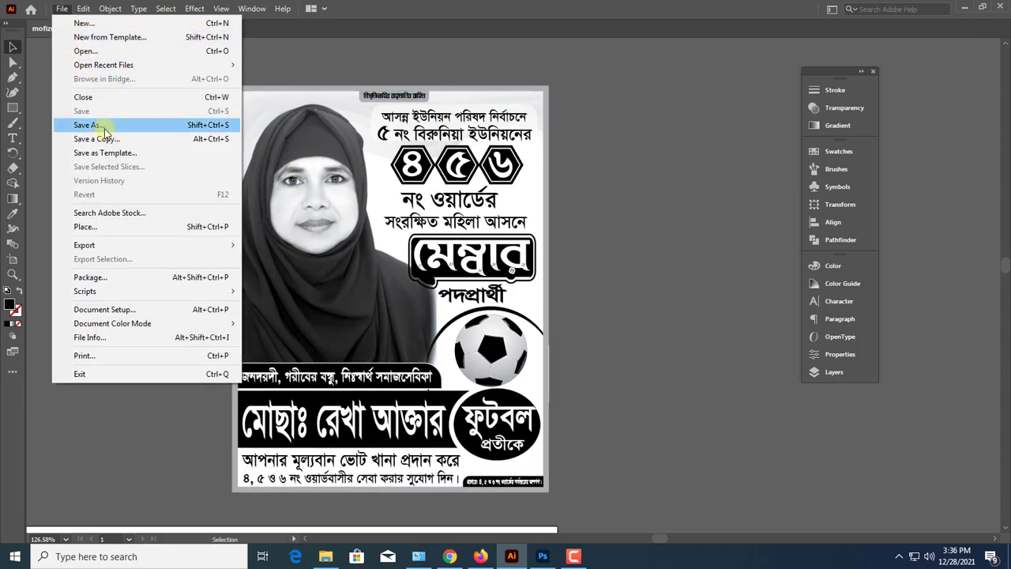
{"action": "left_click", "coordinate": [106, 125]}
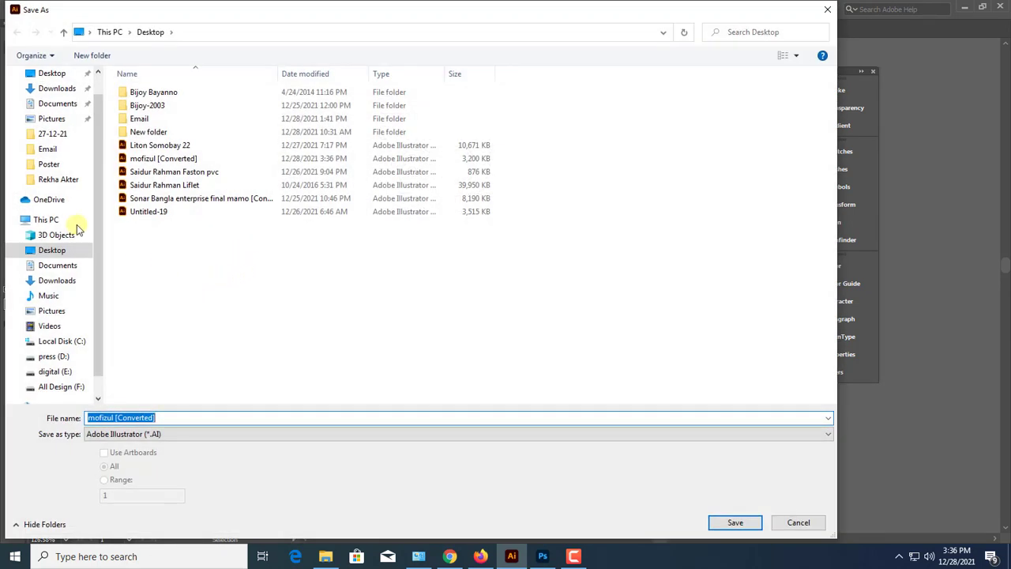
{"action": "left_click", "coordinate": [49, 72]}
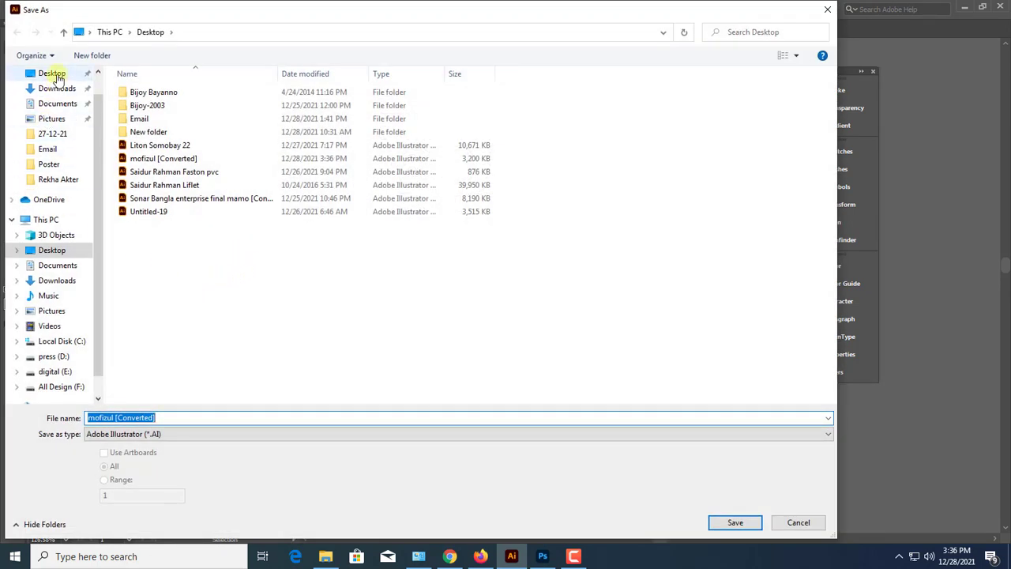
{"action": "left_click", "coordinate": [169, 416]}
{"action": "key", "text": "BackSpace"}
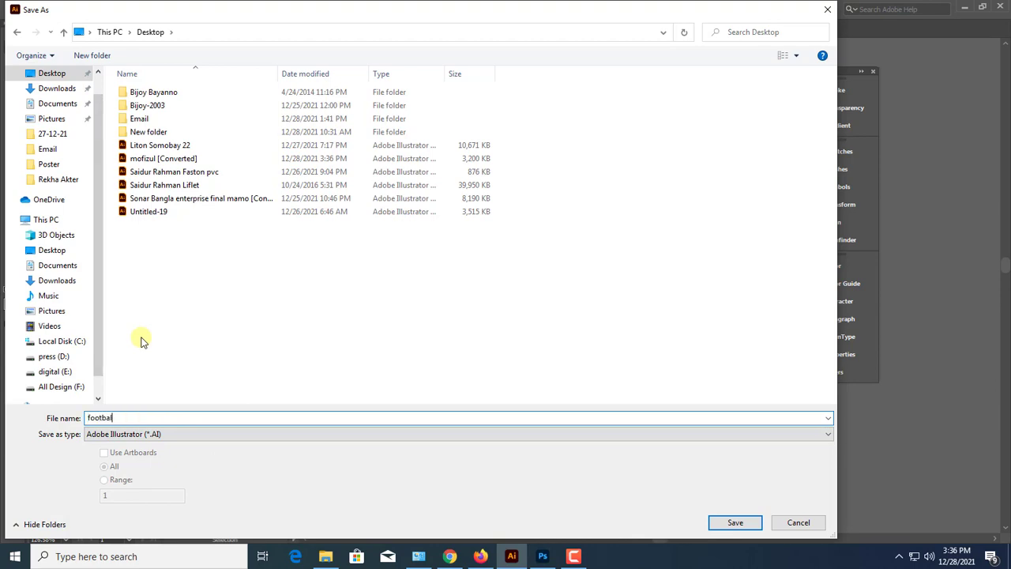
{"action": "left_click", "coordinate": [724, 527]}
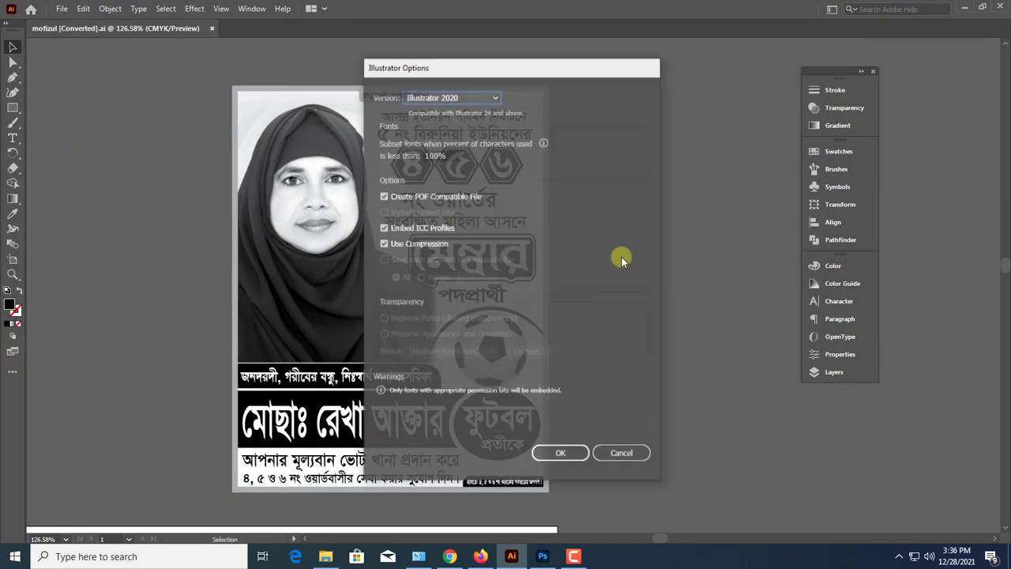
{"action": "left_click", "coordinate": [582, 453]}
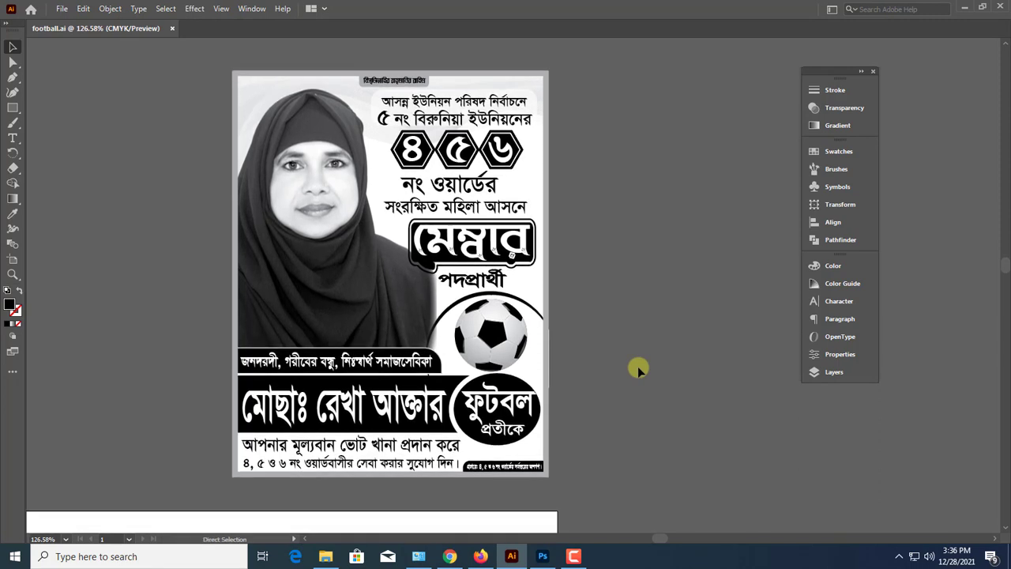
Save the football document again and bring up Save As on the Desktop with the name football
{"action": "key", "text": "ctrl+s"}
{"action": "key", "text": "ctrl+minus"}
{"action": "key", "text": "ctrl+minus"}
{"action": "key", "text": "ctrl+minus"}
{"action": "key", "text": "ctrl+minus"}
{"action": "key", "text": "ctrl+minus"}
{"action": "scroll", "coordinate": [637, 361], "scroll_direction": "down", "scroll_amount": 5}
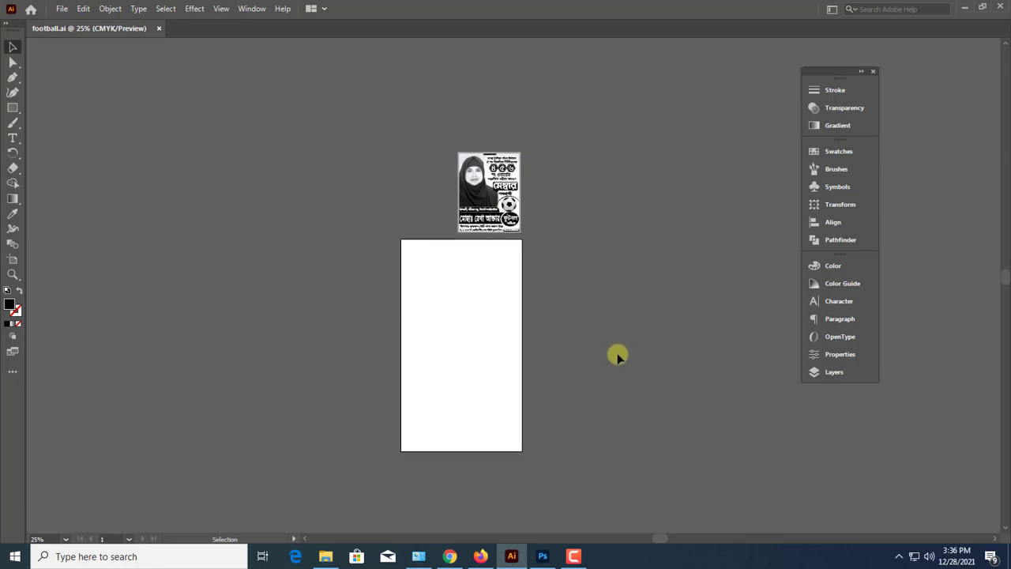
{"action": "scroll", "coordinate": [617, 355], "scroll_direction": "up", "scroll_amount": 2}
{"action": "key", "text": "ctrl+s"}
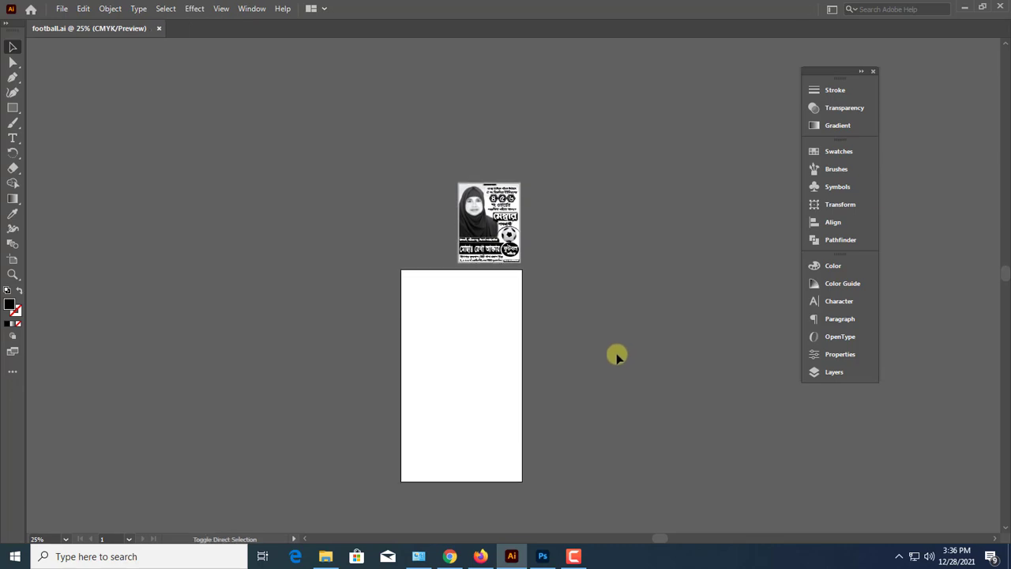
{"action": "key", "text": "ctrl+shift+s"}
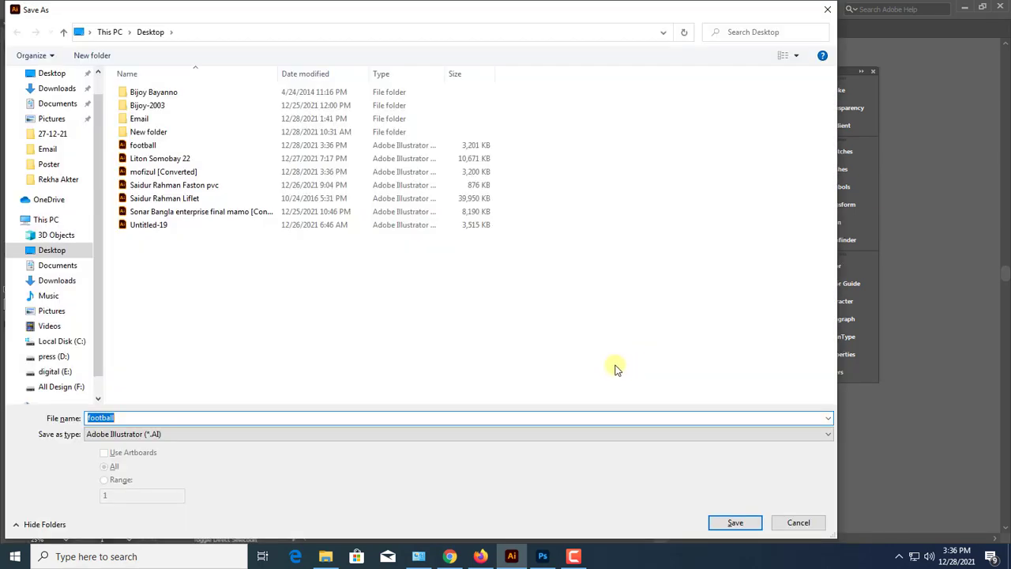
{"action": "key", "text": "Return"}
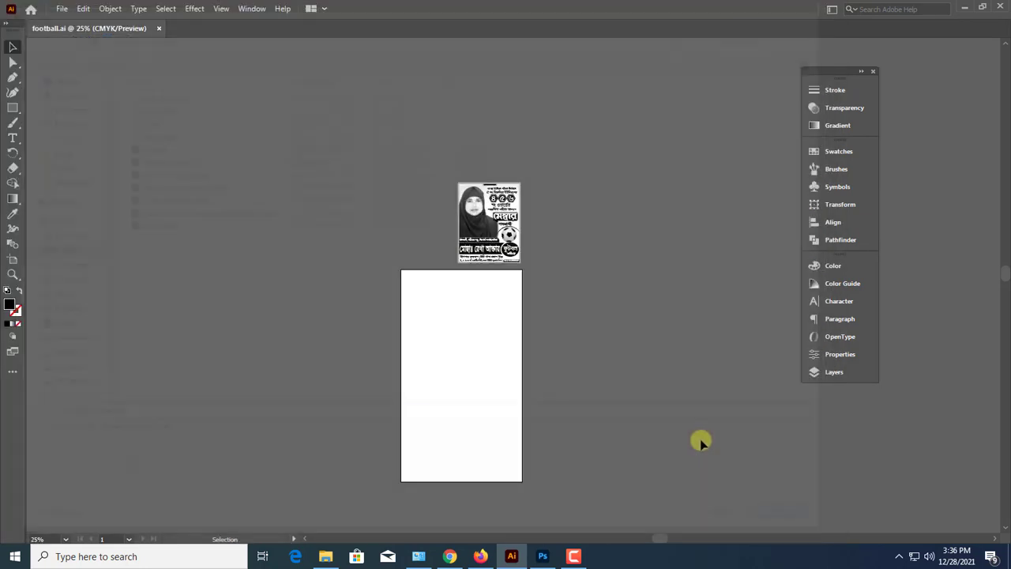